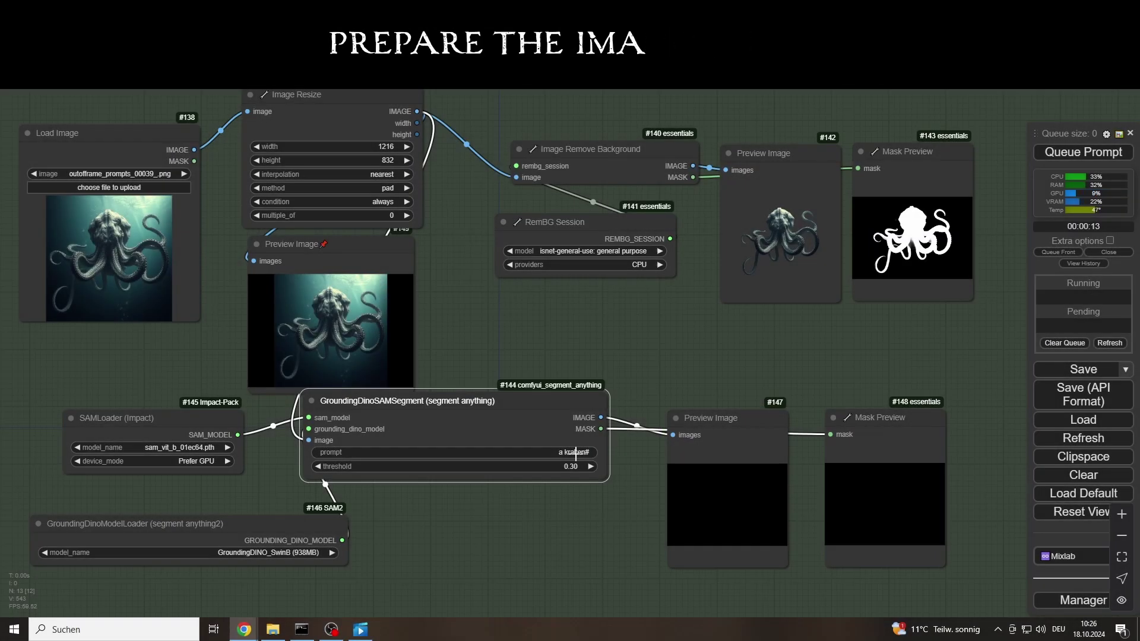
Correct the GroundingDinoSAMSegment prompt to "a kraken" and run the image motif workflow
click(579, 452)
click(677, 446)
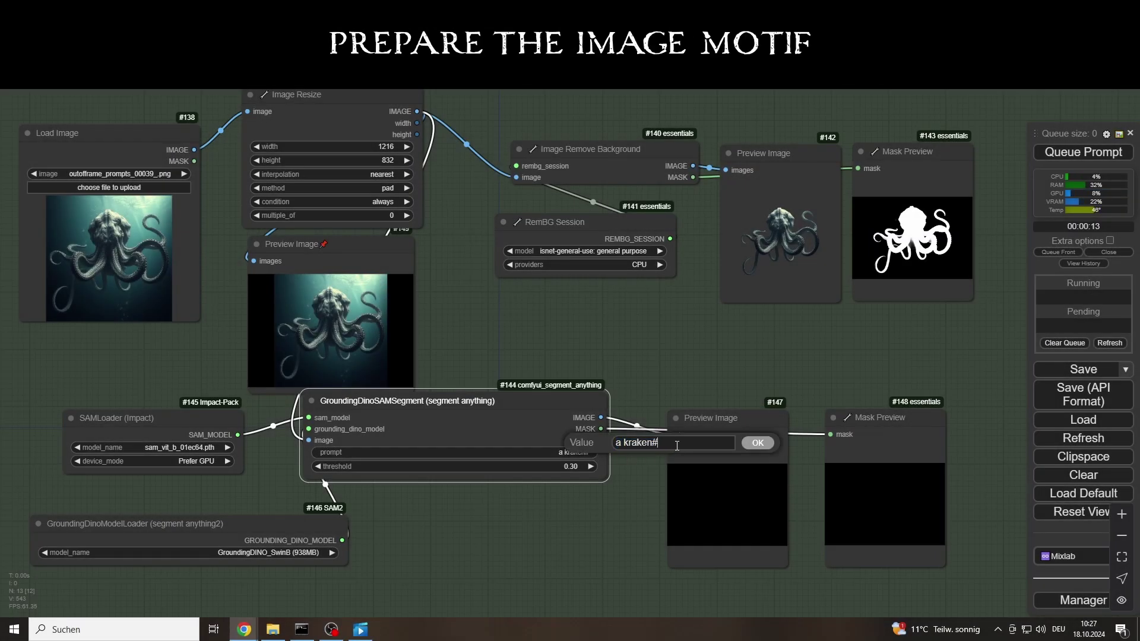
key(BackSpace)
key(Return)
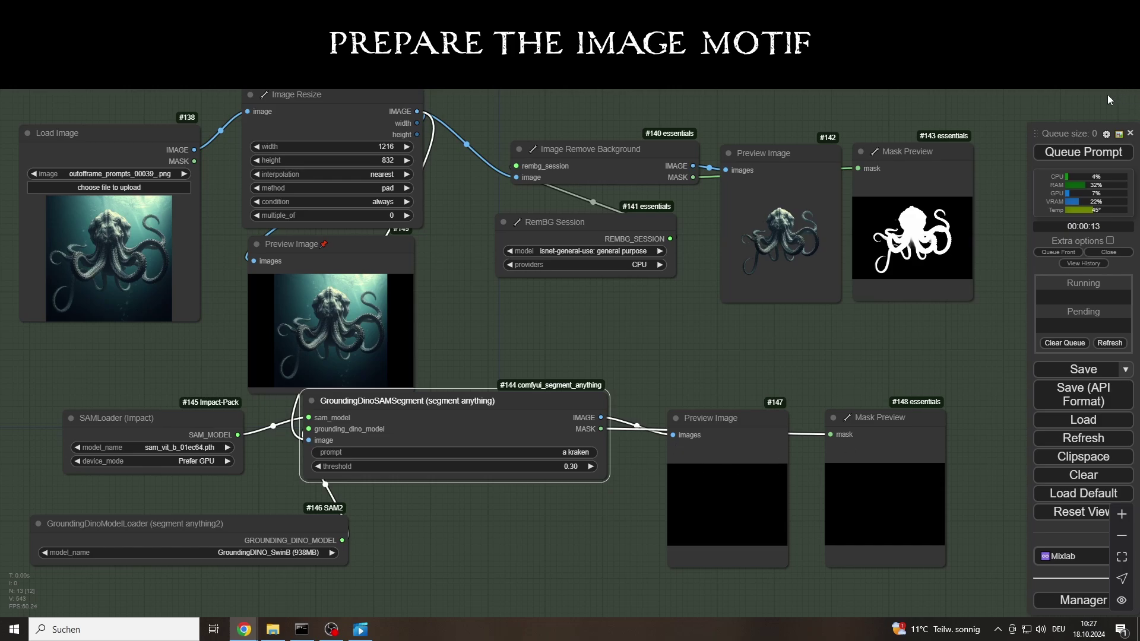
click(1059, 153)
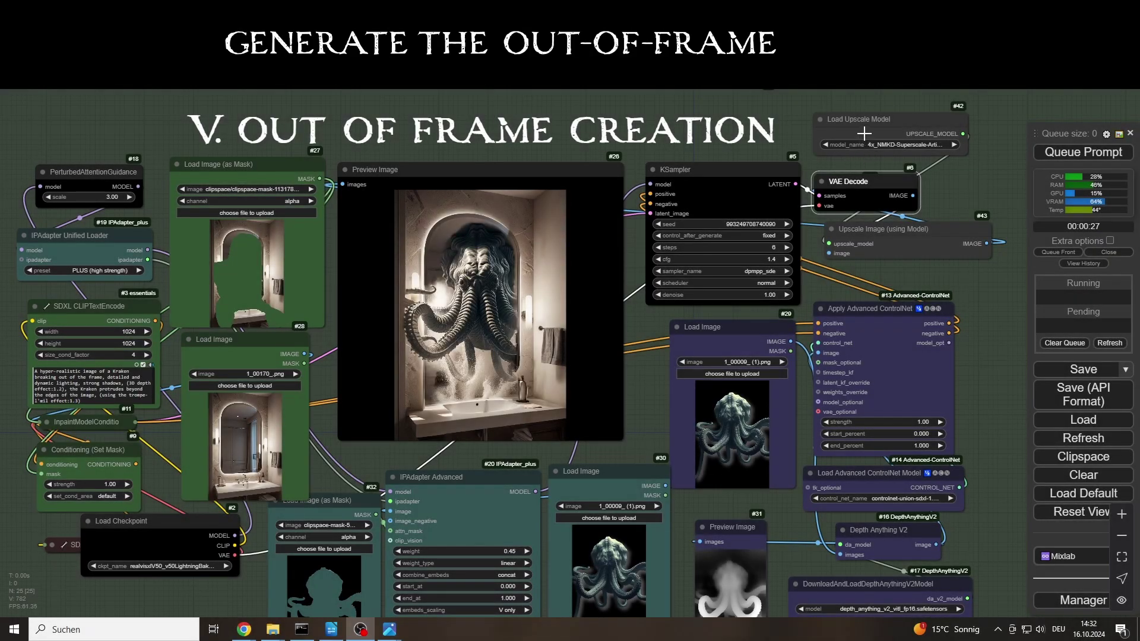
Run the out-of-frame creation workflow for the kraken image
drag(876, 141, 879, 142)
click(1084, 159)
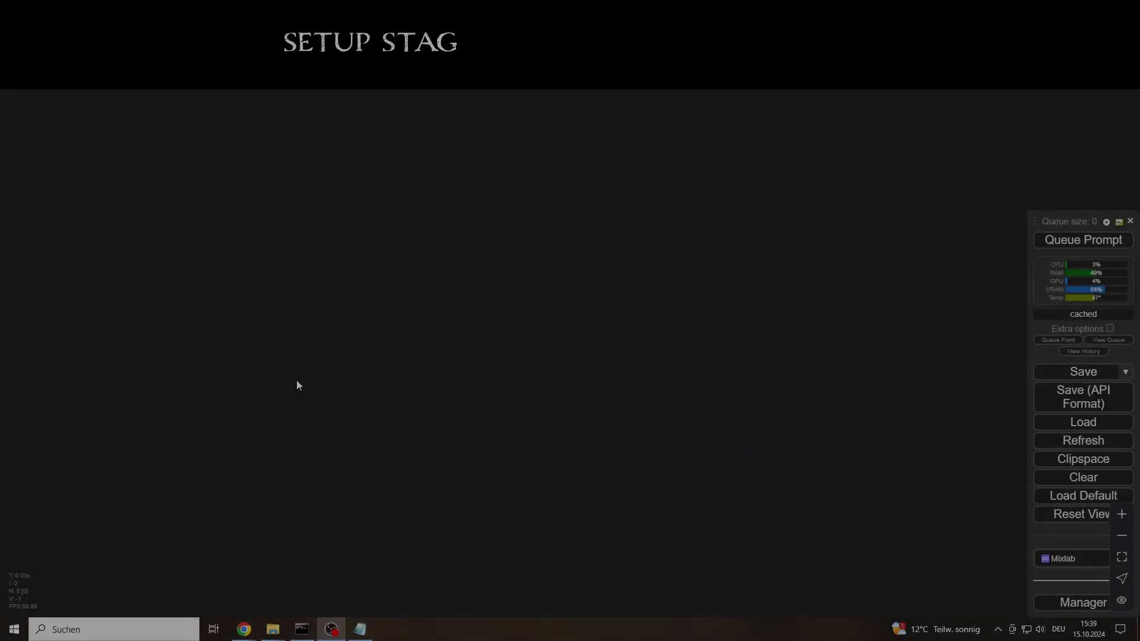
Insert the saved template of basic SDXL text-to-image nodes onto the empty canvas
right_click(267, 295)
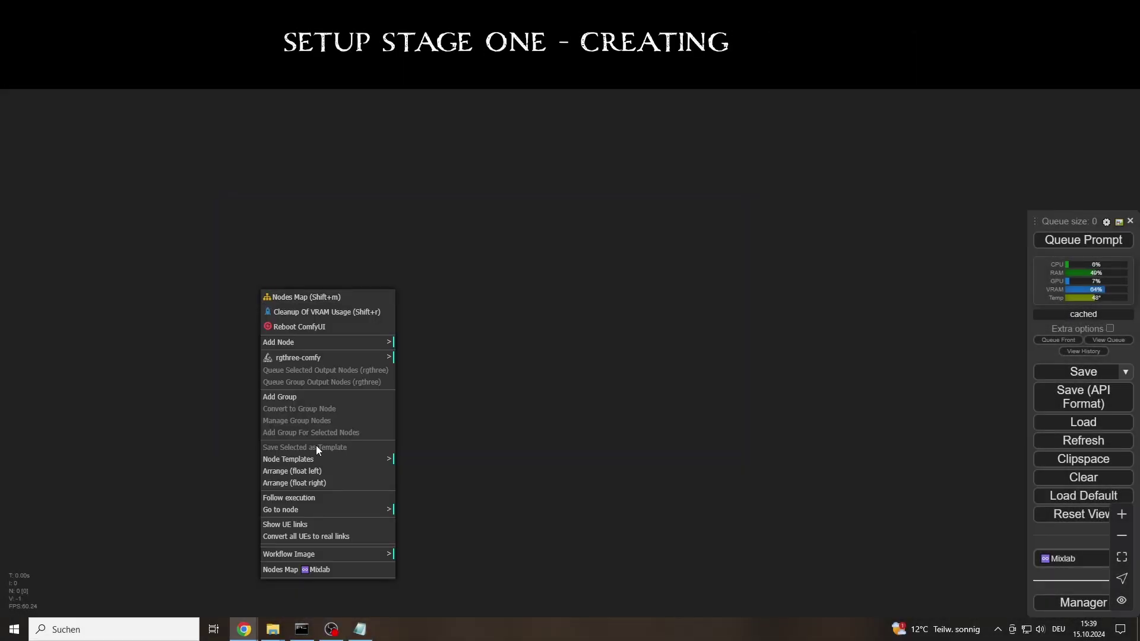
mouse_move(321, 459)
click(412, 465)
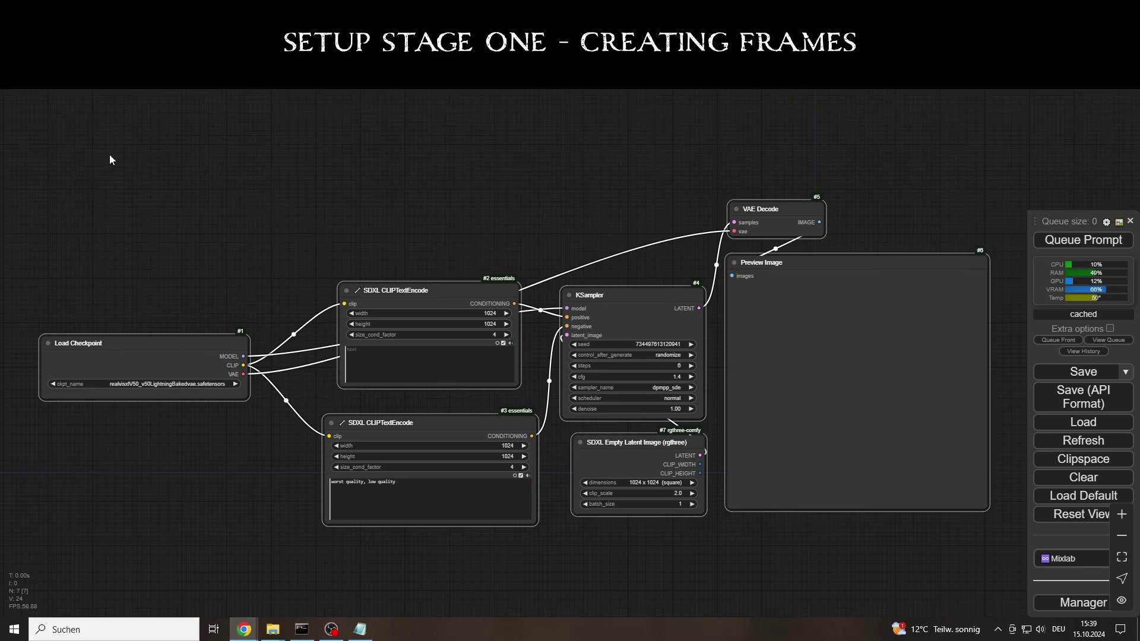
Add a group on the empty canvas above Load Checkpoint and title it "frames"
right_click(67, 131)
click(99, 188)
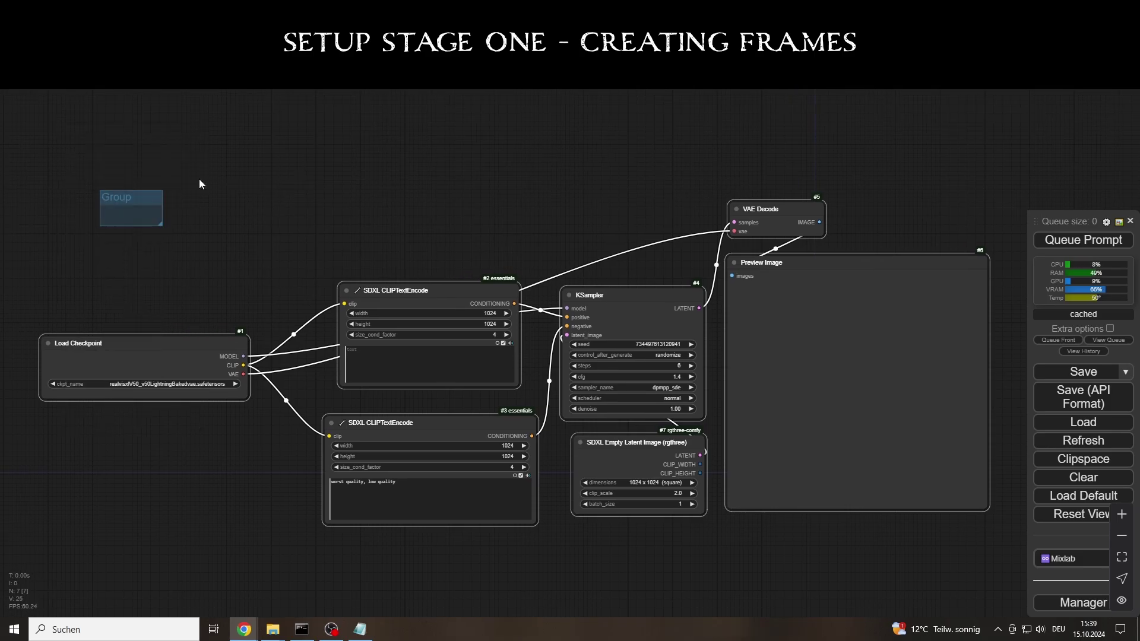
double_click(122, 200)
text(frame)
key(Return)
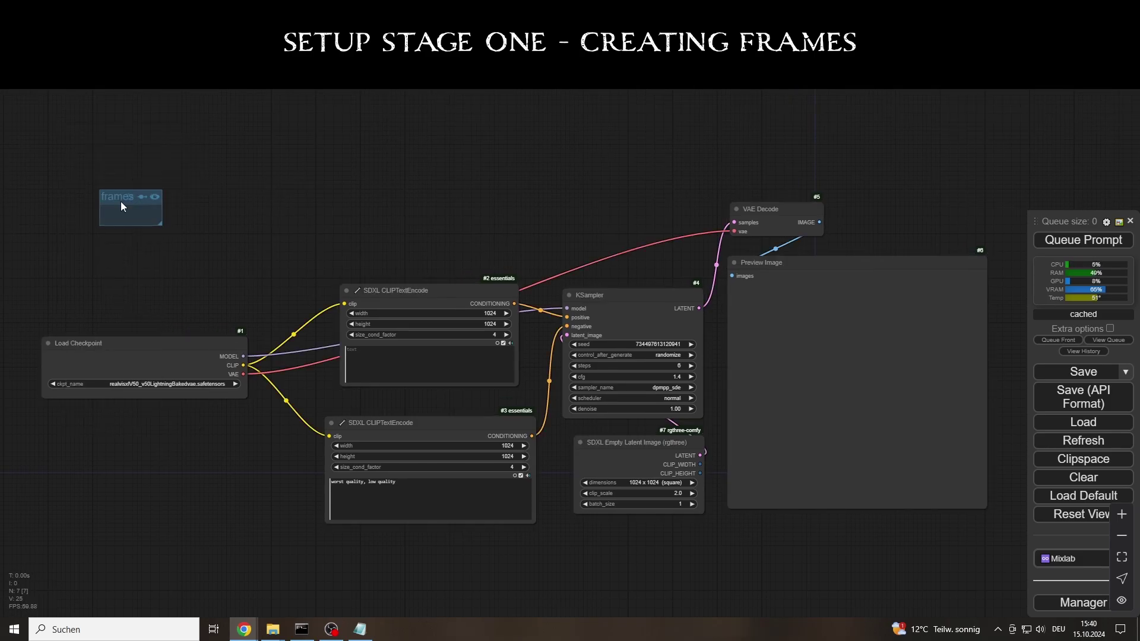
Change the color of the frames group to green
right_click(120, 201)
click(159, 490)
click(265, 516)
click(323, 535)
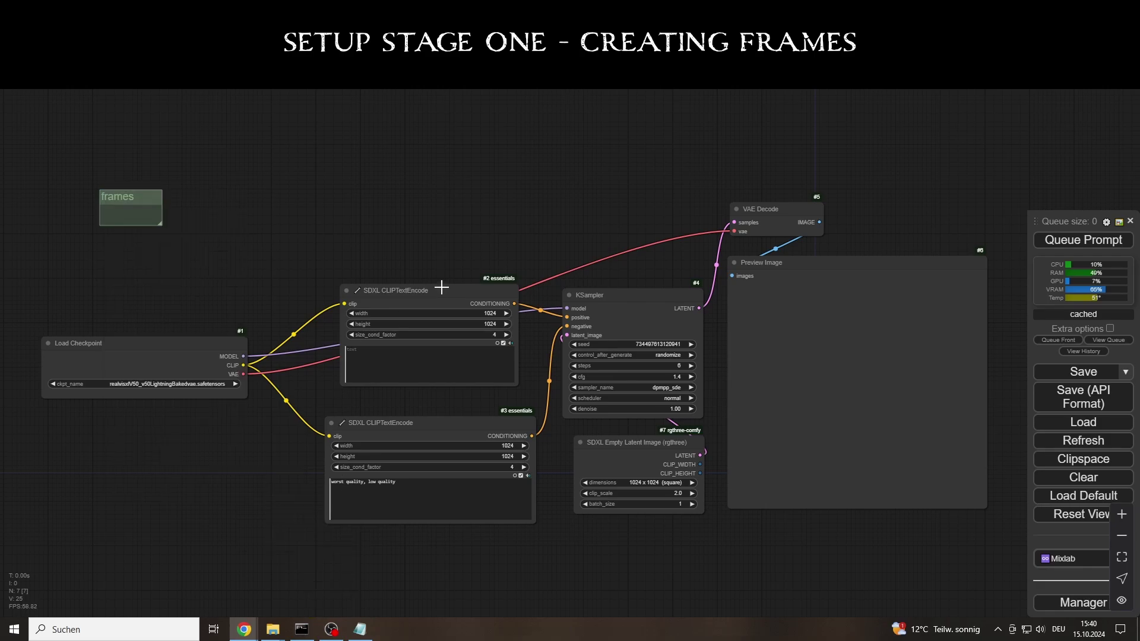
Enlarge the frames group so that it spans the text-to-image nodes
scroll(119, 214, down, 2)
drag(171, 227, 914, 531)
click(111, 313)
Arrange the preview, decode, sampler, latent, text-encode and checkpoint nodes inside the frames group
drag(665, 244, 720, 260)
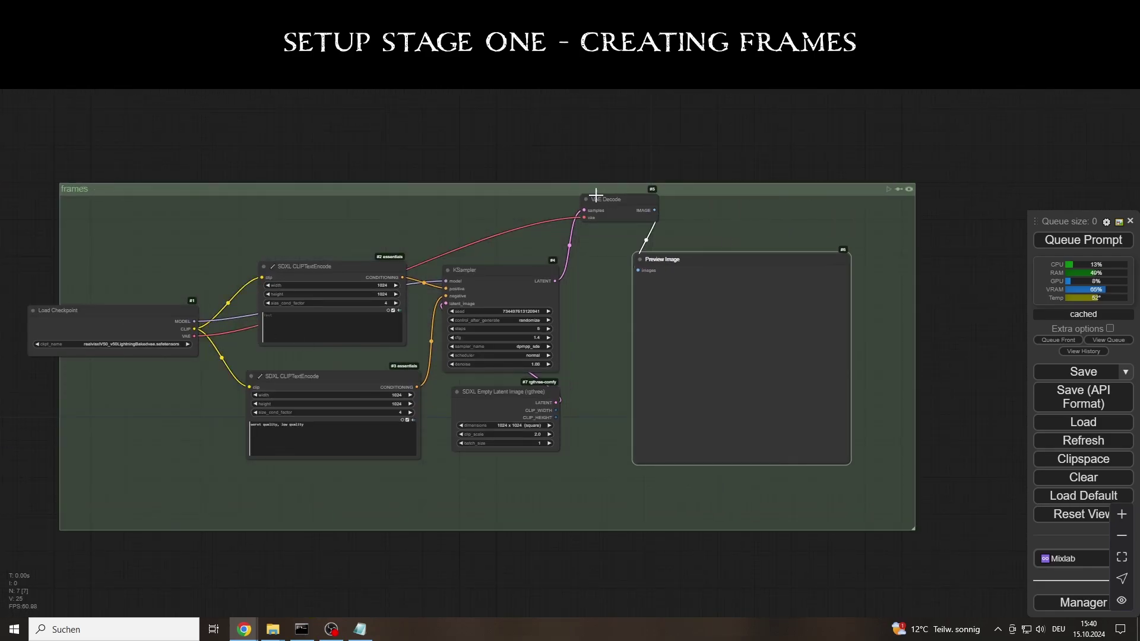
drag(596, 197, 701, 210)
drag(527, 272, 553, 271)
drag(510, 392, 535, 391)
drag(344, 267, 369, 268)
drag(351, 375, 363, 377)
drag(135, 312, 177, 331)
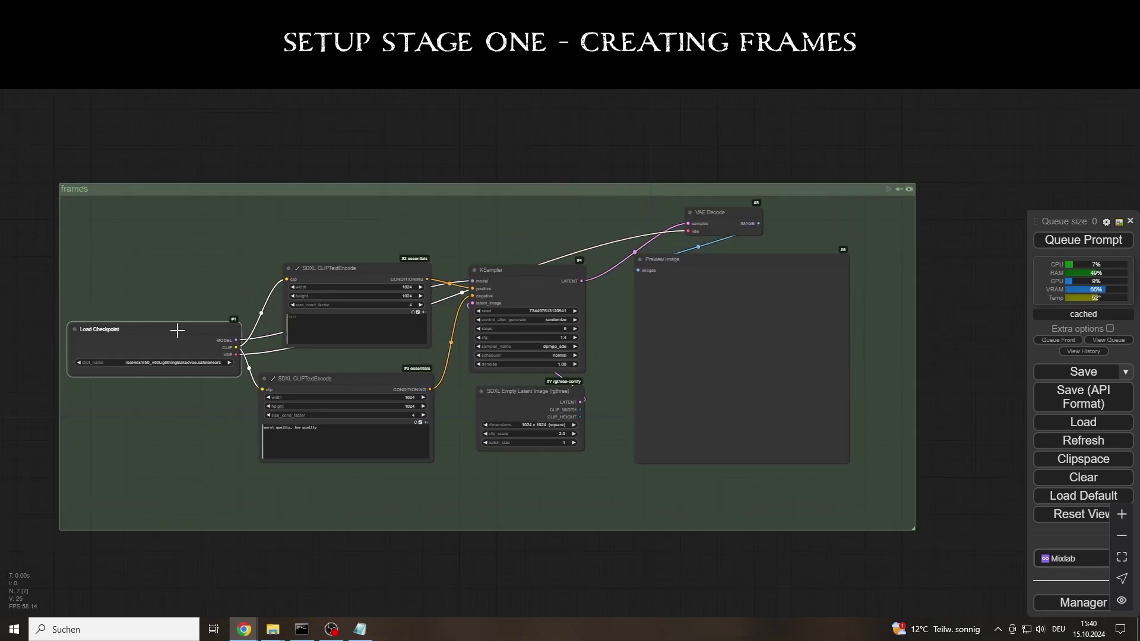
Add a Label (rgthree) node in the group and title it "I. Creating Frames"
drag(220, 219, 208, 211)
double_click(169, 191)
text(label)
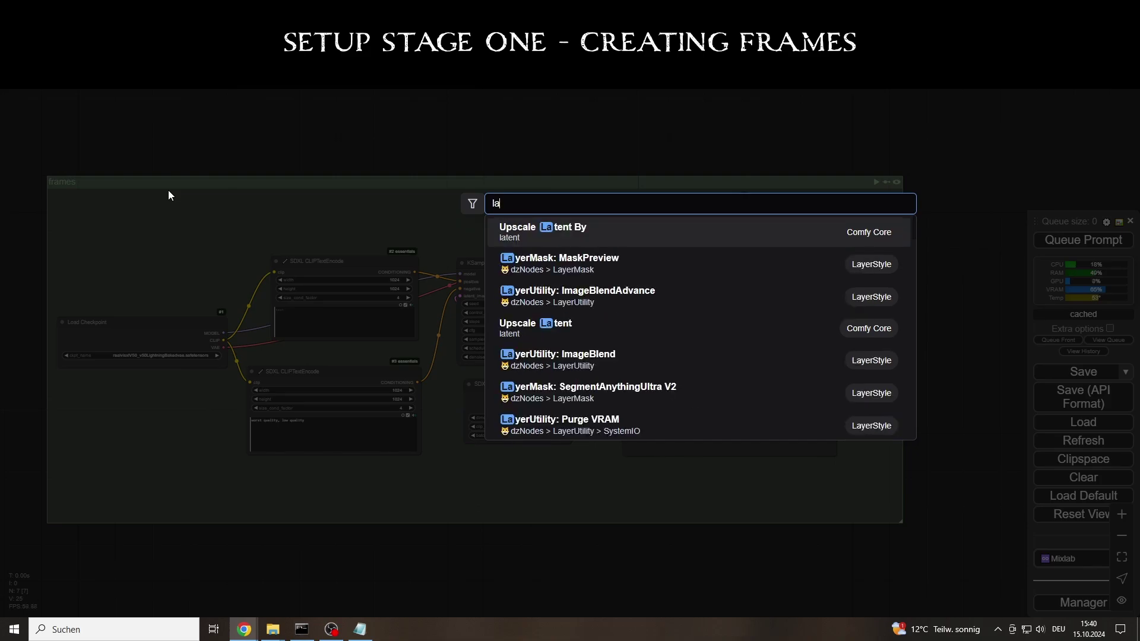
key(Return)
double_click(180, 196)
click(182, 157)
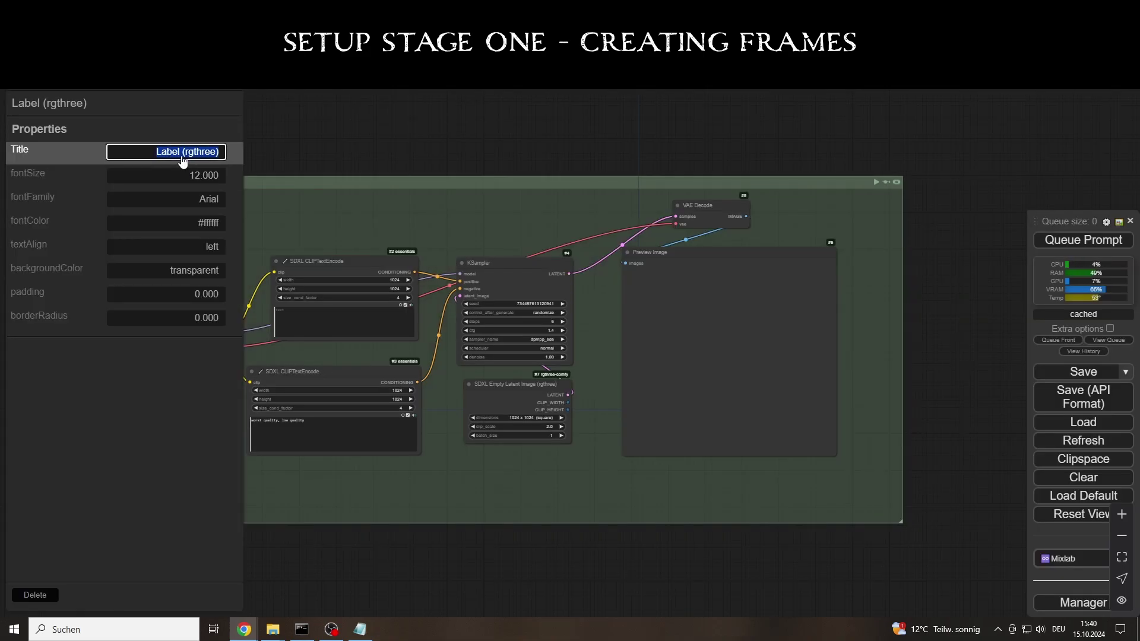
text(I. Creating Frames)
Set the label's font family to carta marina and font size to 100, and place it at the group's upper left
click(209, 199)
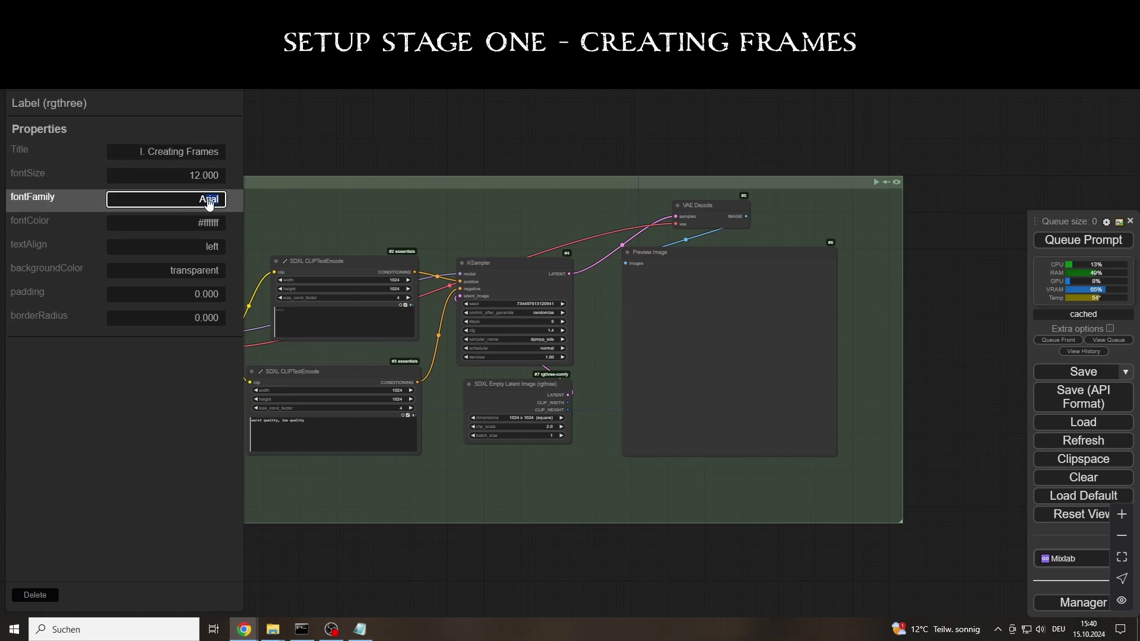
text(carta marina)
click(207, 183)
text(150)
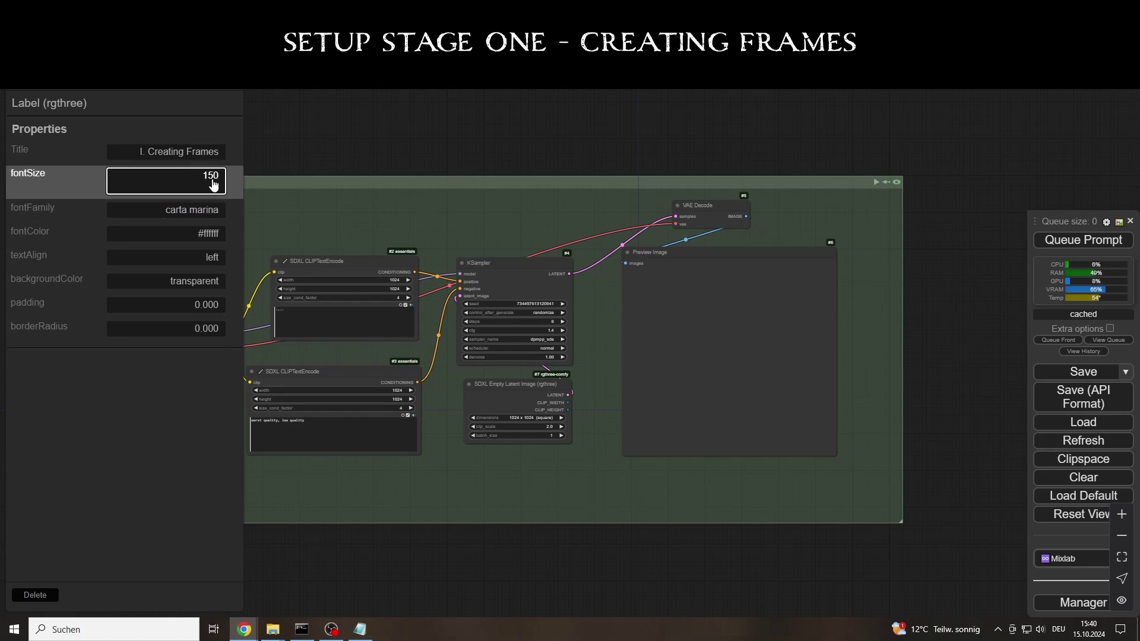
key(Return)
text(100)
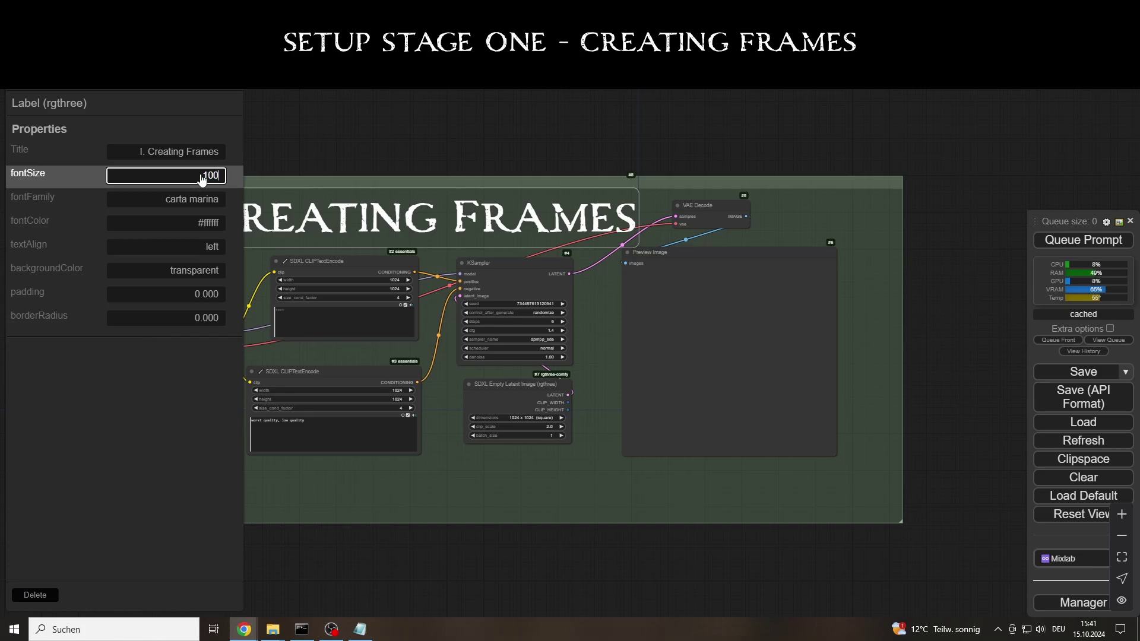
key(Return)
drag(283, 200, 207, 209)
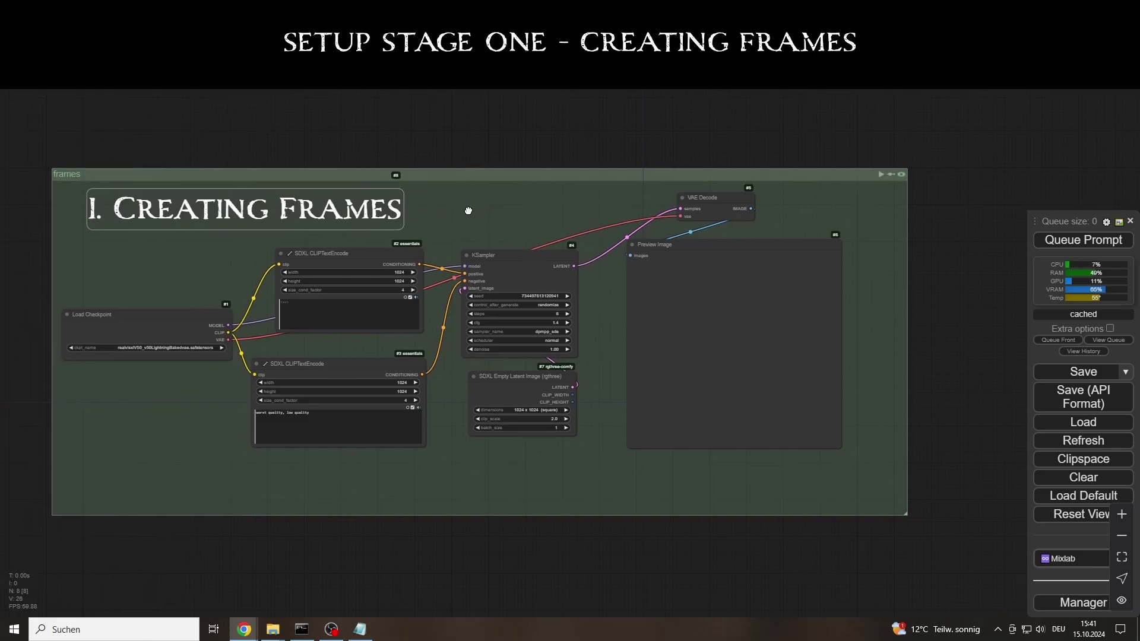
scroll(486, 201, up, 2)
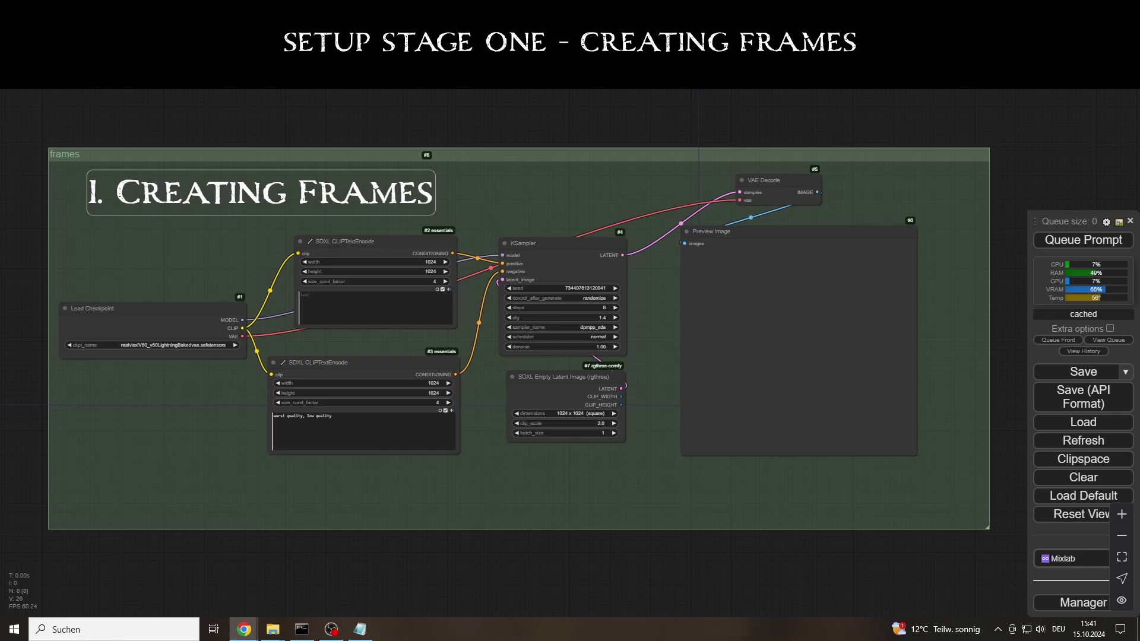
Set the positive prompt to "A hyper-realistic image of a frame, detailed lighting, strong shadows, 3D depth effect, object extending beyond the edges of the image"
drag(357, 241, 342, 239)
click(323, 298)
text(A hyper-realistic image of a frame, detailed lighting, strong shadows, 3D depth effect, object extending beyond the edges of the image)
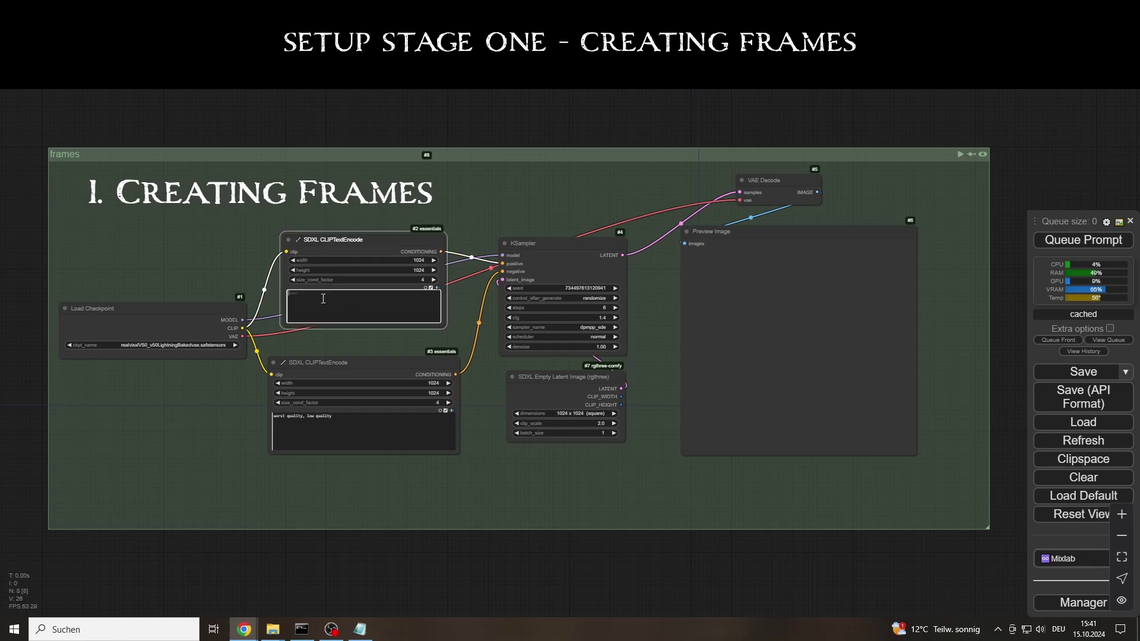
click(331, 628)
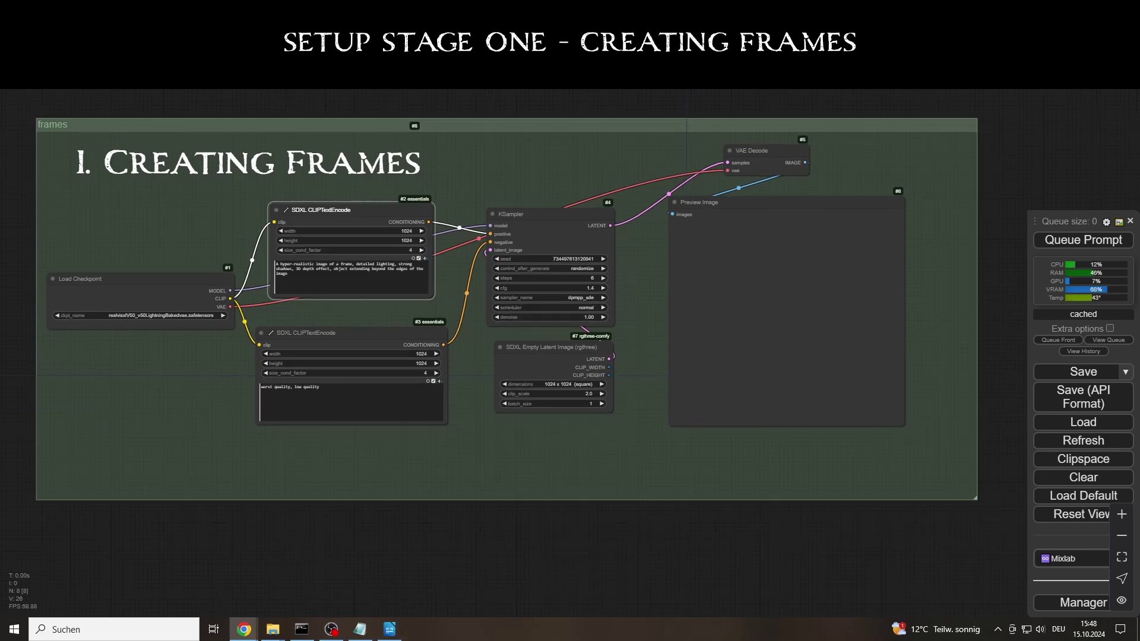
Set the empty latent's dimensions to 1216 x 832 (landscape), tidy the negative prompt node's position, and generate an image
click(556, 384)
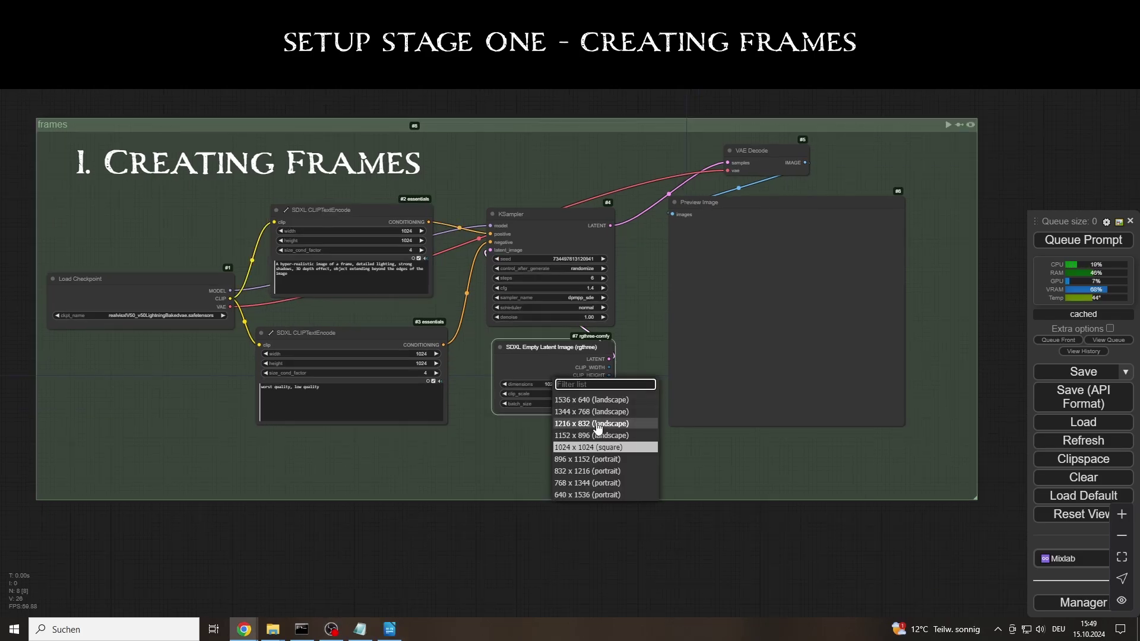
click(552, 423)
drag(358, 334, 373, 336)
key(ctrl+Return)
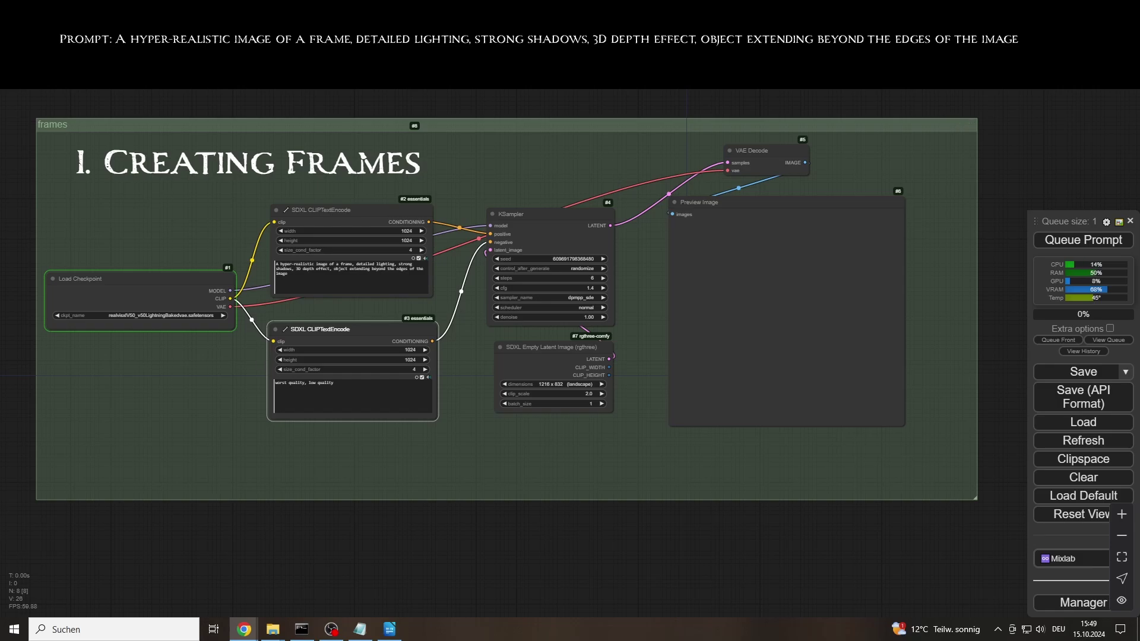
key(alt+Tab)
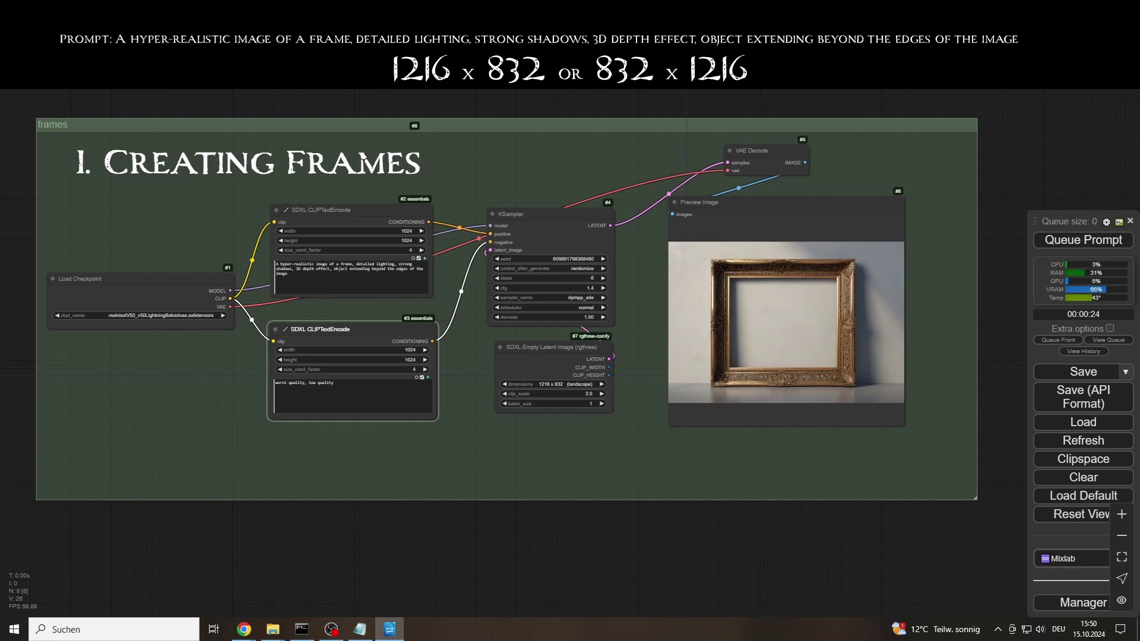
Raise the batch size to 4 and generate a batch of frame images
click(601, 403)
click(601, 404)
click(601, 404)
click(1083, 239)
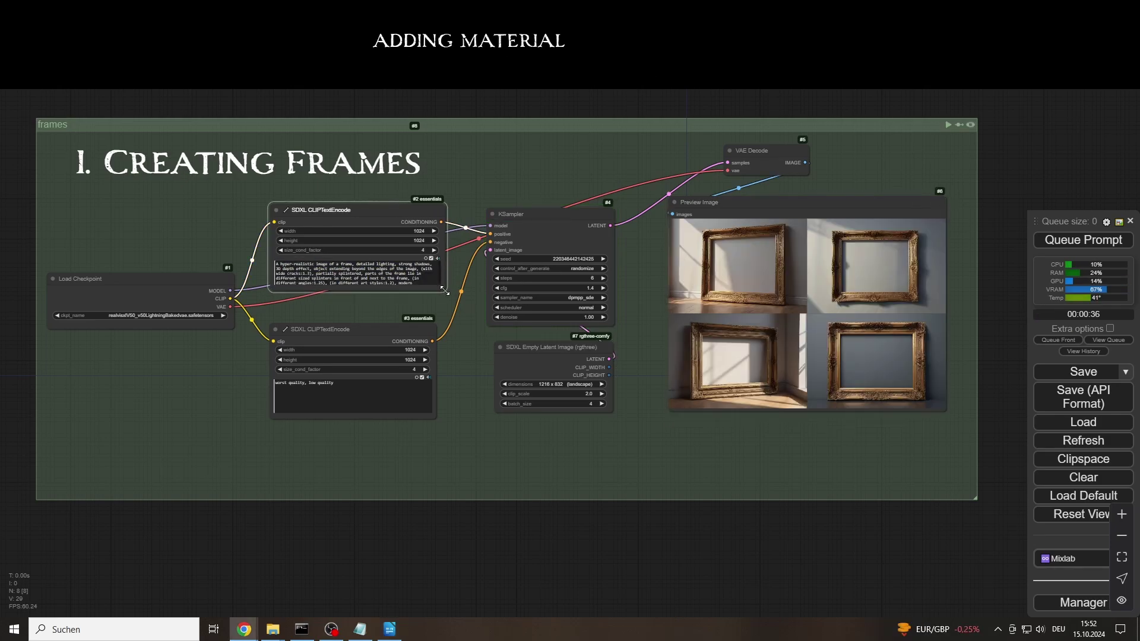
Generate frame batches from the cracked, splintered frame prompt using modern, cyberpunk and impressionism as successive styles
click(1084, 241)
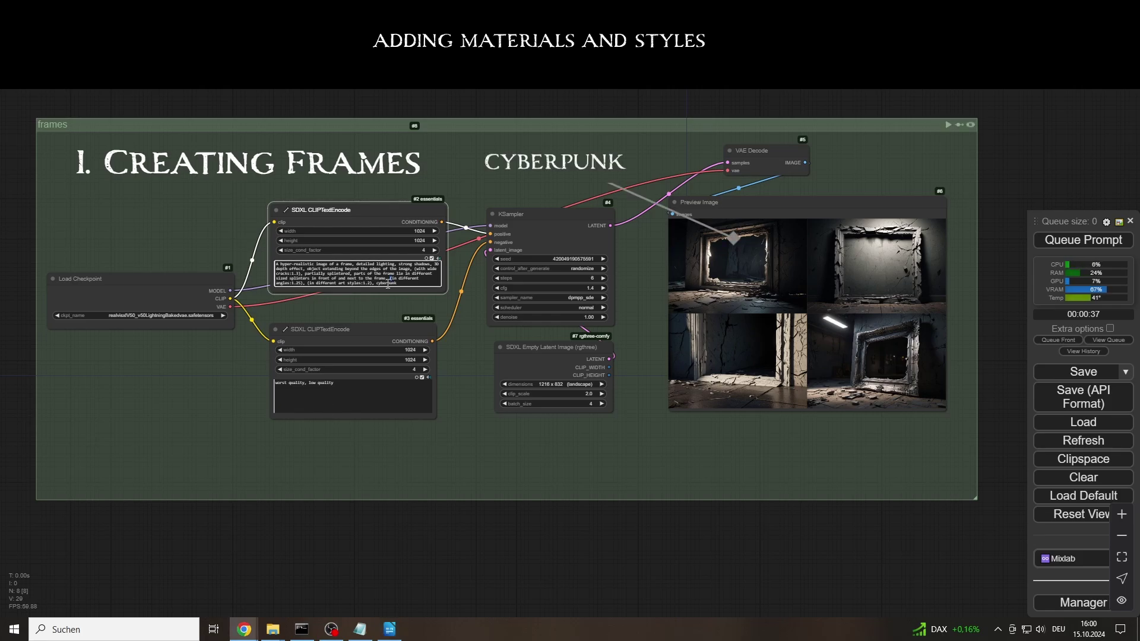
key(ctrl+Return)
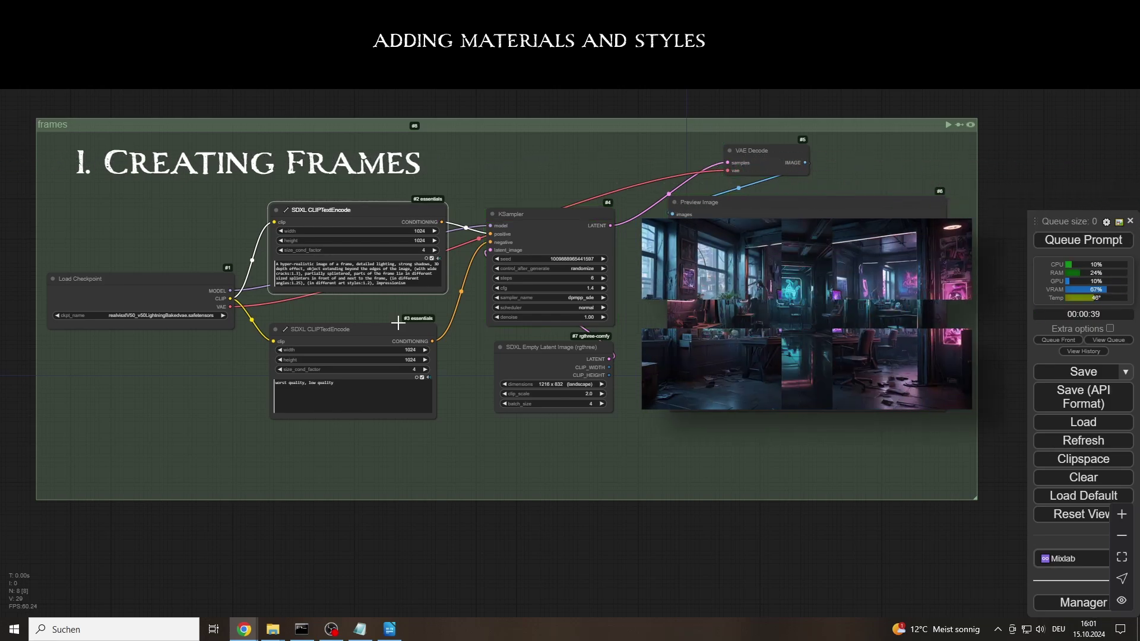
click(1095, 240)
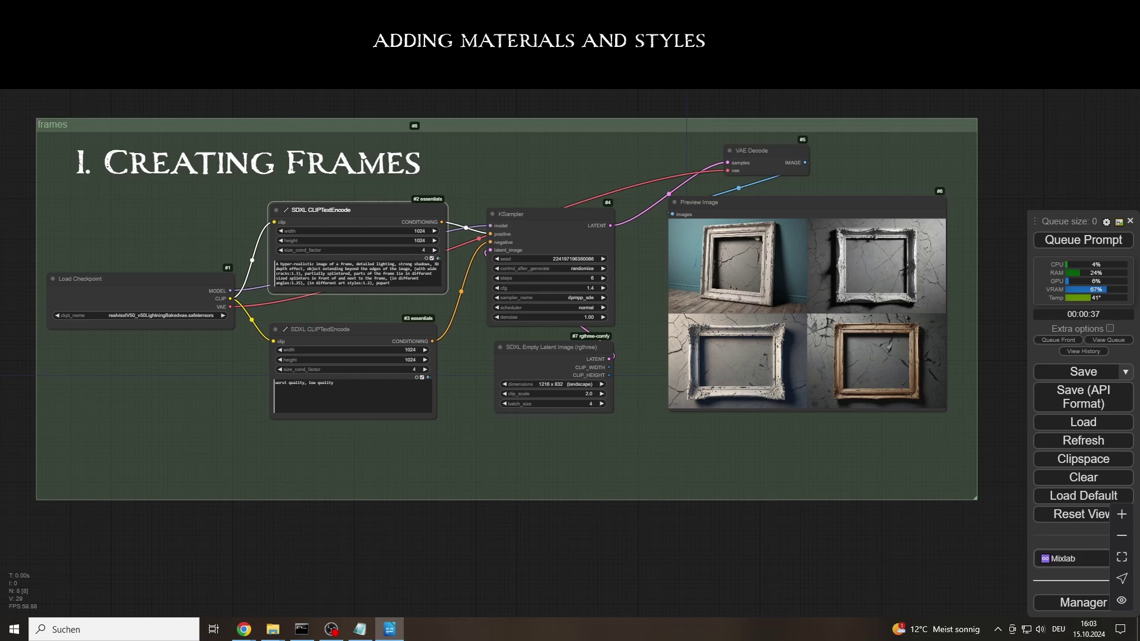
Set the empty latent's dimensions to 832 x 1216 (portrait) and generate a batch
click(574, 386)
click(581, 468)
click(1078, 240)
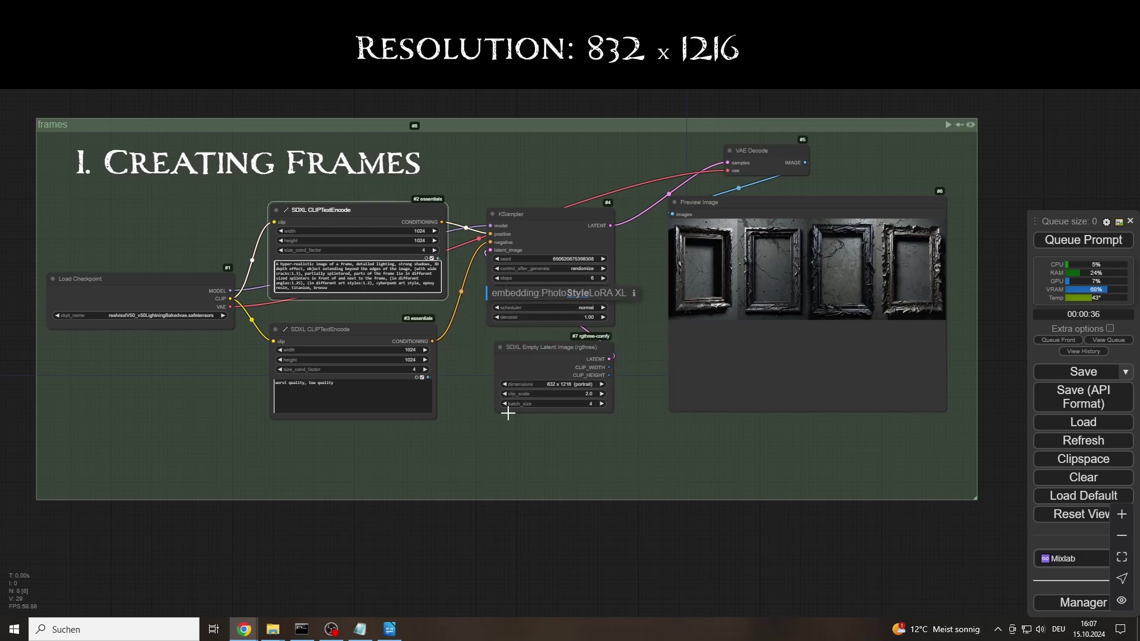
Generate a batch with the cyberpunk, epoxy resin, titanium, bronze prompt, and another with ", plasticine" added
click(1073, 240)
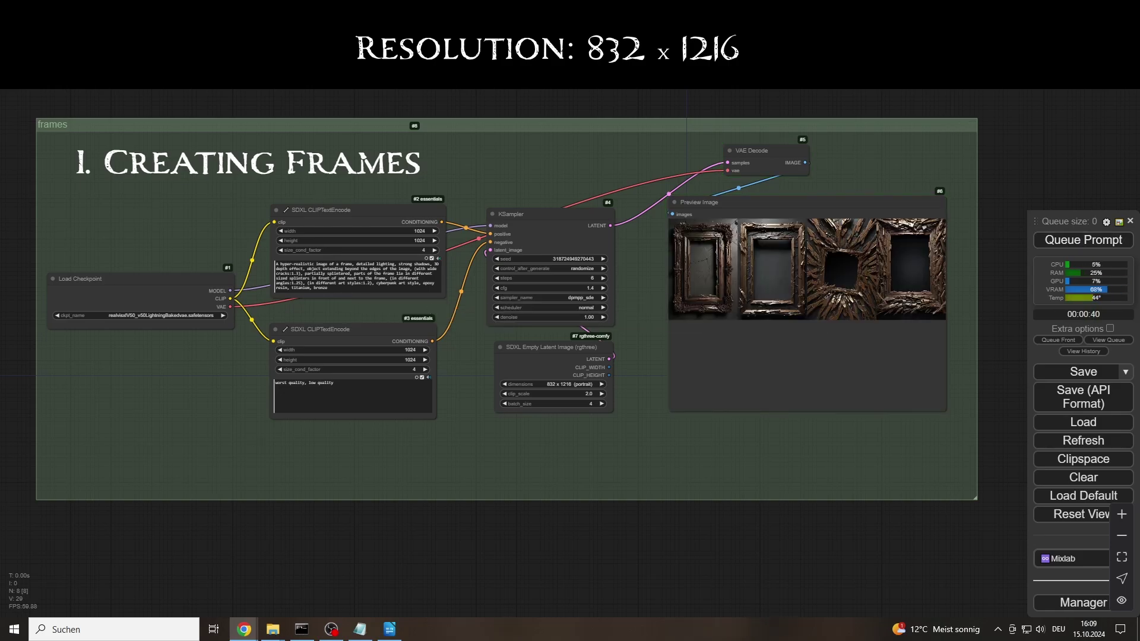
click(349, 289)
text(, plasticine)
click(1083, 240)
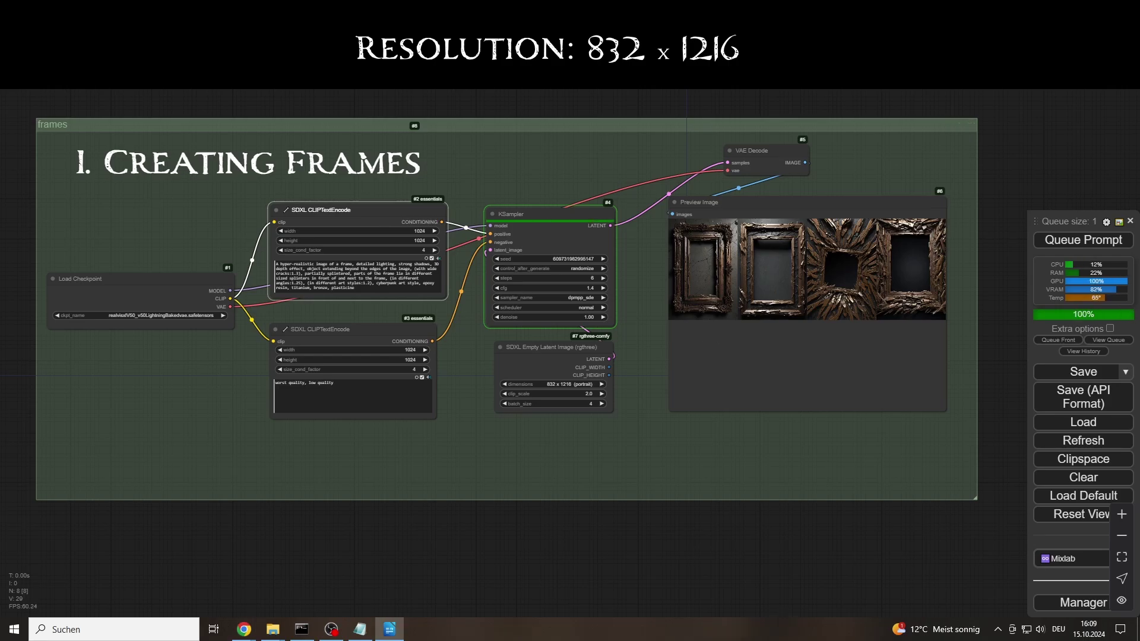
Set the empty latent's dimensions back to 1216 x 832 (landscape) and generate a batch
click(570, 385)
click(600, 422)
click(1083, 240)
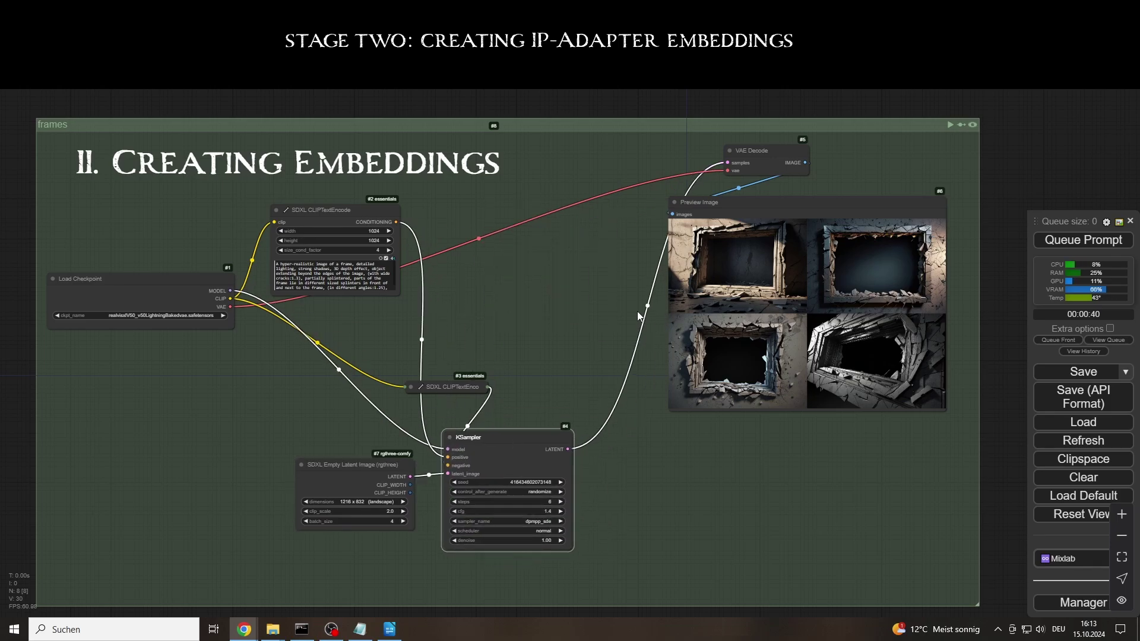
Shrink the Preview Image node and move it, VAE Decode and Load Checkpoint toward the group's lower right to free space
drag(717, 202, 709, 331)
drag(938, 538, 762, 415)
drag(715, 330, 910, 424)
drag(762, 152, 903, 328)
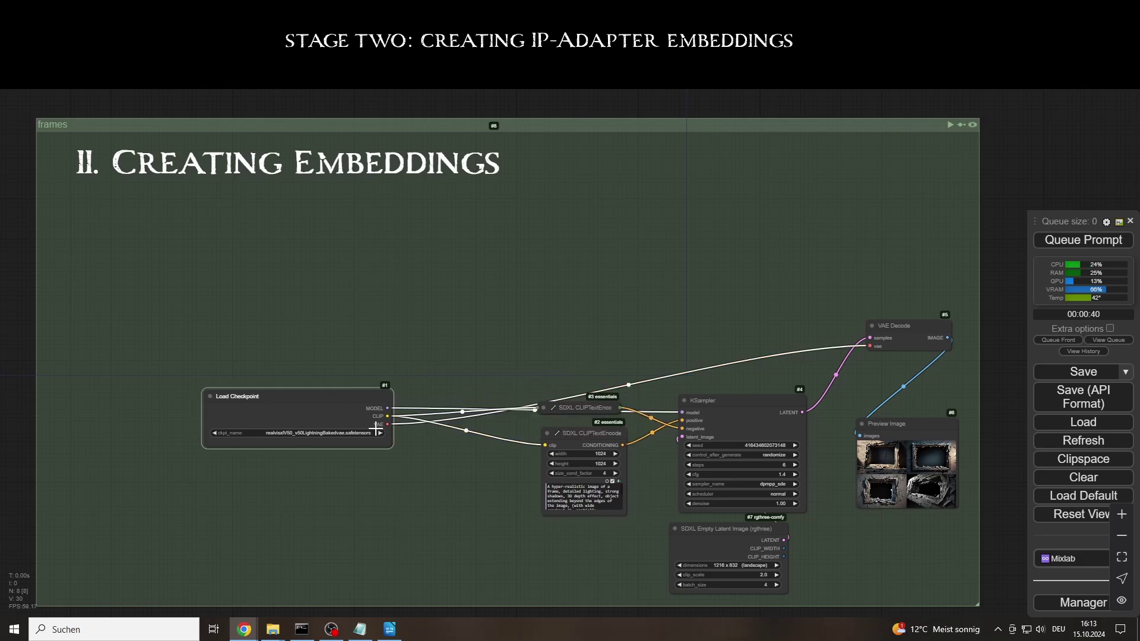
drag(375, 427, 509, 473)
Add two narrowed Load Image nodes, one above the other, below the Creating Embeddings label
double_click(133, 266)
text(load i)
key(Return)
drag(169, 260, 164, 229)
drag(256, 361, 212, 360)
drag(164, 227, 165, 352)
Add two Prep Image For ClipVision nodes and connect each Load Image output to its own one
double_click(290, 231)
text(prep)
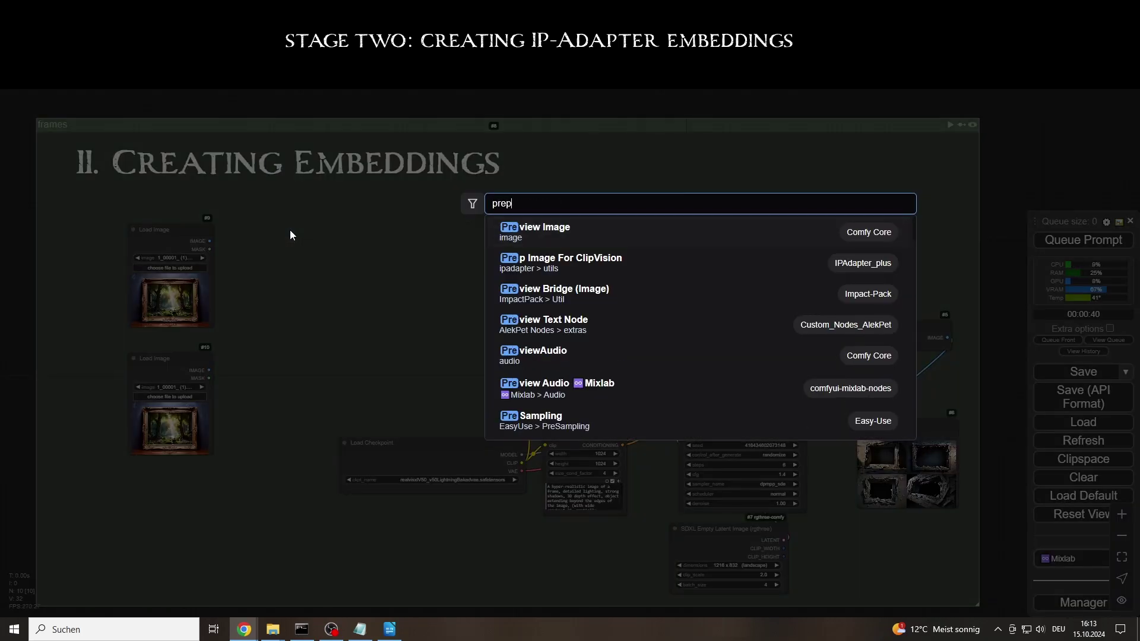
key(Return)
alt+drag(314, 223, 292, 359)
drag(209, 241, 293, 235)
drag(209, 370, 301, 350)
drag(338, 223, 313, 235)
Add a Batch Images node and connect both Prep Image For ClipVision outputs to its image1 and image2 inputs
click(456, 274)
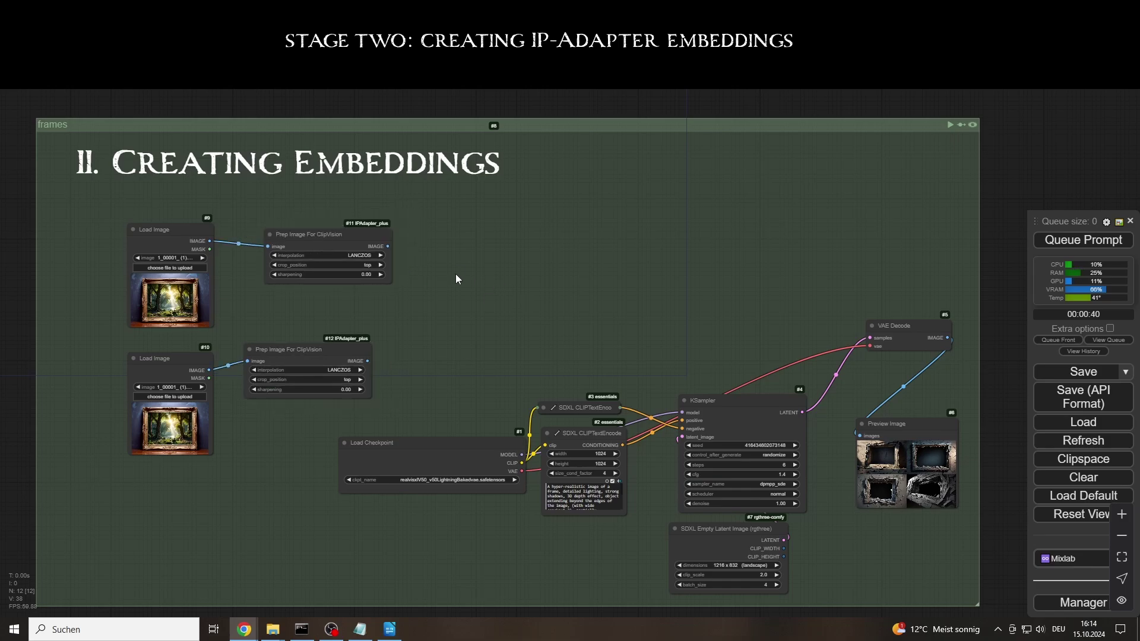
double_click(456, 274)
text(batch)
key(Return)
drag(387, 246, 460, 280)
drag(367, 361, 460, 310)
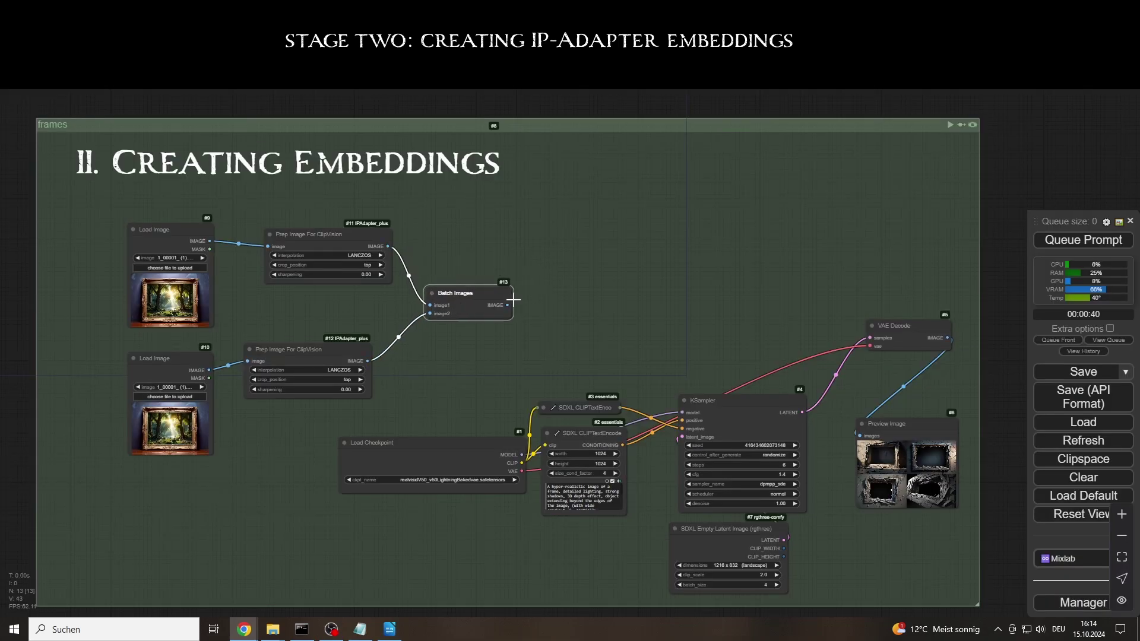
Add an IPAdapter Advanced node beside the Batch Images node
double_click(570, 243)
text(ipadapter adv)
key(Return)
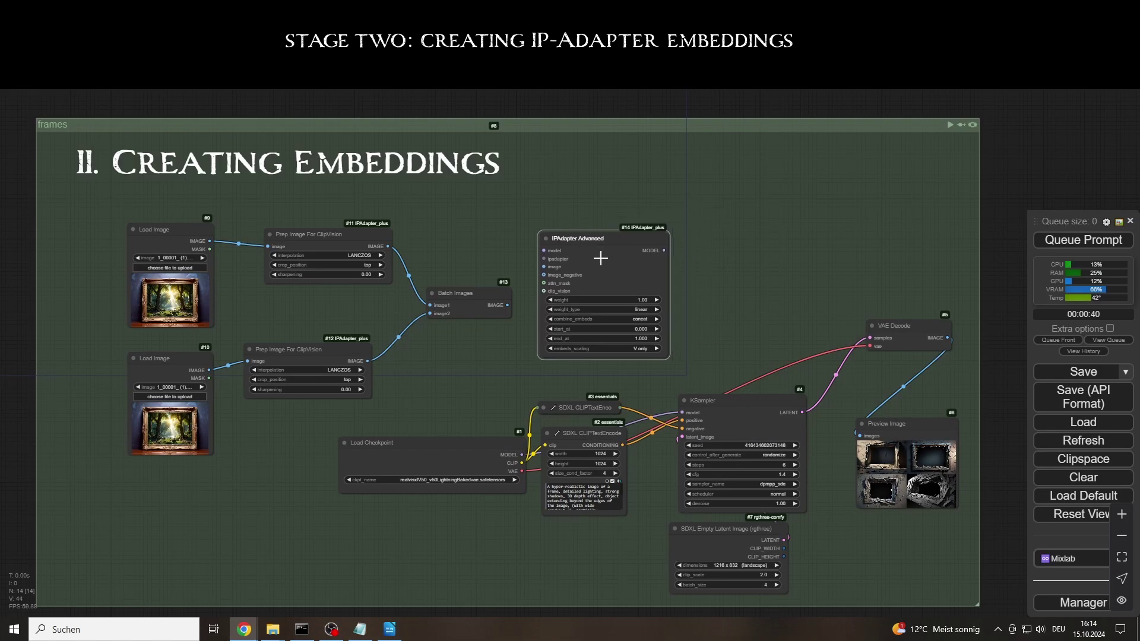
Add an IPAdapter Unified Loader above Batch Images, set its preset to PLUS (high strength), and narrow the node
double_click(460, 221)
text(ub)
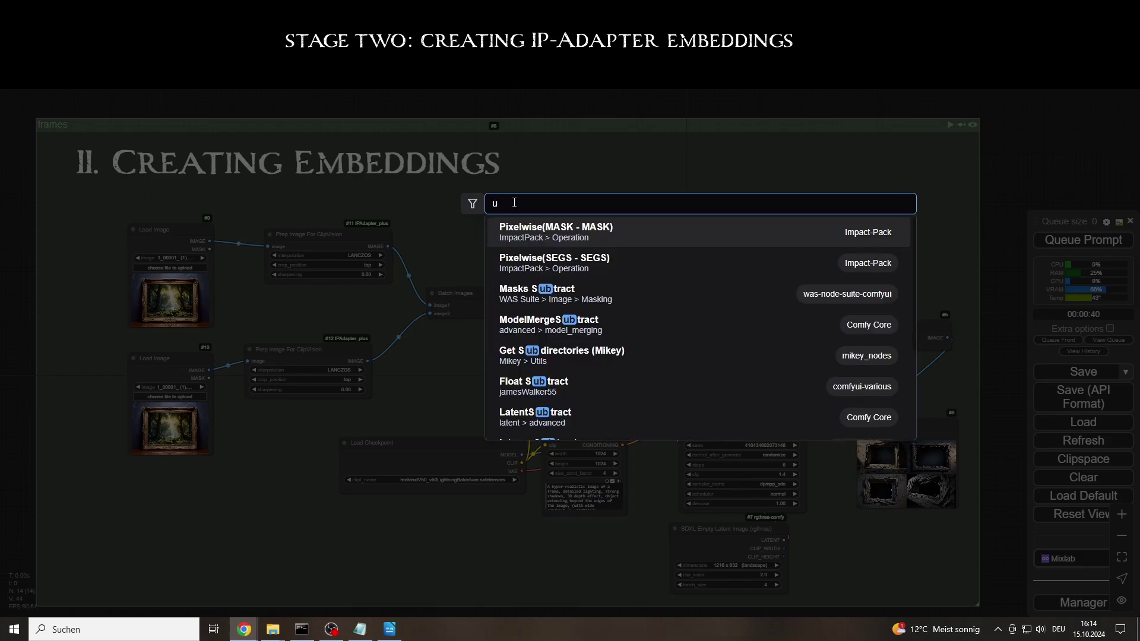
key(BackSpace)
text(nified)
key(Return)
click(465, 216)
drag(505, 214, 474, 204)
click(491, 267)
drag(526, 232, 494, 231)
drag(457, 196, 463, 211)
Feed the Unified Loader from Load Checkpoint's MODEL output and connect its model and ipadapter outputs to IPAdapter Advanced
drag(498, 223, 536, 258)
drag(473, 456, 430, 457)
drag(682, 412, 410, 222)
drag(570, 257, 570, 243)
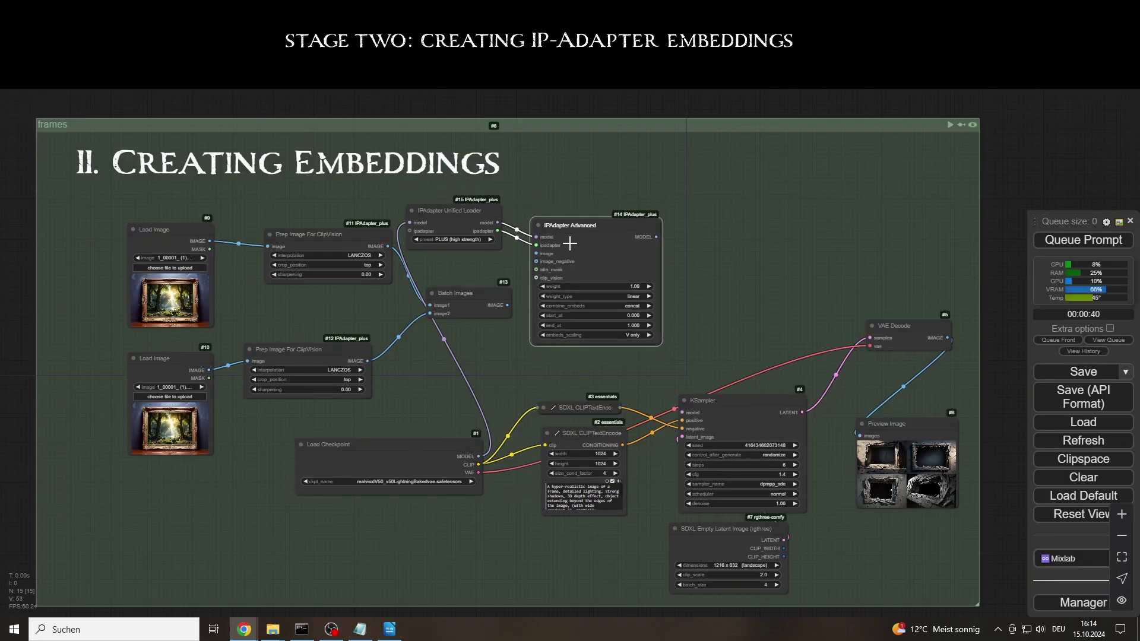
Add an IPAdapter Encoder fed by the loader's ipadapter output, and connect Batch Images to both the Encoder and IPAdapter Advanced
double_click(717, 229)
text(ipadapter enc)
key(Return)
drag(749, 223, 736, 218)
drag(497, 231, 708, 231)
drag(507, 305, 536, 253)
drag(460, 293, 438, 303)
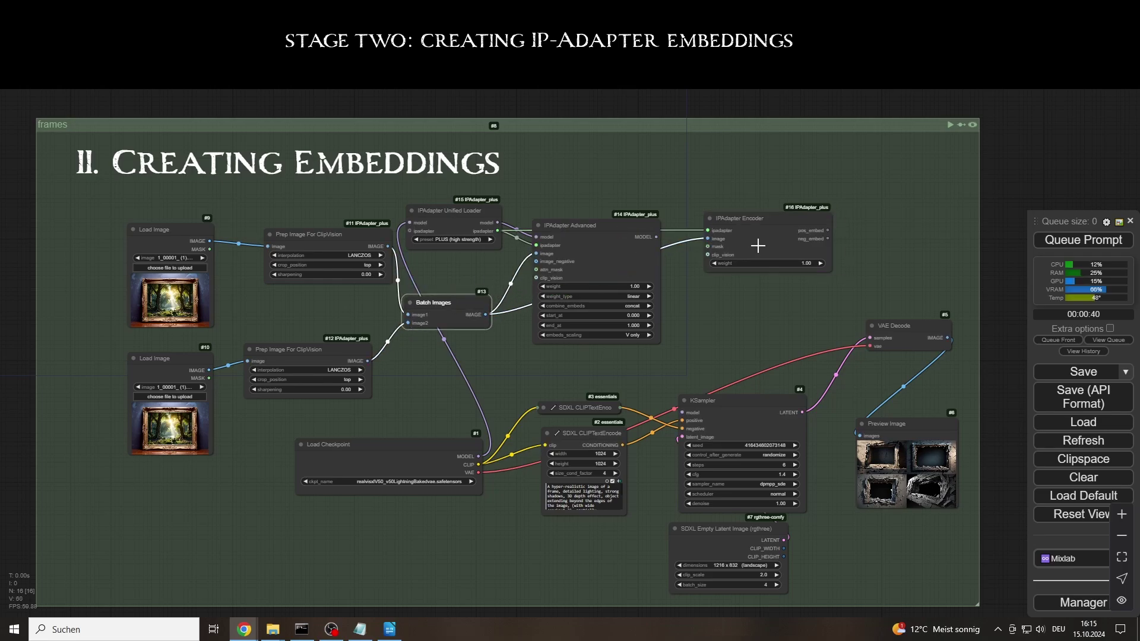
Add an IPAdapter Save Embeds node above the Encoder and connect the Encoder's pos_embed output to it
double_click(727, 185)
text(save embeds)
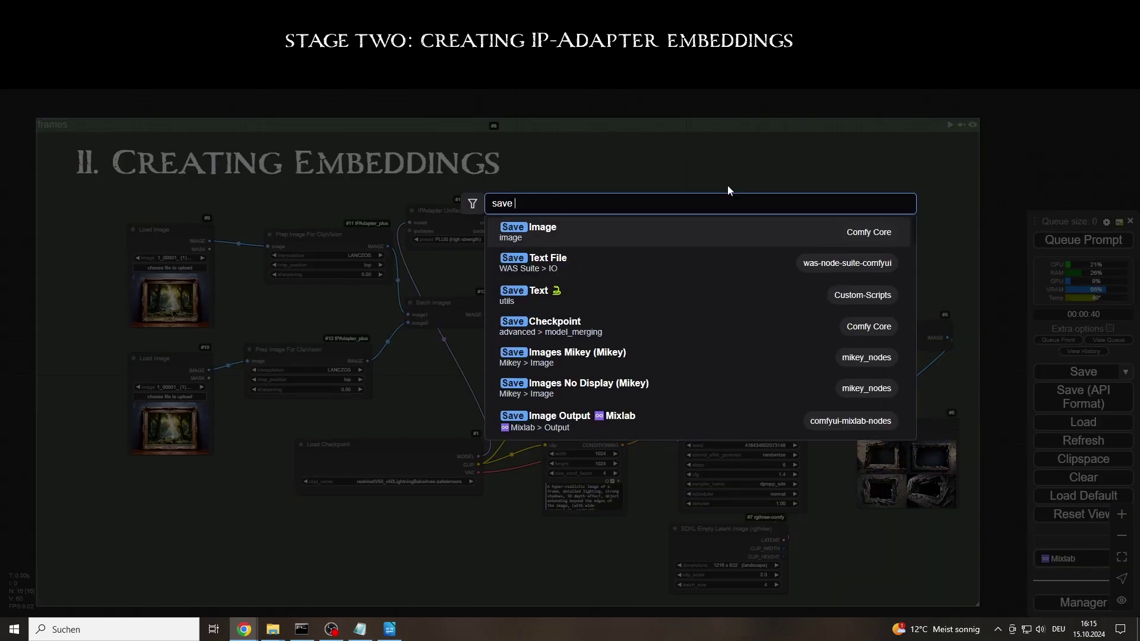
key(Return)
drag(750, 176, 787, 176)
Connect IPAdapter Advanced's MODEL output to the KSampler and shift the KSampler and positive prompt node closer to Load Checkpoint
drag(632, 226, 682, 413)
drag(699, 400, 675, 403)
drag(587, 433, 567, 446)
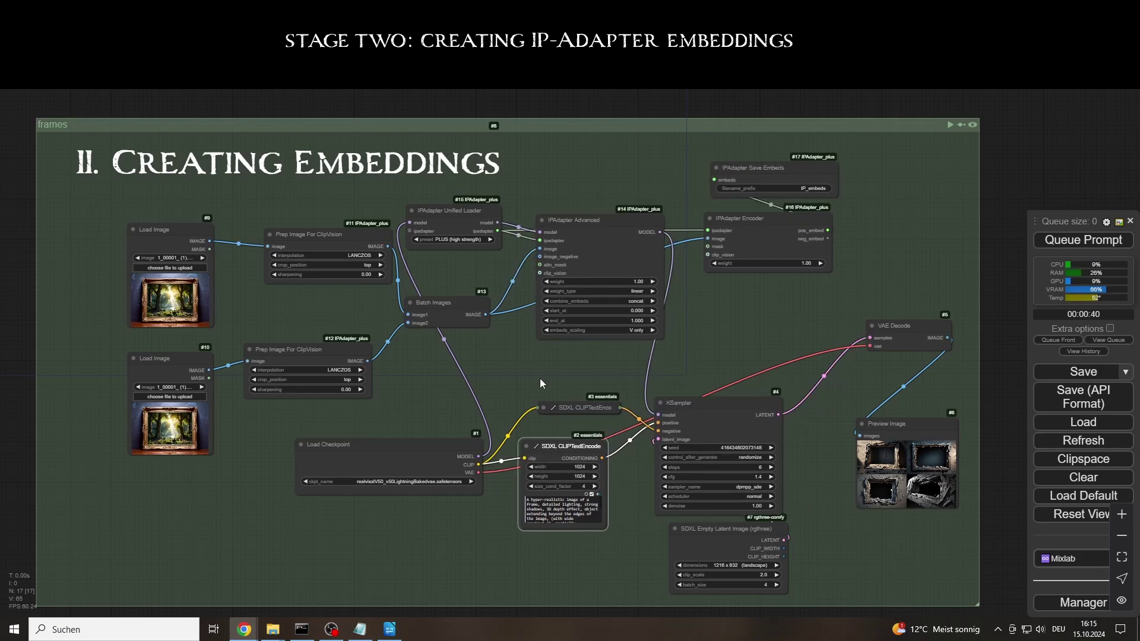
Set crop_position to center on both Prep Image For ClipVision nodes and spread the two Load Image nodes apart
drag(334, 234, 319, 236)
click(335, 267)
click(346, 332)
click(344, 379)
click(352, 446)
drag(175, 229, 166, 217)
drag(165, 356, 153, 365)
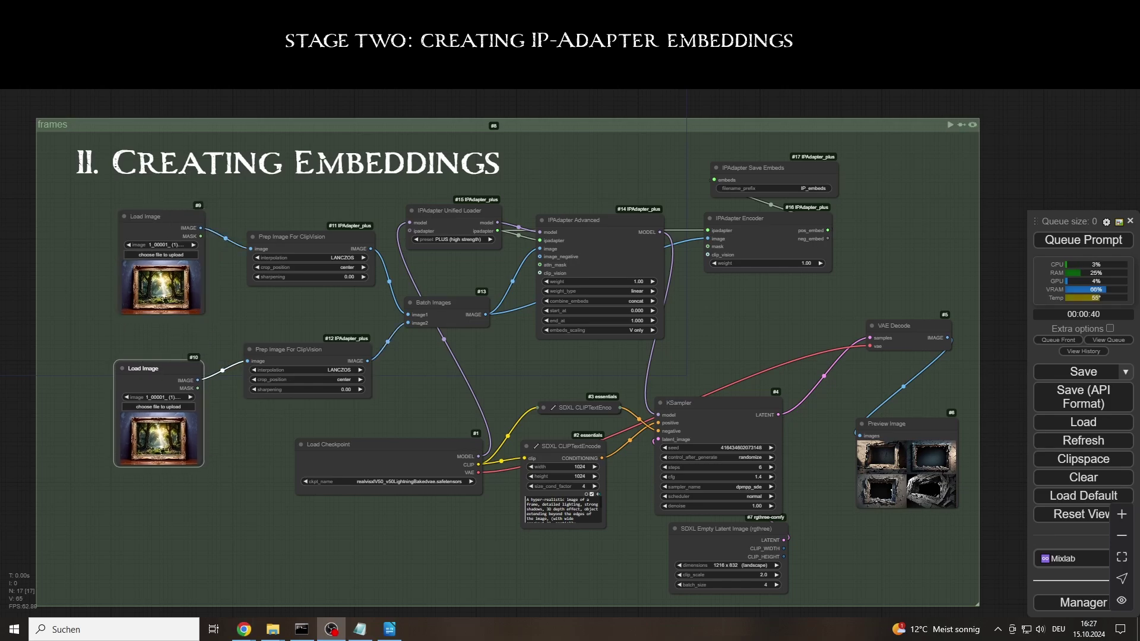
Load forest_1.jpg into both Load Image nodes and nudge the upper Prep Image For ClipVision node
drag(161, 95, 160, 288)
drag(160, 361, 161, 446)
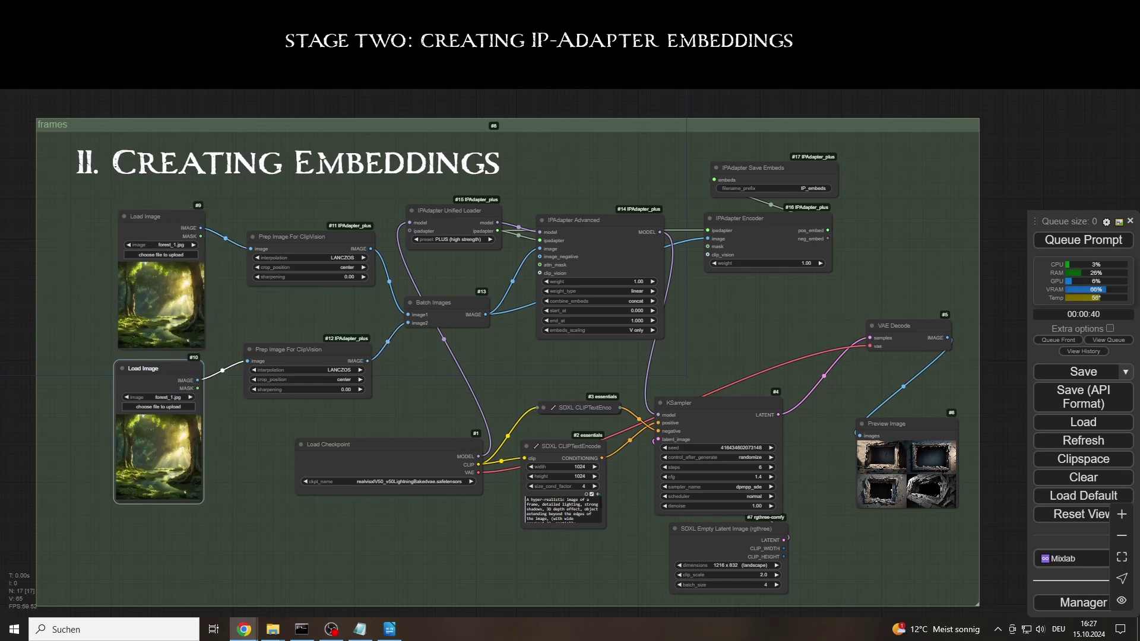
drag(321, 238, 317, 240)
Enlarge the positive SDXL CLIPTextEncode node and change its prompt to "A hyper-realistic image of a forest"
drag(602, 527, 654, 550)
scroll(654, 550, up, 2)
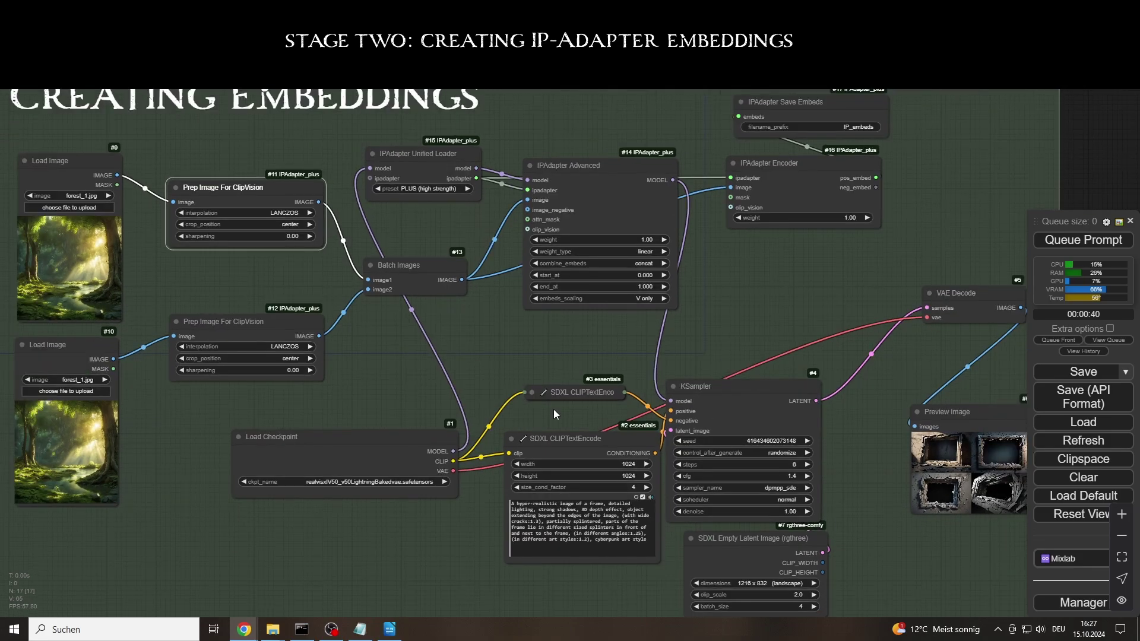
drag(590, 504, 651, 538)
text(fores)
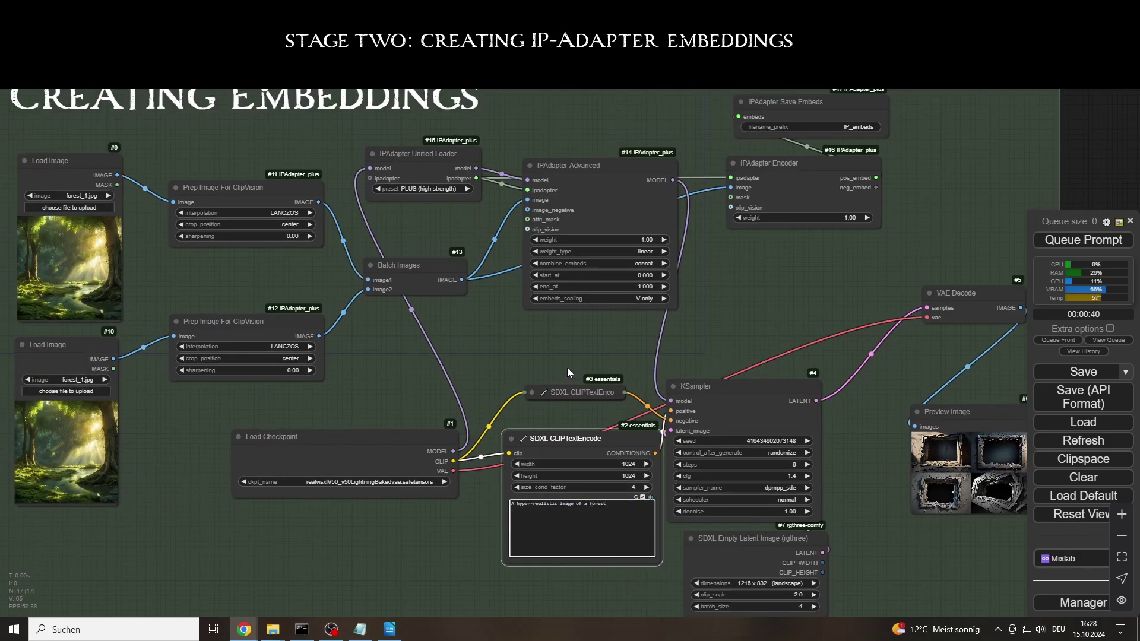
Move VAE Decode closer to Preview Image and set the Save Embeds filename_prefix to embeds/style_forest
click(605, 205)
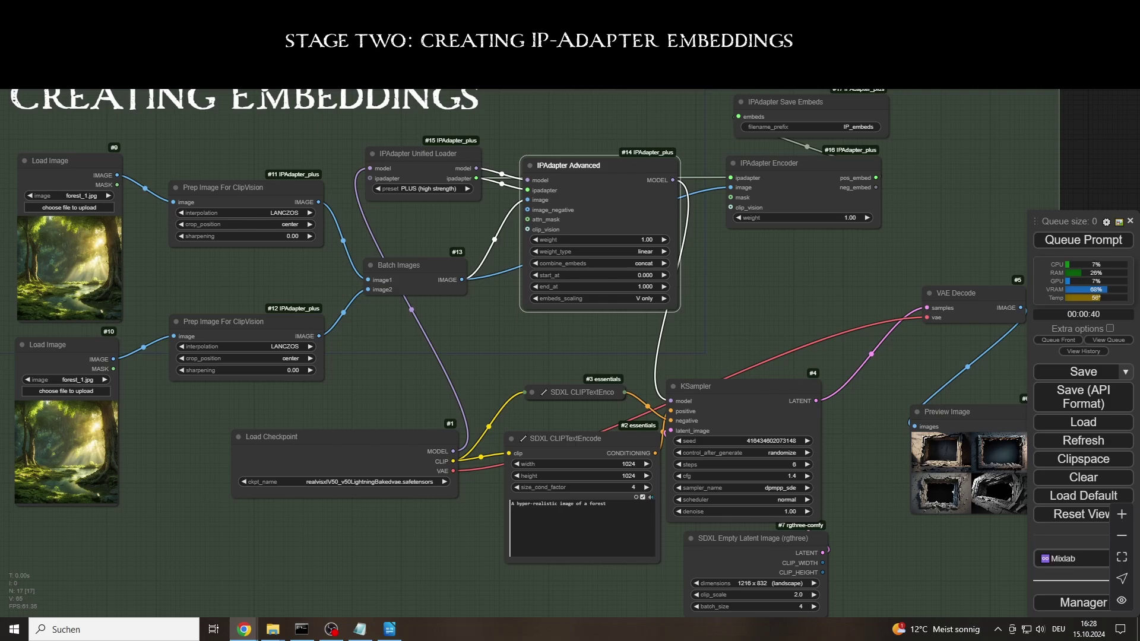
drag(956, 292, 944, 350)
click(858, 126)
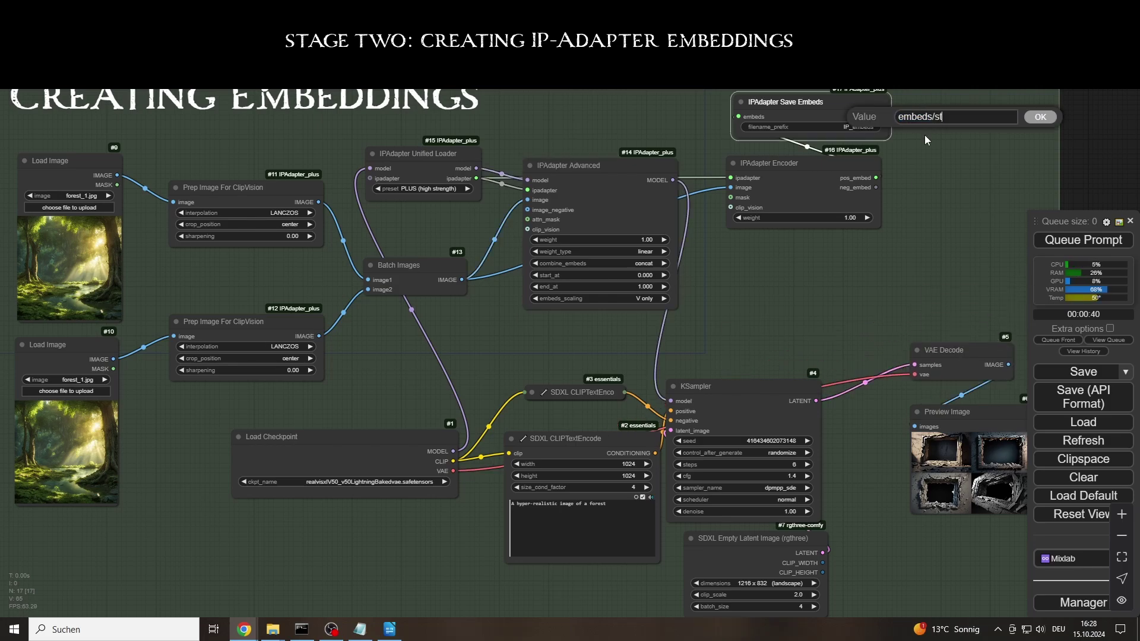
text(embeds/style_forest)
key(Return)
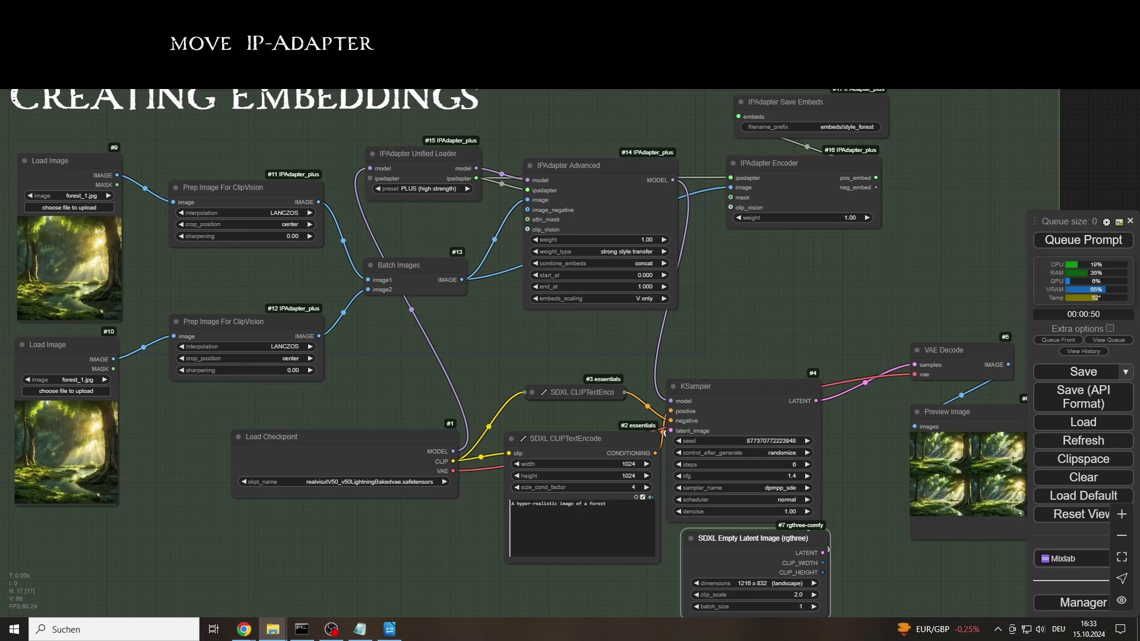
Switch to File Explorer and copy style_forest_00001.ipadpt from the output folder's embeds subfolder
drag(0, 181, 526, 94)
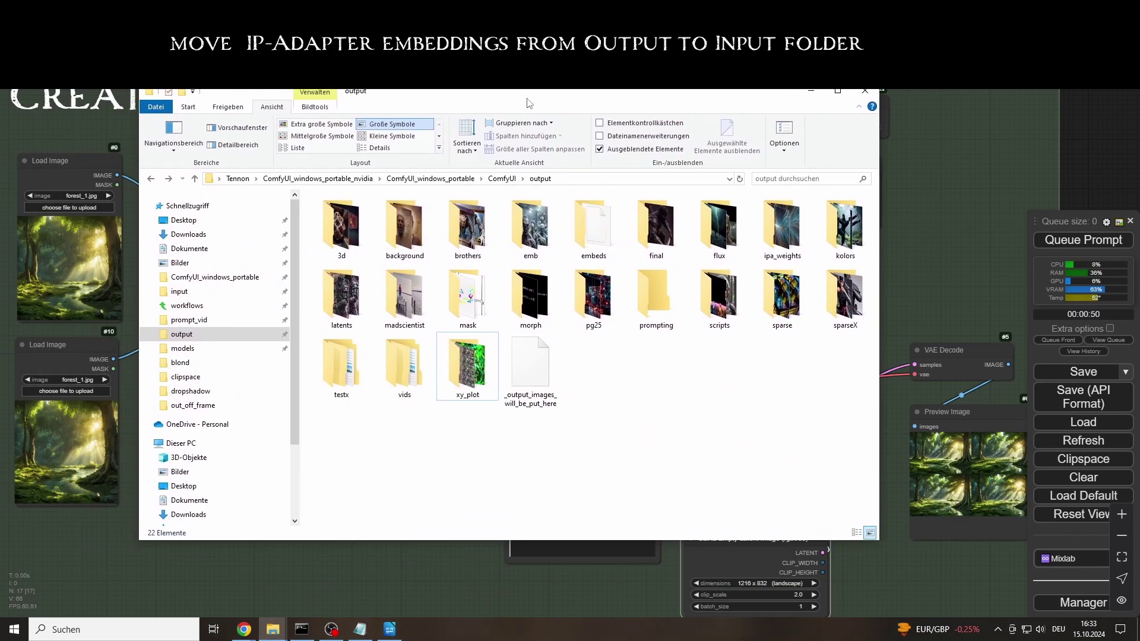
double_click(589, 235)
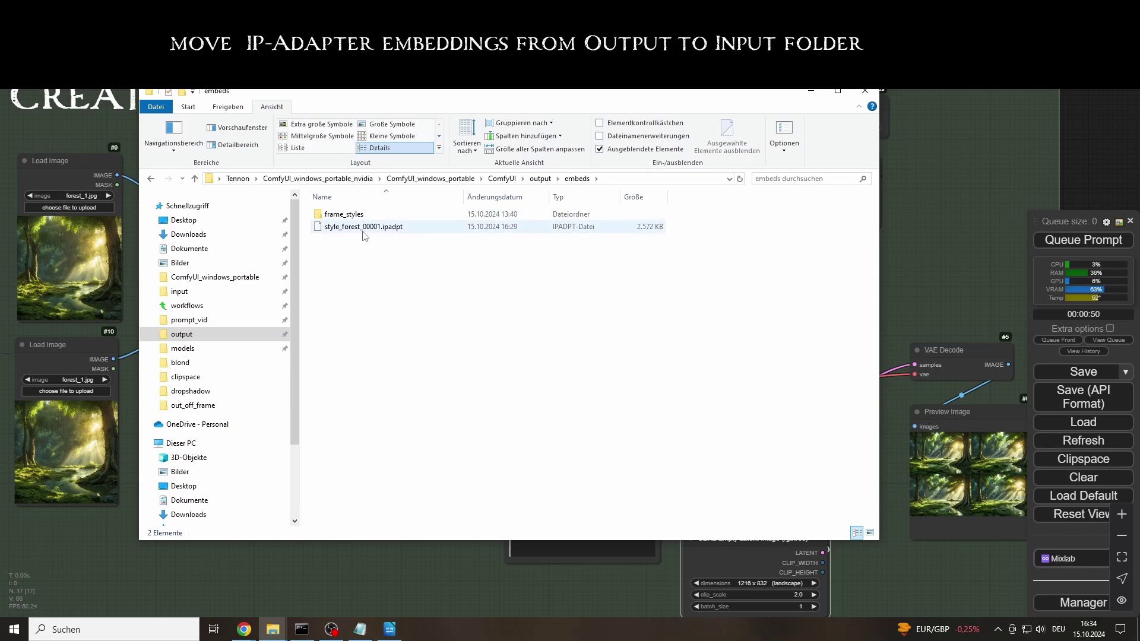
click(363, 231)
right_click(364, 235)
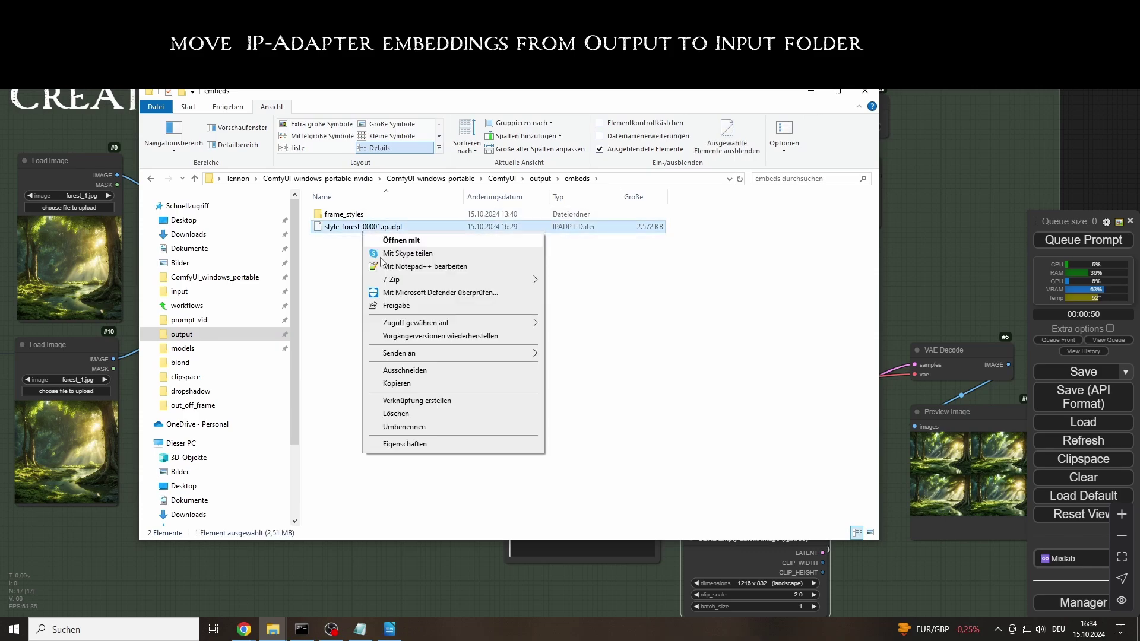
click(389, 383)
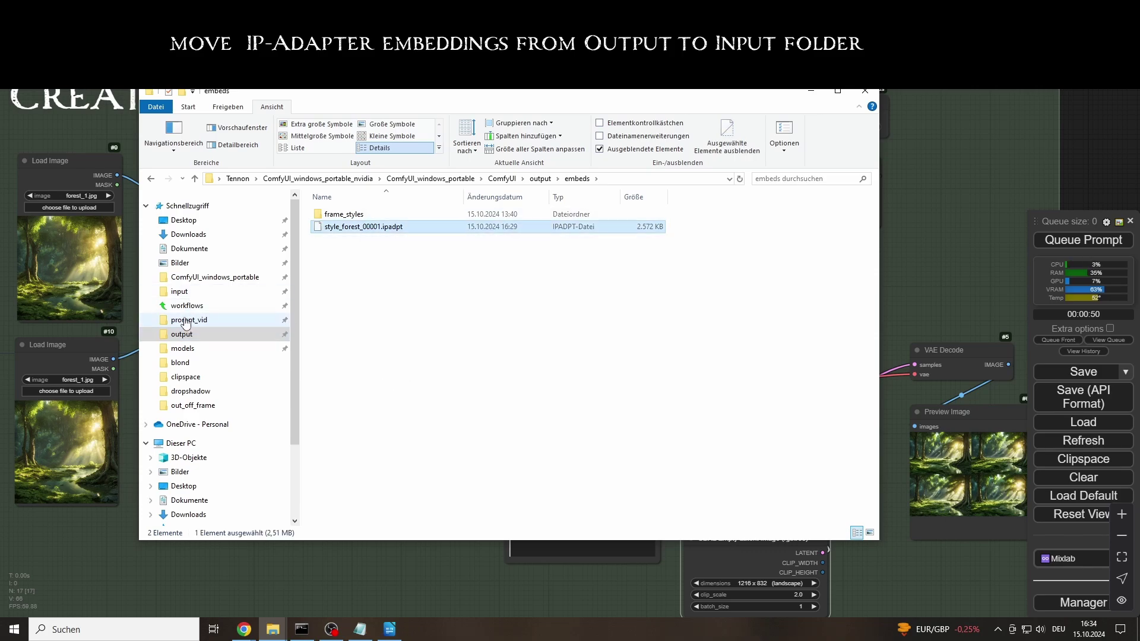
Paste the copied embedding file into the embeds subfolder of the ComfyUI input folder and return to the workflow
click(258, 294)
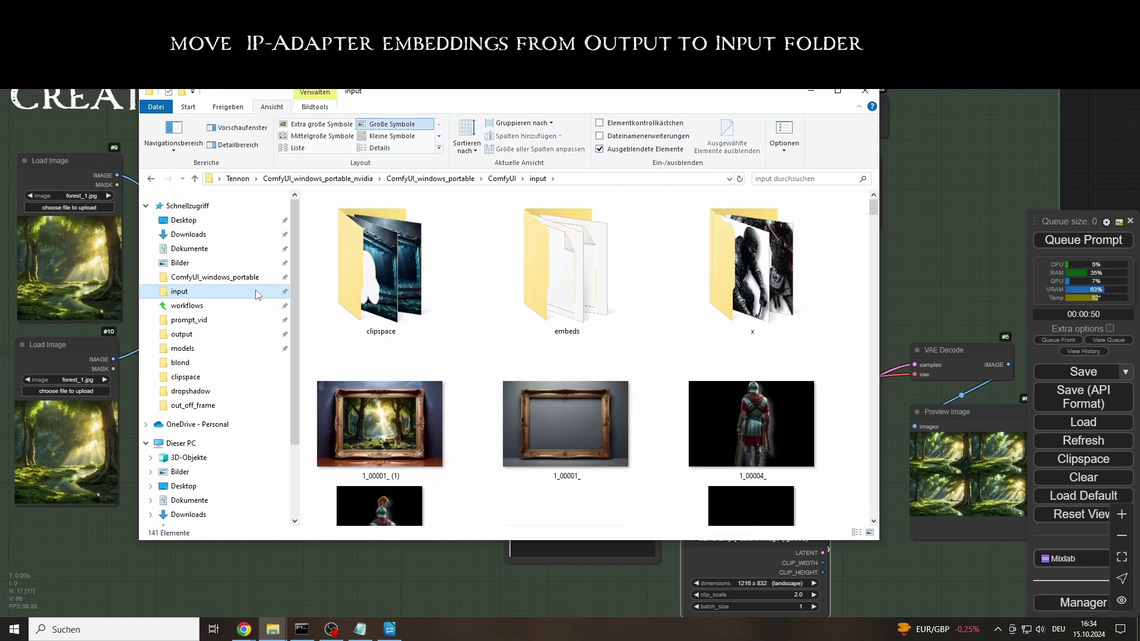
double_click(580, 292)
right_click(768, 305)
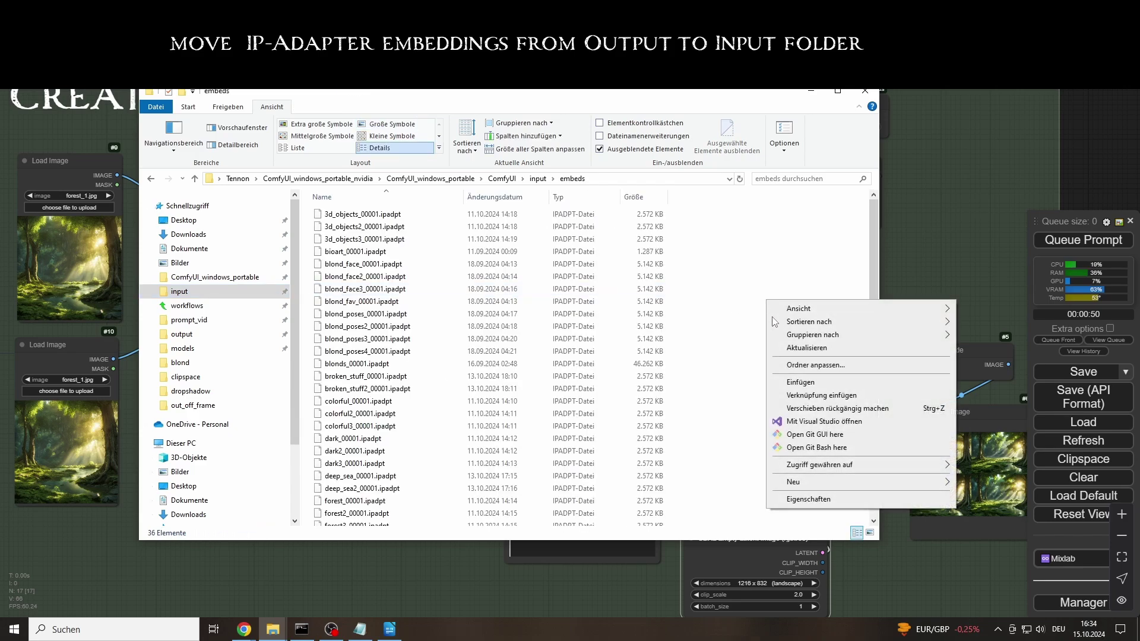
click(790, 370)
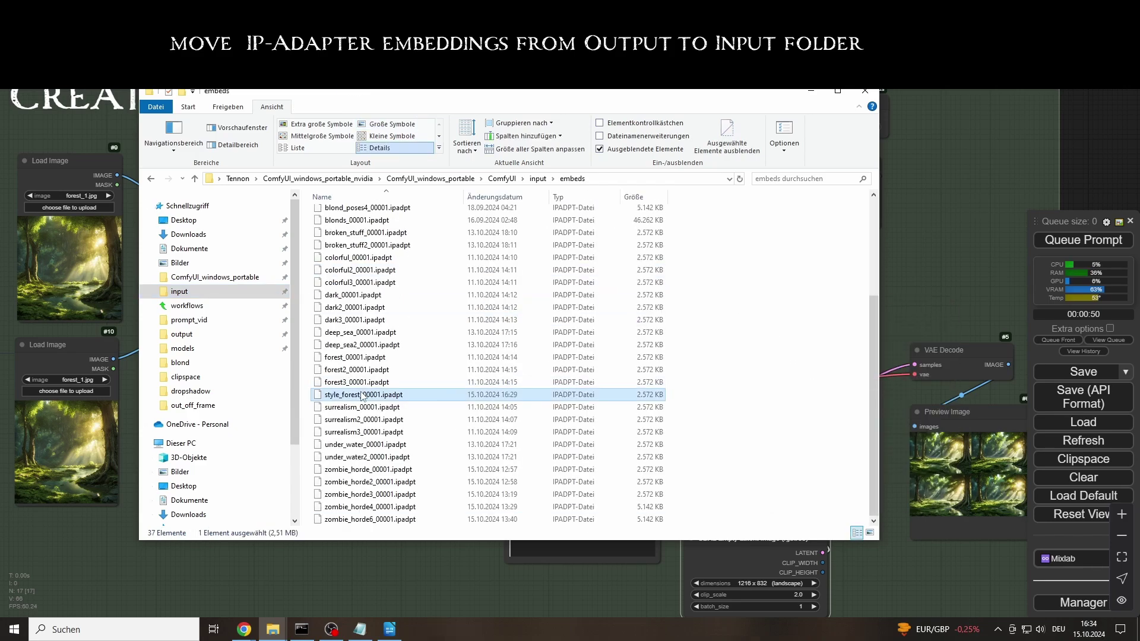
click(810, 91)
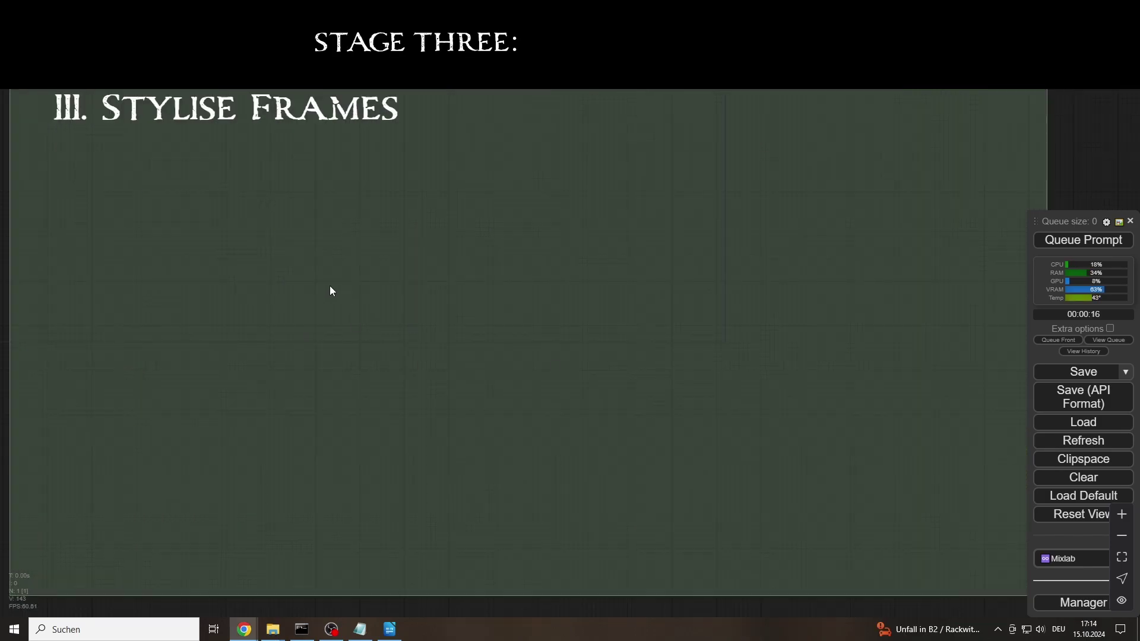
Insert the basic_workflow node template into the Stylise Frames group
right_click(329, 264)
click(357, 476)
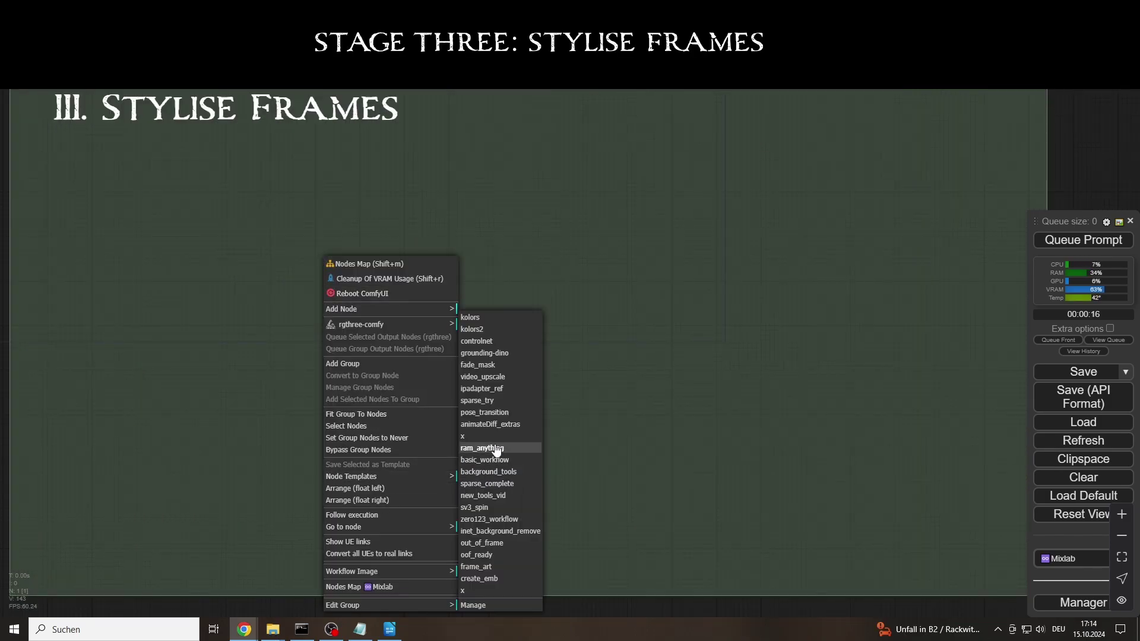
click(484, 460)
click(378, 345)
Rearrange the inserted template nodes in the Stylise Frames group, with the latent node below KSampler and the prompt nodes before it
drag(425, 210, 439, 171)
drag(580, 269, 519, 245)
drag(463, 173, 467, 141)
drag(415, 342, 458, 239)
drag(700, 222, 697, 133)
drag(682, 363, 688, 270)
drag(207, 278, 153, 287)
drag(676, 126, 679, 141)
drag(471, 141, 473, 285)
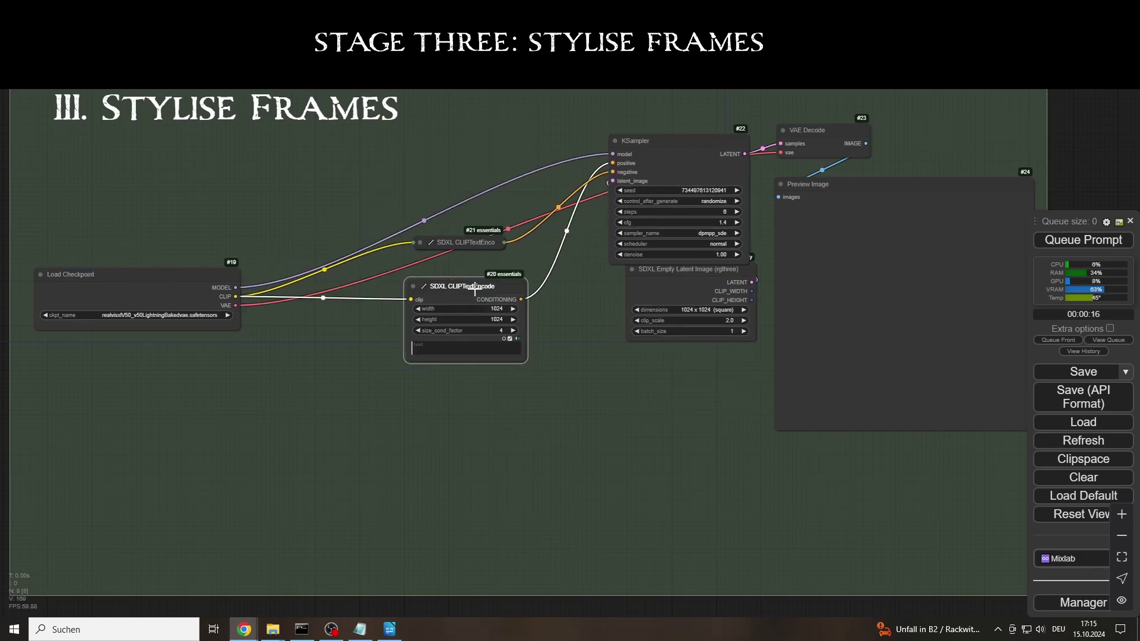
Add a PerturbedAttentionGuidance node above Load Checkpoint and route the checkpoint's MODEL output into it instead of the KSampler
double_click(350, 371)
text(per)
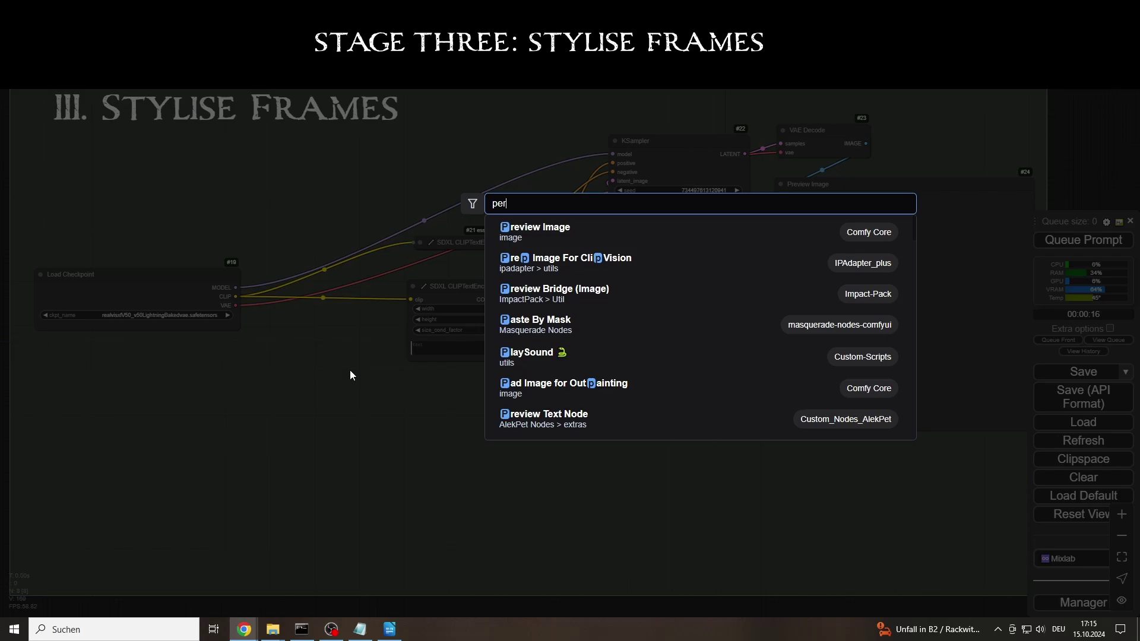
text(tur)
key(Return)
drag(371, 363, 239, 205)
drag(612, 155, 161, 193)
Add an IPAdapter Unified Loader fed by PerturbedAttentionGuidance and set its preset to PLUS (high strength)
double_click(318, 196)
text(ipadapter uni)
key(Return)
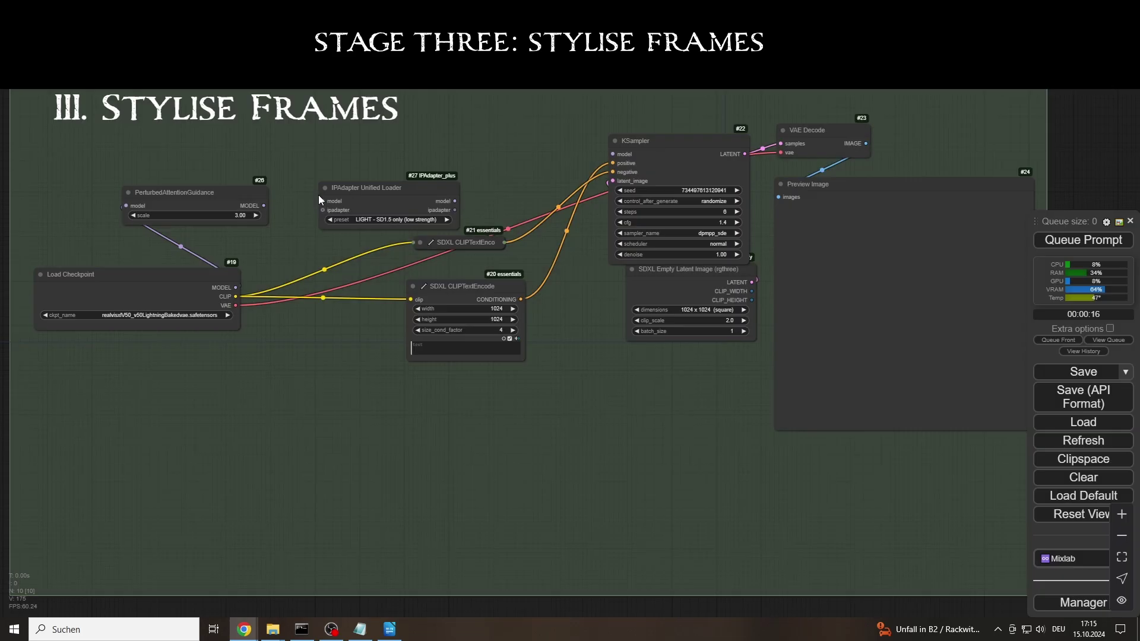
scroll(409, 201, up, 1)
click(394, 220)
click(418, 273)
drag(352, 185, 331, 170)
Move both SDXL CLIPTextEncode nodes next to the KSampler and add two IPAdapter Embeds nodes side by side below
drag(469, 246, 546, 160)
drag(467, 294, 554, 199)
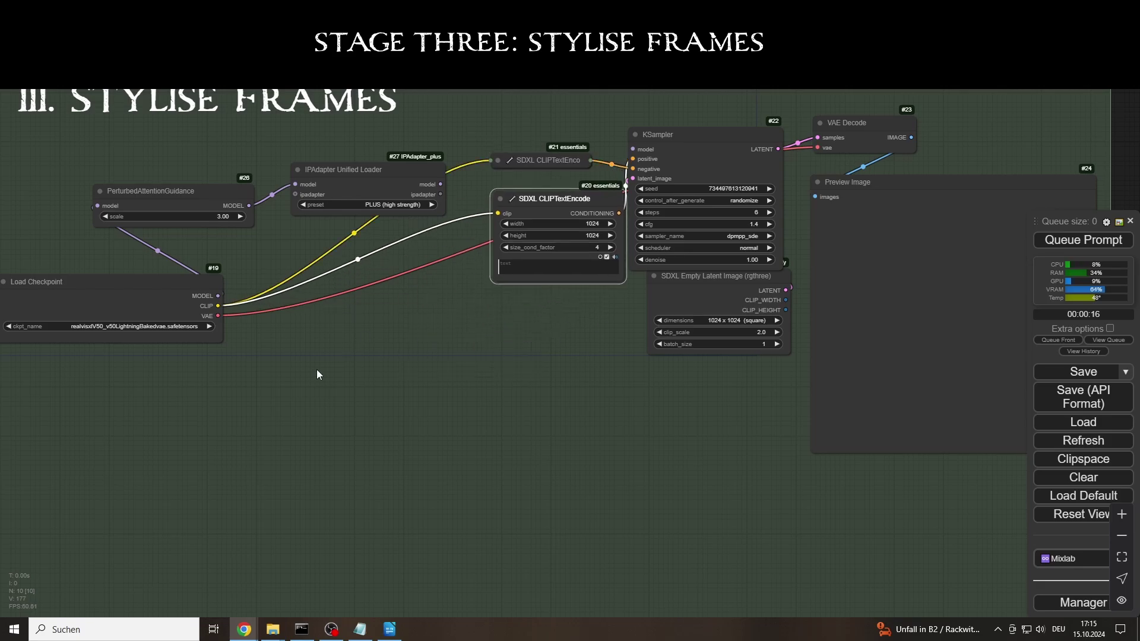
double_click(317, 374)
text(ipadapter emb)
key(Return)
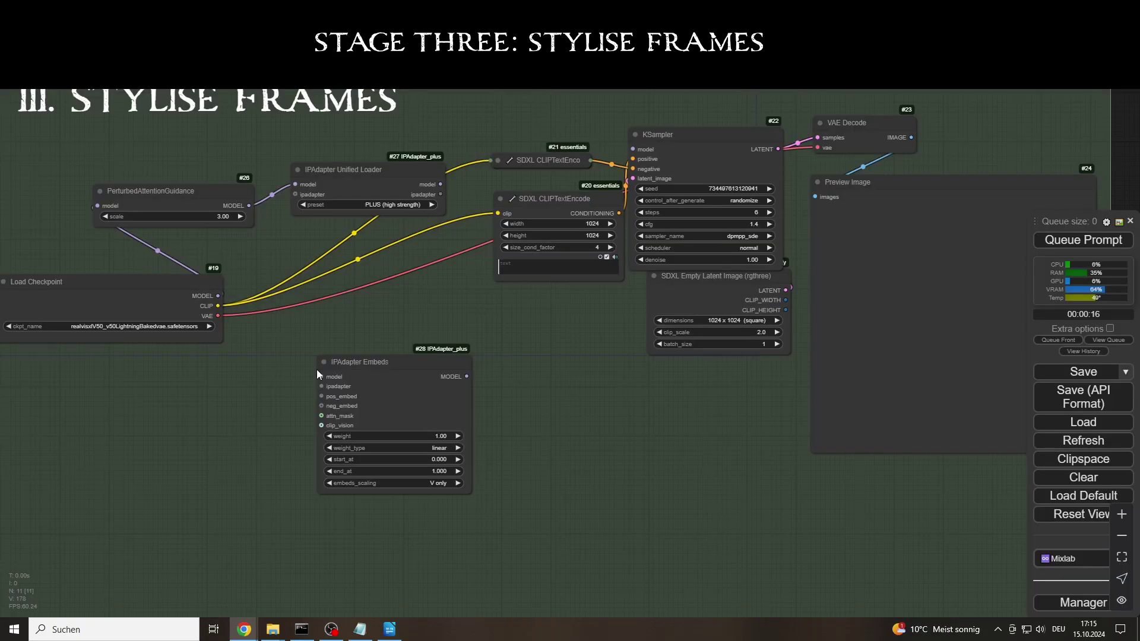
click(359, 360)
key(ctrl+c)
key(ctrl+v)
drag(416, 362, 359, 362)
drag(529, 364, 493, 356)
Add a Load Image (as Mask) node for each IPAdapter Embeds node, connected to its attn_mask input
drag(241, 437, 268, 414)
drag(289, 392, 244, 446)
click(274, 513)
drag(489, 388, 537, 486)
click(488, 568)
Shift the prompt nodes up and line up each IPAdapter Embeds node above its Load Image (as Mask) node
drag(577, 136, 573, 76)
drag(585, 174, 564, 110)
drag(545, 335, 533, 278)
drag(561, 484, 551, 427)
drag(332, 337, 327, 260)
drag(337, 439, 375, 420)
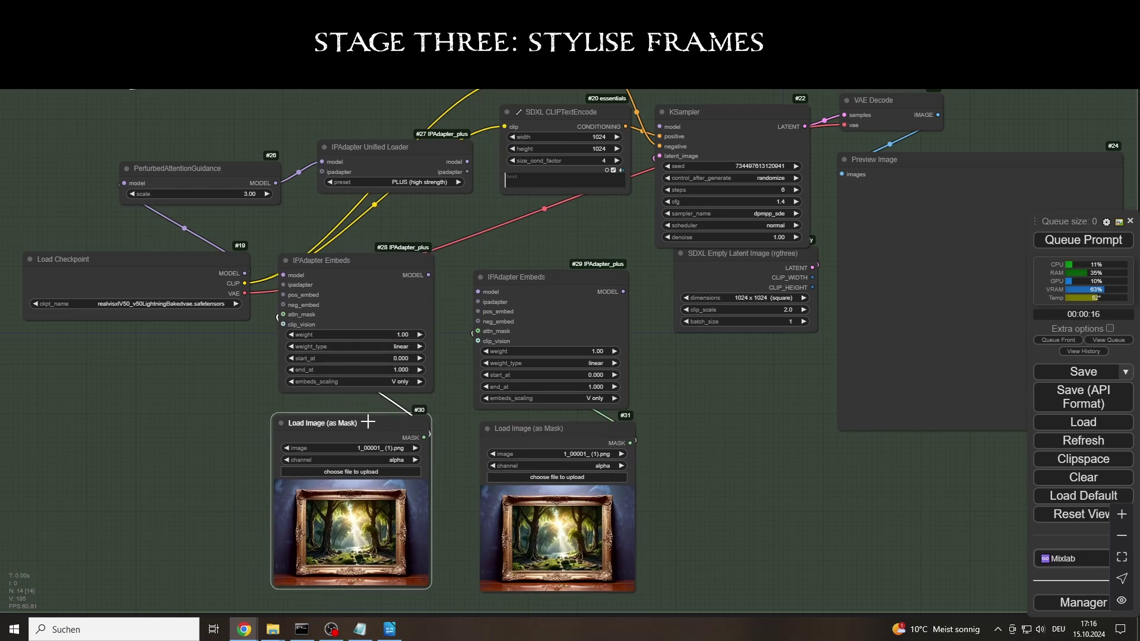
Chain the model link from IPAdapter Unified Loader through both IPAdapter Embeds nodes into the KSampler and align the nodes
drag(332, 260, 335, 265)
drag(467, 162, 286, 280)
drag(431, 280, 478, 292)
drag(623, 291, 662, 127)
drag(552, 277, 555, 263)
drag(560, 430, 556, 419)
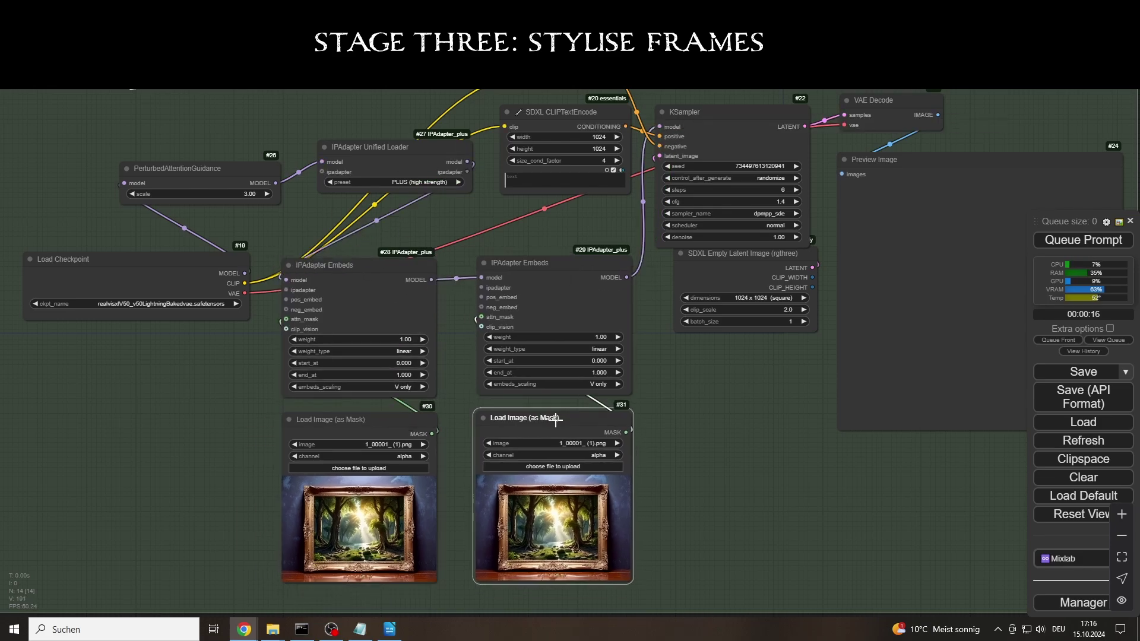
Place an IPAdapter Load Embeds node above each IPAdapter Embeds node and connect it to that node's pos_embed input
drag(286, 300, 304, 248)
click(310, 262)
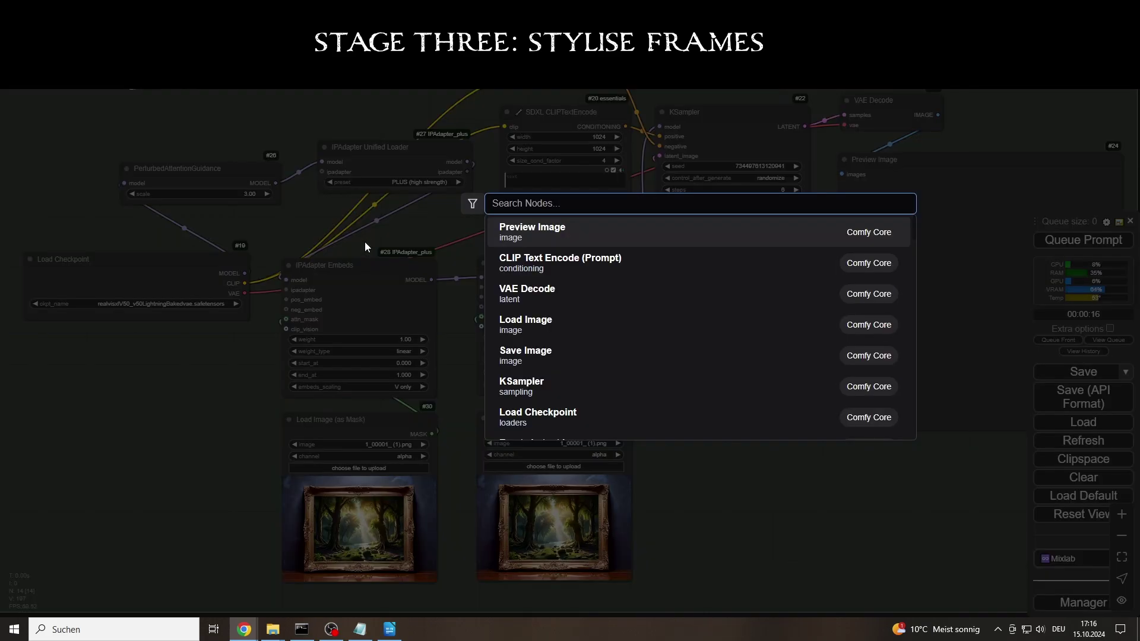
text(load em)
key(Return)
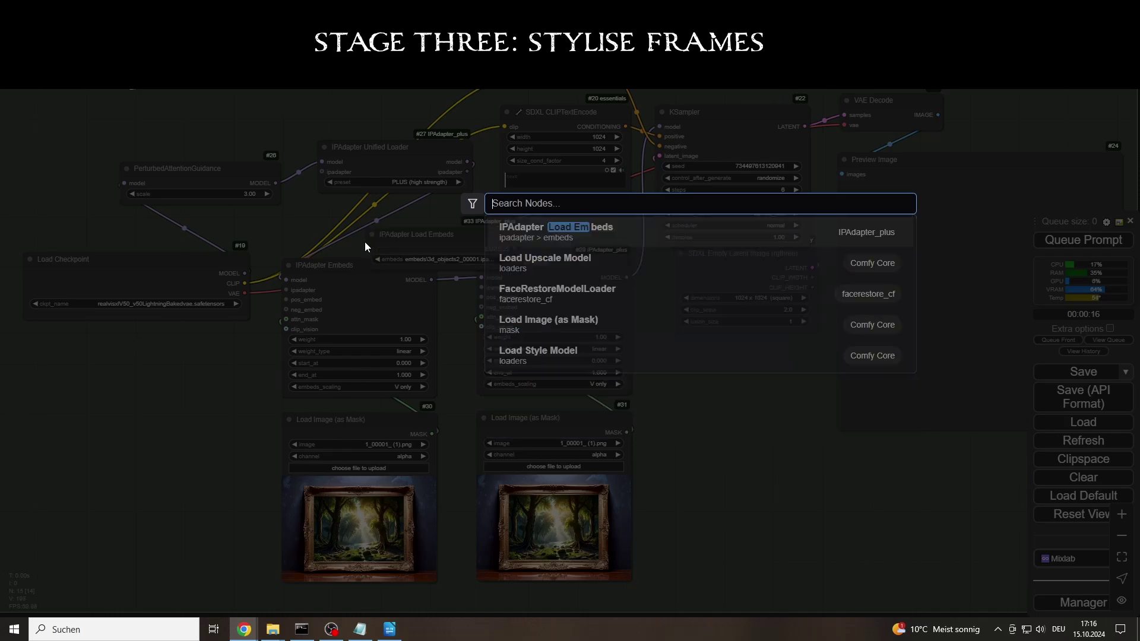
key(ctrl+c)
key(ctrl+v)
drag(610, 224, 481, 297)
drag(533, 215, 547, 219)
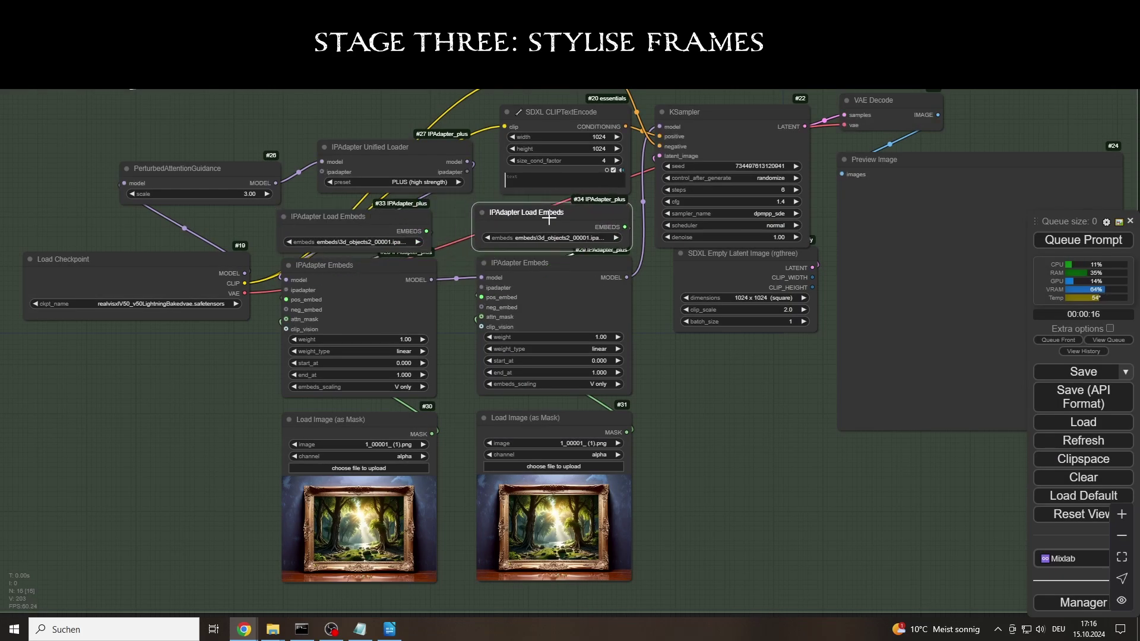
Collapse the empty prompt node and move PerturbedAttentionGuidance and IPAdapter Unified Loader away from it
click(507, 112)
drag(374, 148, 361, 136)
drag(190, 168, 126, 152)
drag(358, 144, 300, 150)
Connect the IPAdapter Unified Loader's ipadapter output to both IPAdapter Embeds nodes
drag(395, 165, 286, 290)
drag(395, 165, 482, 279)
Narrow Load Checkpoint and move it under PerturbedAttentionGuidance, and fit SDXL Empty Latent Image below the KSampler
drag(213, 275, 201, 273)
drag(232, 315, 194, 316)
drag(142, 260, 136, 217)
drag(749, 255, 744, 272)
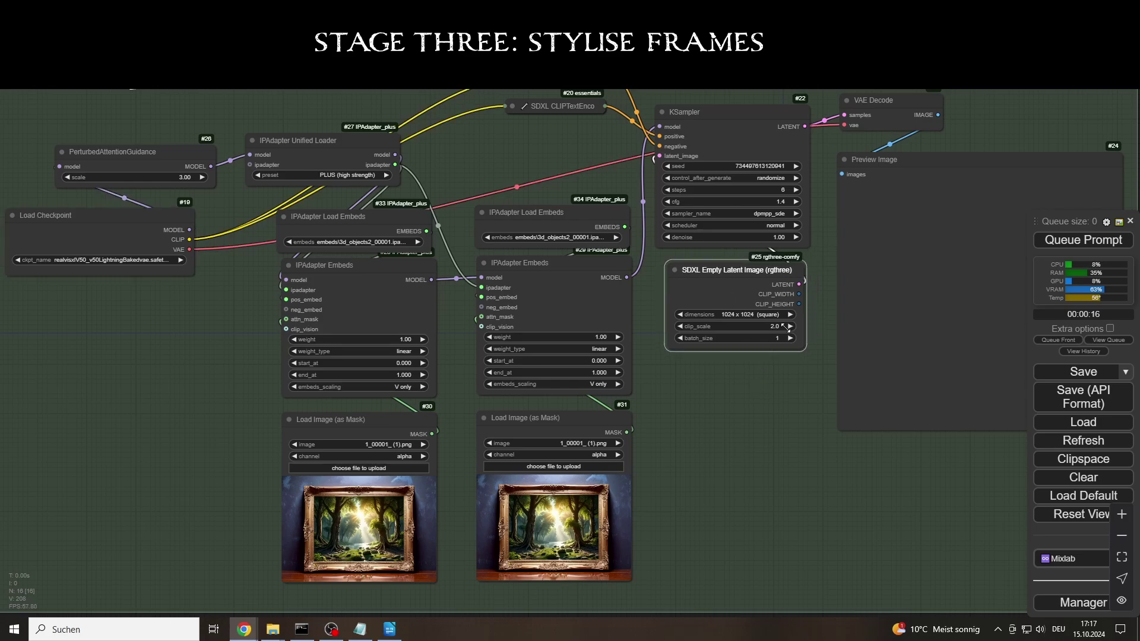
drag(811, 347, 803, 347)
Move the VAE Decode and Preview Image nodes higher beside the KSampler
drag(743, 418, 629, 407)
drag(787, 108, 862, 78)
drag(814, 149, 806, 120)
Expand both SDXL CLIPTextEncode nodes and place the empty one above the negative one between the Unified Loader and KSampler
click(406, 70)
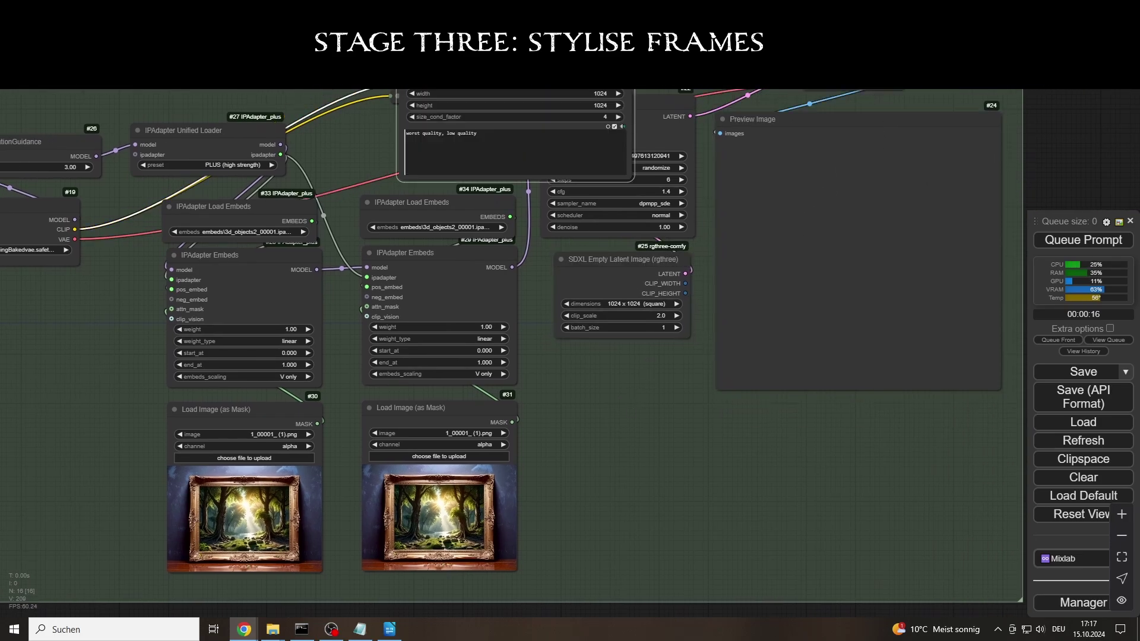
drag(454, 71, 472, 235)
click(397, 96)
drag(445, 97, 369, 102)
drag(512, 243, 361, 215)
Add an Apply Advanced ControlNet node and route the positive and negative conditioning through it into the KSampler
double_click(613, 414)
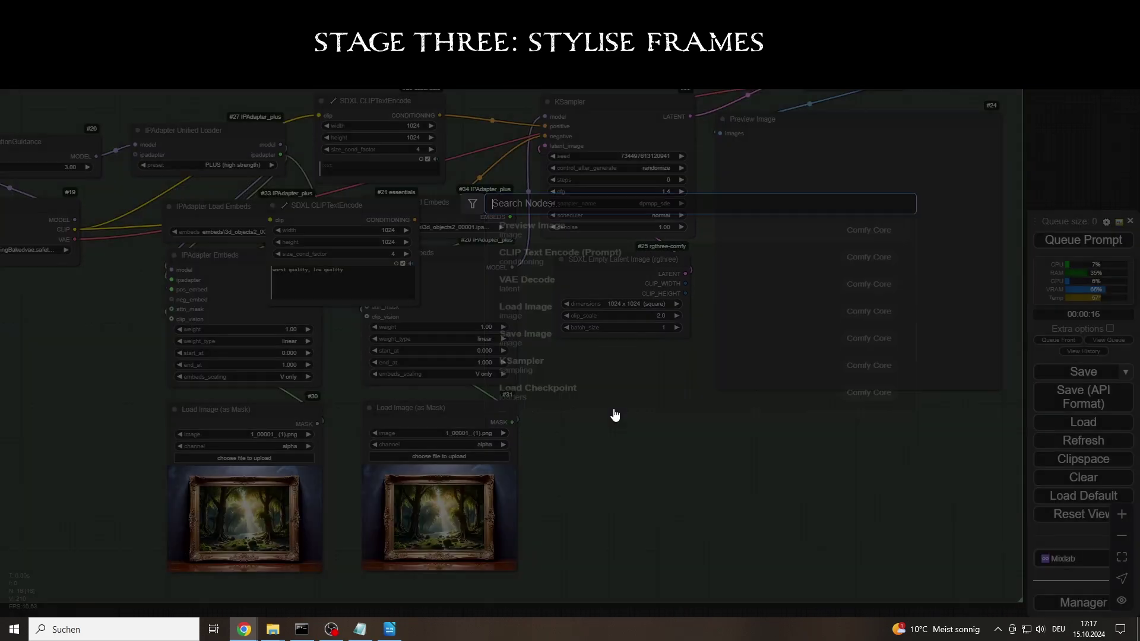
text(apply controlnet ad)
click(578, 260)
drag(662, 422, 641, 427)
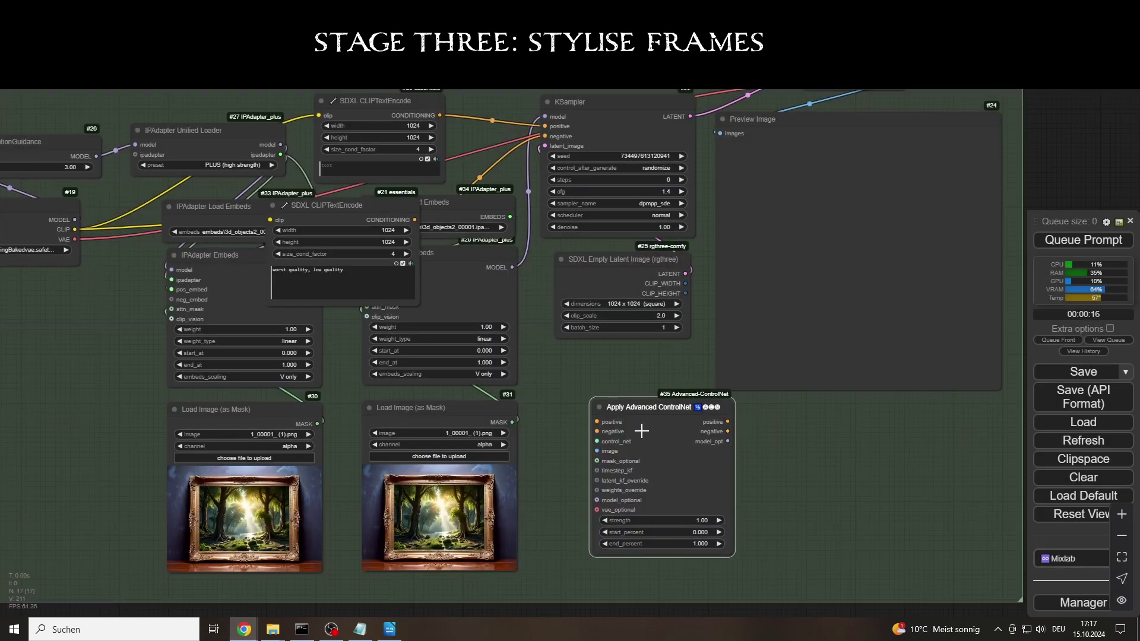
drag(544, 126, 597, 431)
drag(728, 422, 545, 127)
drag(728, 431, 545, 137)
Shrink the large Preview Image node and feed Apply Advanced ControlNet's image input from a new Load Image node beside the mask loaders
drag(1000, 388, 922, 300)
drag(679, 407, 850, 402)
mouse_move(767, 445)
mouse_down()
mouse_move(653, 474)
mouse_move(633, 414)
mouse_move(745, 382)
mouse_move(767, 428)
mouse_up()
click(676, 544)
drag(788, 402, 693, 358)
Add a Load Advanced ControlNet Model node to the control_net input, choose the controlnet-union SDXL model, and place it above Apply Advanced ControlNet
click(822, 517)
click(742, 384)
text(uni)
click(808, 413)
drag(897, 394, 812, 394)
drag(736, 359, 844, 342)
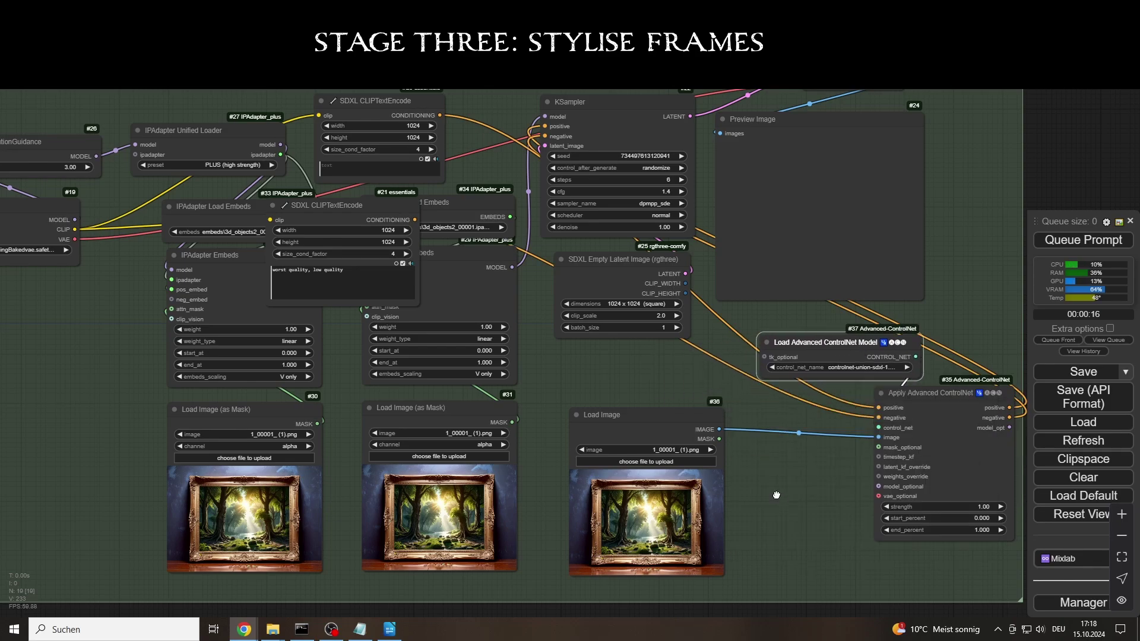
Add a Realistic Lineart node and wire it between Load Image and the image input of Apply Advanced ControlNet
double_click(776, 497)
text(realistic)
key(Return)
drag(802, 486, 766, 463)
drag(879, 437, 746, 478)
drag(772, 463, 703, 464)
drag(823, 478, 879, 437)
drag(827, 512, 784, 510)
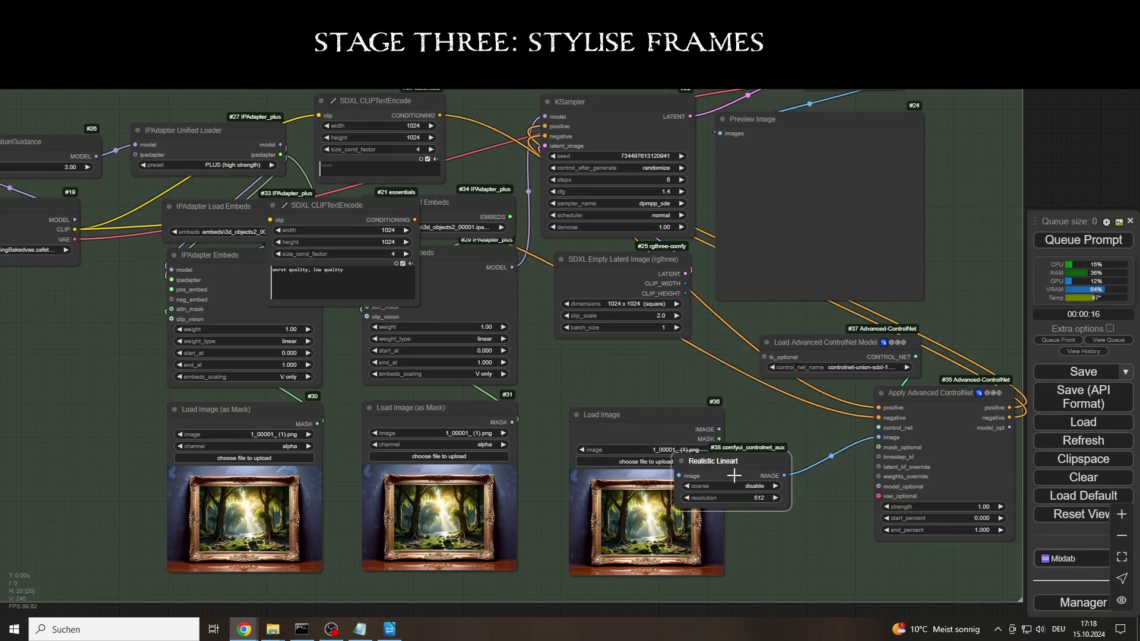
Move Realistic Lineart under the ControlNet model loader and connect its output to a new Preview Image node below it
drag(734, 466, 805, 400)
drag(850, 412, 815, 495)
click(825, 567)
drag(792, 466, 804, 466)
Align the two ControlNet nodes and set the Apply Advanced ControlNet strength to 0.44
drag(835, 346, 826, 338)
drag(923, 397, 919, 400)
drag(964, 508, 945, 512)
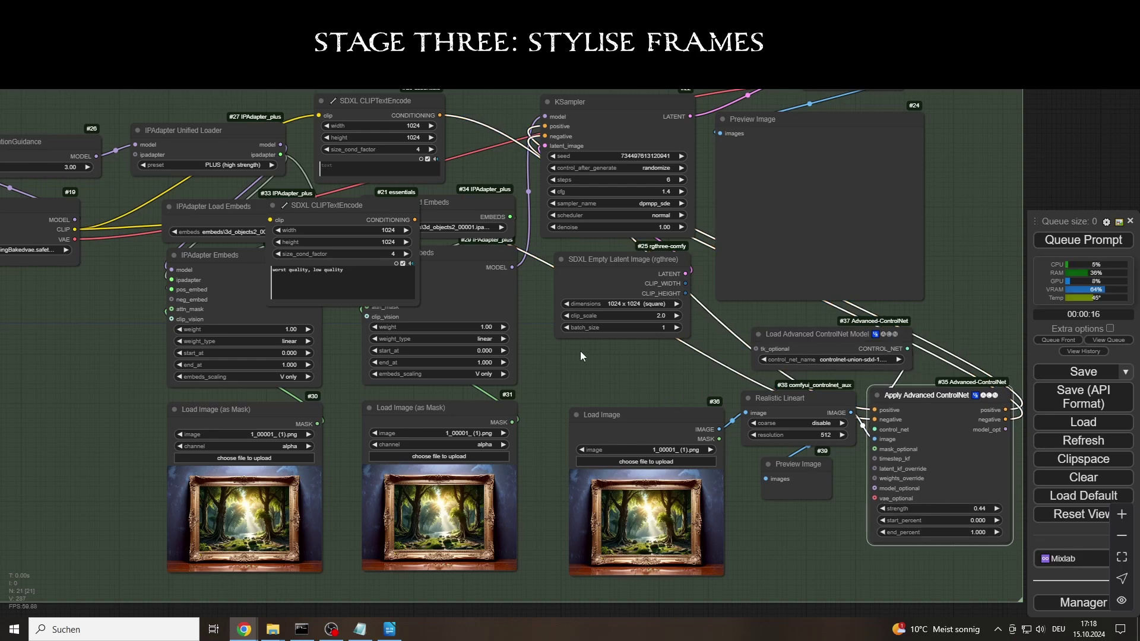
Collapse the negative SDXL CLIPTextEncode node beside the KSampler and move the positive one higher above it
drag(285, 201, 392, 180)
click(349, 211)
drag(377, 101, 398, 68)
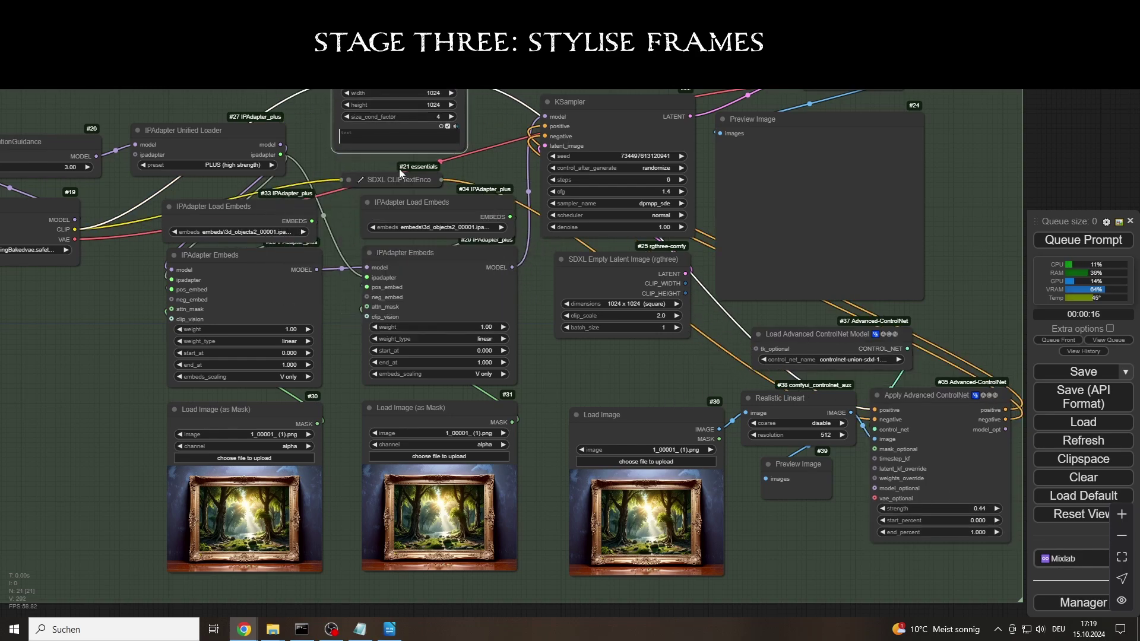
mouse_move(399, 178)
mouse_down()
mouse_move(401, 202)
mouse_move(406, 174)
mouse_up()
Colour the negative SDXL CLIPTextEncode node red and the positive one green
right_click(412, 179)
click(443, 394)
click(558, 406)
right_click(413, 71)
click(440, 284)
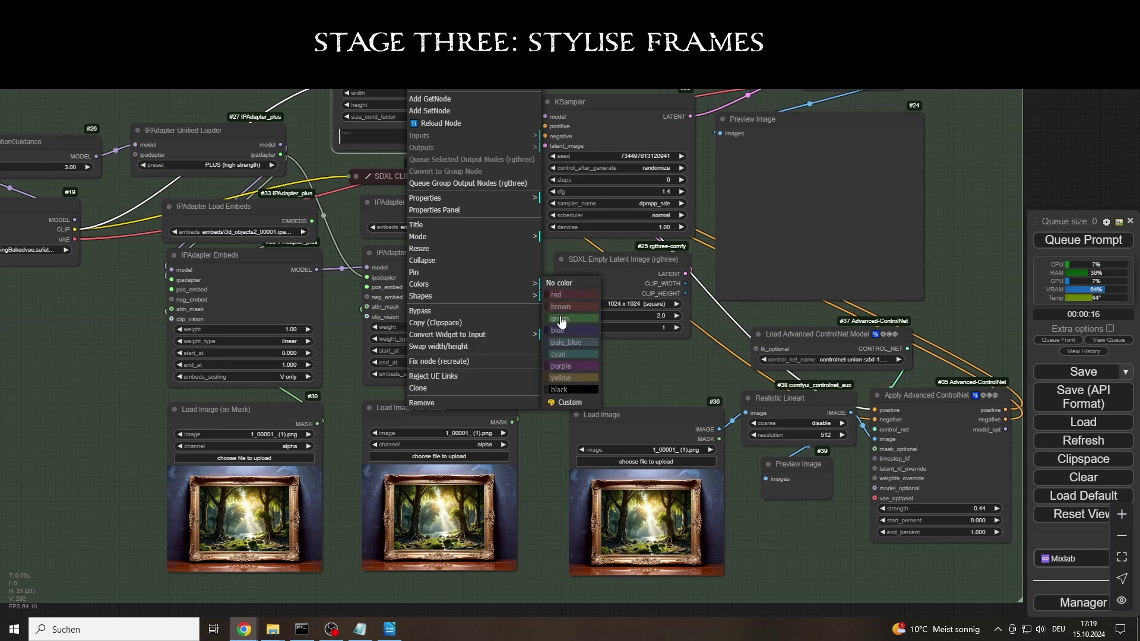
click(561, 321)
Widen the Load Checkpoint node and set the SDXL Empty Latent Image dimensions to 1216 x 832 (landscape)
drag(80, 265, 129, 270)
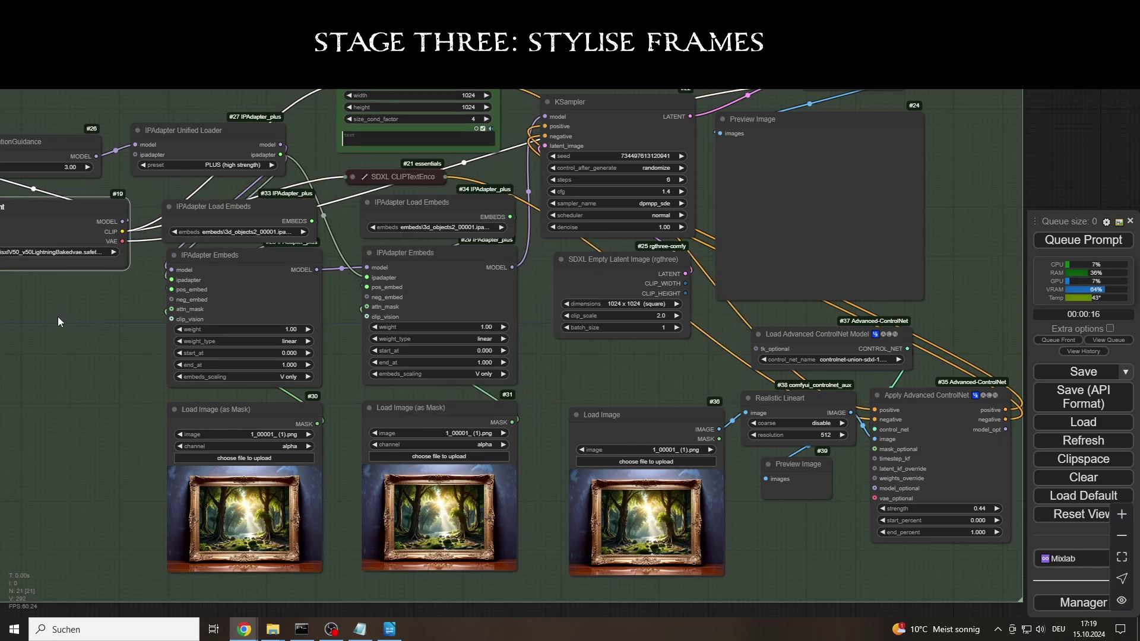
click(59, 322)
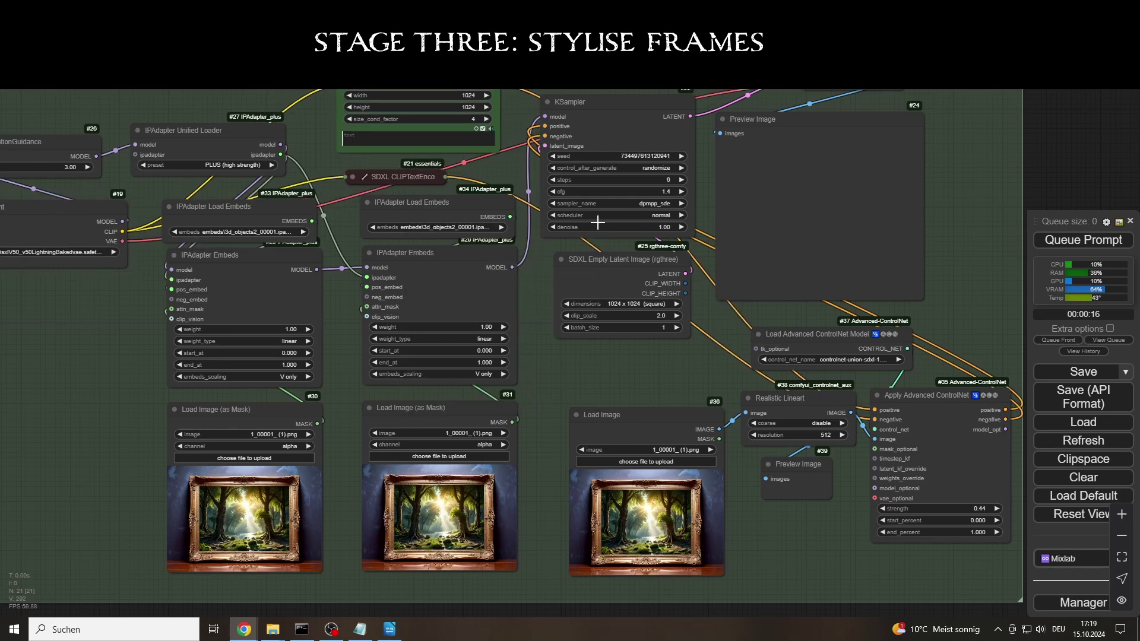
key(alt+Tab)
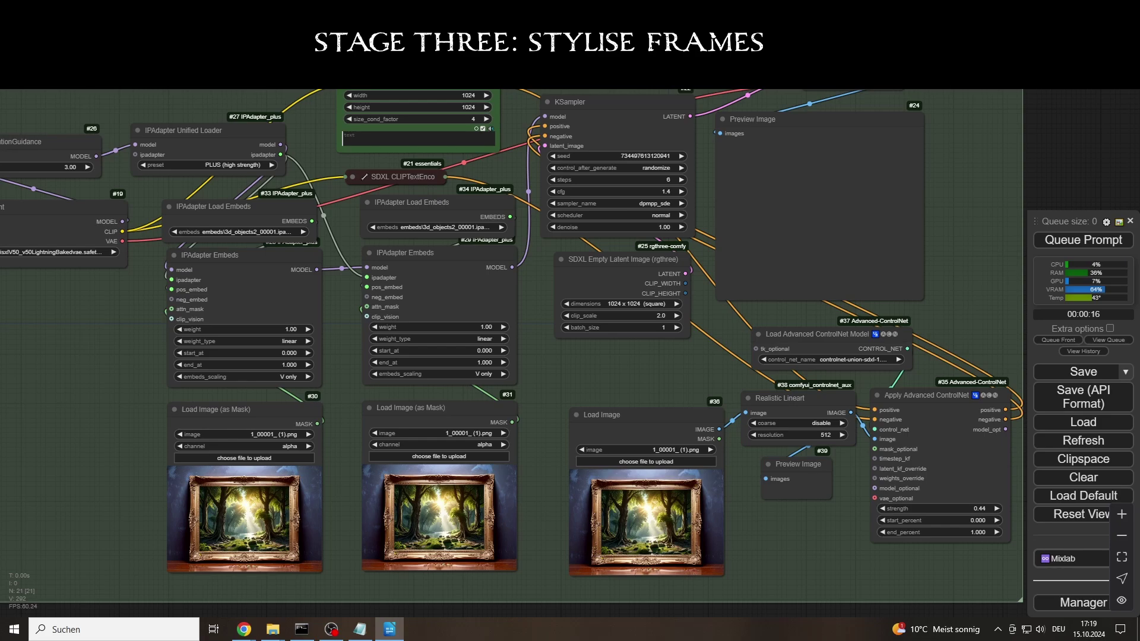
click(636, 304)
click(671, 359)
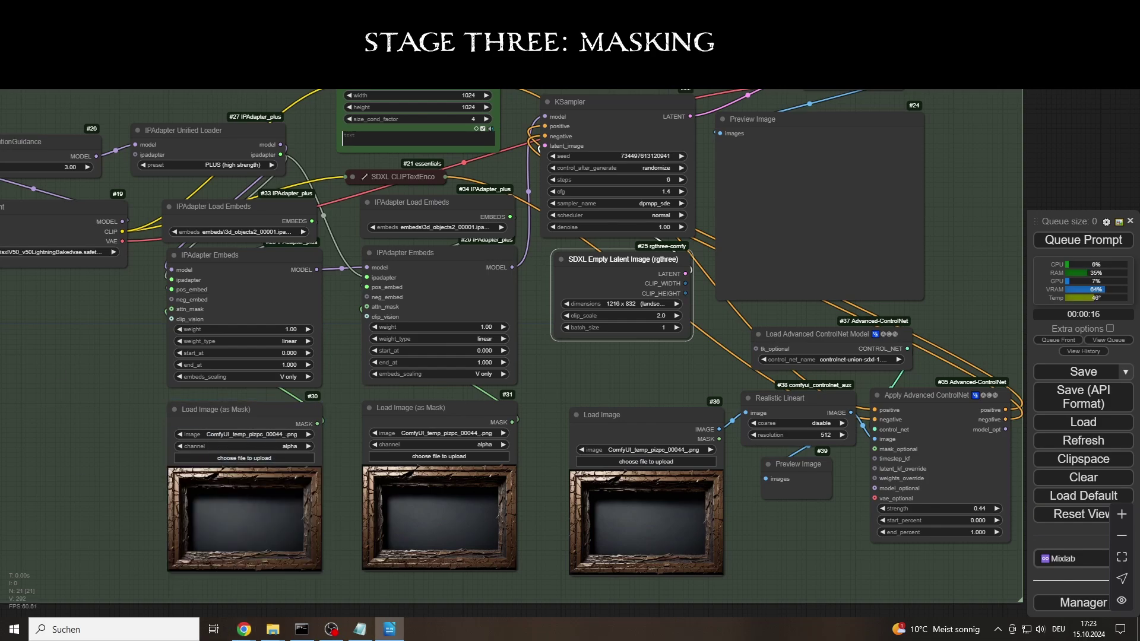
Open the second Load Image (as Mask) picture in the mask editor and enlarge the brush thickness
right_click(422, 511)
click(462, 543)
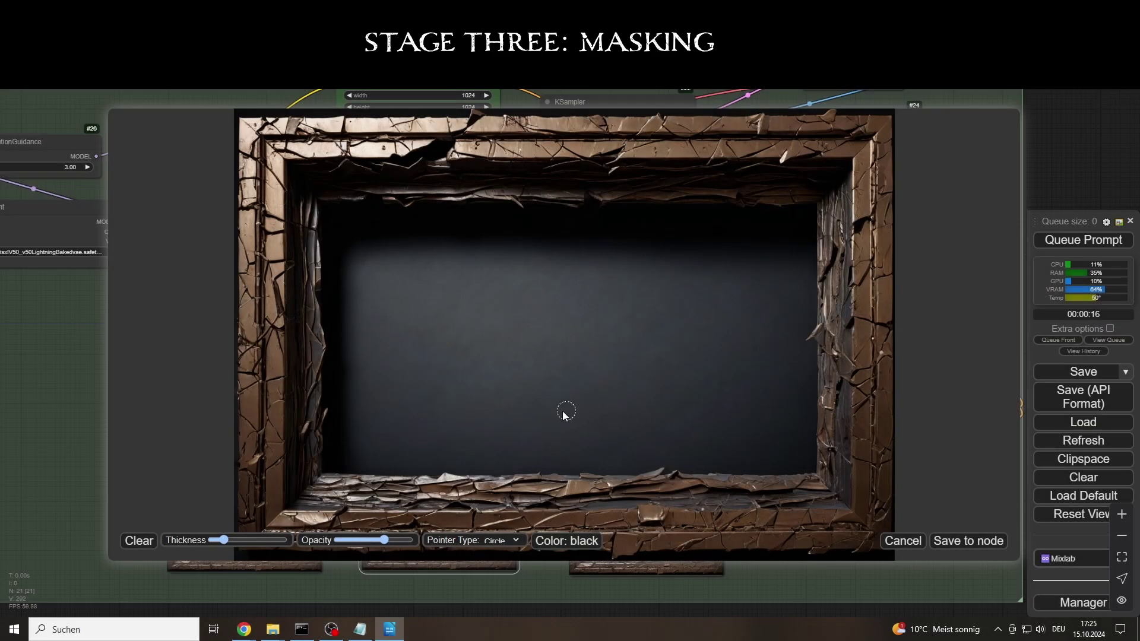
scroll(483, 336, up, 2)
drag(215, 540, 282, 540)
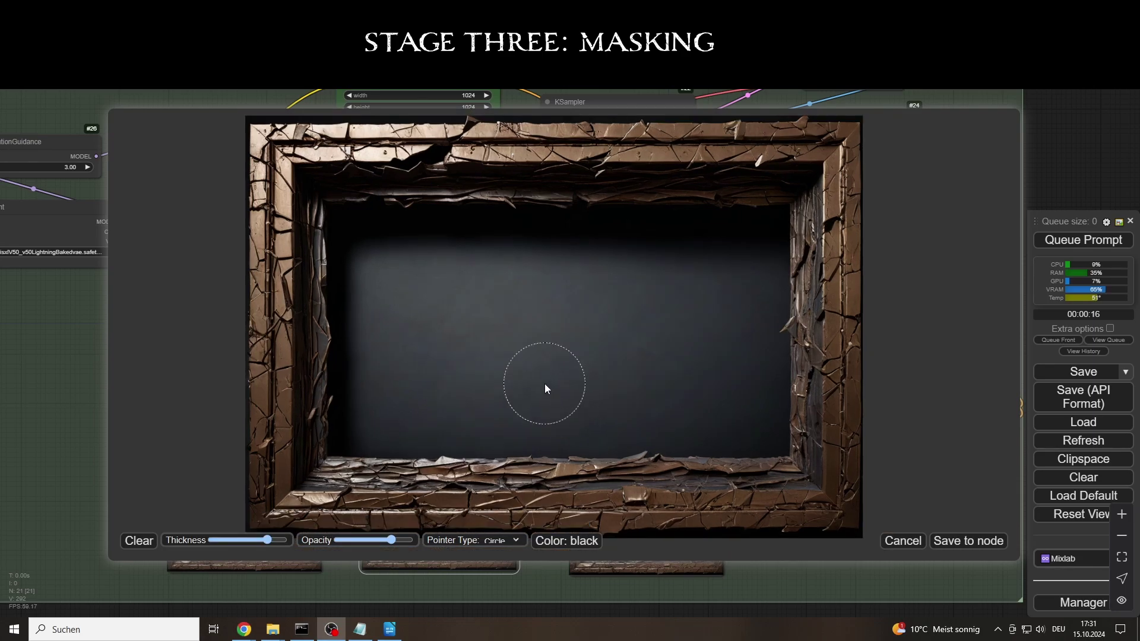
scroll(508, 330, up, 1)
mouse_move(516, 332)
mouse_down()
mouse_move(550, 321)
mouse_move(564, 358)
mouse_move(561, 315)
mouse_move(518, 296)
mouse_move(544, 334)
mouse_up()
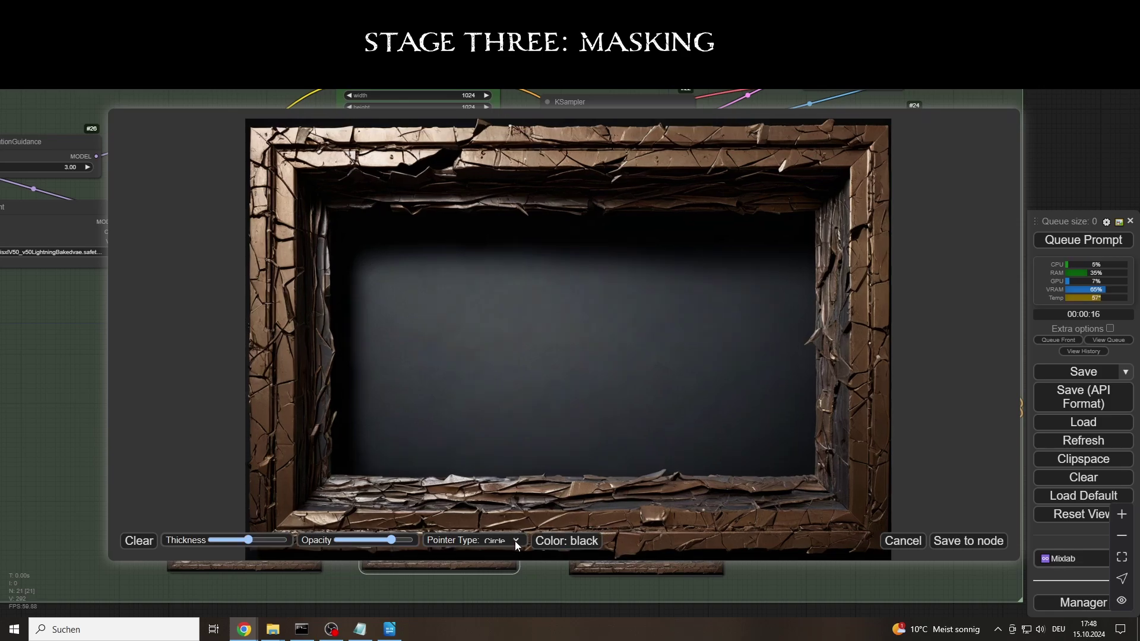
Try test dabs on the mask with the circle and square pointers at different brush sizes
click(508, 540)
click(501, 551)
click(523, 347)
click(502, 540)
click(502, 562)
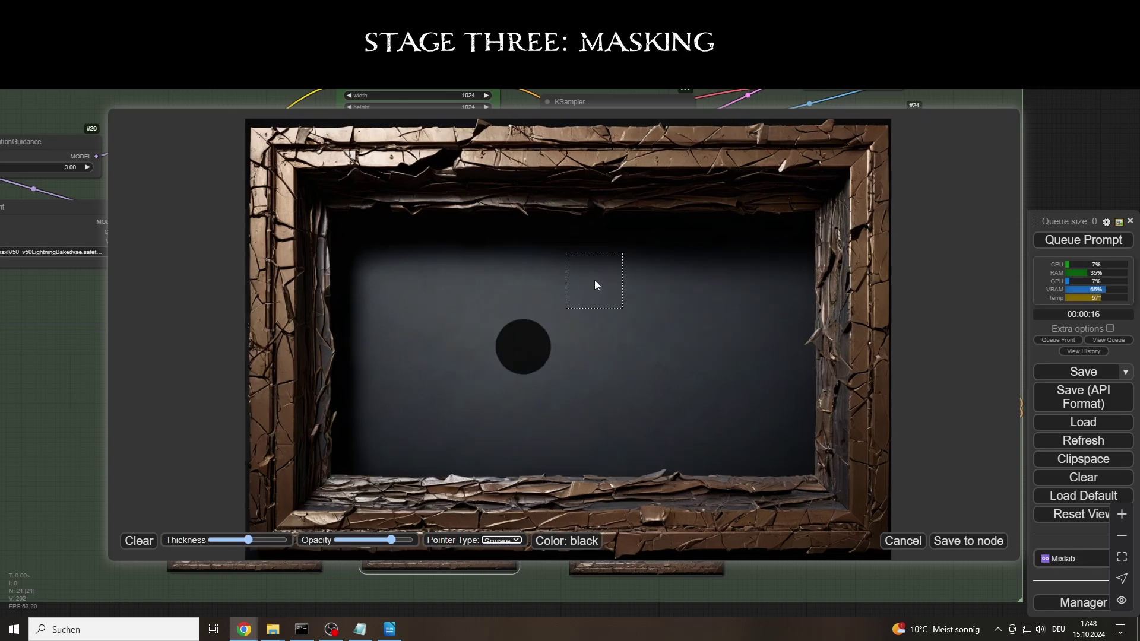
scroll(524, 348, up, 2)
click(525, 348)
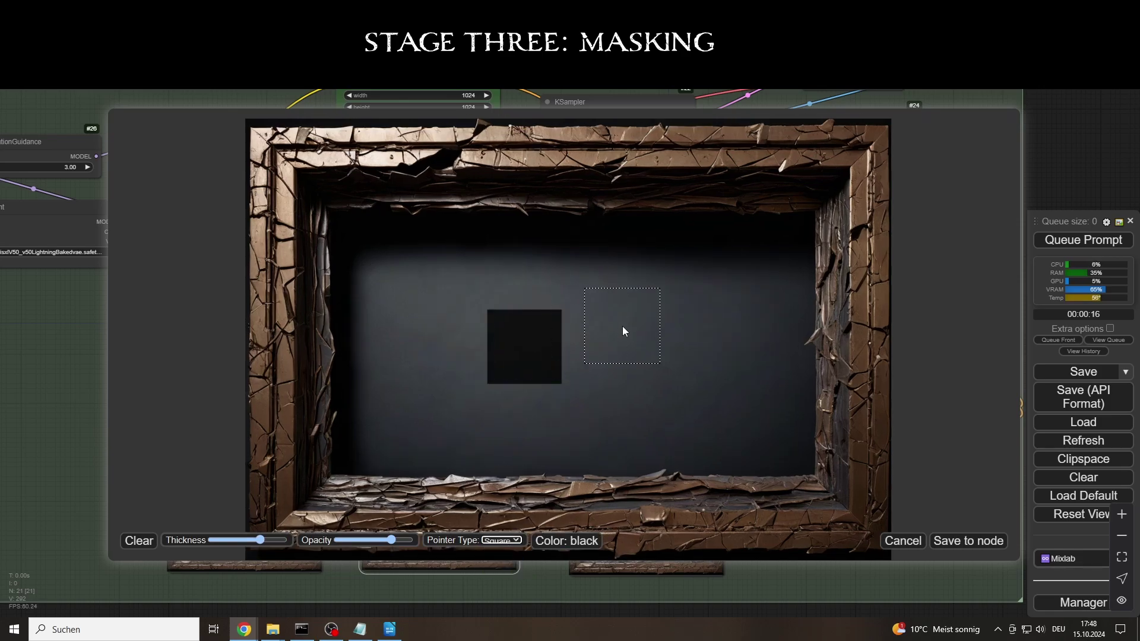
scroll(622, 326, down, 3)
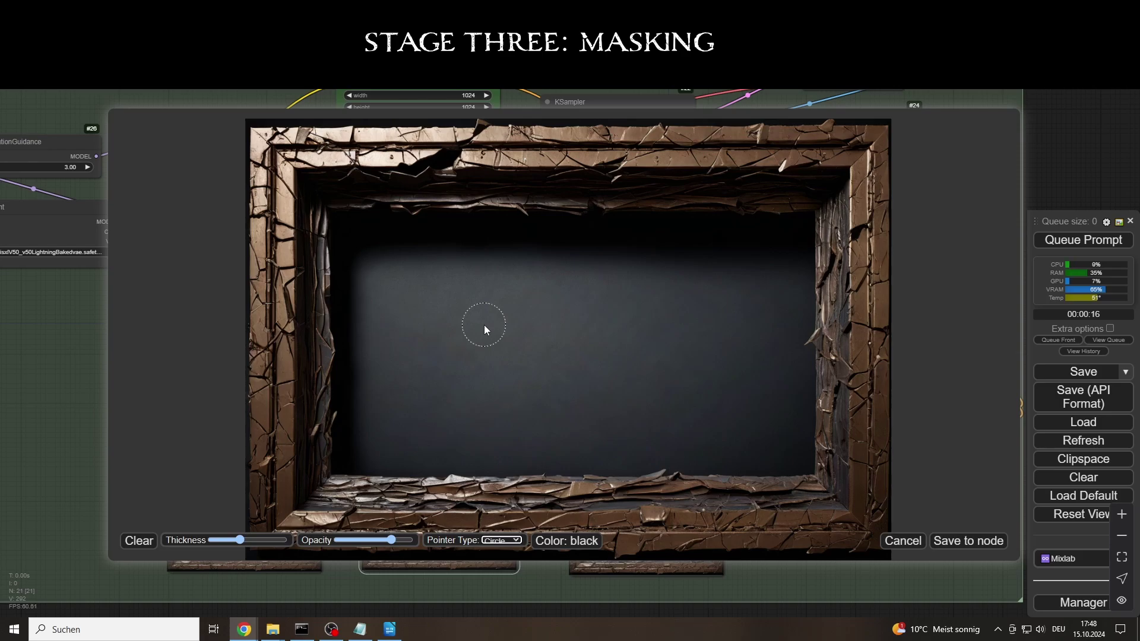
mouse_move(491, 326)
mouse_down()
mouse_move(441, 330)
mouse_move(575, 174)
mouse_move(545, 350)
mouse_move(586, 331)
mouse_move(547, 325)
mouse_up()
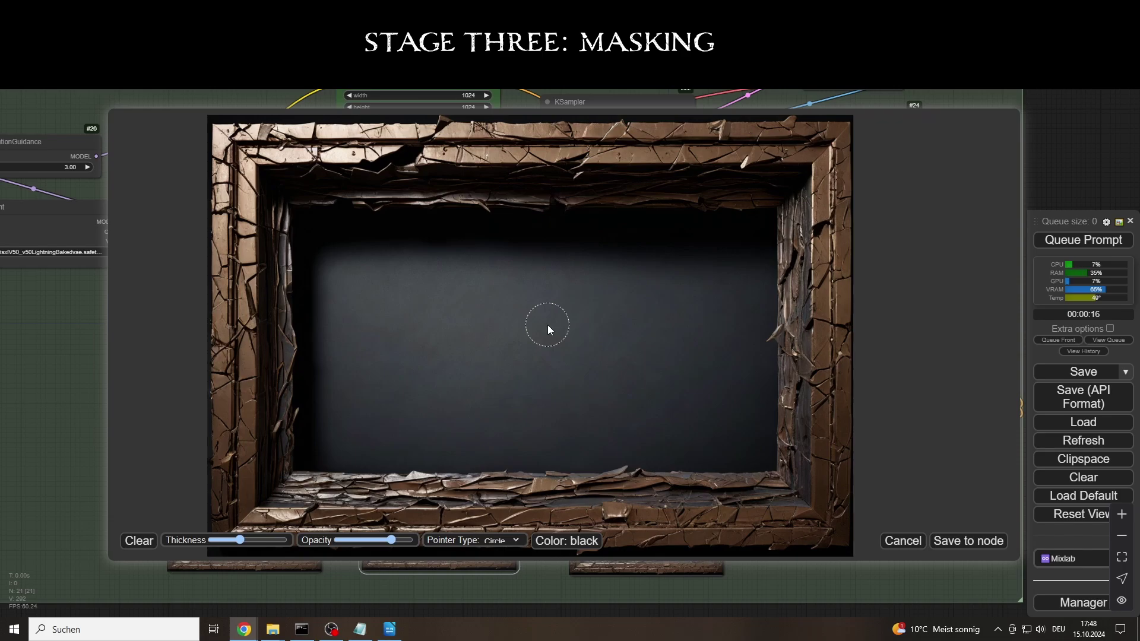
scroll(550, 326, down, 5)
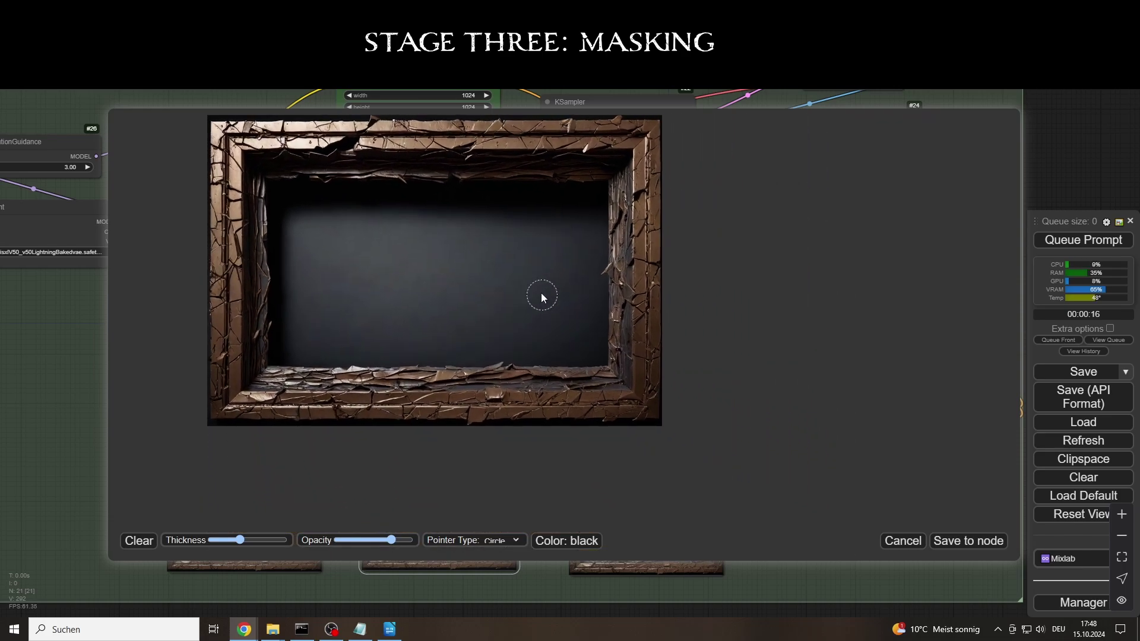
scroll(509, 242, up, 6)
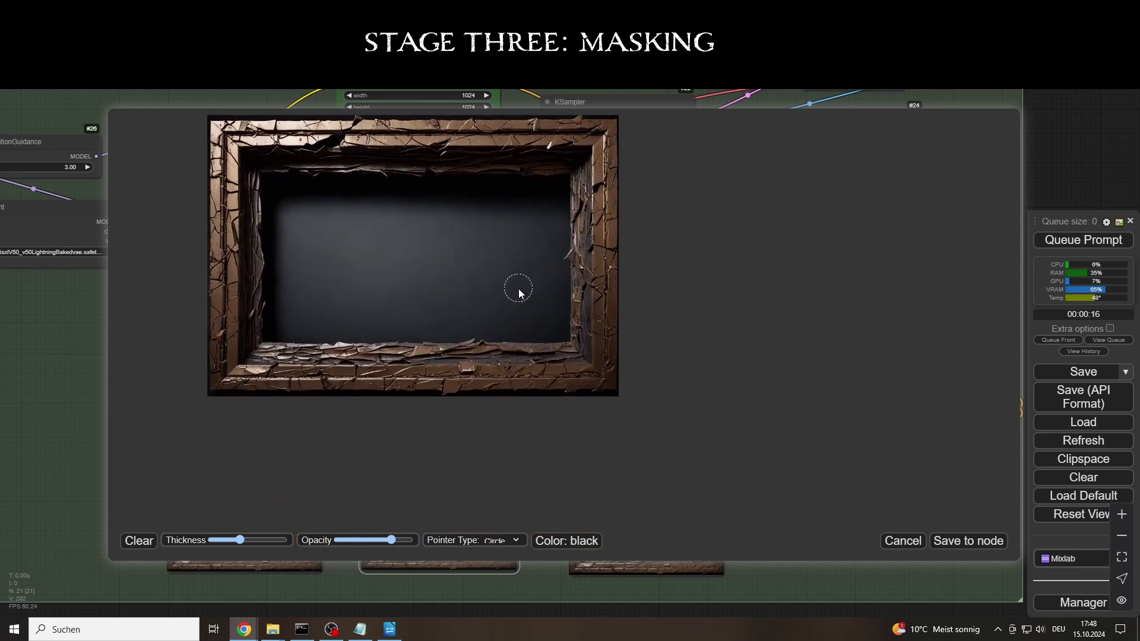
scroll(536, 355, up, 2)
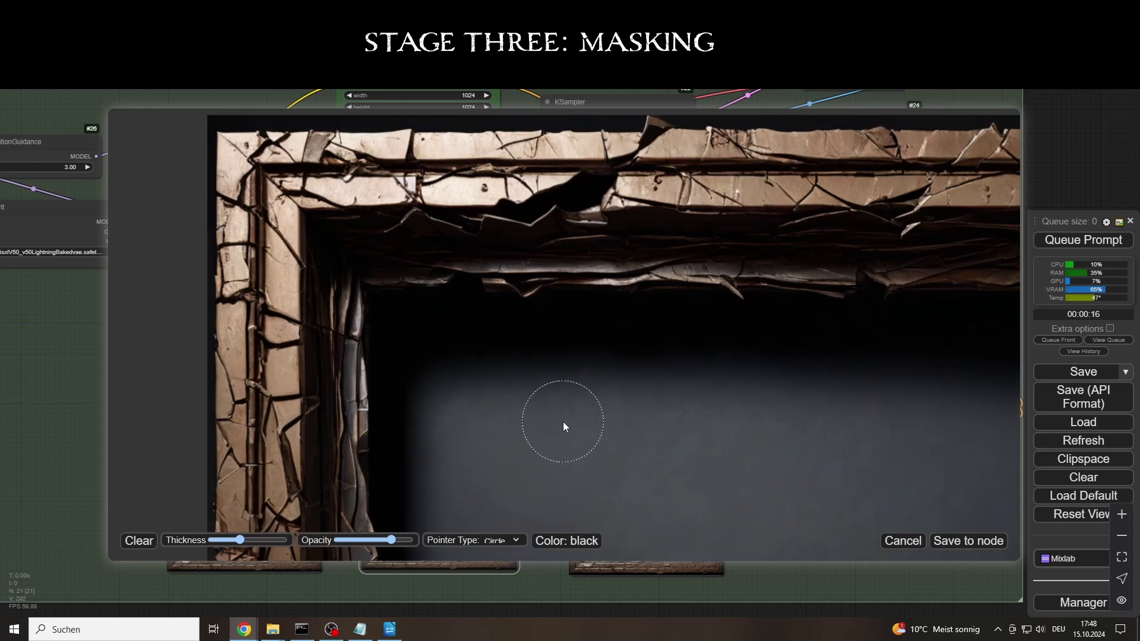
scroll(563, 421, down, 3)
scroll(514, 315, up, 2)
mouse_move(522, 337)
mouse_down()
mouse_move(555, 340)
mouse_move(537, 333)
mouse_up()
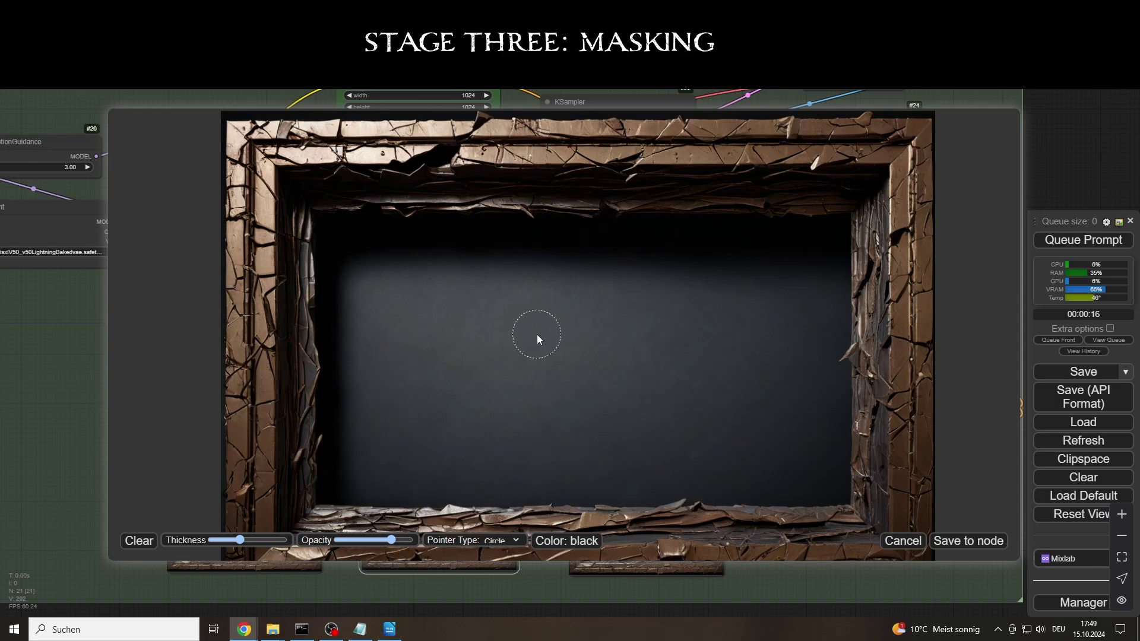
scroll(529, 306, up, 5)
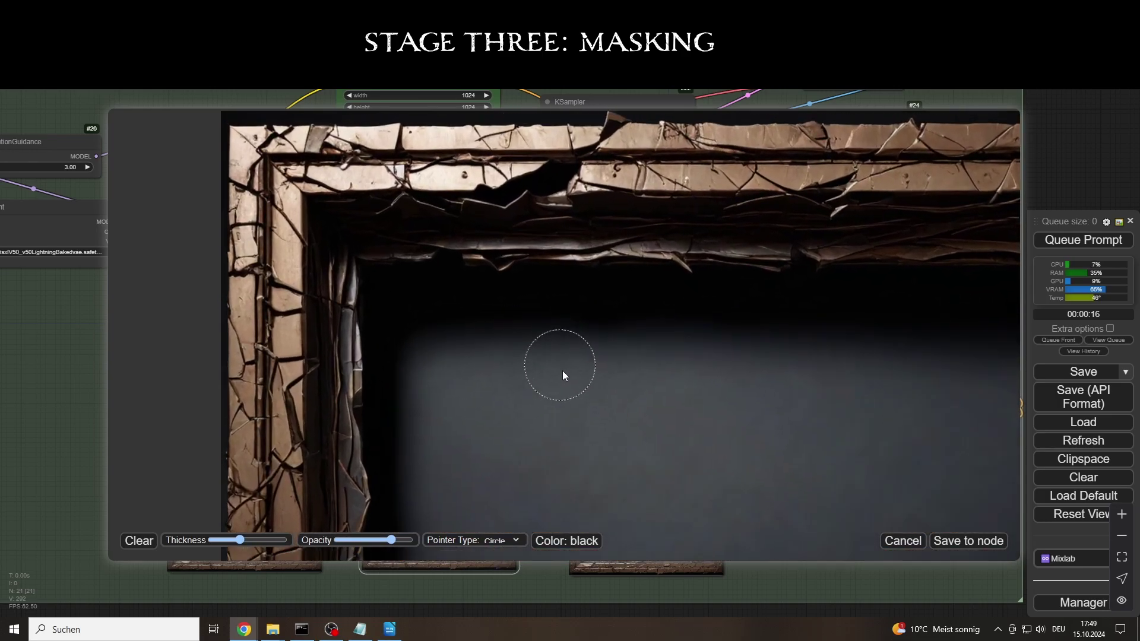
scroll(678, 542, down, 3)
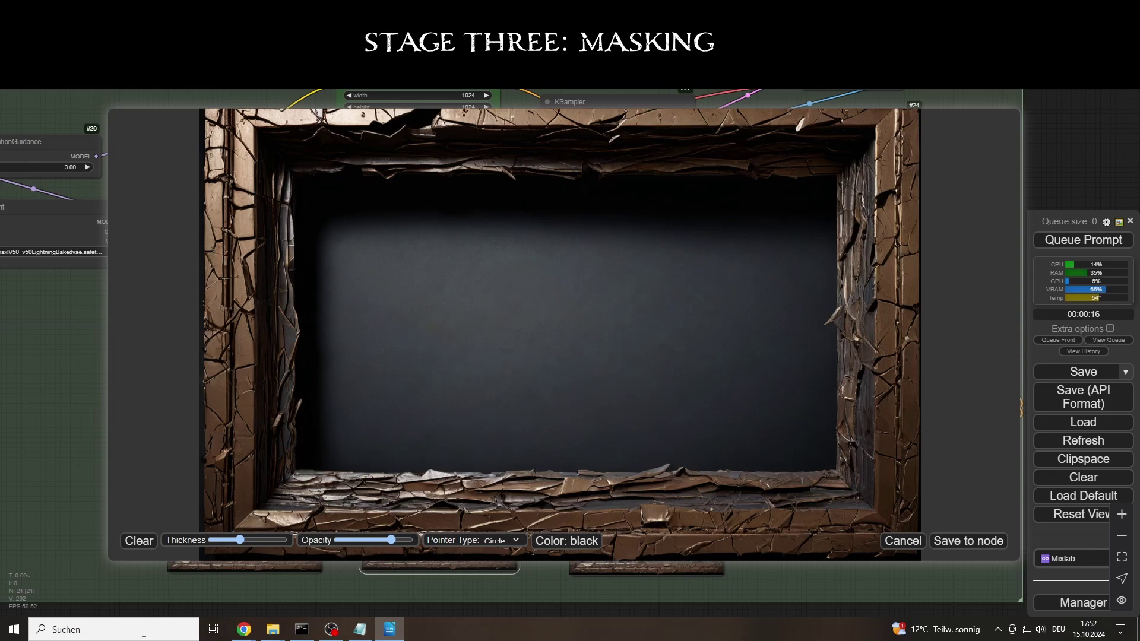
Paint the mask over the dark opening inside the frame with a thick square pointer
click(478, 537)
click(499, 555)
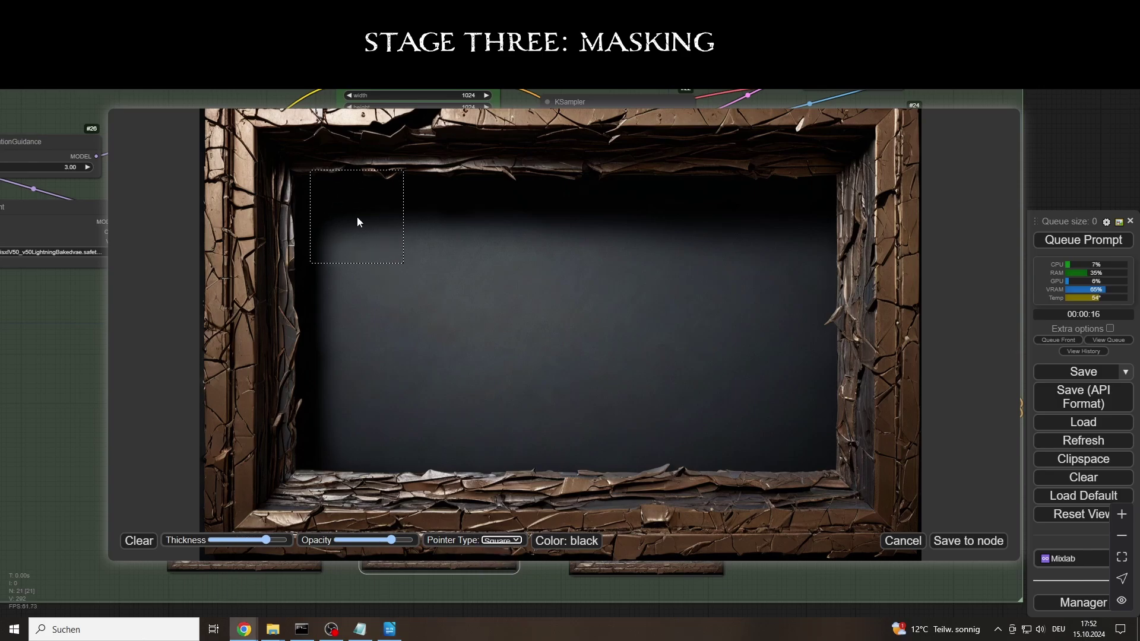
scroll(357, 223, up, 5)
mouse_move(362, 234)
mouse_down()
mouse_move(680, 253)
mouse_move(775, 241)
mouse_move(390, 259)
mouse_move(367, 319)
mouse_move(358, 411)
mouse_move(677, 423)
mouse_move(768, 412)
mouse_move(776, 397)
mouse_move(630, 338)
mouse_move(567, 363)
mouse_up()
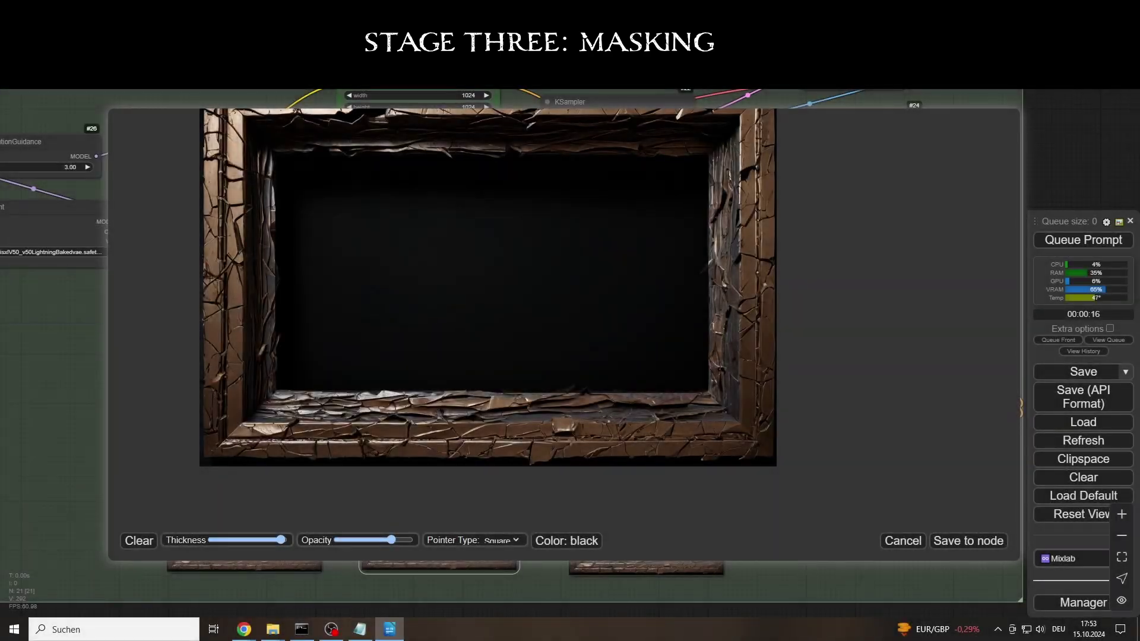
Compare how the painted mask looks in the white, black and negative display colours
click(567, 541)
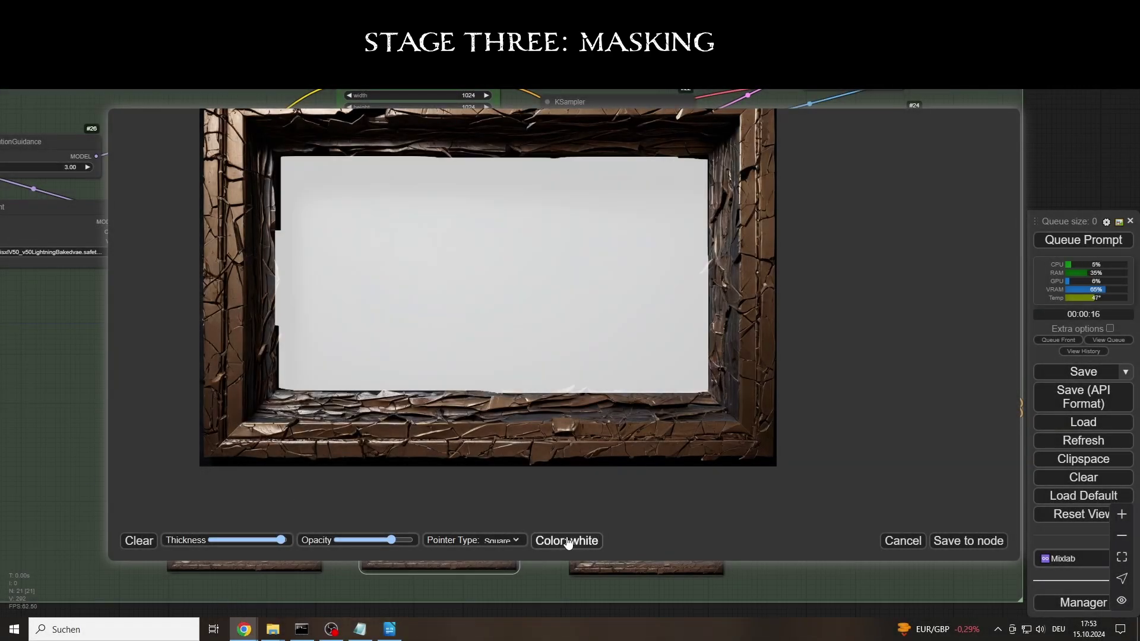
click(568, 540)
click(587, 540)
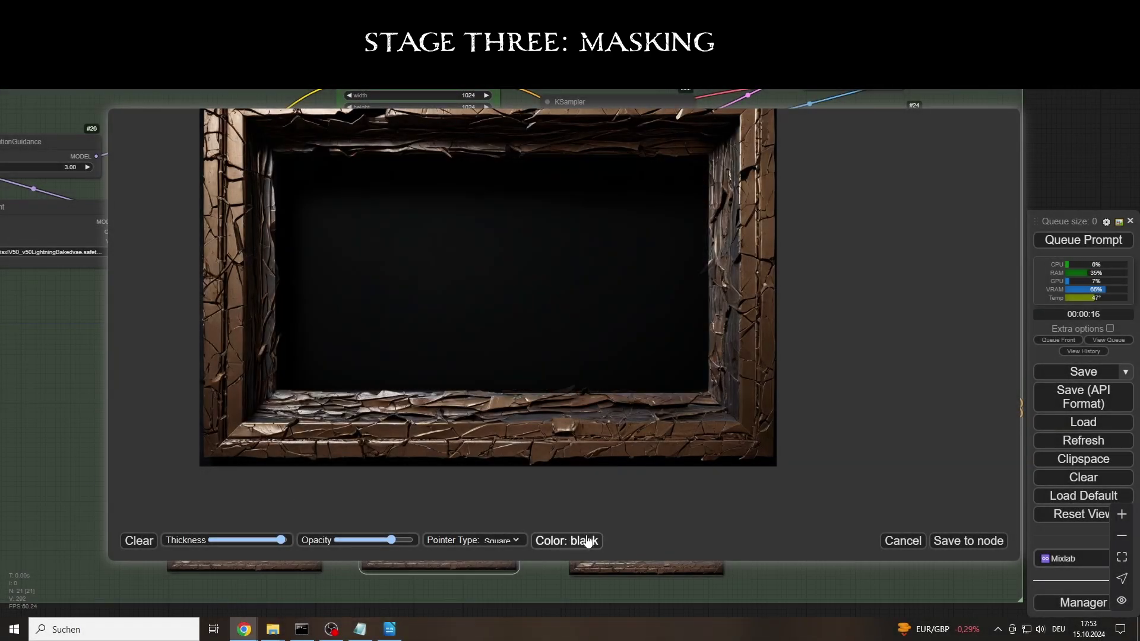
click(583, 541)
click(584, 541)
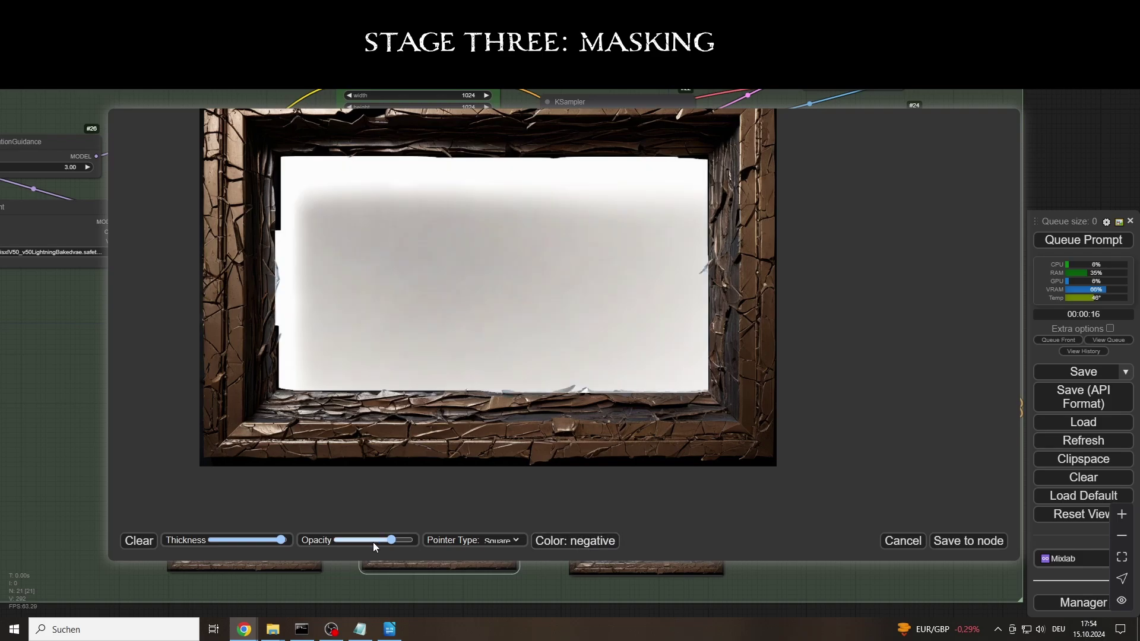
click(579, 541)
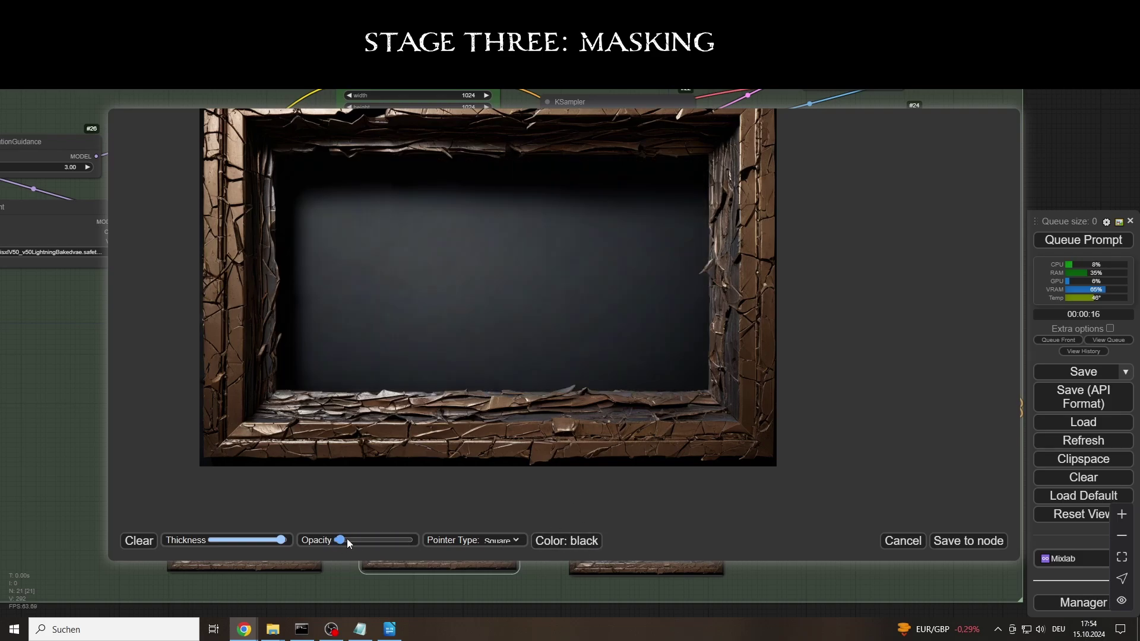
Show the mask in white at nearly full opacity, fill its gaps along the opening's left edge, and save it to the node
drag(347, 540, 408, 543)
click(571, 541)
click(571, 541)
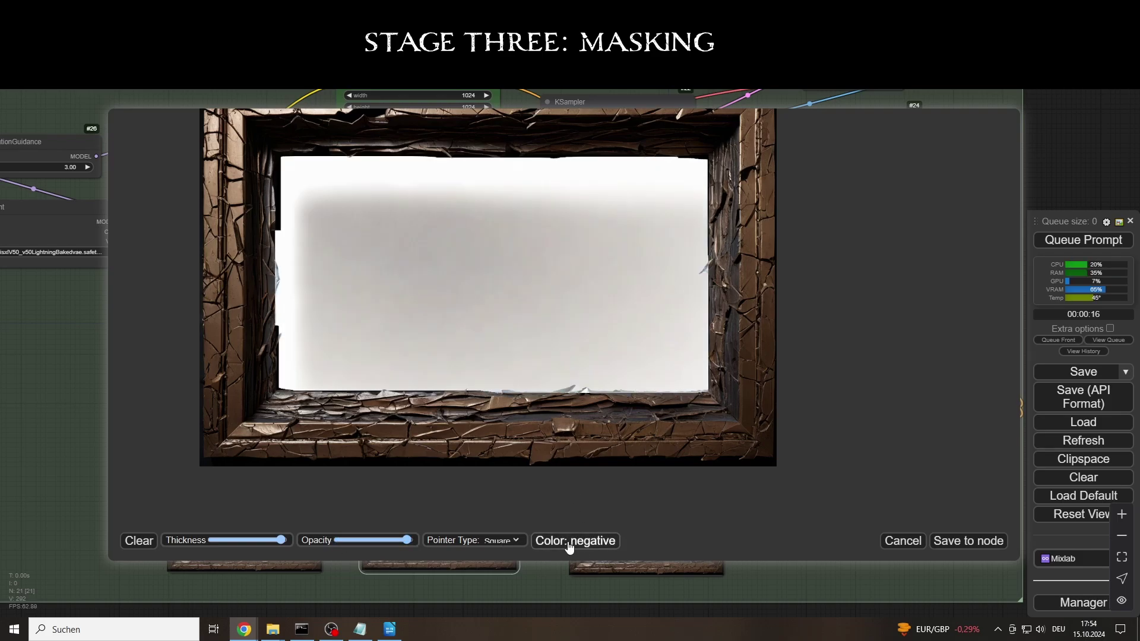
click(571, 540)
click(567, 540)
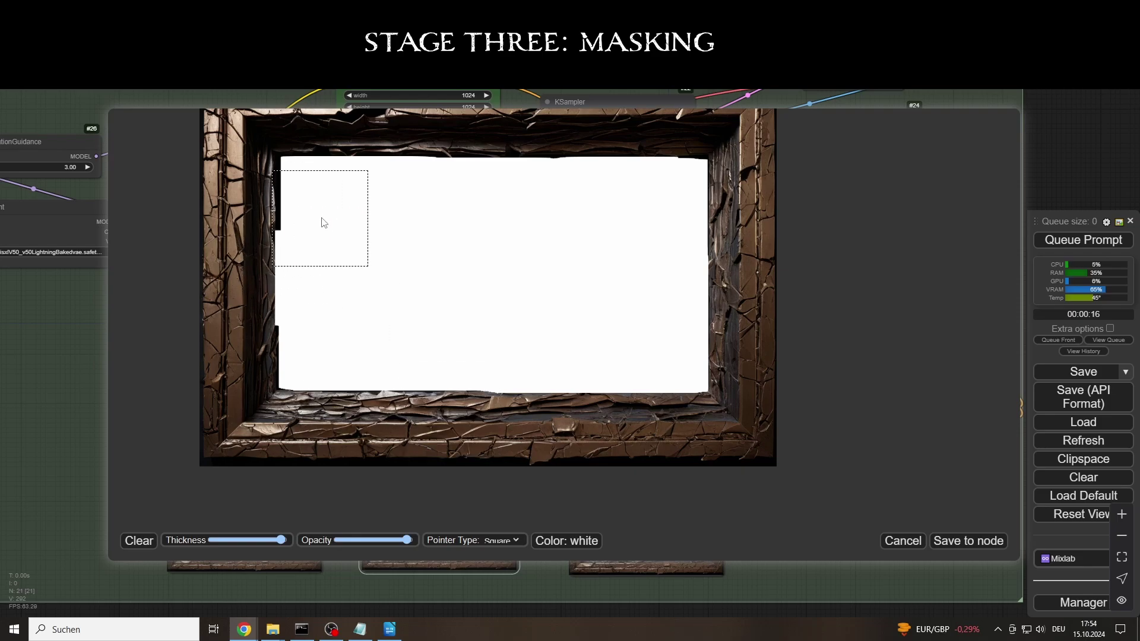
mouse_move(323, 202)
mouse_down()
mouse_move(363, 206)
mouse_move(375, 266)
mouse_move(324, 339)
mouse_up()
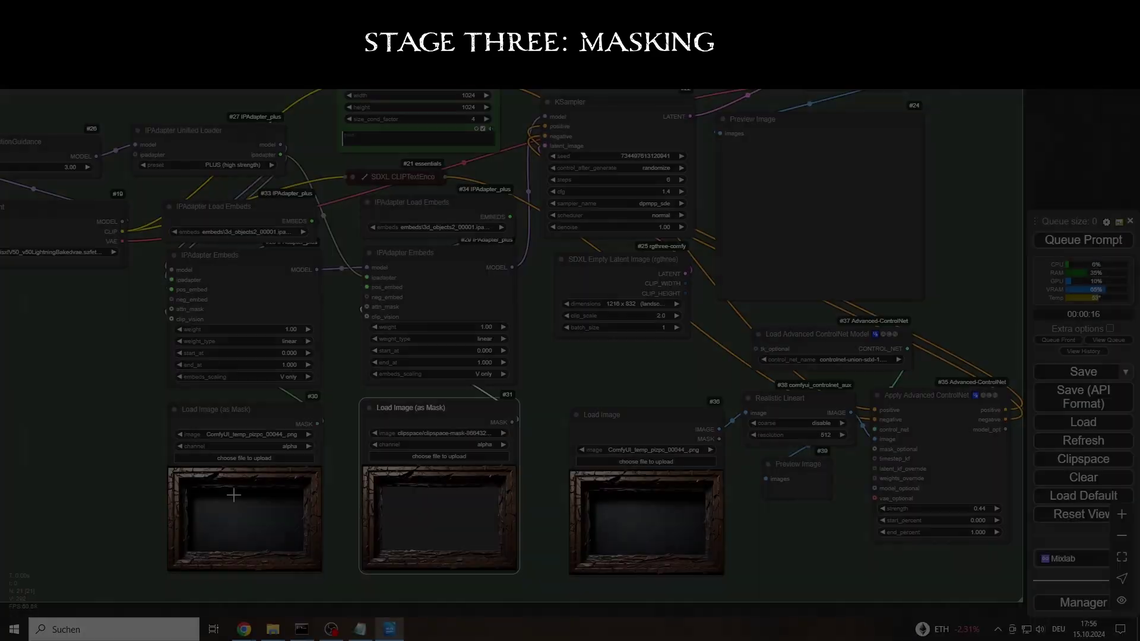
Paint a white mask over the whole frame around the dark opening in the forest adapter's mask image and save it to the node
right_click(233, 495)
click(252, 539)
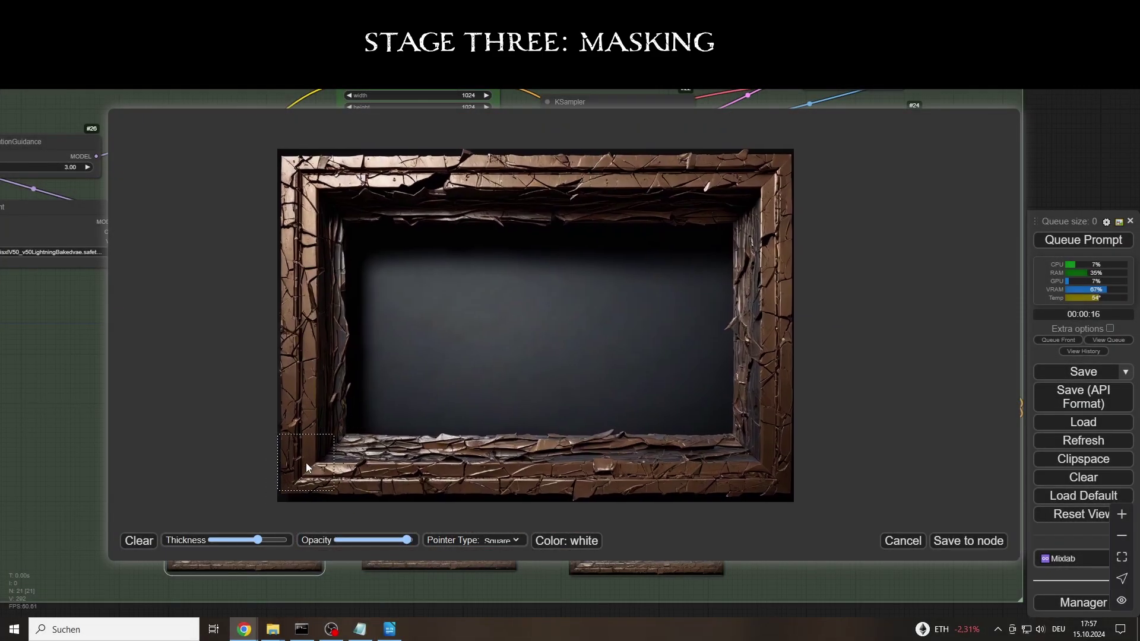
mouse_move(305, 462)
mouse_down()
mouse_move(307, 247)
mouse_move(302, 472)
mouse_move(777, 469)
mouse_move(777, 362)
mouse_move(622, 181)
mouse_move(288, 181)
mouse_move(745, 183)
mouse_move(769, 337)
mouse_move(682, 470)
mouse_move(446, 492)
mouse_move(466, 470)
mouse_move(608, 461)
mouse_move(758, 473)
mouse_up()
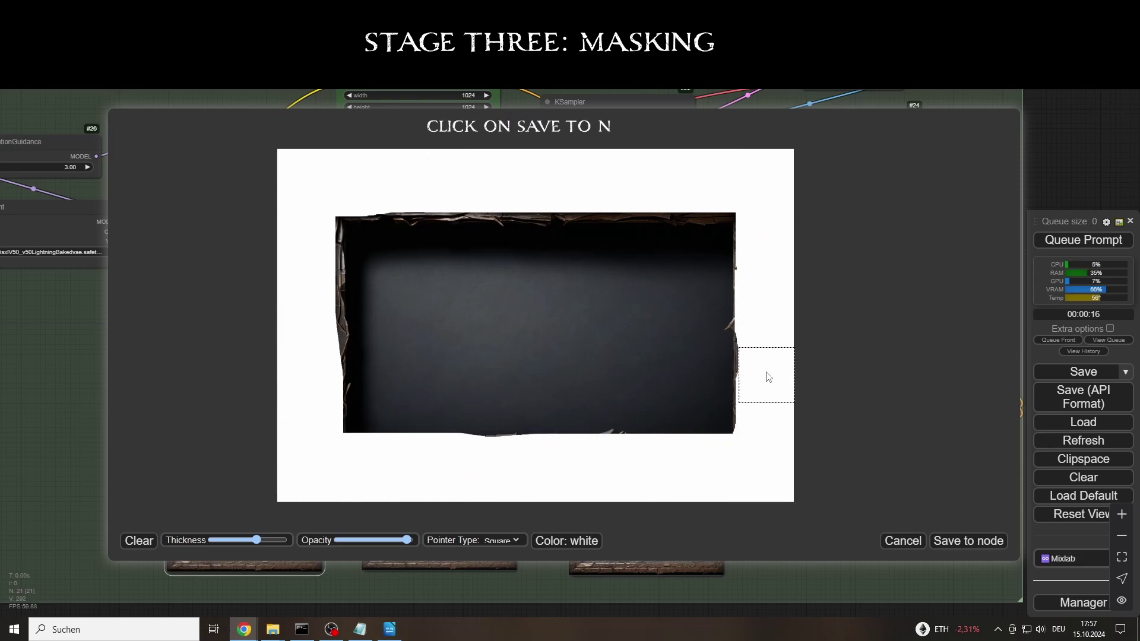
click(984, 541)
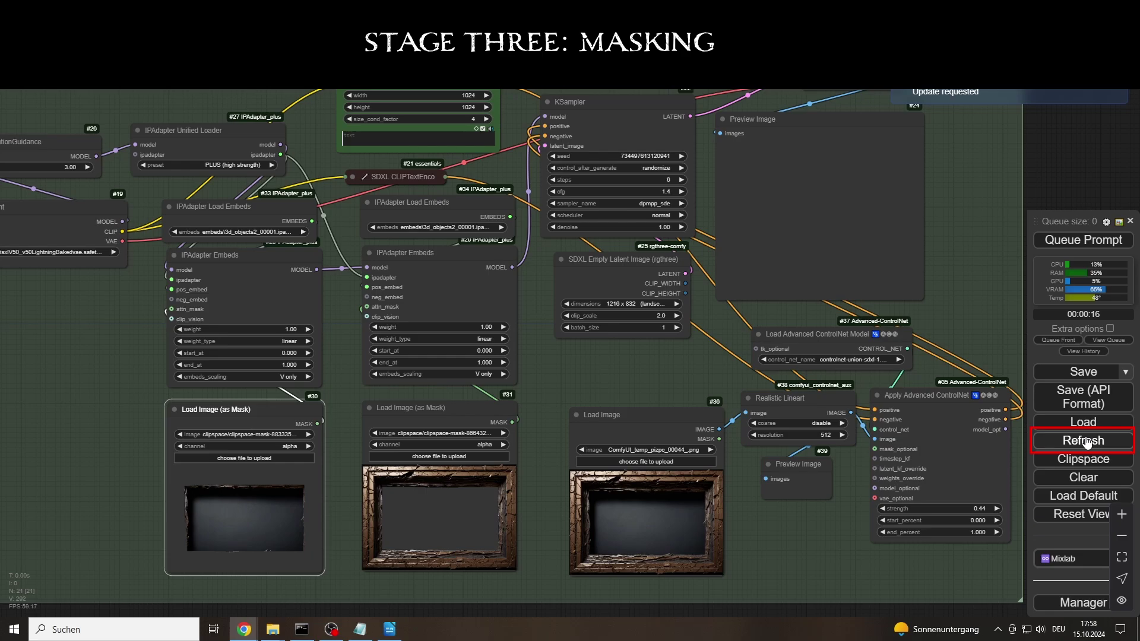
Load the style_forest_00001 embeds for the frame adapter and the style_deep_sea_00001 embeds for the opening adapter
click(254, 232)
text(forest)
click(306, 282)
click(424, 227)
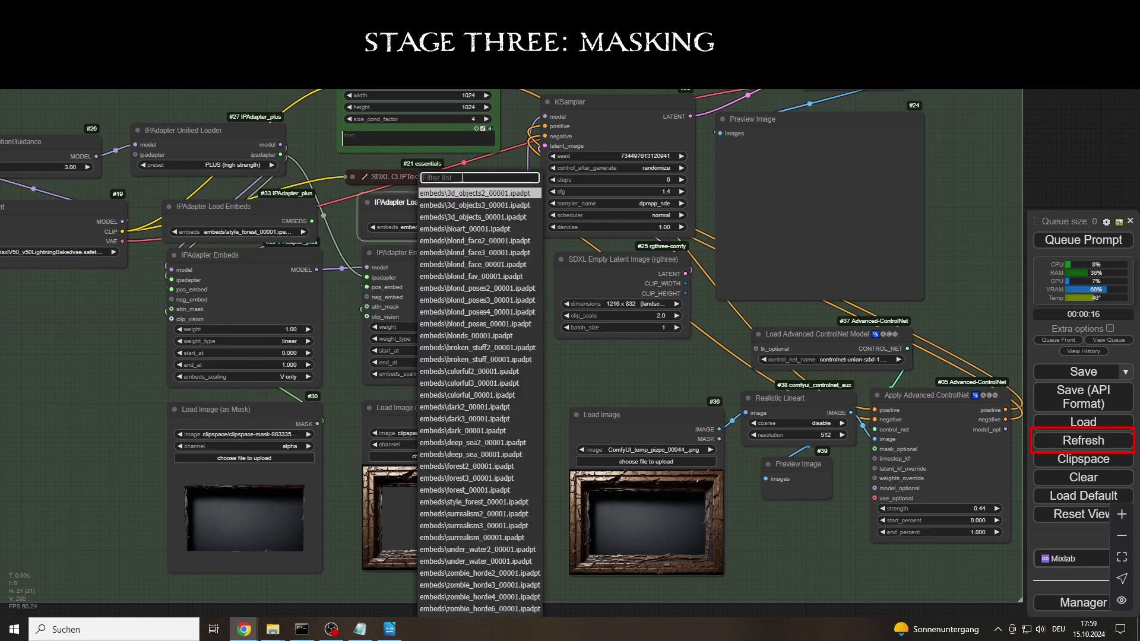
text(deep)
click(135, 310)
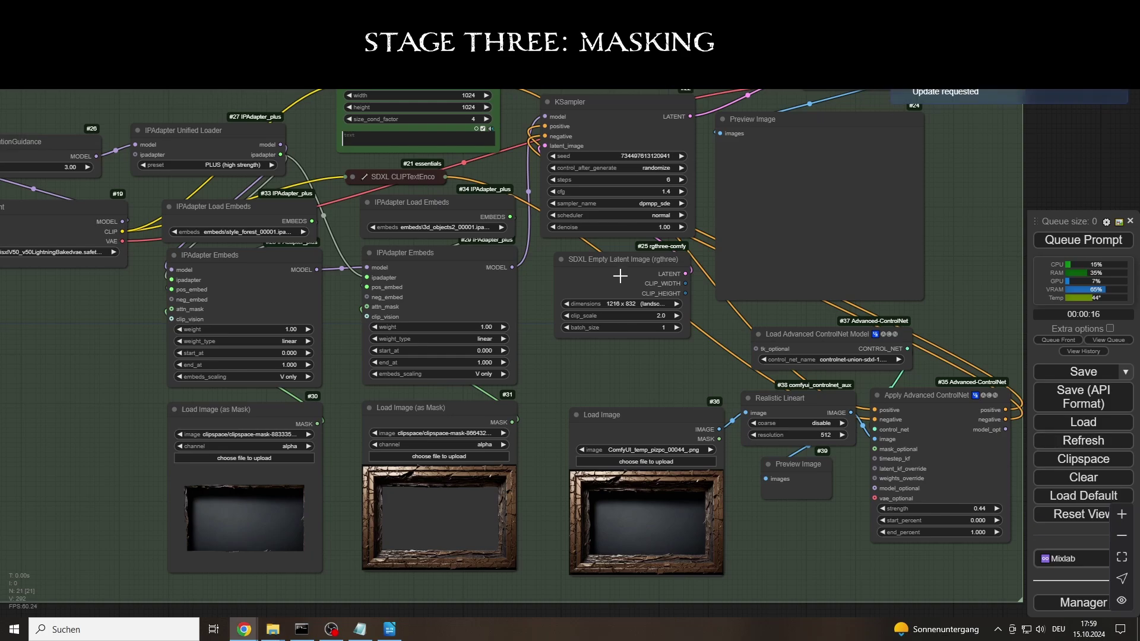
click(436, 227)
click(476, 266)
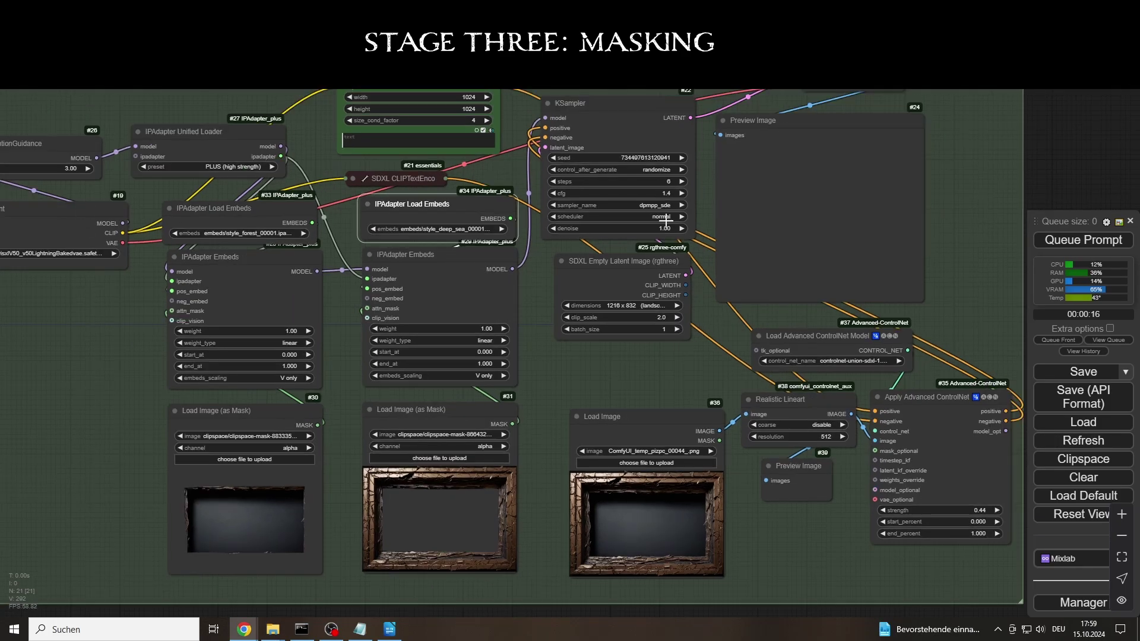
Queue the workflow and enter a prompt for a hyper-realistic large frame with detailed lighting, strong shadows, 3D depth effect and reflections extending beyond the edges
key(ctrl+Return)
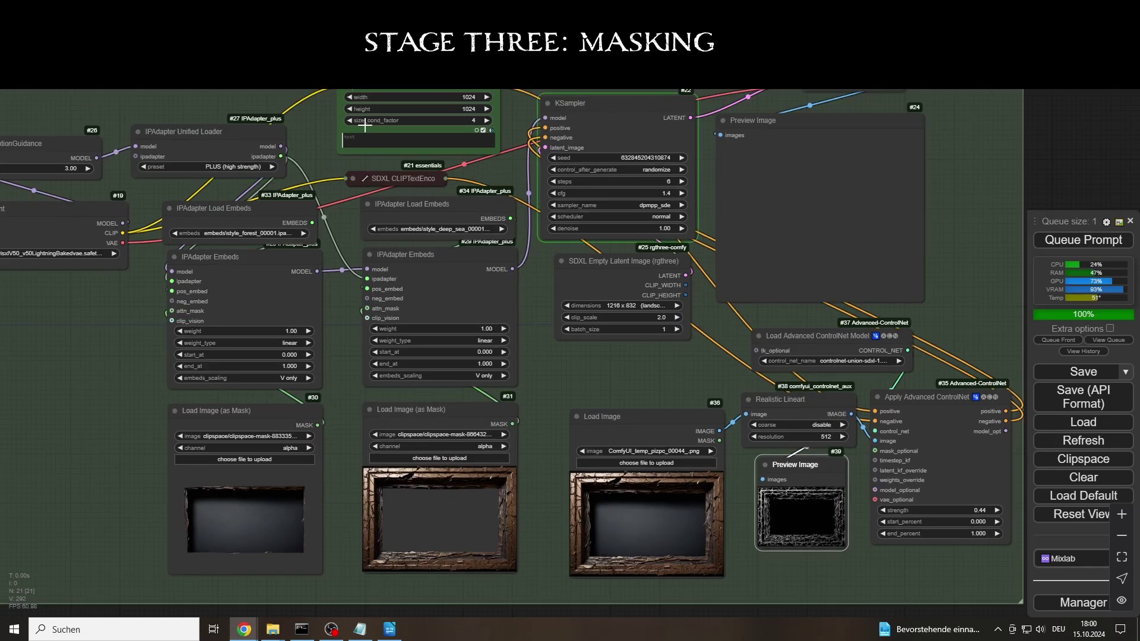
click(454, 142)
text(A hyper-realistic image of a large frame, detailed lighting, strong shadows, 3D depth effect, reflections that extend beyond the edges of the image, (in different angles:1.25), (in different art styles:1.2))
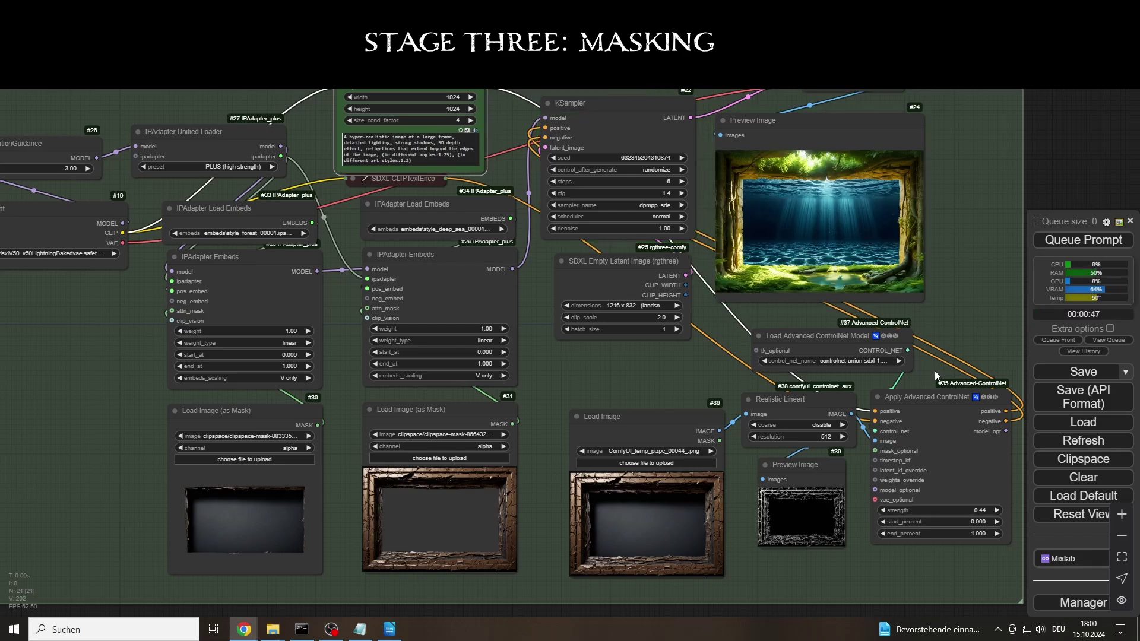
Enlarge the preview node to examine the generated frame image, and return it at a smaller size to its place beside the KSampler
drag(840, 123, 447, 99)
drag(530, 277, 891, 508)
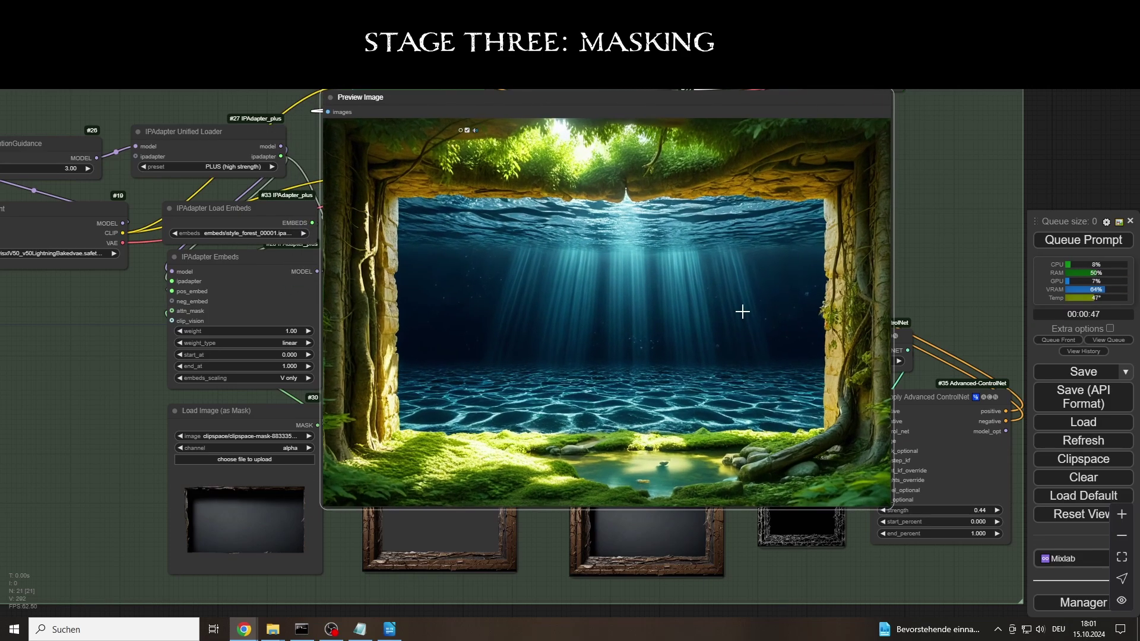
drag(645, 97, 560, 90)
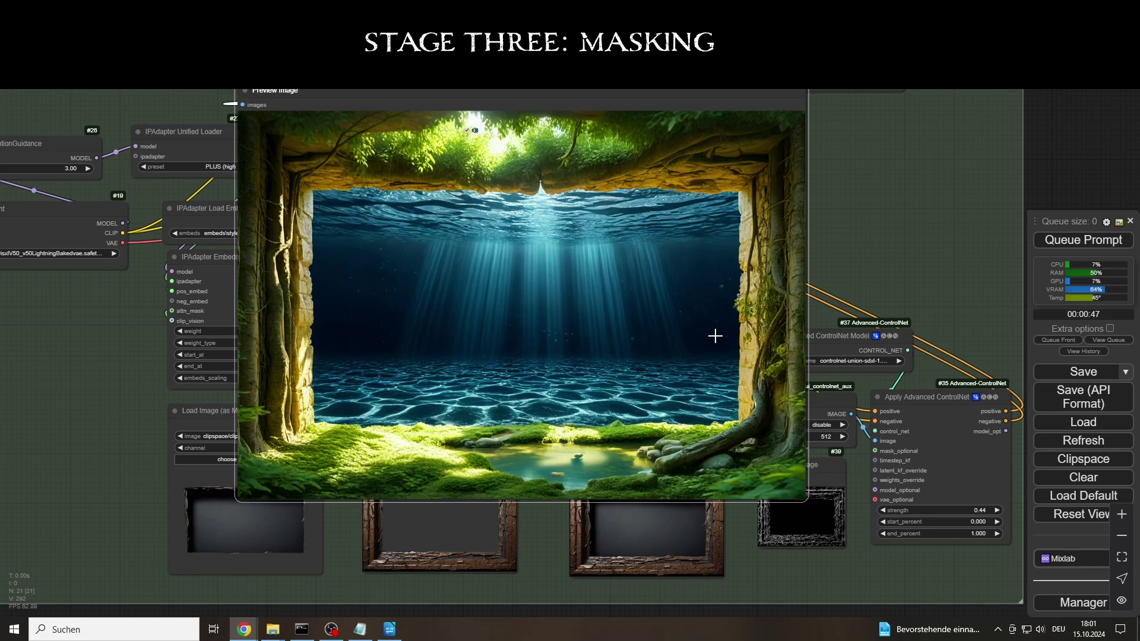
drag(806, 500, 632, 311)
drag(476, 91, 819, 107)
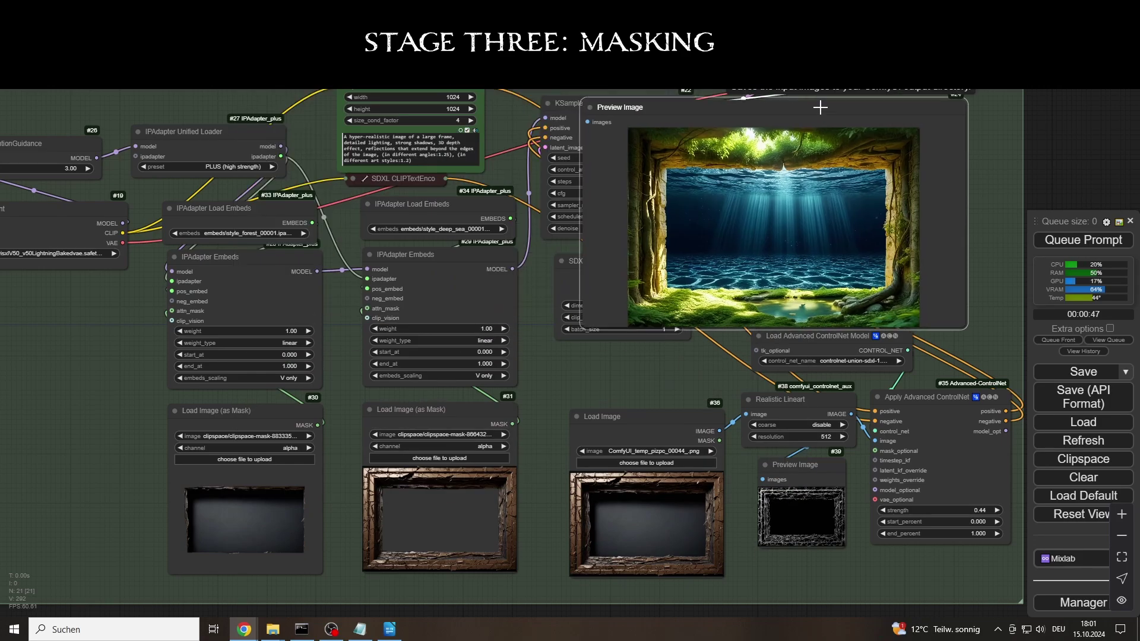
drag(975, 330, 917, 352)
drag(766, 107, 857, 107)
drag(1006, 353, 925, 322)
drag(814, 111, 865, 107)
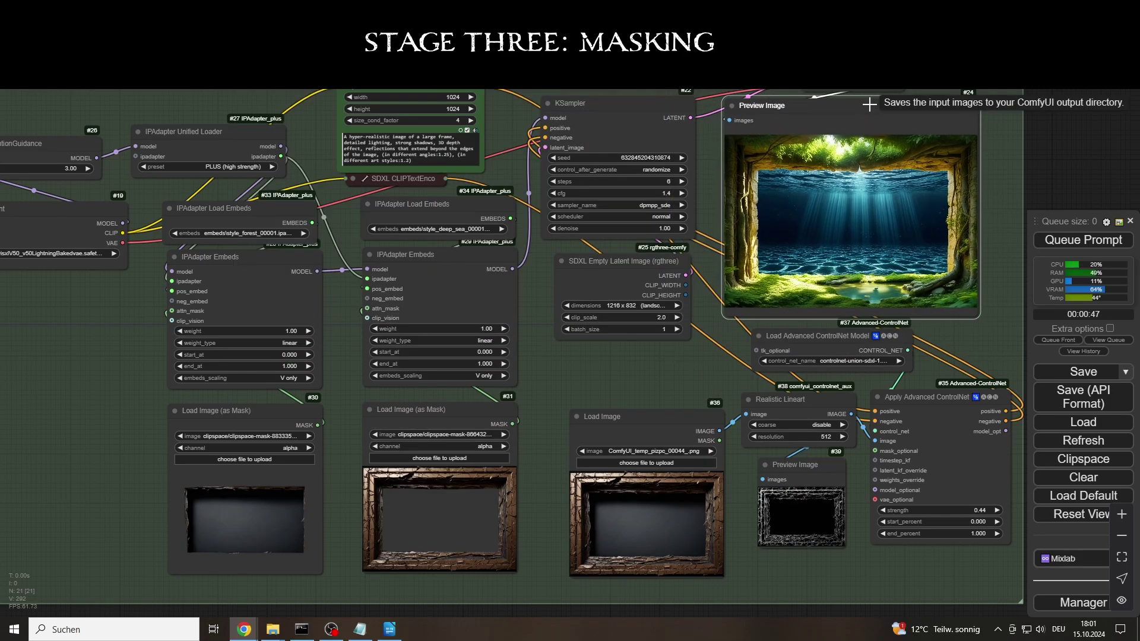
Erase the forest mask from the frame's inner recess on all four sides with a square pointer of varying thickness
click(546, 363)
key(alt+Tab)
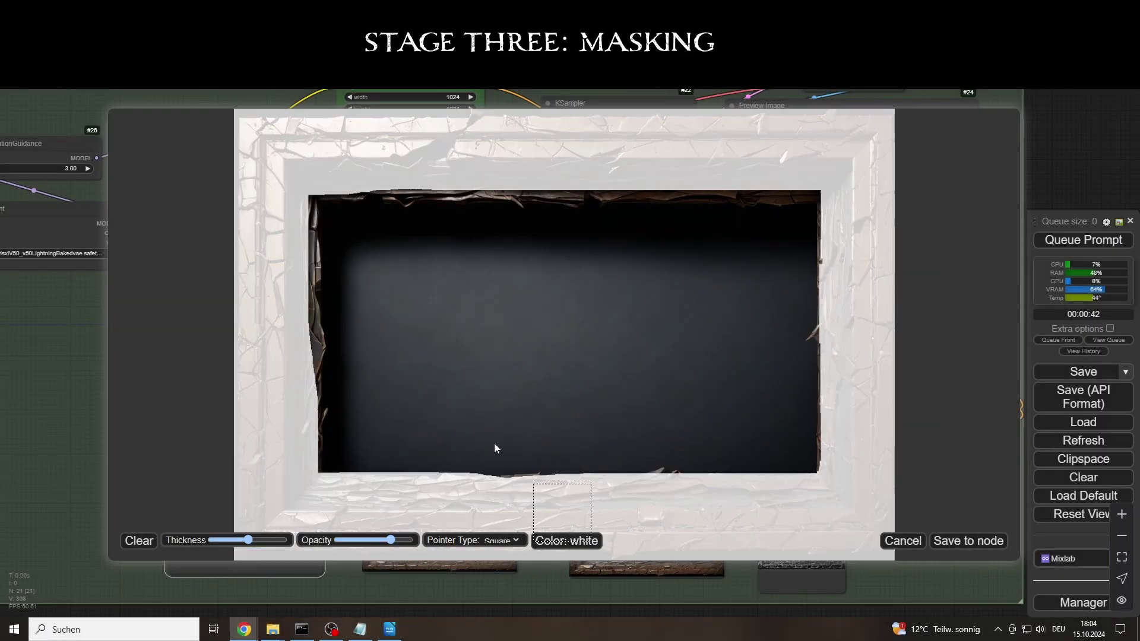
drag(320, 168, 759, 173)
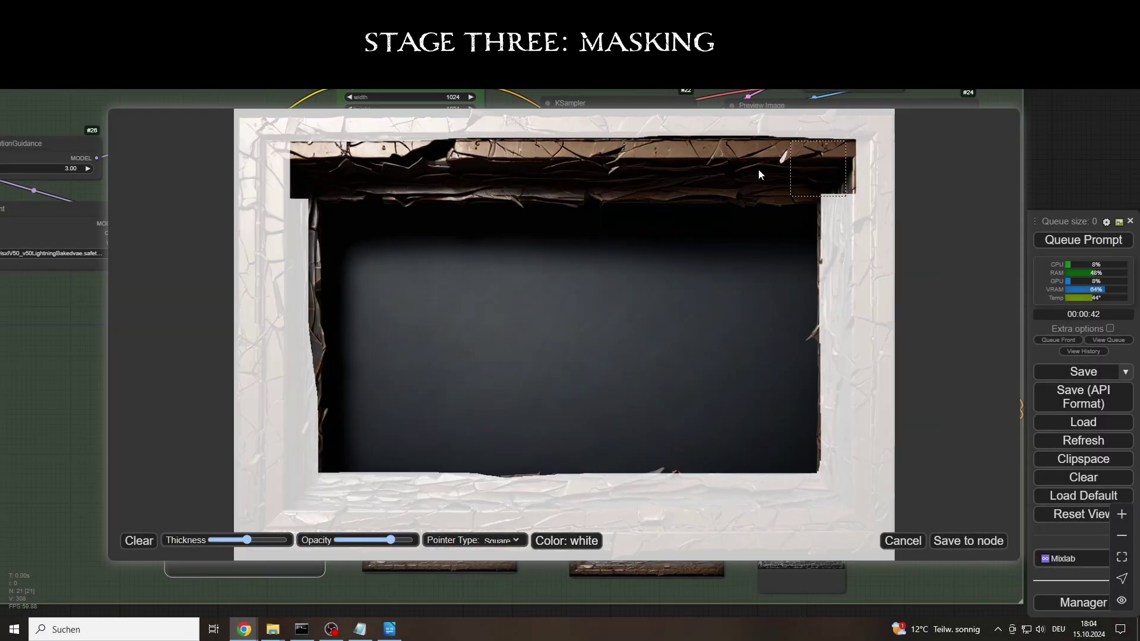
mouse_move(339, 223)
mouse_down()
mouse_move(359, 453)
mouse_move(793, 265)
mouse_up()
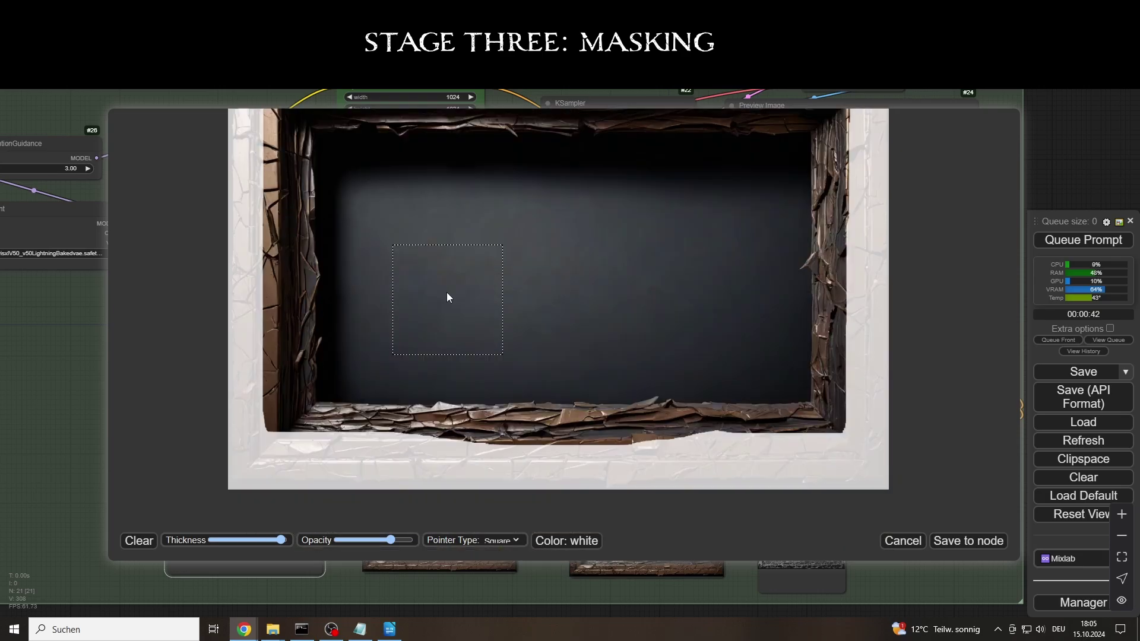
drag(683, 454, 814, 356)
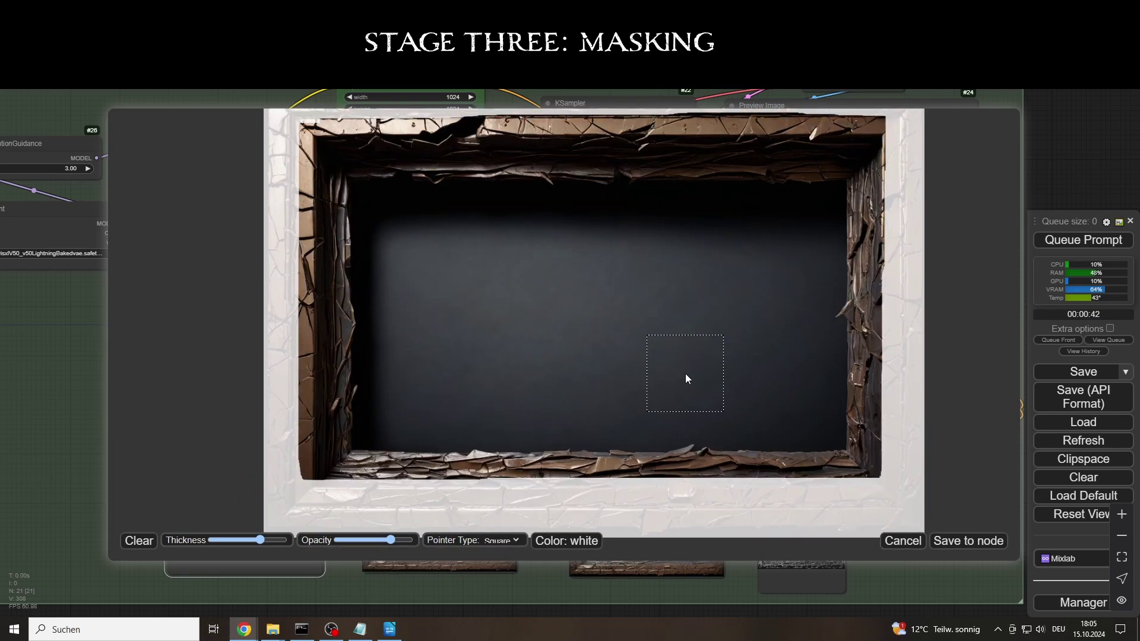
drag(333, 465, 828, 473)
drag(332, 439, 332, 279)
drag(332, 279, 320, 155)
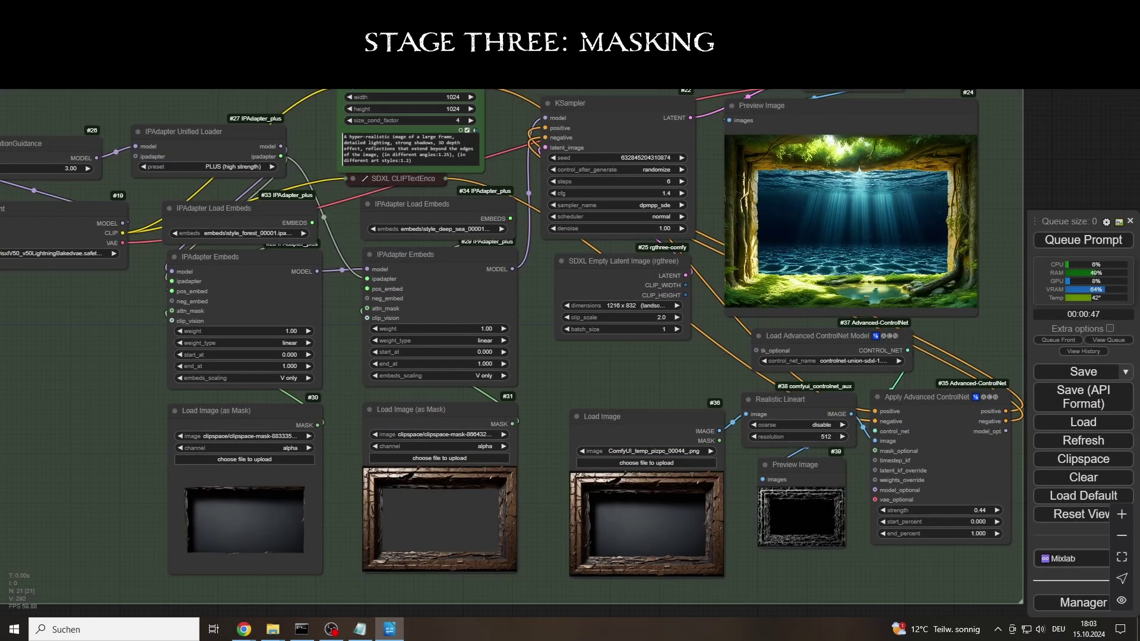
Swap the two masks between the IPAdapter Embeds nodes' attention mask inputs and queue the workflow
drag(367, 308, 172, 310)
drag(317, 425, 367, 309)
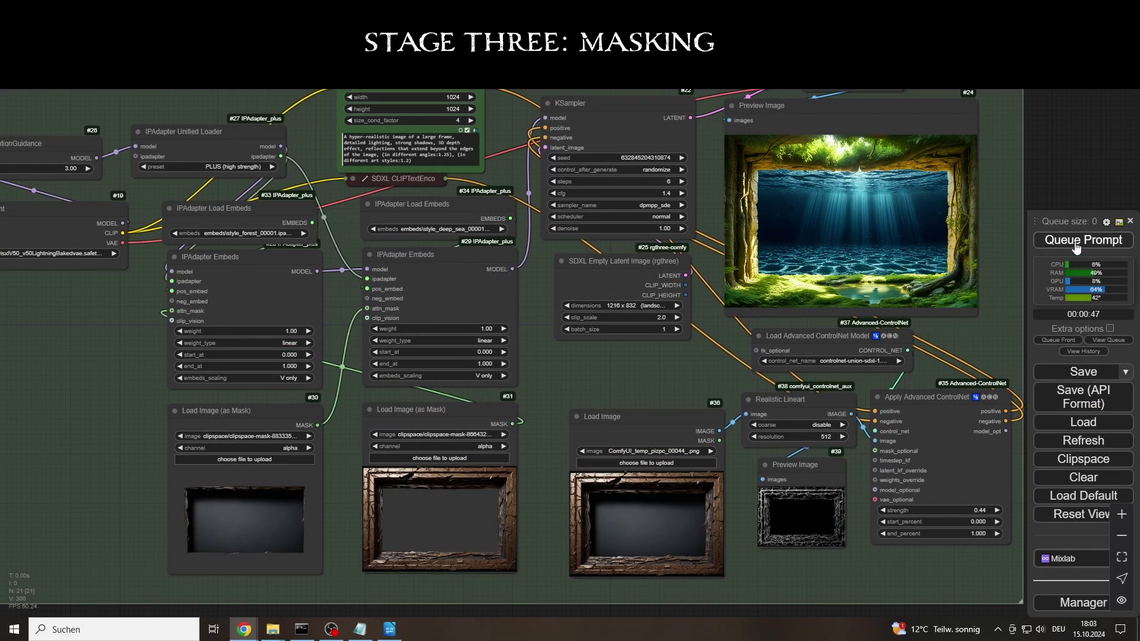
click(1078, 243)
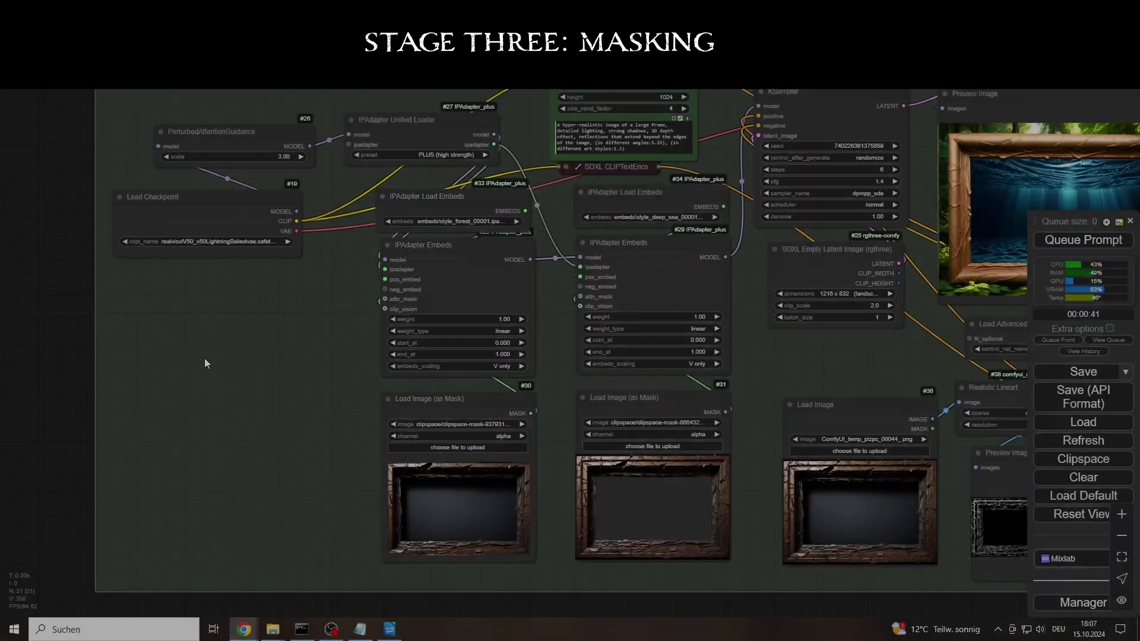
Arrange a copy of the forest Load Embeds, IPAdapter Embeds and mask nodes beside the originals, and connect its model output to the forest adapter
drag(225, 216, 246, 133)
drag(257, 324, 243, 280)
drag(255, 478, 241, 421)
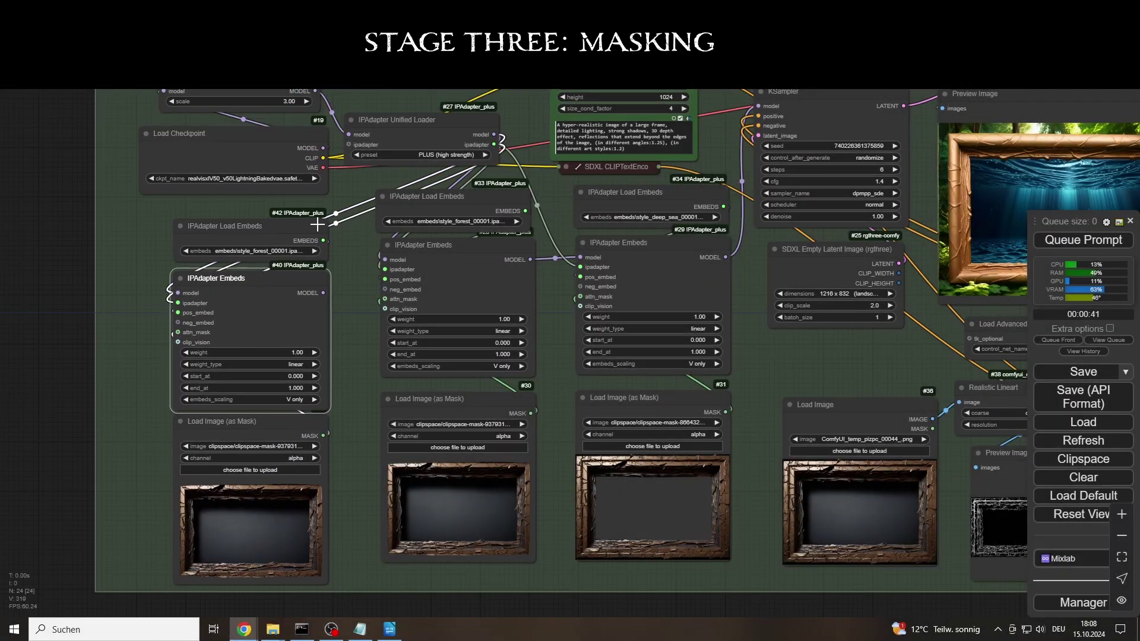
drag(321, 293, 385, 260)
Paint the copied mask image over the inner frame band between the thin outer border and the dark opening with a square pointer
right_click(297, 504)
click(350, 249)
drag(308, 184, 855, 183)
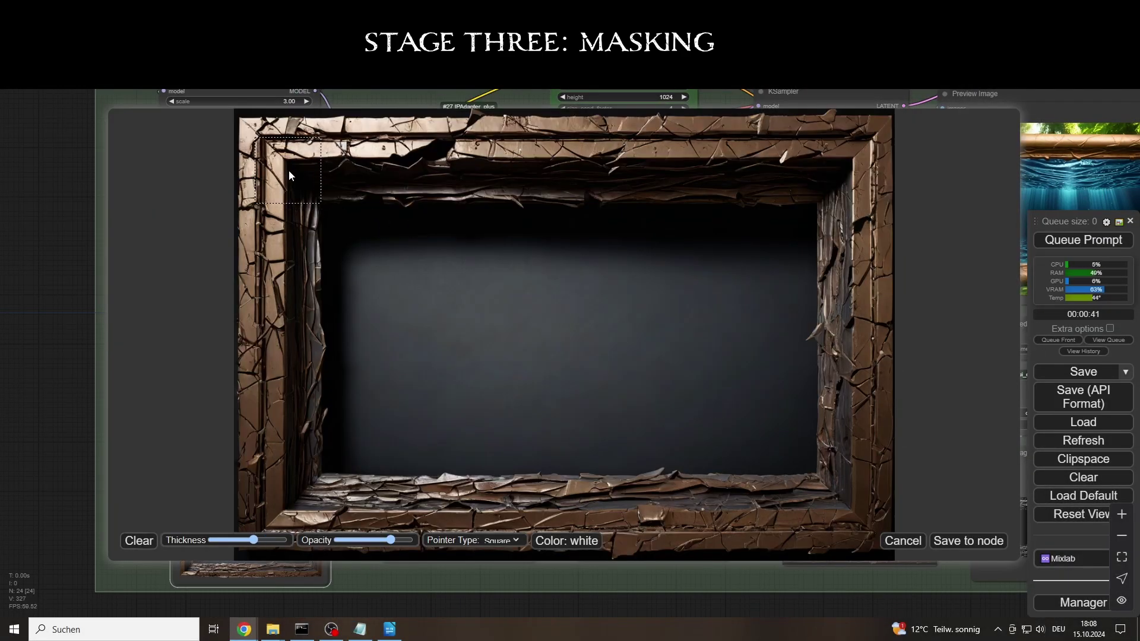
mouse_move(290, 171)
mouse_down()
mouse_move(822, 171)
mouse_move(851, 326)
mouse_move(842, 469)
mouse_move(892, 277)
mouse_move(891, 375)
mouse_move(801, 516)
mouse_move(821, 511)
mouse_move(329, 508)
mouse_move(270, 171)
mouse_move(290, 376)
mouse_up()
scroll(892, 278, down, 3)
scroll(800, 511, up, 1)
scroll(240, 155, down, 6)
drag(249, 234, 276, 134)
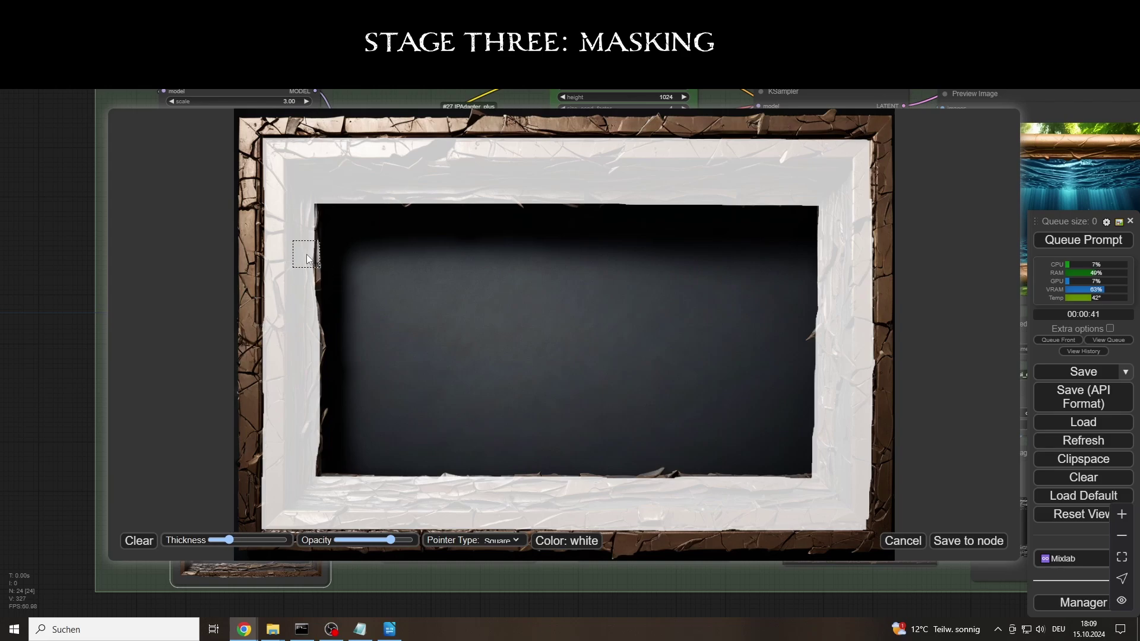
Fill the mask's remaining gaps along the opening's left edge with a small circle pointer and save it to the node
drag(306, 254, 307, 277)
click(502, 540)
click(499, 549)
scroll(316, 230, down, 4)
drag(310, 232, 310, 210)
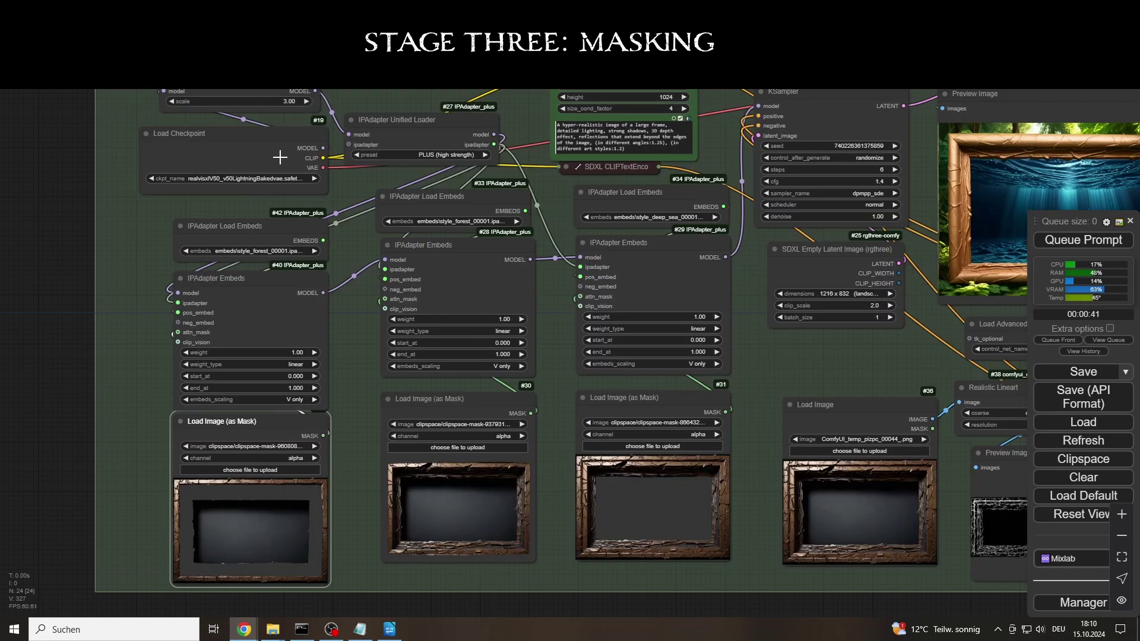
Load the broken_stuff_00001 embeds in the copied group, set its adapter weight to 0.35, and queue the workflow
click(249, 251)
click(270, 349)
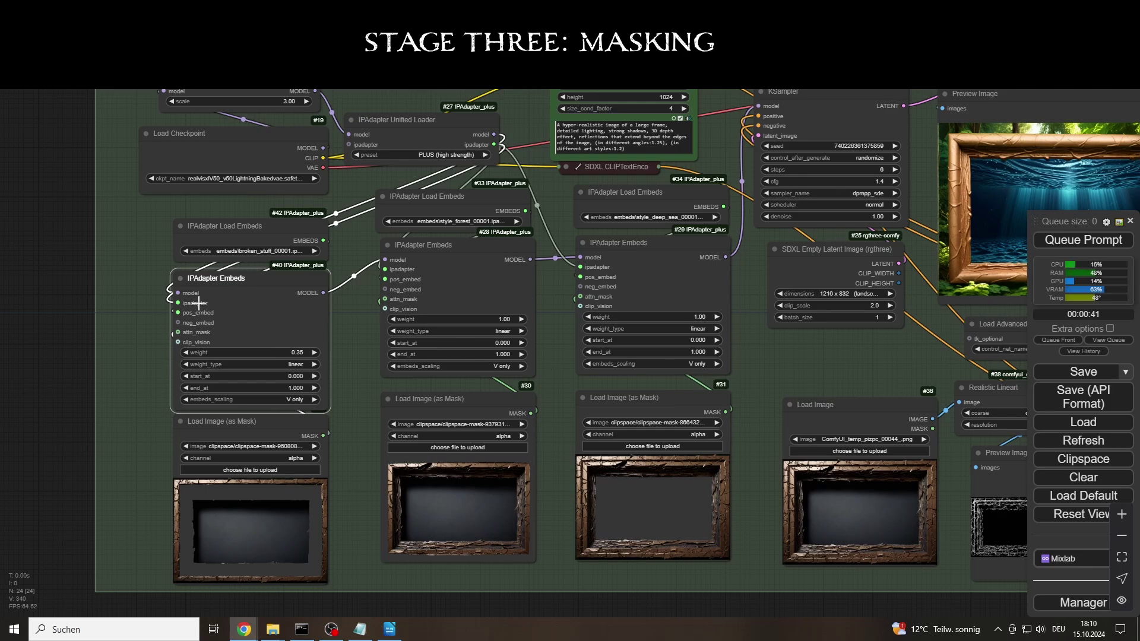
click(1083, 240)
drag(868, 353, 718, 375)
drag(91, 170, 92, 183)
drag(71, 98, 71, 113)
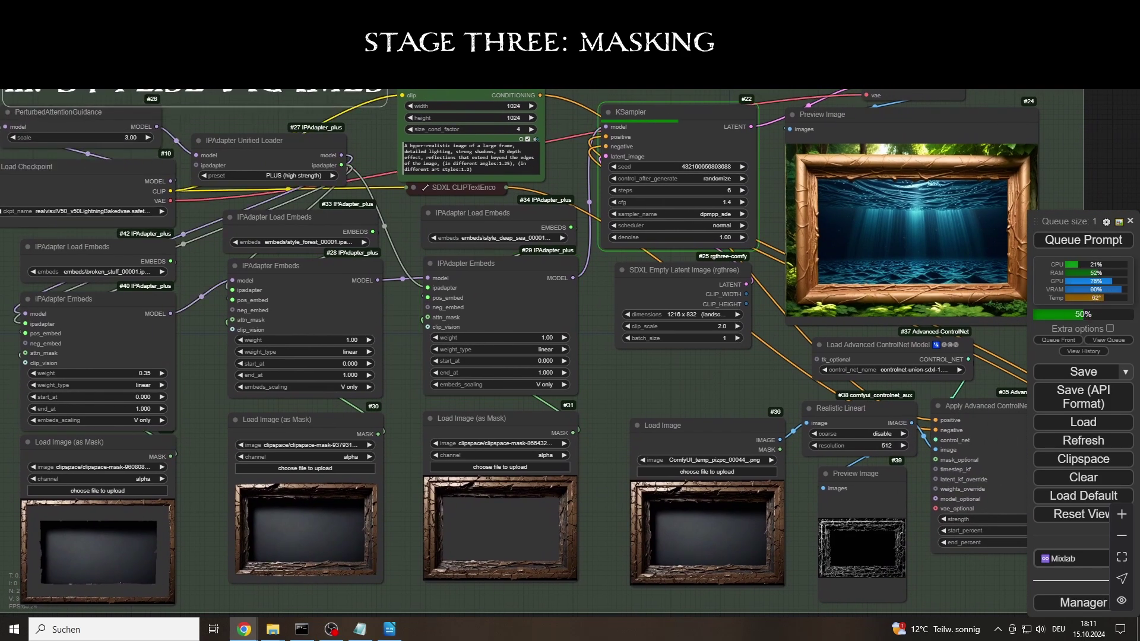
key(alt+Tab)
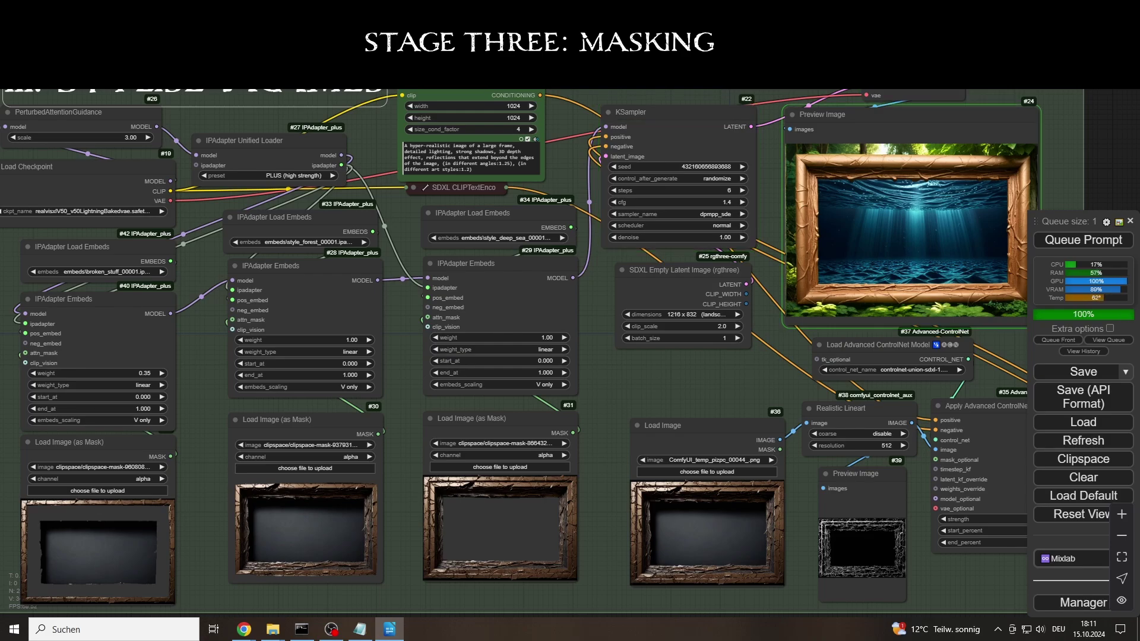
Raise the broken-stuff adapter's weight to 1.00 and queue the workflow again
drag(134, 373, 155, 373)
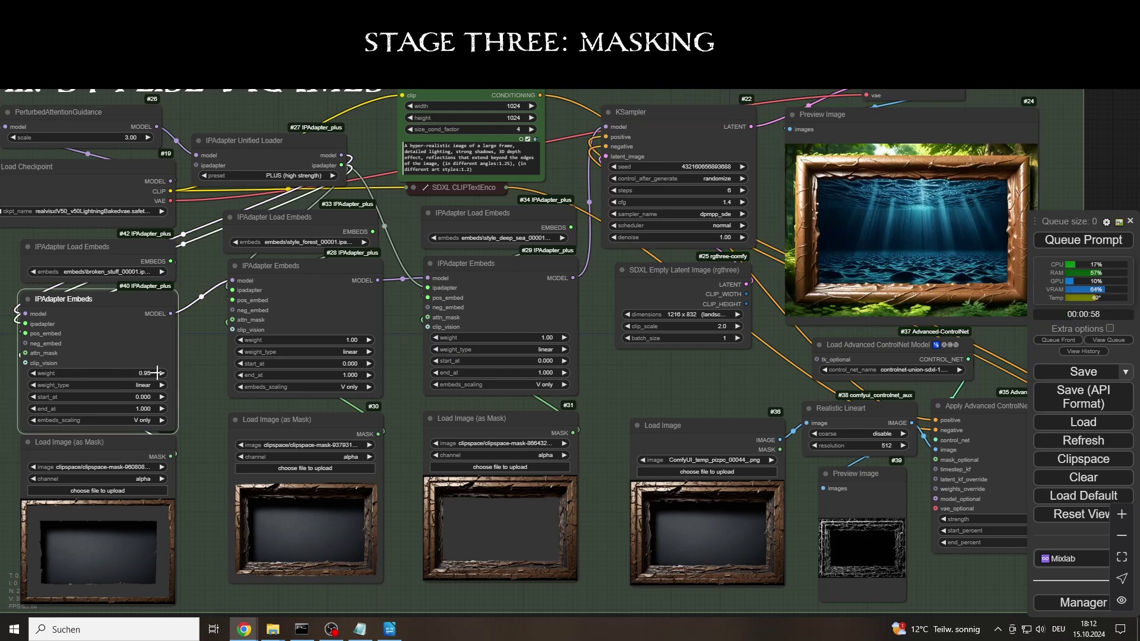
key(ctrl+Return)
key(alt+Tab)
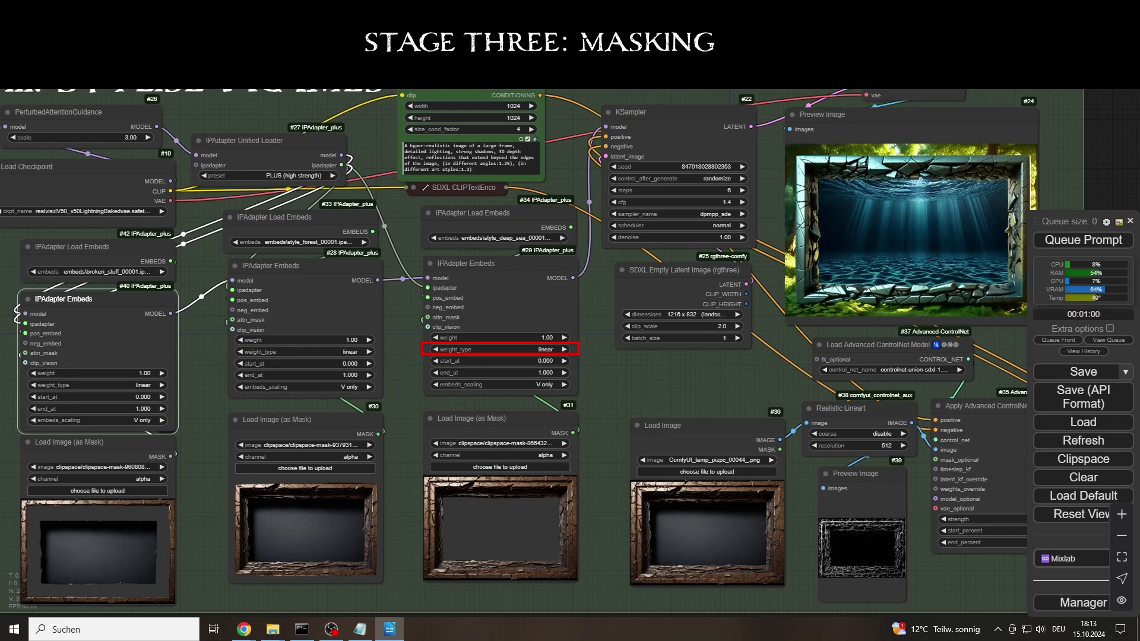
Extend the deep-sea opening mask outward over the inner frame edge with a thick square pointer
scroll(497, 520, up, 1)
right_click(496, 520)
click(553, 496)
drag(216, 539, 265, 539)
click(501, 540)
click(498, 566)
mouse_move(335, 208)
mouse_down()
mouse_move(725, 211)
mouse_move(799, 315)
mouse_move(337, 293)
mouse_up()
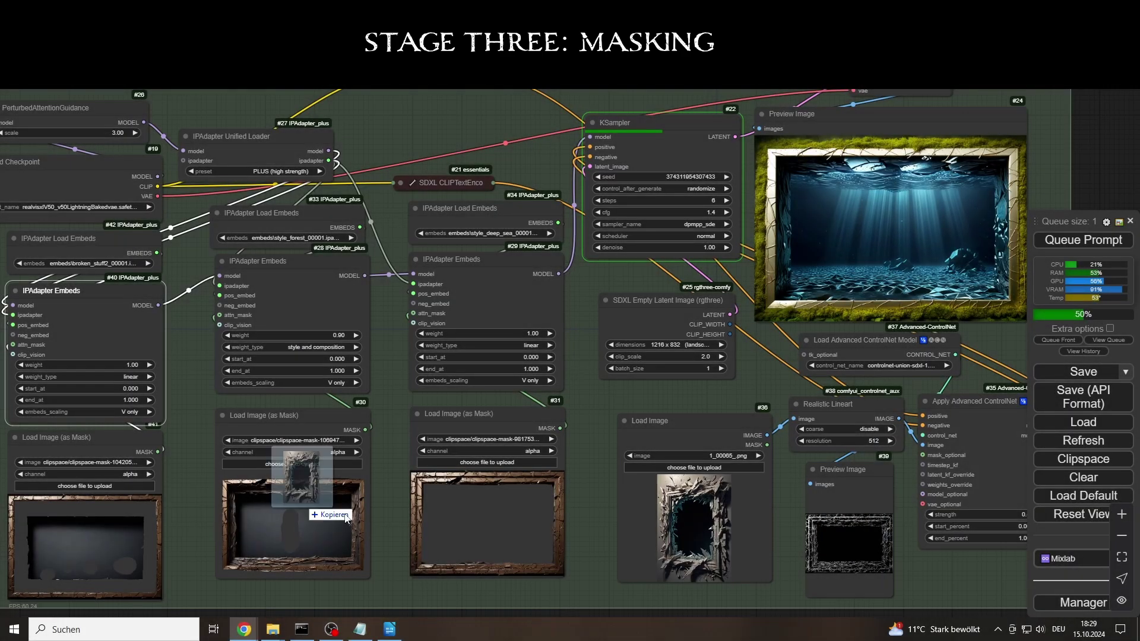
Bypass the broken-stuff group's Load Embeds, IPAdapter Embeds and mask image nodes
ctrl+click(92, 251)
ctrl+click(89, 446)
key(ctrl+b)
Paint the deep-sea mask over the dark opening of the portrait frame image 1_00065_.png with a thick pointer
right_click(483, 513)
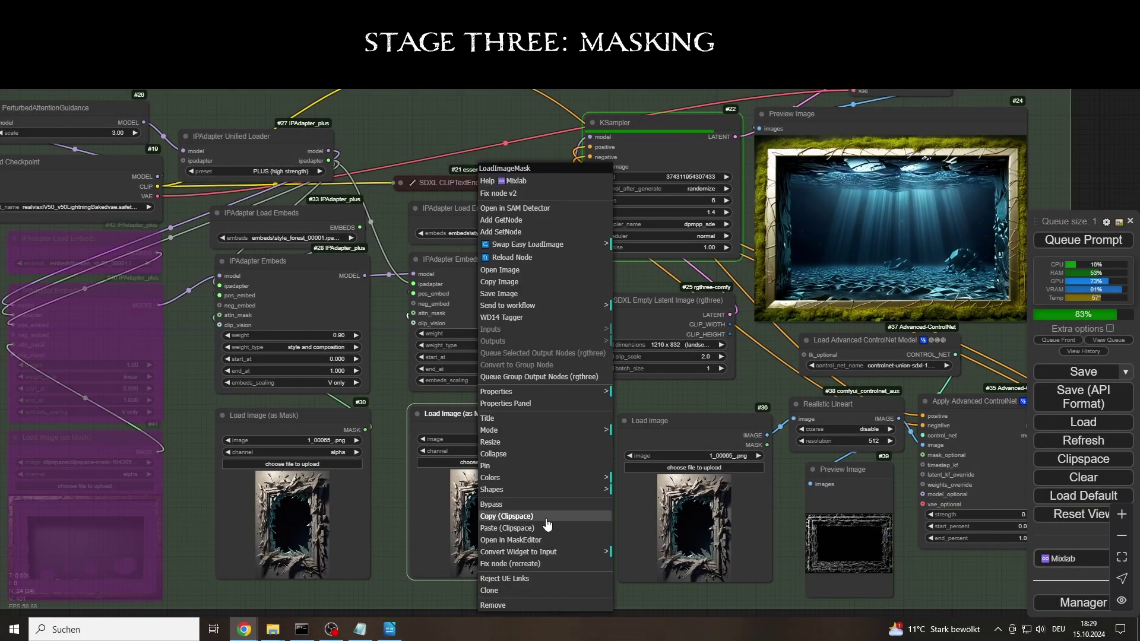
click(545, 538)
drag(216, 539, 281, 540)
mouse_move(539, 404)
mouse_down()
mouse_move(556, 247)
mouse_move(562, 304)
mouse_move(539, 420)
mouse_move(593, 425)
mouse_move(585, 461)
mouse_move(619, 223)
mouse_move(472, 333)
mouse_move(628, 462)
mouse_up()
scroll(564, 423, down, 10)
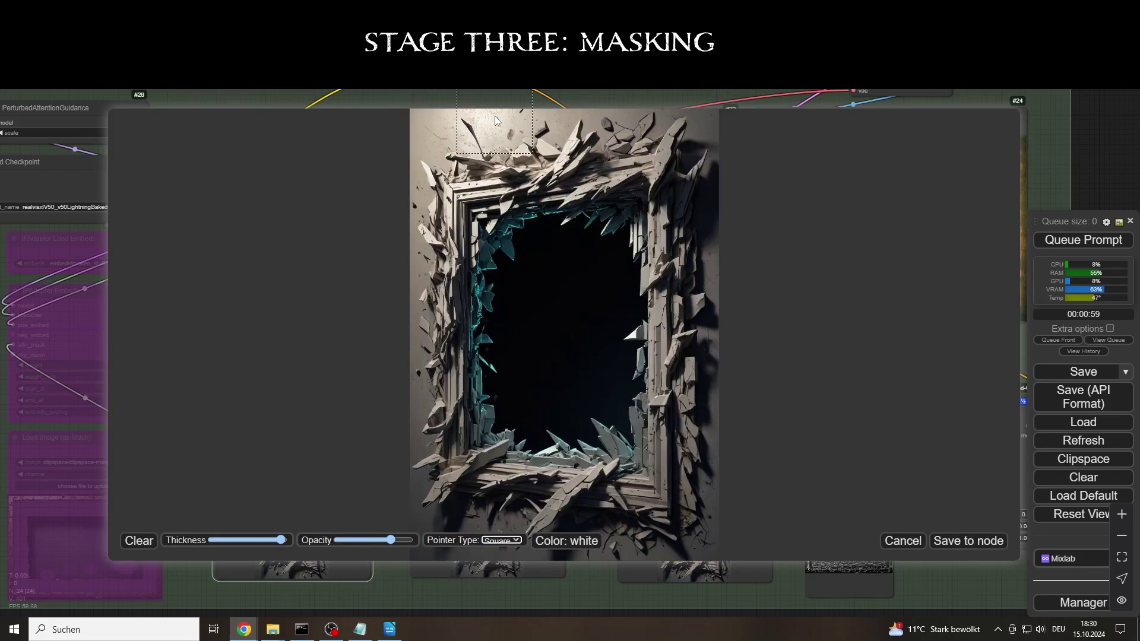
Paint the forest mask over the portrait frame and its surroundings around the opening with a thick square pointer, and save it to the node
mouse_move(494, 116)
mouse_down()
mouse_move(435, 463)
mouse_move(688, 369)
mouse_move(679, 214)
mouse_up()
scroll(680, 214, up, 2)
mouse_move(452, 463)
mouse_down()
mouse_move(358, 217)
mouse_move(392, 490)
mouse_up()
drag(360, 258, 434, 195)
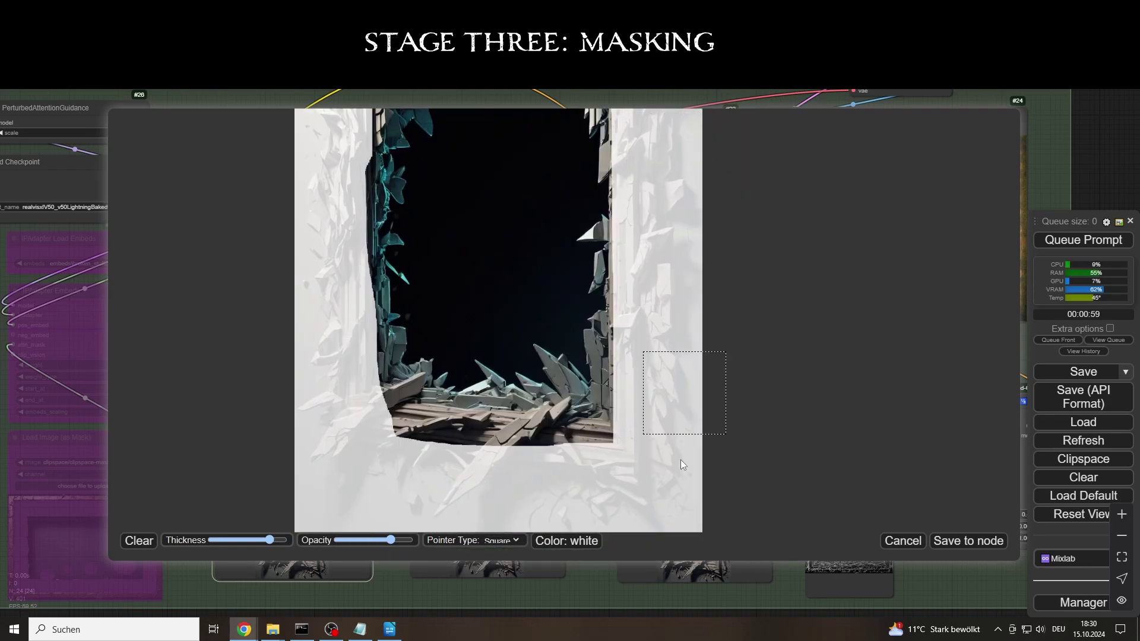
drag(675, 389, 661, 455)
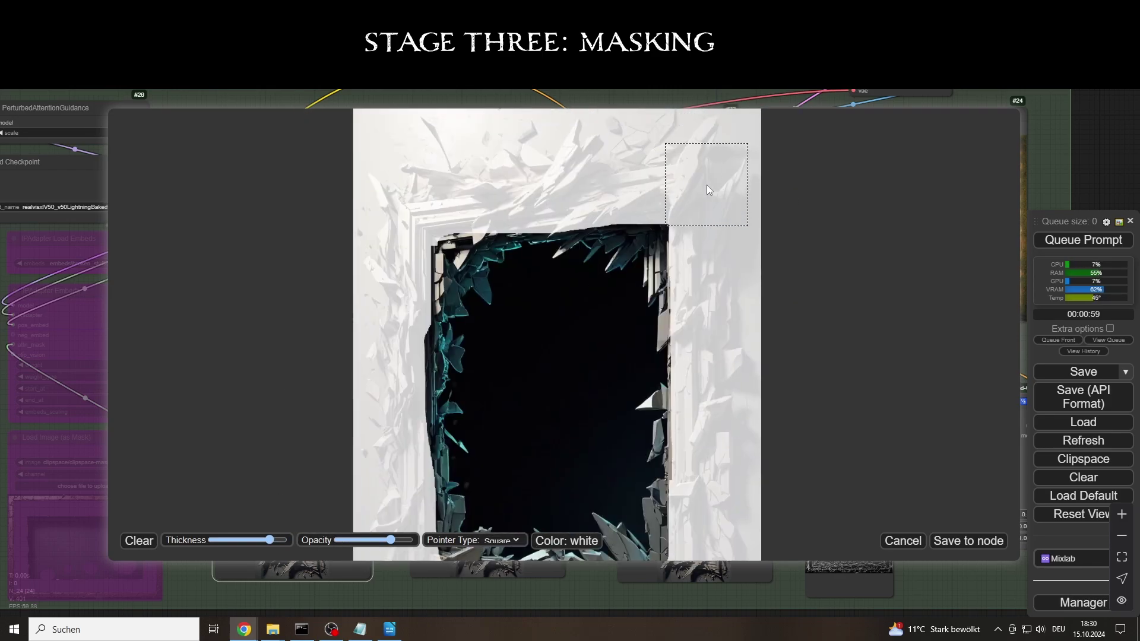
mouse_move(710, 187)
mouse_down()
mouse_move(401, 221)
mouse_move(386, 350)
mouse_up()
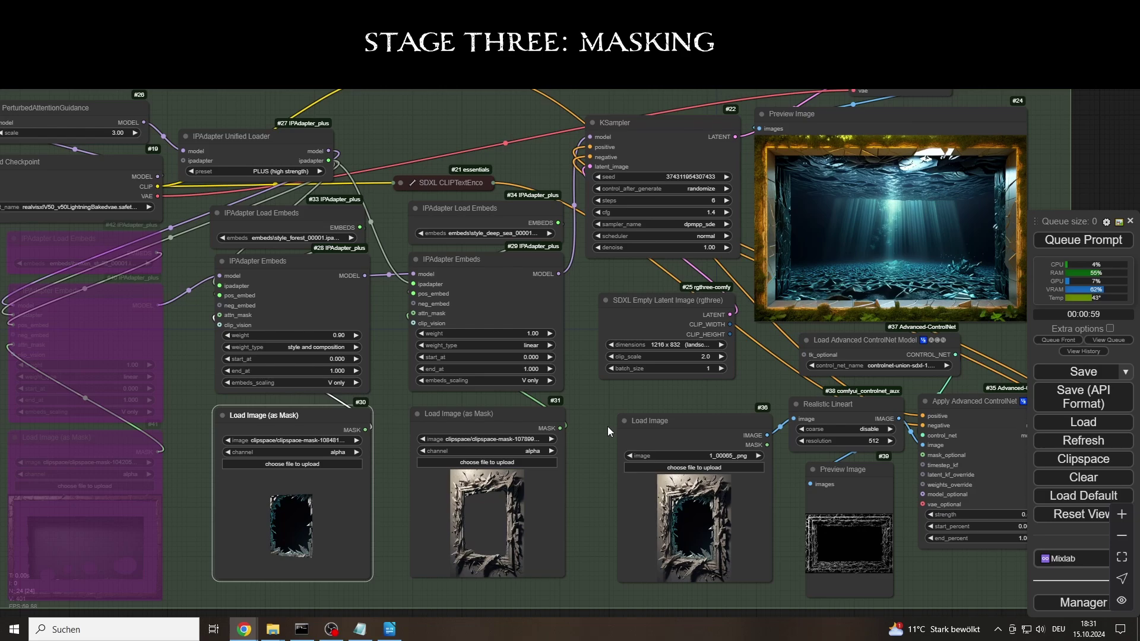
Set the SDXL Empty Latent Image dimensions to 832 x 1216 (portrait)
click(682, 344)
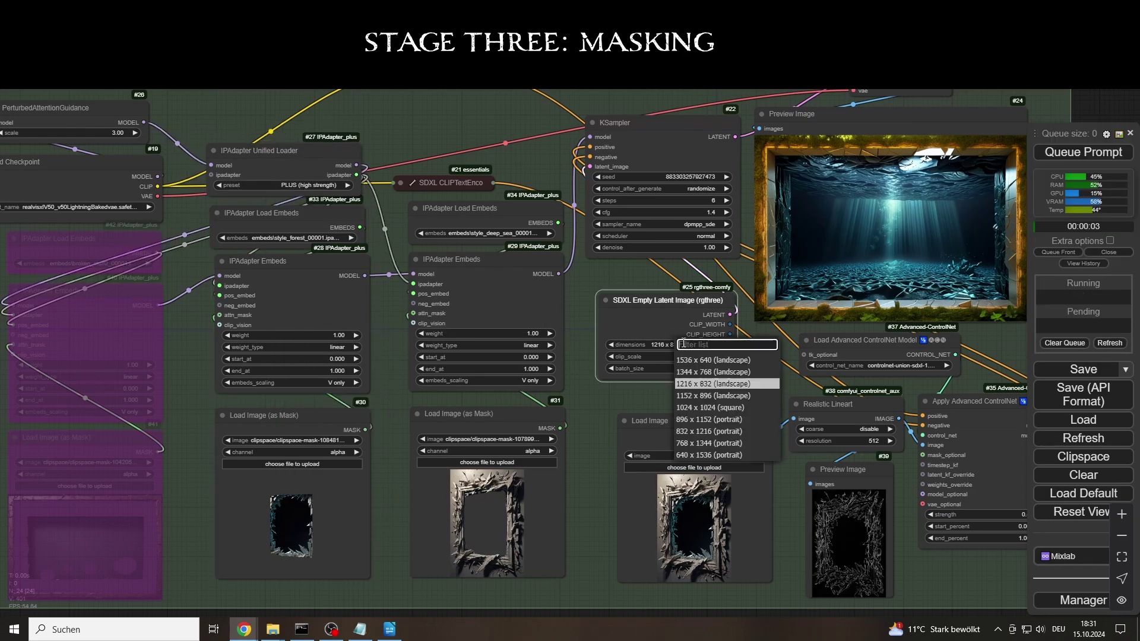
click(712, 431)
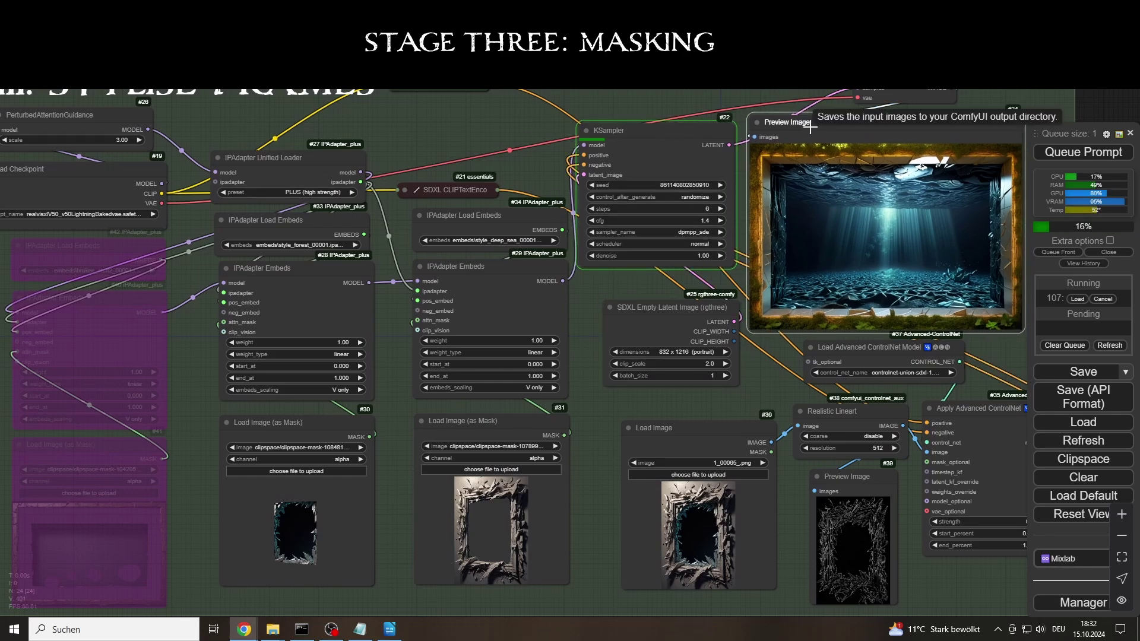
Expand the positive SDXL text encode node, move it up, and shift the collapsed negative one aside
click(397, 83)
drag(419, 83, 436, 77)
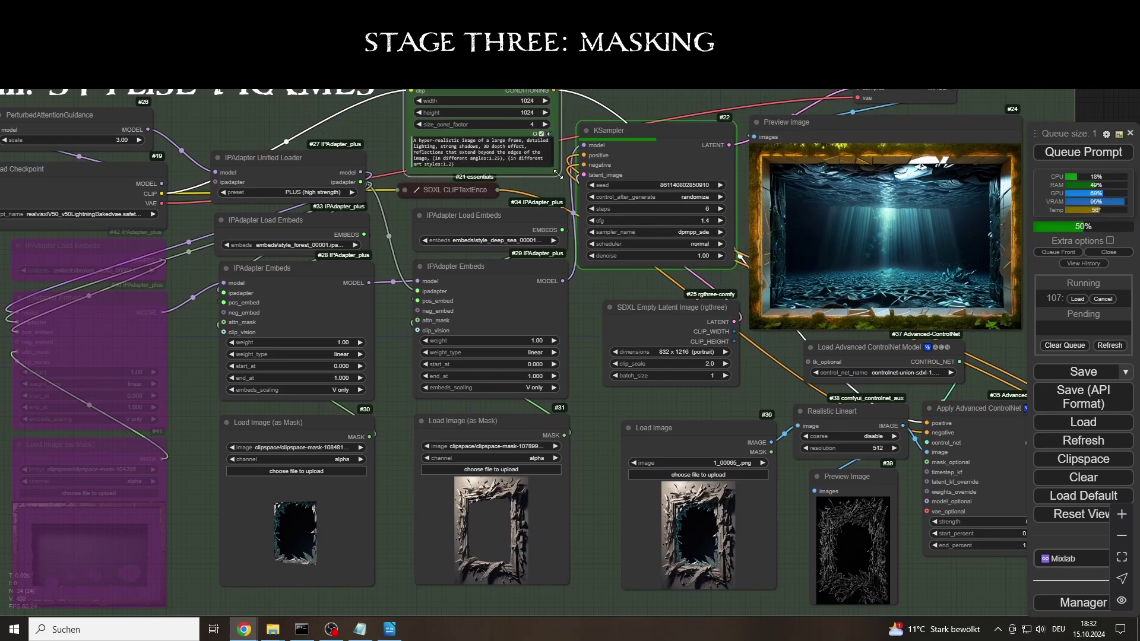
drag(476, 189, 508, 191)
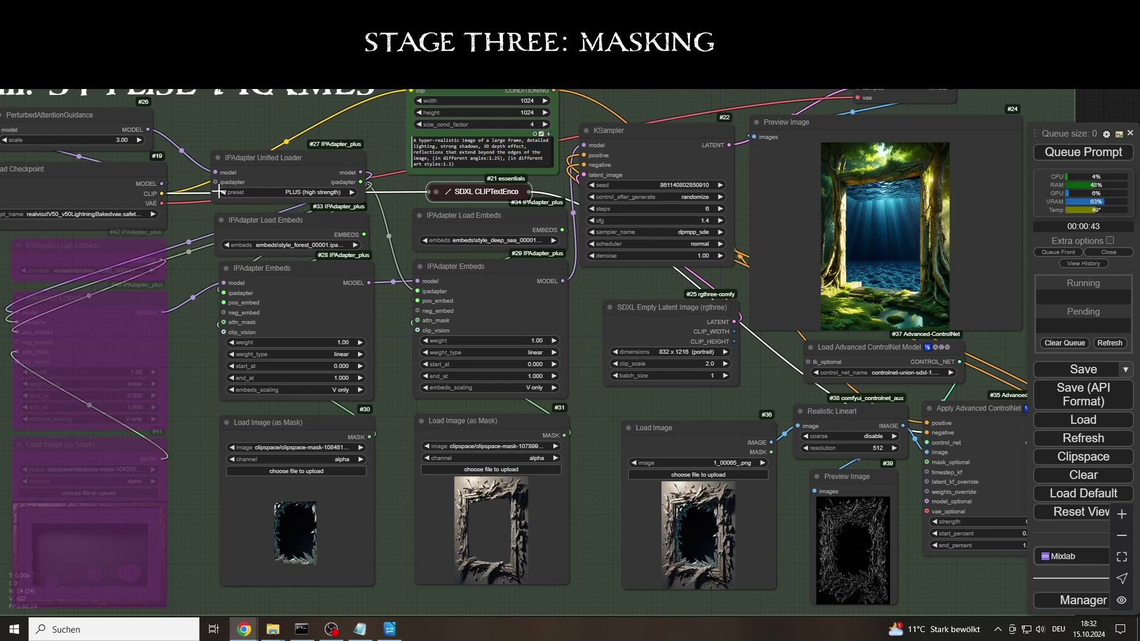
Change the frame's embeds file from the forest style to dark_00001.ipadpt and queue the prompt
click(291, 246)
click(346, 418)
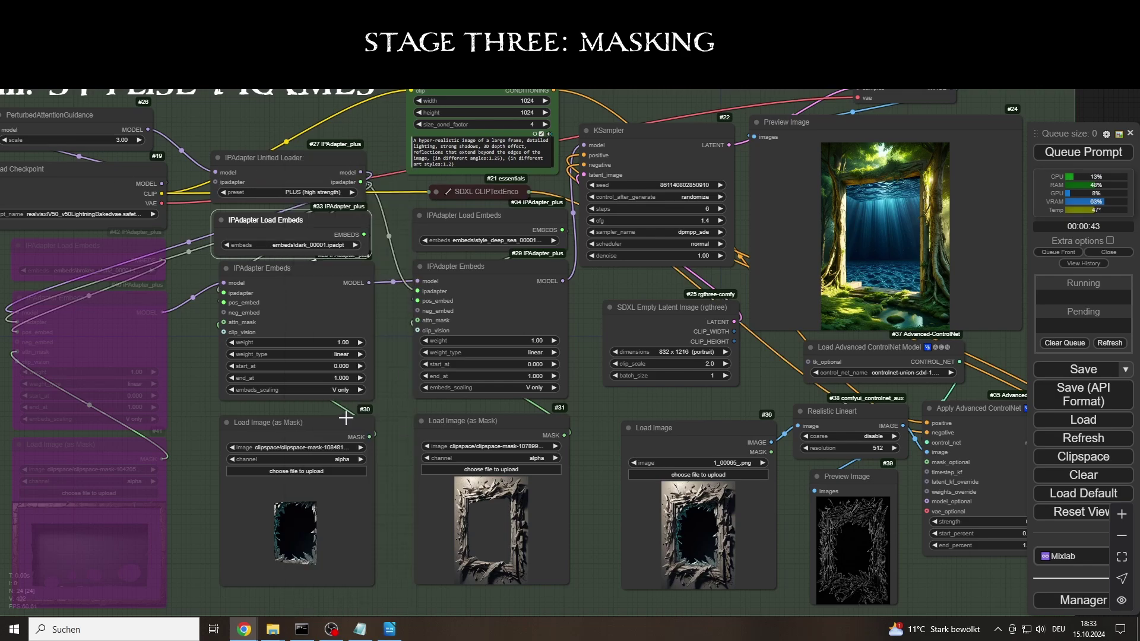
click(1083, 153)
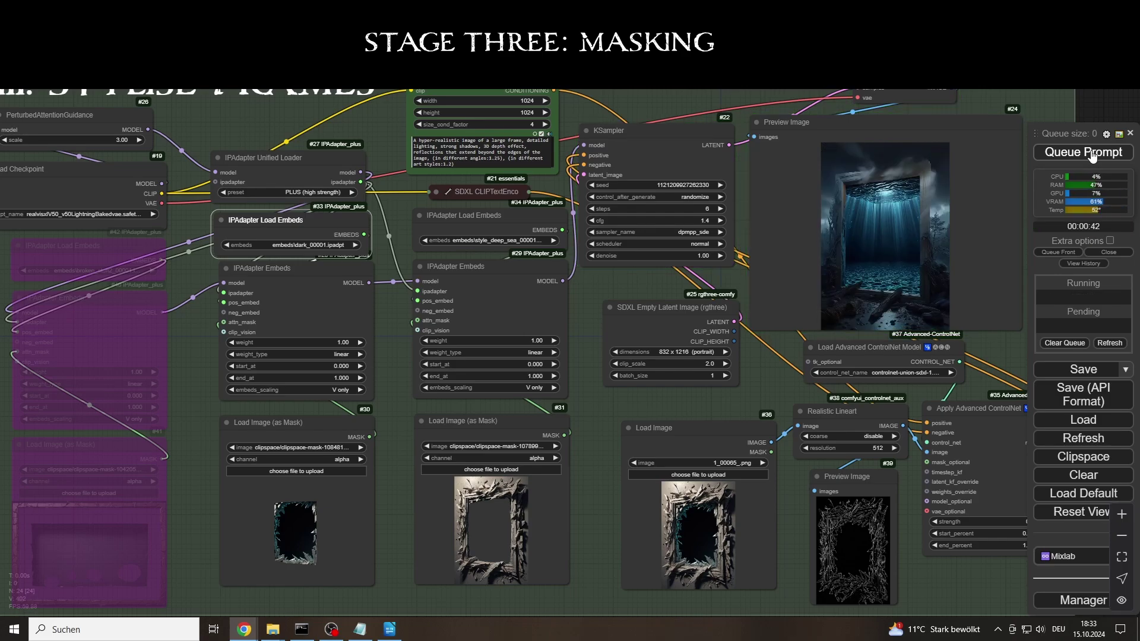
Resize the Preview Image node to fit the portrait result, and move the nodes around it, including the ControlNet loader, out of the way
drag(1020, 328, 934, 387)
drag(951, 347, 980, 585)
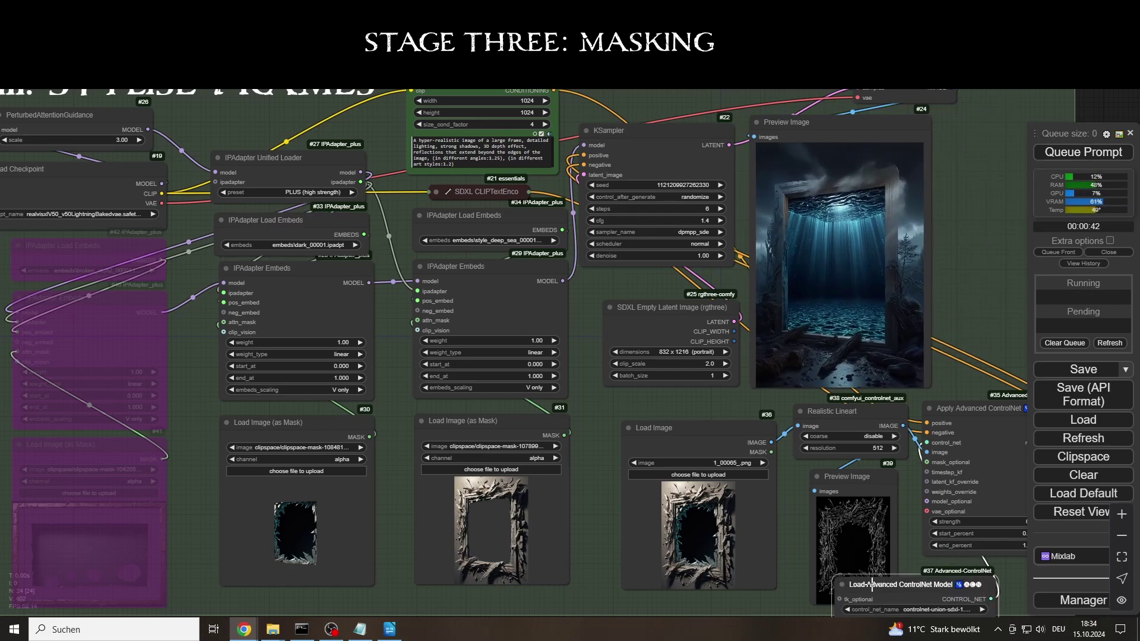
click(839, 585)
drag(866, 585, 952, 580)
drag(914, 98, 702, 87)
drag(831, 122, 851, 92)
drag(952, 358, 956, 384)
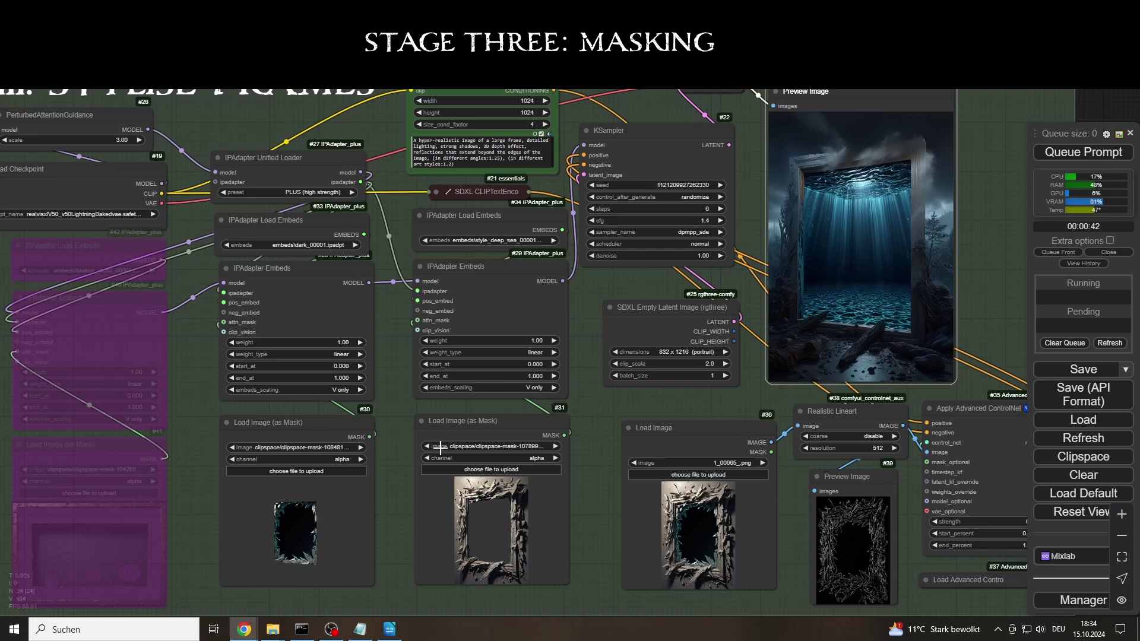
Choose another embeds file in the Load Embeds node for the deep-sea style and queue the prompt
click(498, 240)
click(563, 502)
click(1083, 153)
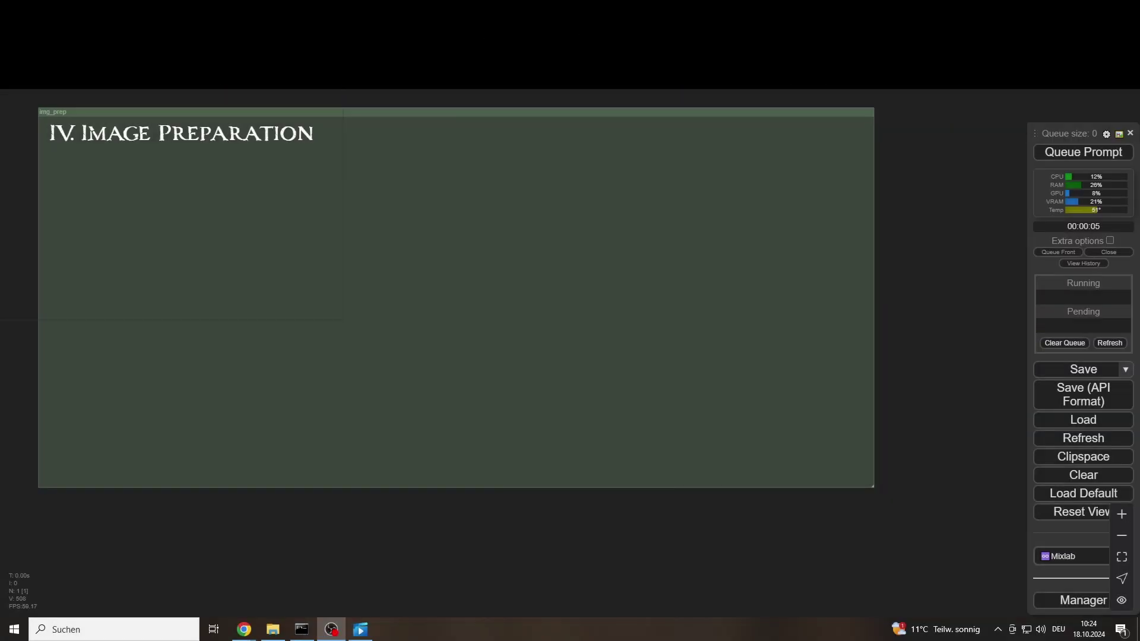
Add a Load Image node to the empty Image Preparation group
scroll(193, 210, up, 3)
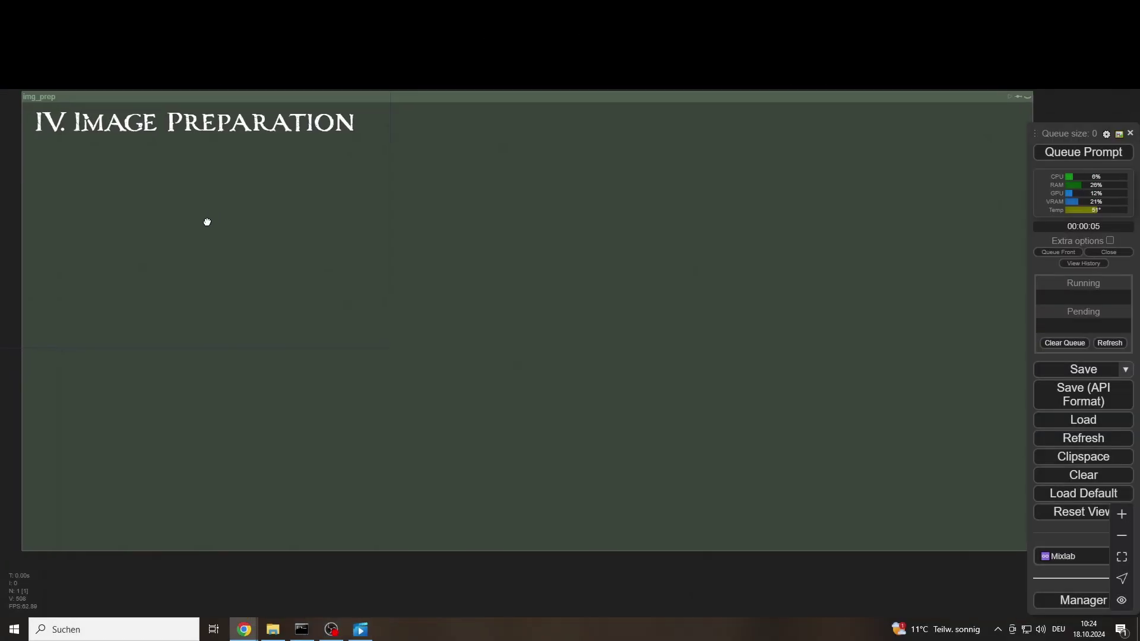
double_click(98, 197)
text(load)
key(Return)
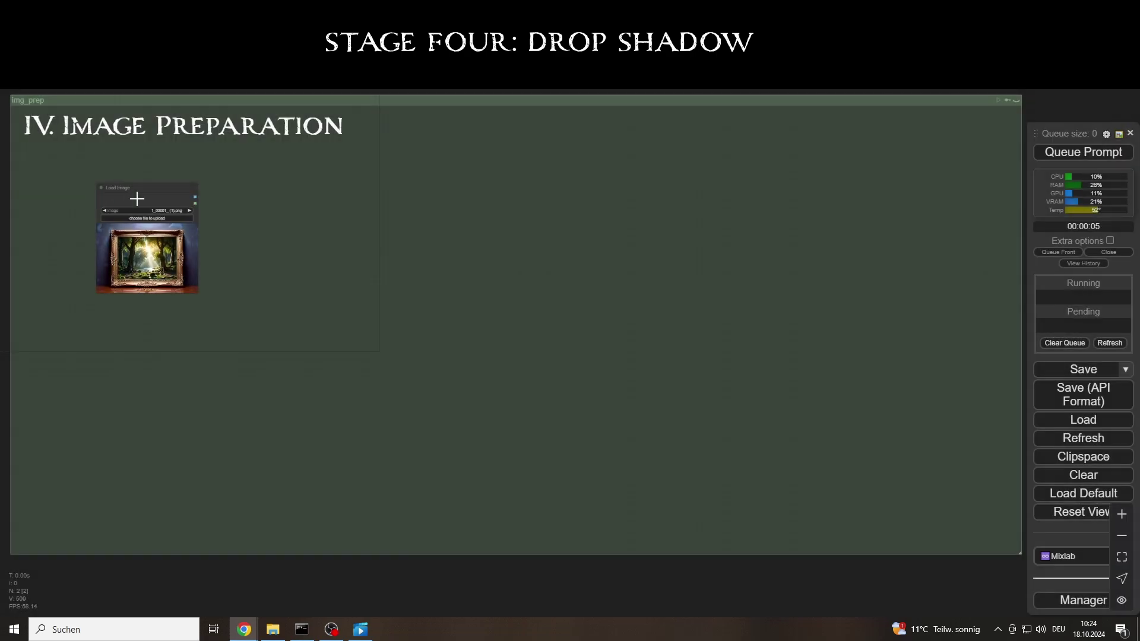
Add the essentials Image Resize node beside the Load Image node
double_click(229, 198)
text(image resize)
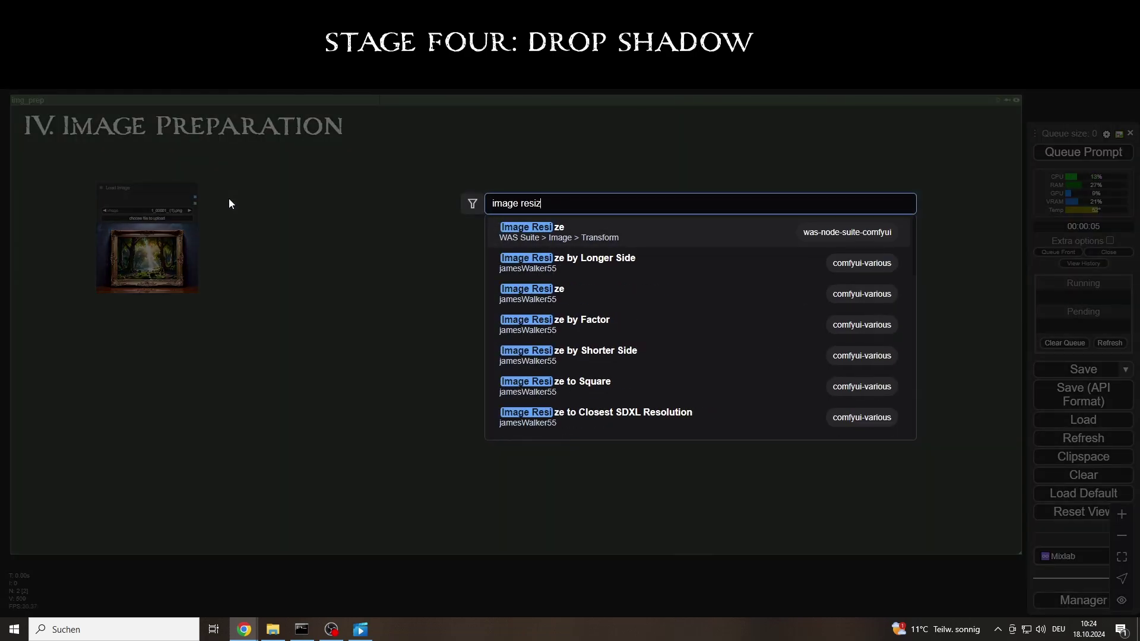
key(Down)
key(Down)
key(Down)
key(Down)
key(Down)
key(Down)
key(Down)
key(Down)
key(Up)
key(Return)
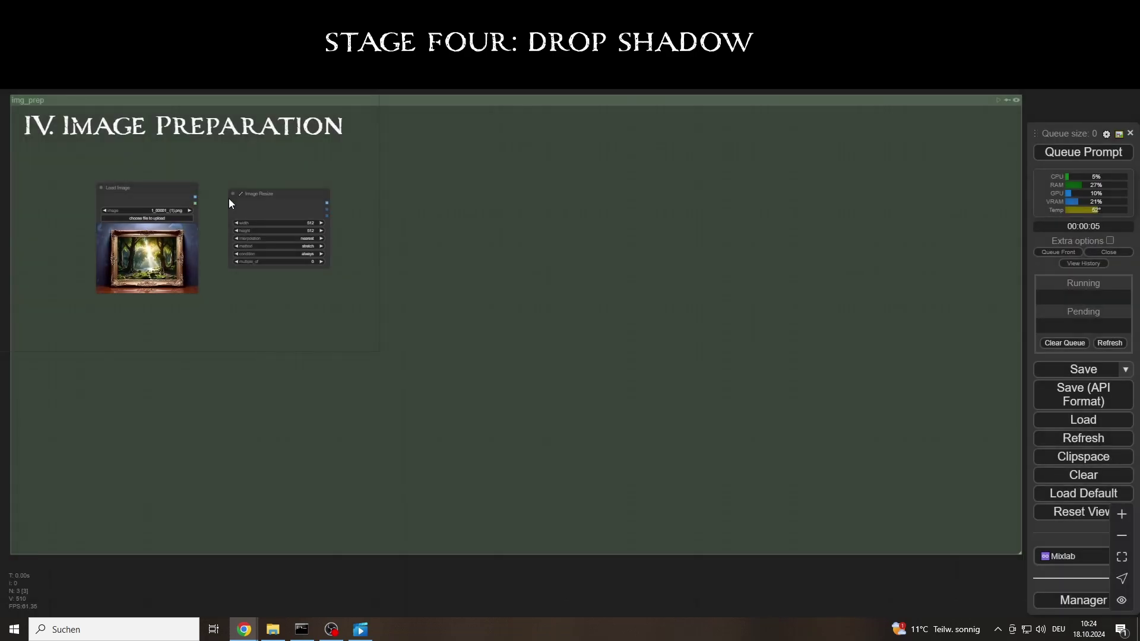
Add the essentials Image Remove Background node beside the Image Resize node
double_click(385, 204)
text(imagew)
key(BackSpace)
text(rem)
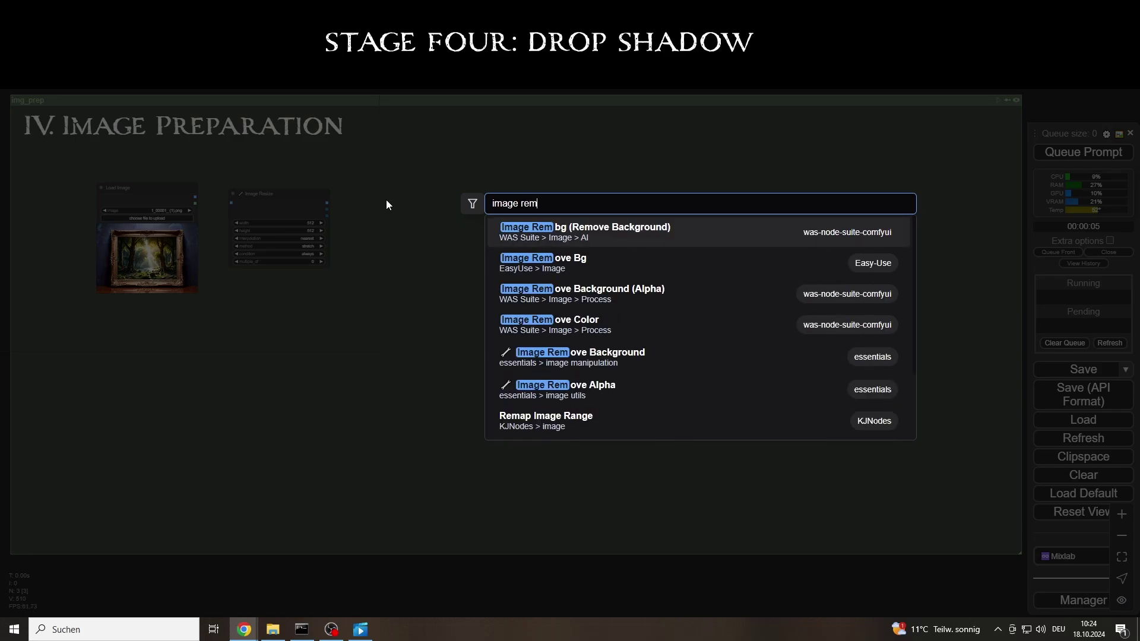
key(Down)
key(Down)
key(Down)
key(Down)
key(Return)
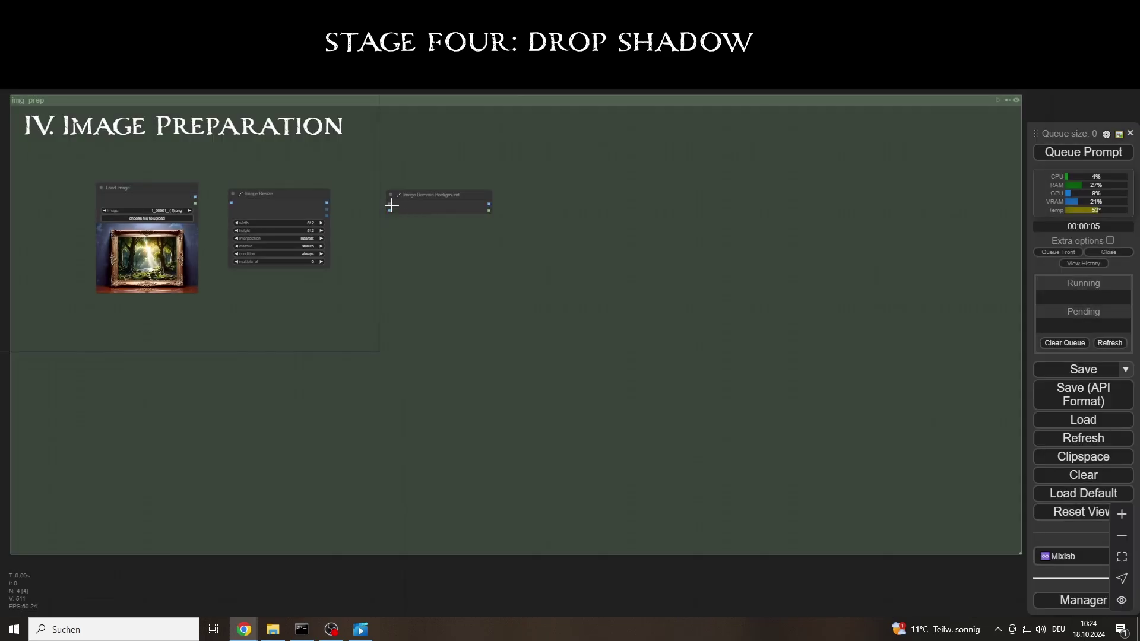
Attach a RemBG Session node to Image Remove Background, using the model isnet-general-use: general purpose
drag(388, 205, 373, 232)
click(393, 293)
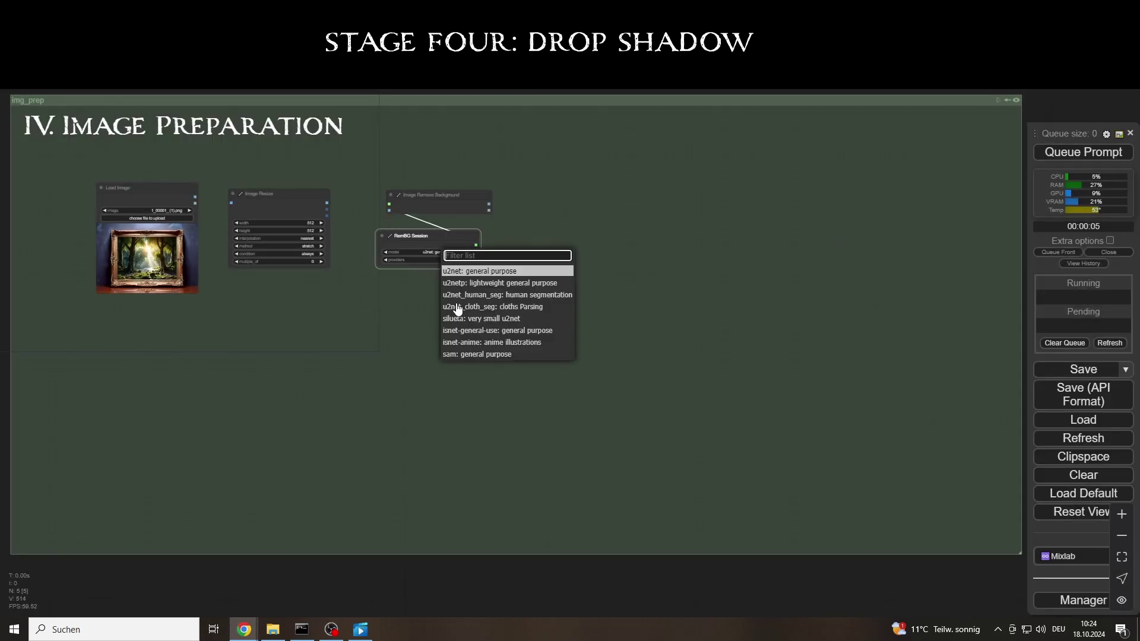
click(450, 252)
click(476, 336)
Add linked Preview Image and Mask Preview nodes for the Image Remove Background outputs and line them up in a row
drag(489, 204, 565, 200)
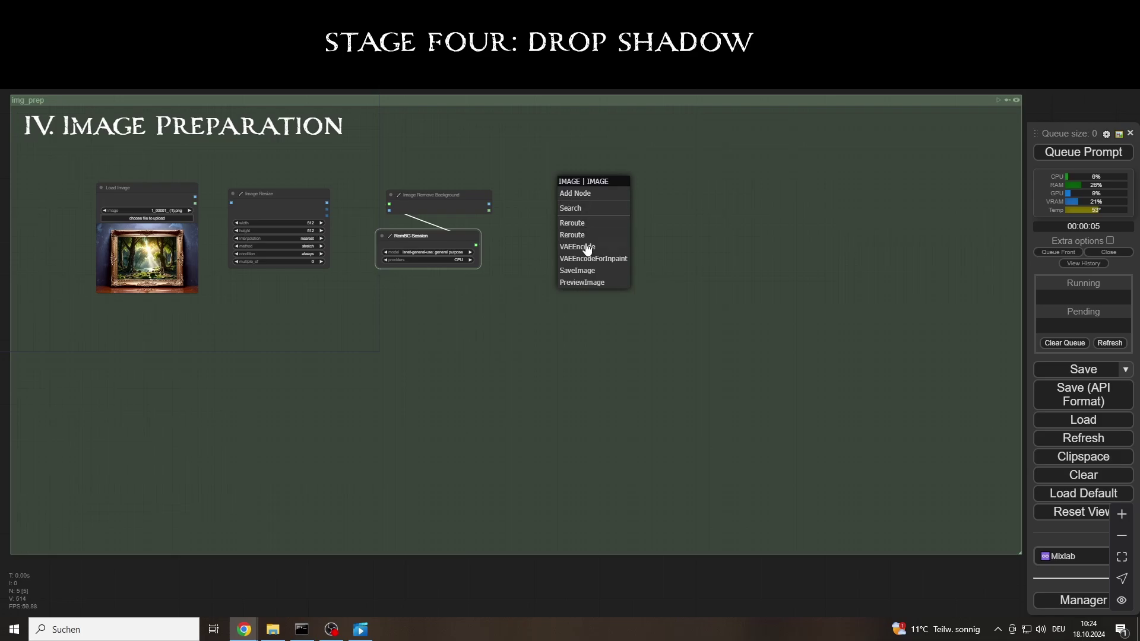
click(583, 282)
double_click(546, 244)
text(mask preview)
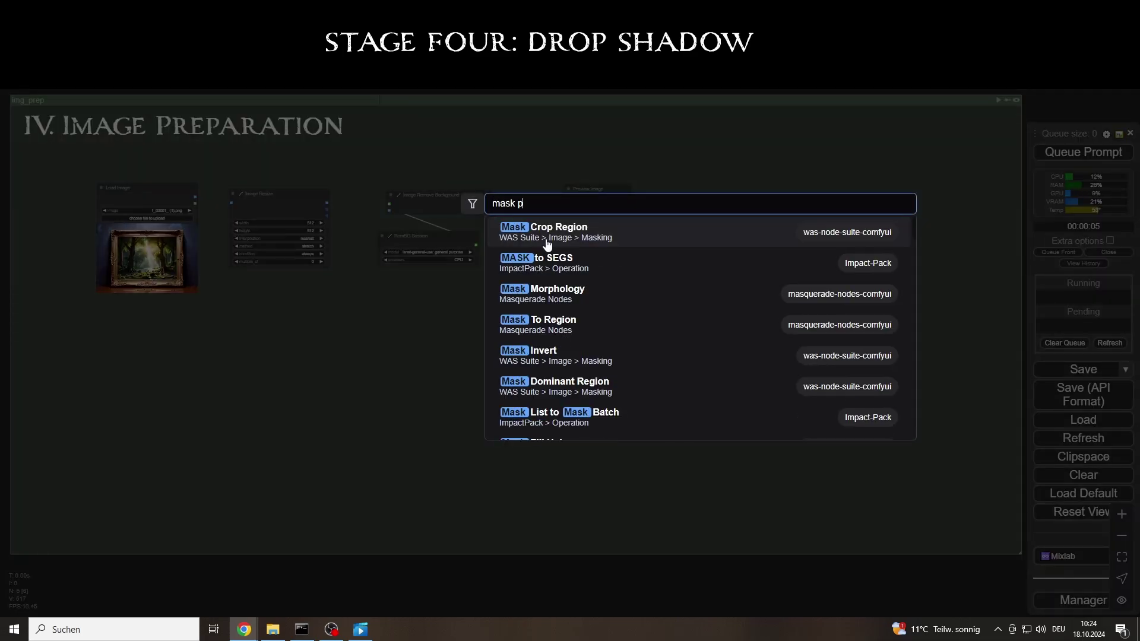
key(Return)
drag(490, 211, 549, 242)
drag(585, 190, 526, 197)
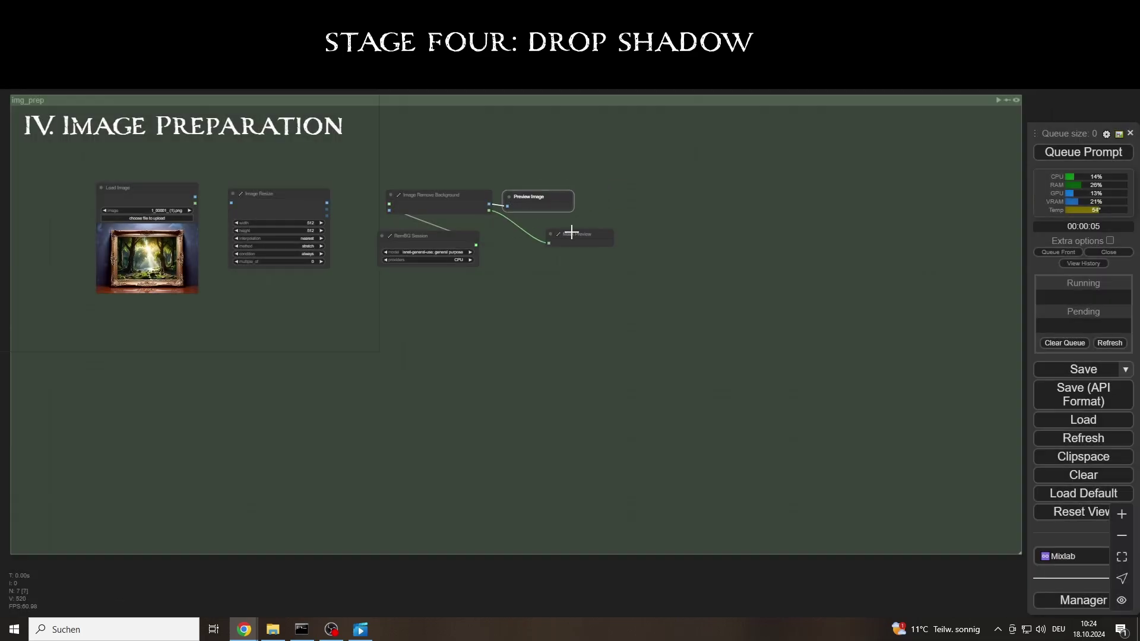
drag(571, 233, 604, 194)
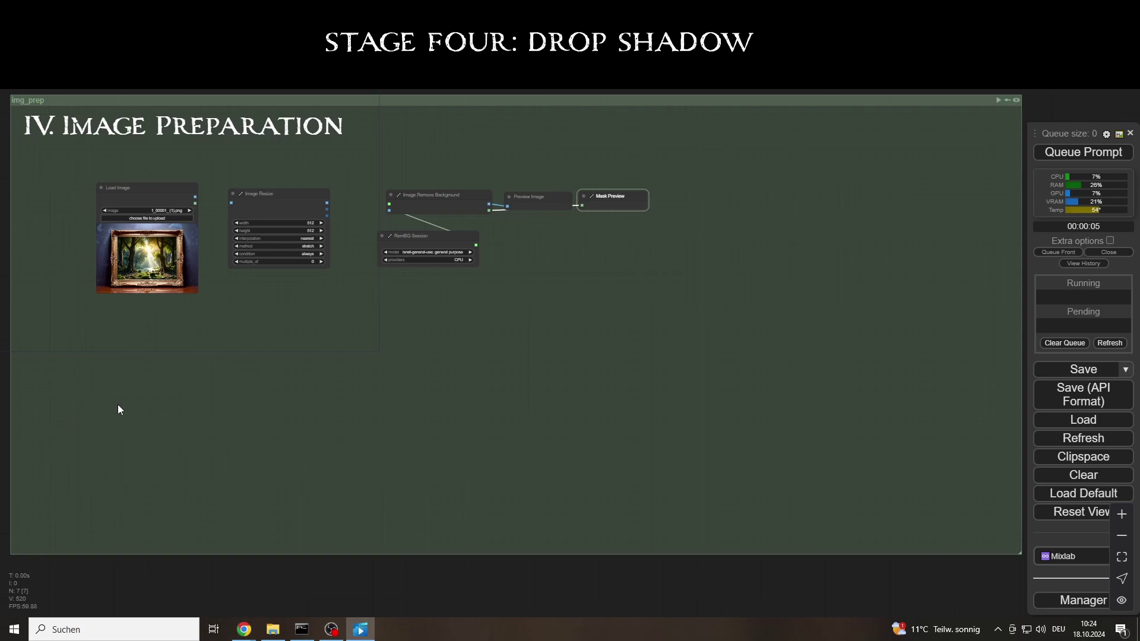
Add a GroundingDinoSAMSegment (segment anything) node below the background removal branch
double_click(269, 360)
text(ground)
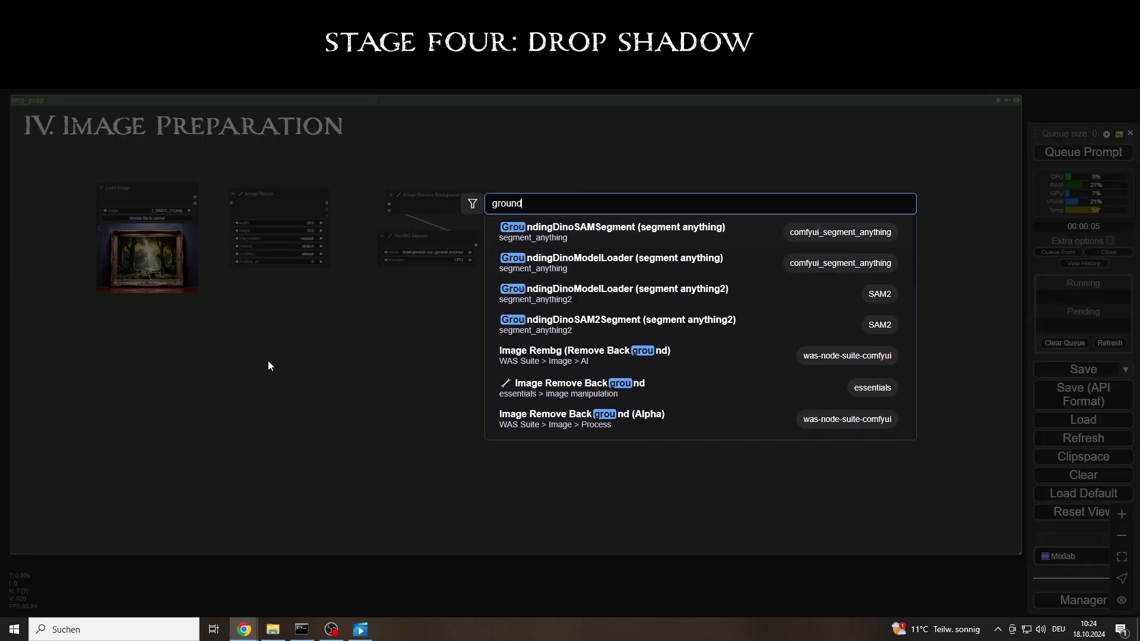
key(Return)
Feed the segment node with a SAMLoader (Impact) and a GroundingDinoModelLoader (segment anything2) using GroundingDINO_SwinB (938MB)
drag(258, 352, 214, 410)
click(237, 406)
click(211, 370)
click(235, 390)
click(257, 475)
click(226, 422)
click(247, 435)
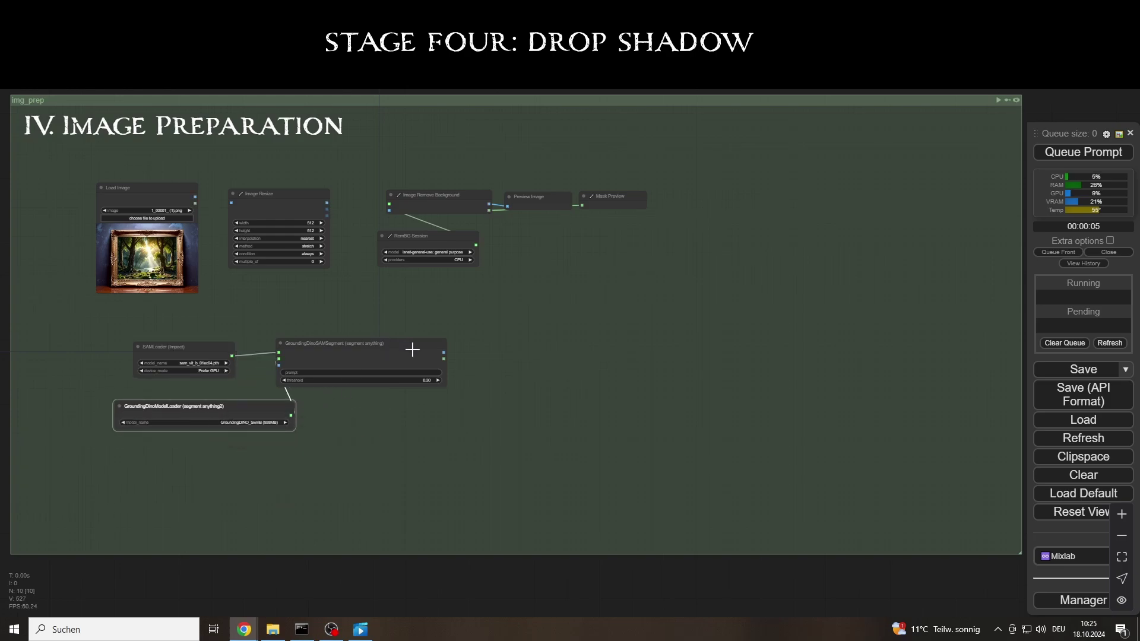
Add Preview Image and Mask Preview nodes for the image and mask outputs of GroundingDinoSAMSegment
drag(444, 352, 492, 338)
click(518, 438)
mouse_move(611, 198)
mouse_down()
mouse_move(540, 372)
mouse_move(526, 379)
mouse_move(593, 342)
mouse_move(505, 344)
mouse_up()
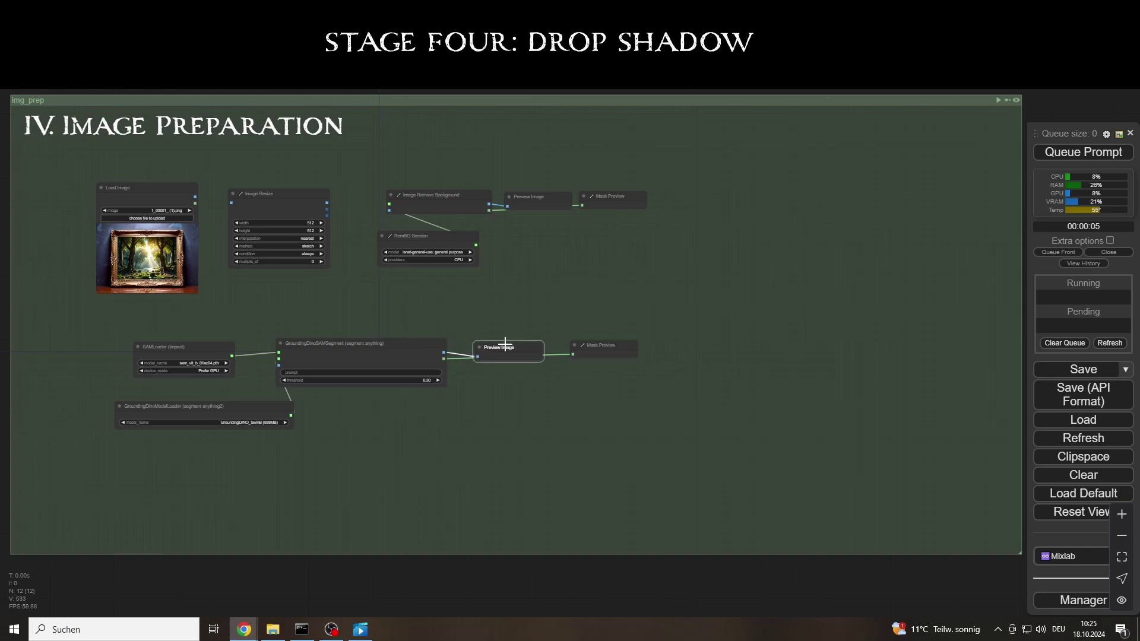
Link Load Image through Image Resize to the image inputs of Image Remove Background and GroundingDinoSAMSegment
drag(197, 196, 181, 193)
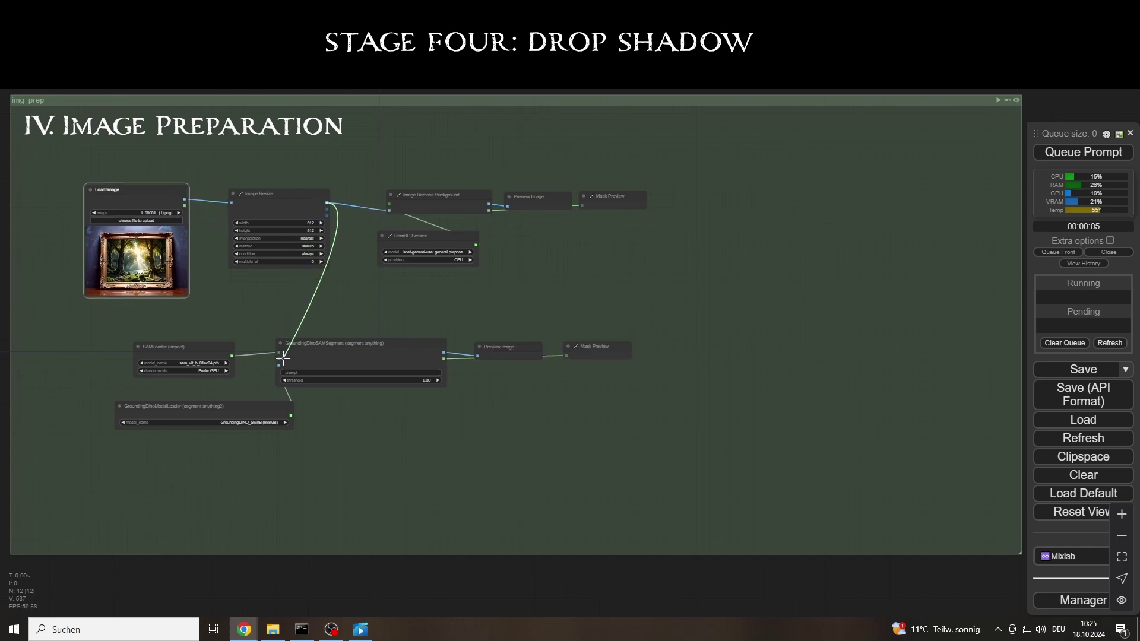
drag(281, 362, 279, 364)
scroll(389, 197, up, 2)
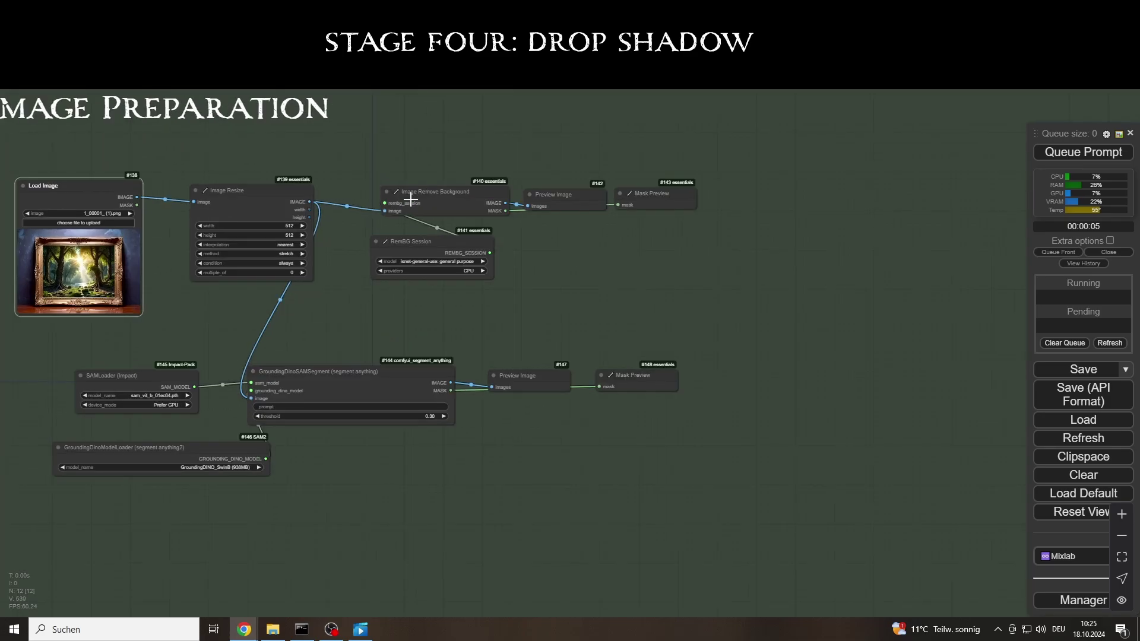
drag(501, 326, 537, 328)
drag(395, 386, 386, 378)
Set the Image Resize node to width 1216 and height 832 with the pad method
scroll(321, 220, up, 5)
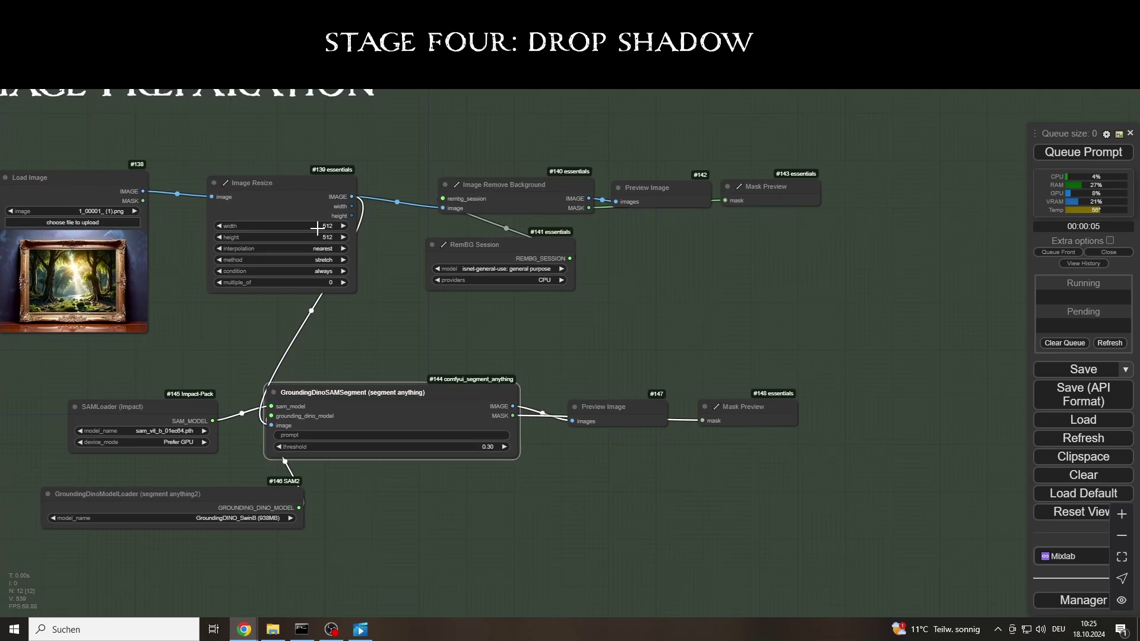
click(368, 203)
click(368, 203)
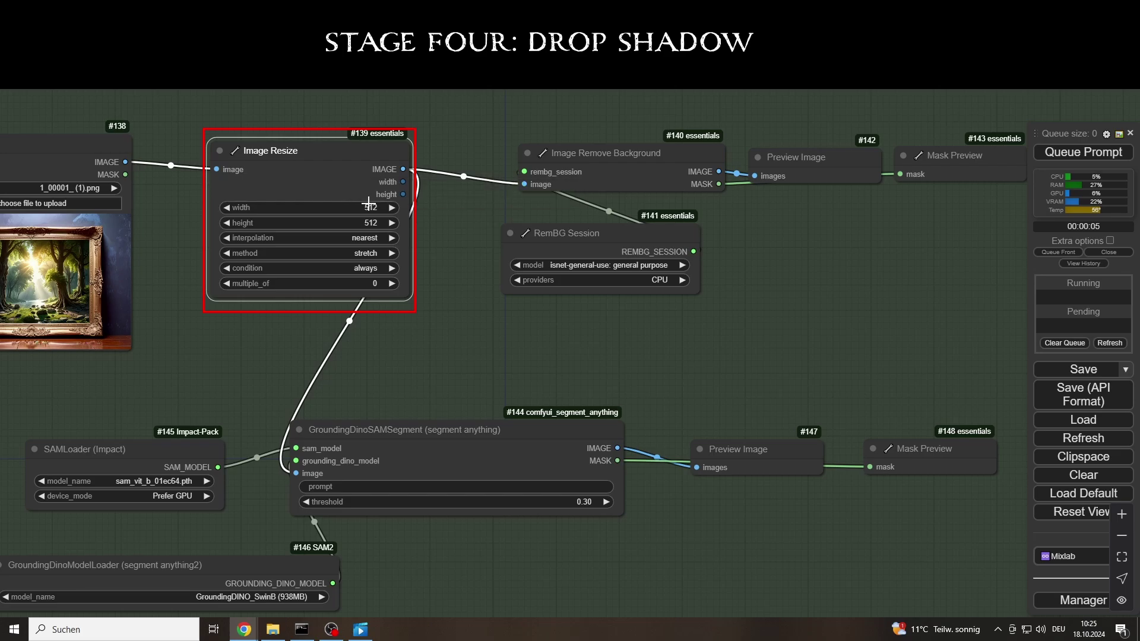
click(360, 222)
text(832)
key(Return)
click(357, 253)
click(365, 291)
drag(453, 318, 475, 306)
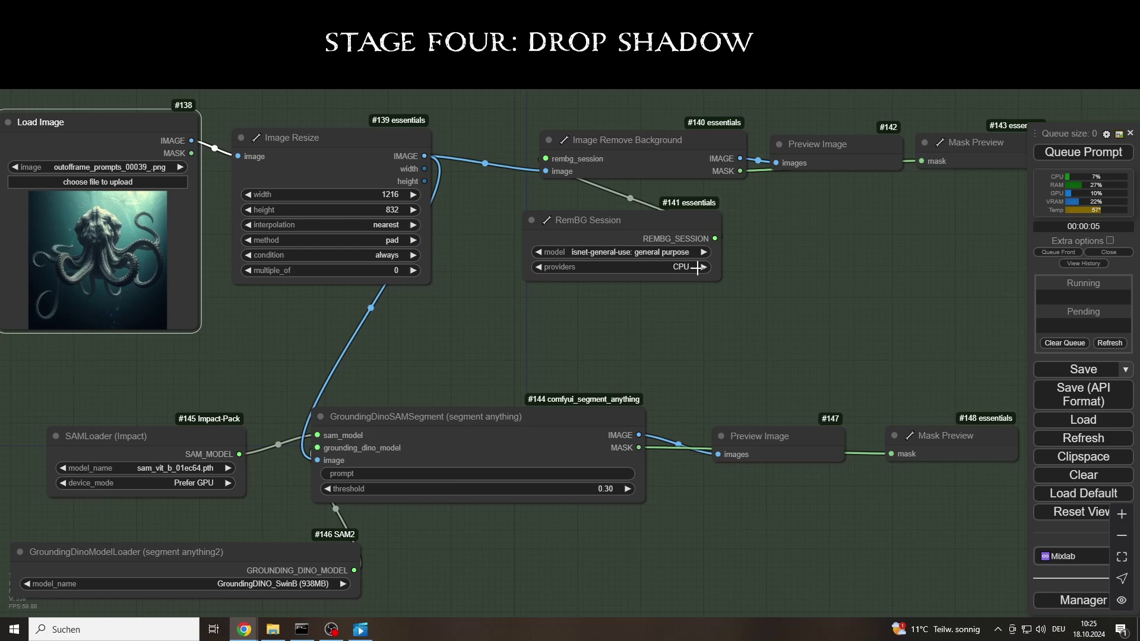
Mute all nodes of the background removal branch and of the GroundingDino segmentation branch
drag(607, 92, 957, 310)
key(ctrl+m)
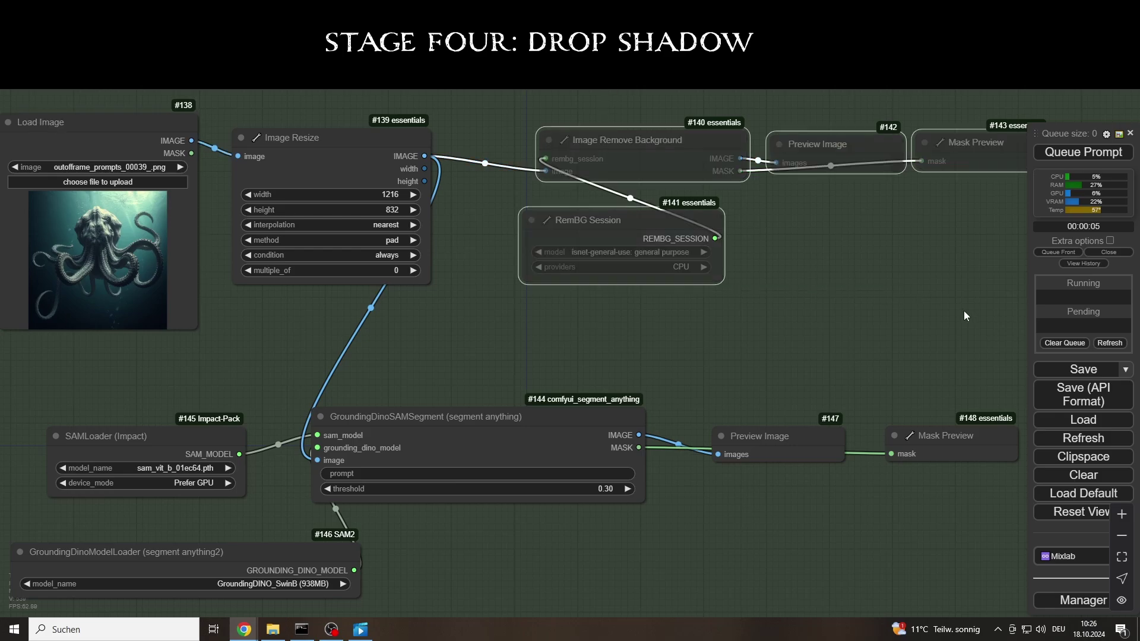
drag(21, 375, 932, 566)
key(ctrl+m)
Place an active Preview Image node below Image Resize, fed by the resized image, and queue the prompt
drag(831, 144, 340, 311)
mouse_move(425, 157)
mouse_down()
mouse_move(288, 331)
mouse_move(328, 310)
mouse_up()
key(ctrl+m)
drag(327, 141, 332, 89)
drag(323, 302, 325, 242)
click(1067, 153)
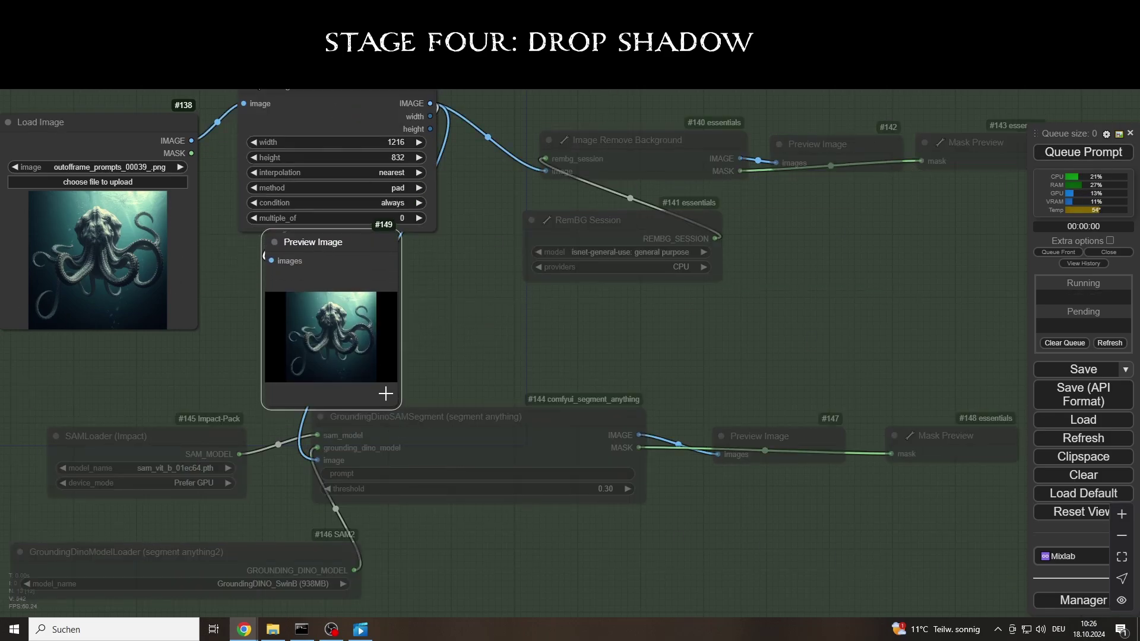
Enlarge the resized image's preview node, pin it below Image Resize, and adjust the Image Resize node's position
drag(397, 405, 444, 387)
drag(339, 244, 328, 250)
right_click(325, 247)
click(344, 409)
drag(332, 86, 339, 81)
key(alt+Tab)
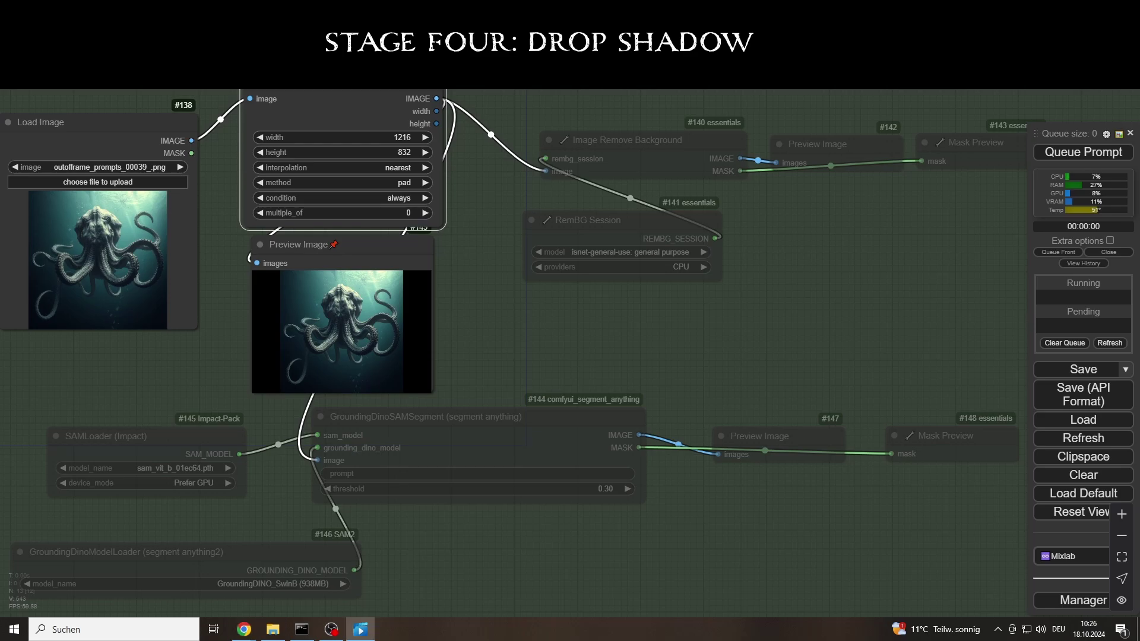
Unmute the segmentation branch and the background removal branch, and queue the prompt
ctrl+drag(591, 99, 960, 312)
ctrl+drag(127, 433, 967, 602)
key(ctrl+m)
click(967, 602)
ctrl+drag(511, 110, 989, 296)
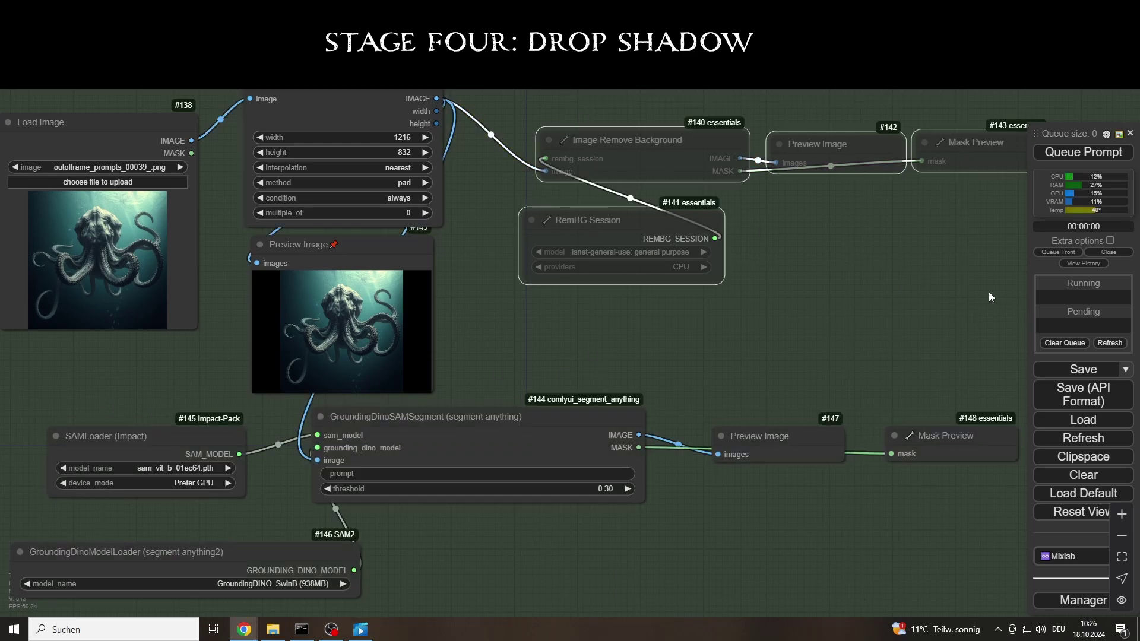
key(ctrl+m)
key(ctrl+Return)
Set the GroundingDinoSAMSegment prompt to "a kraken" and queue the workflow
scroll(803, 319, down, 1)
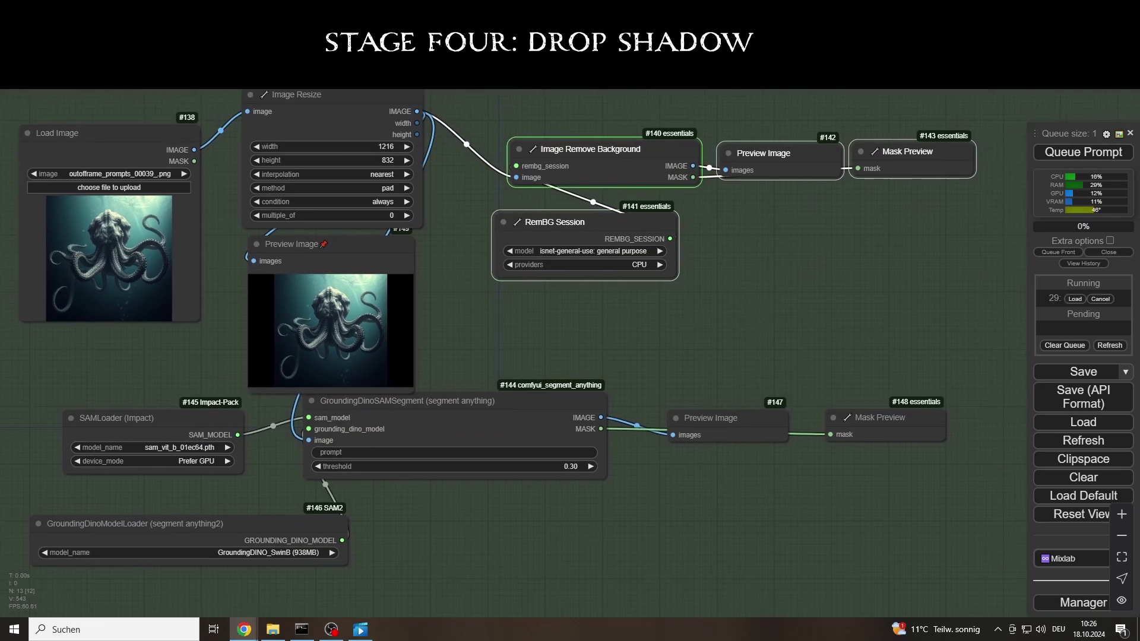
click(564, 452)
text(a kraken#)
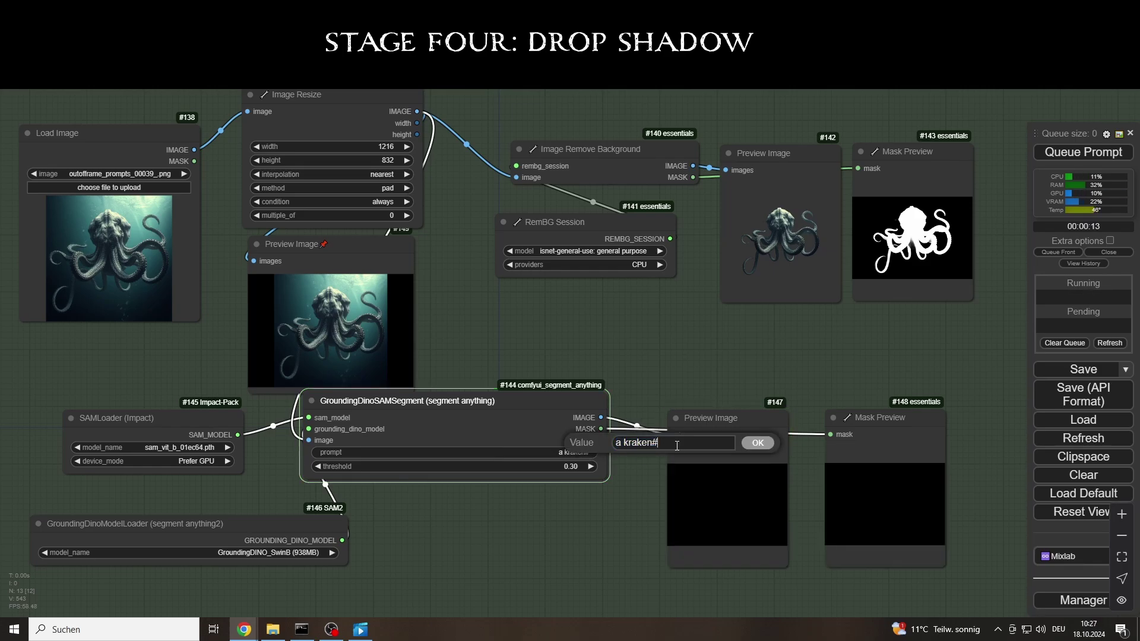
key(Return)
click(1035, 157)
drag(537, 392, 536, 404)
scroll(647, 343, down, 4)
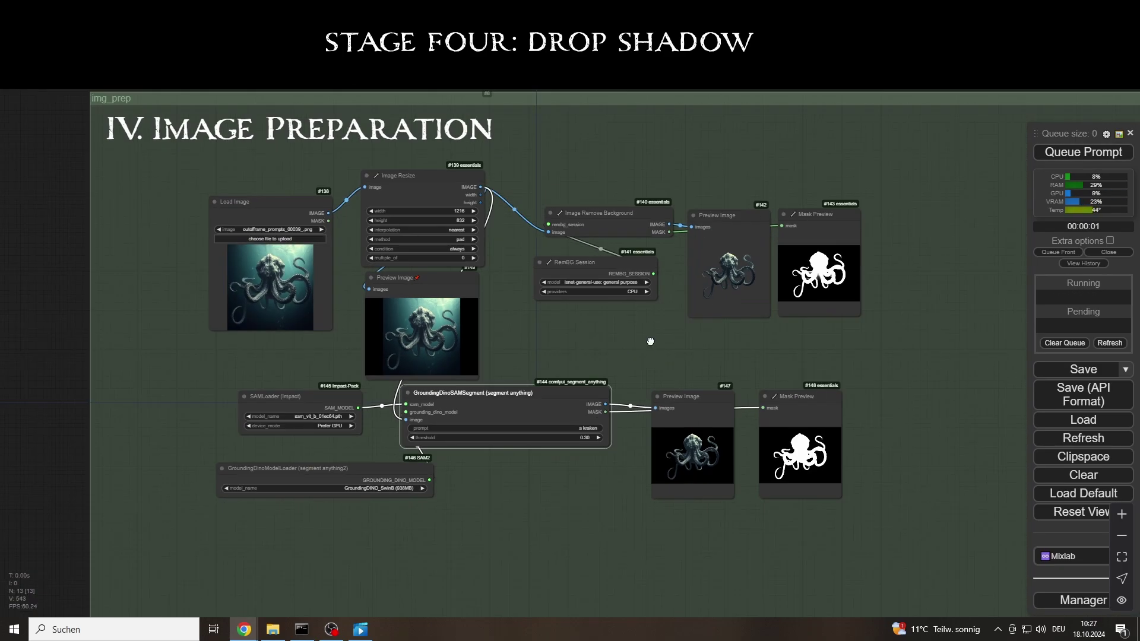
Add a LayerStyle: DropShadow V2 node in the empty area beyond the mask previews
drag(649, 341, 295, 313)
double_click(727, 286)
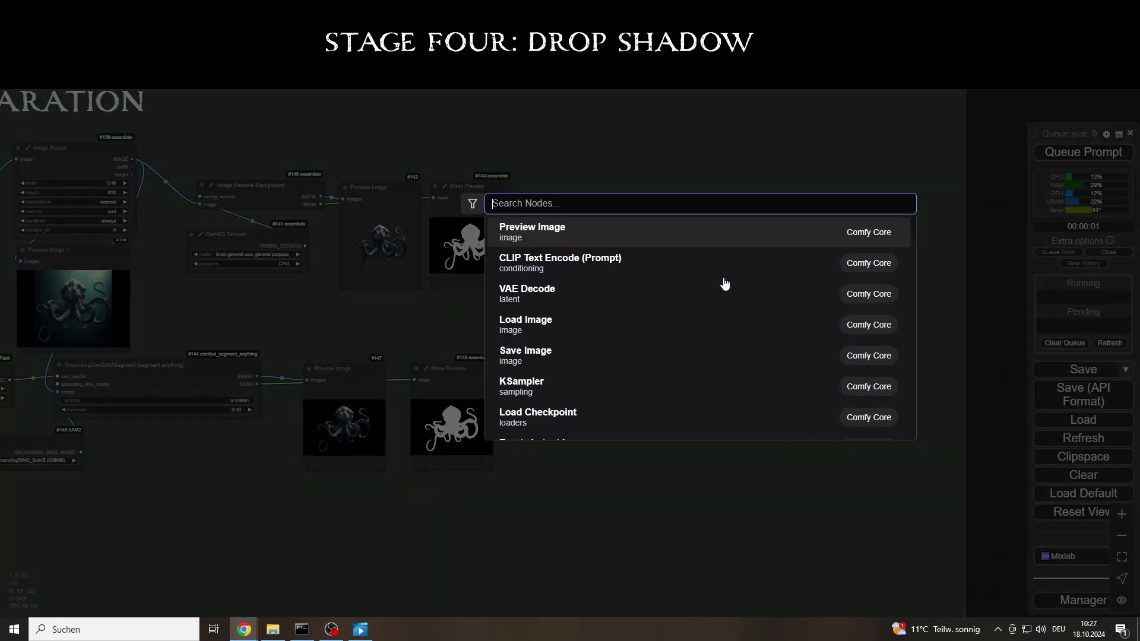
text(drop)
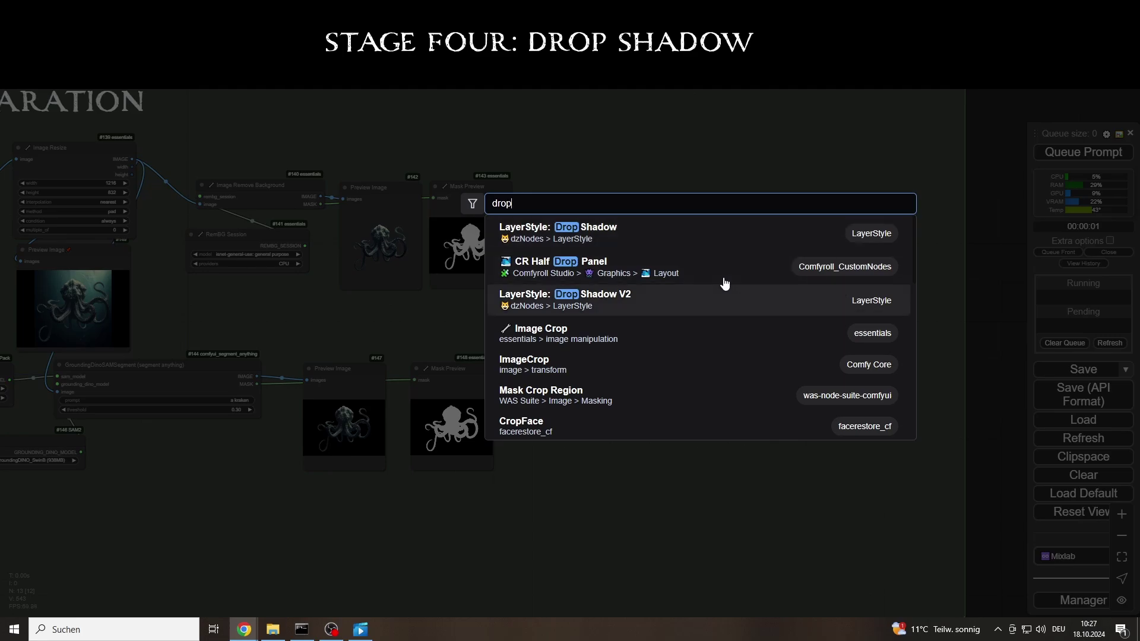
click(724, 284)
Add a Load Image node with black_1216_832 and feed it into the DropShadow V2 background_image input
double_click(640, 172)
text(load ij)
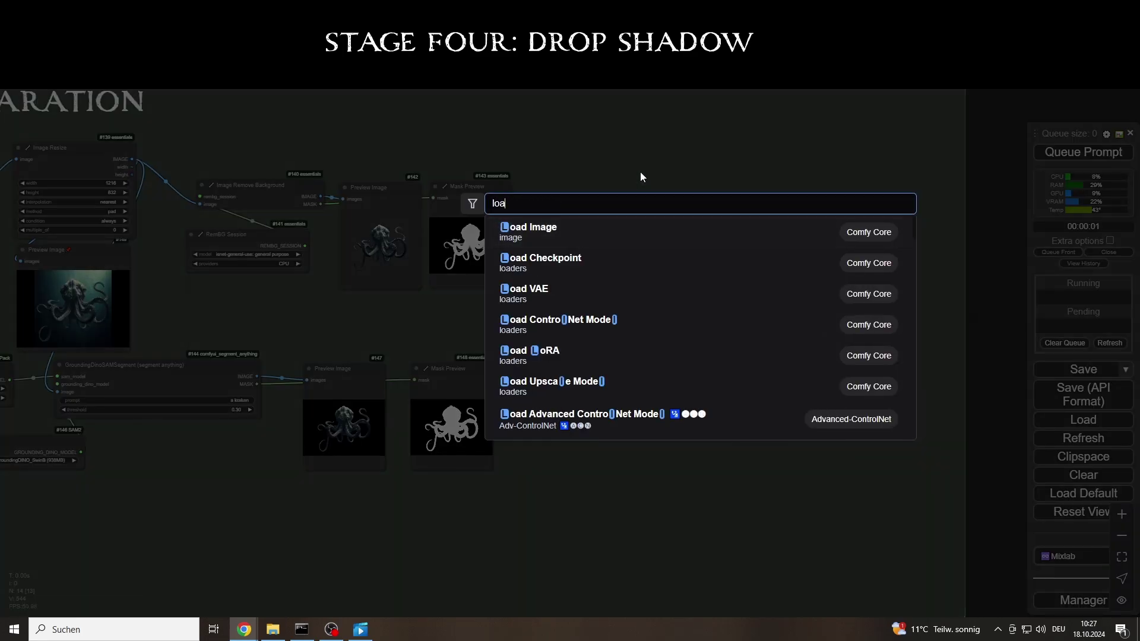
key(BackSpace)
key(Return)
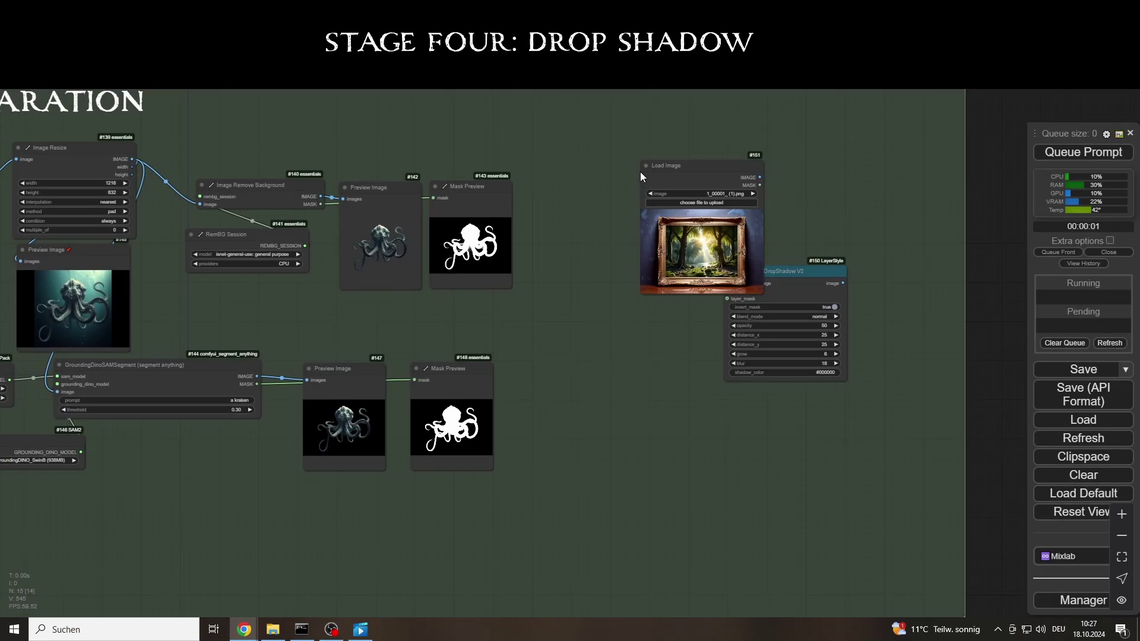
drag(669, 179, 620, 177)
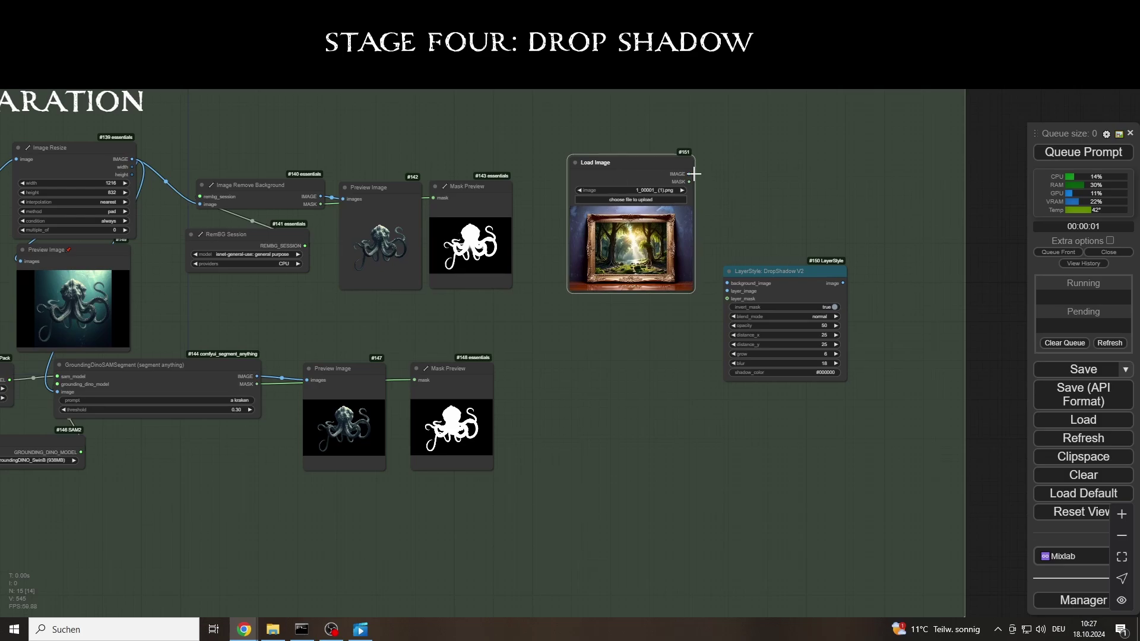
drag(728, 279, 728, 283)
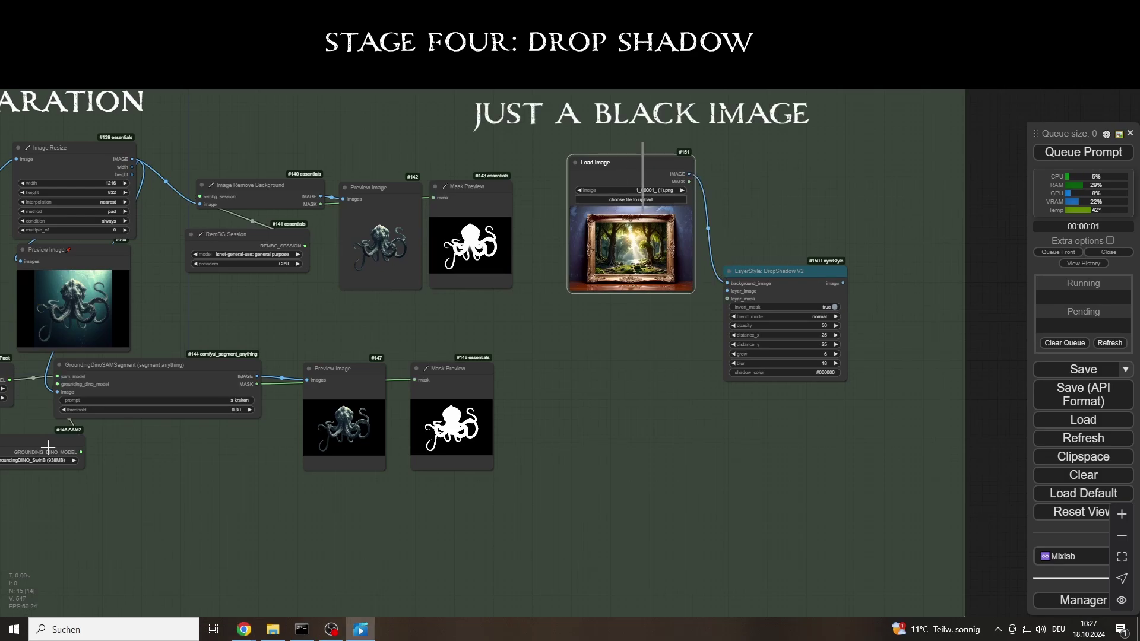
click(628, 201)
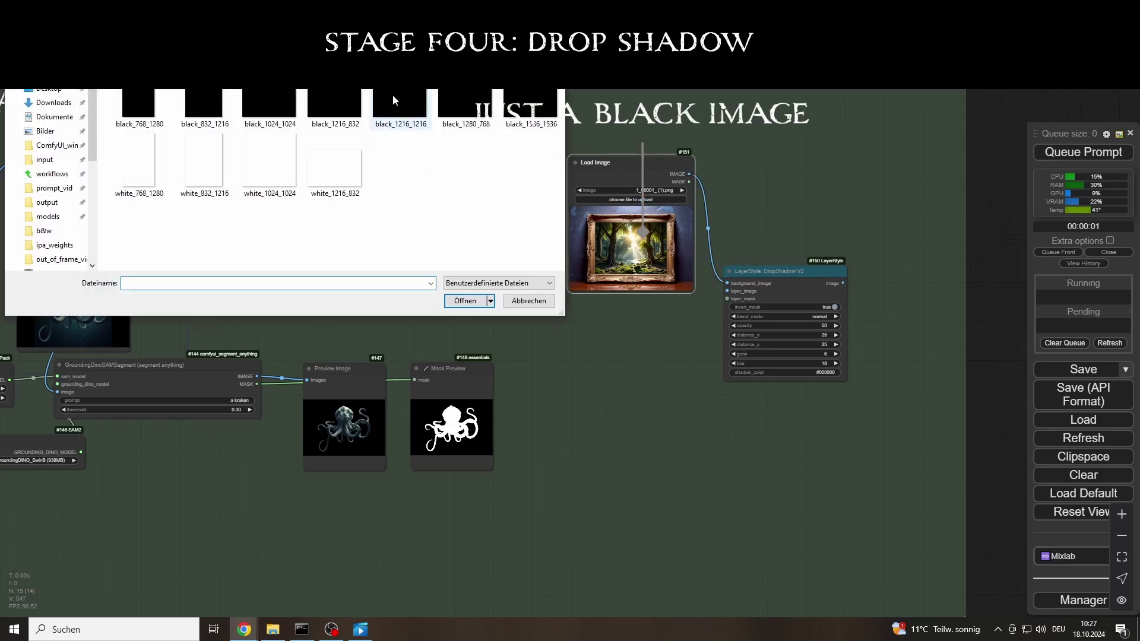
double_click(335, 106)
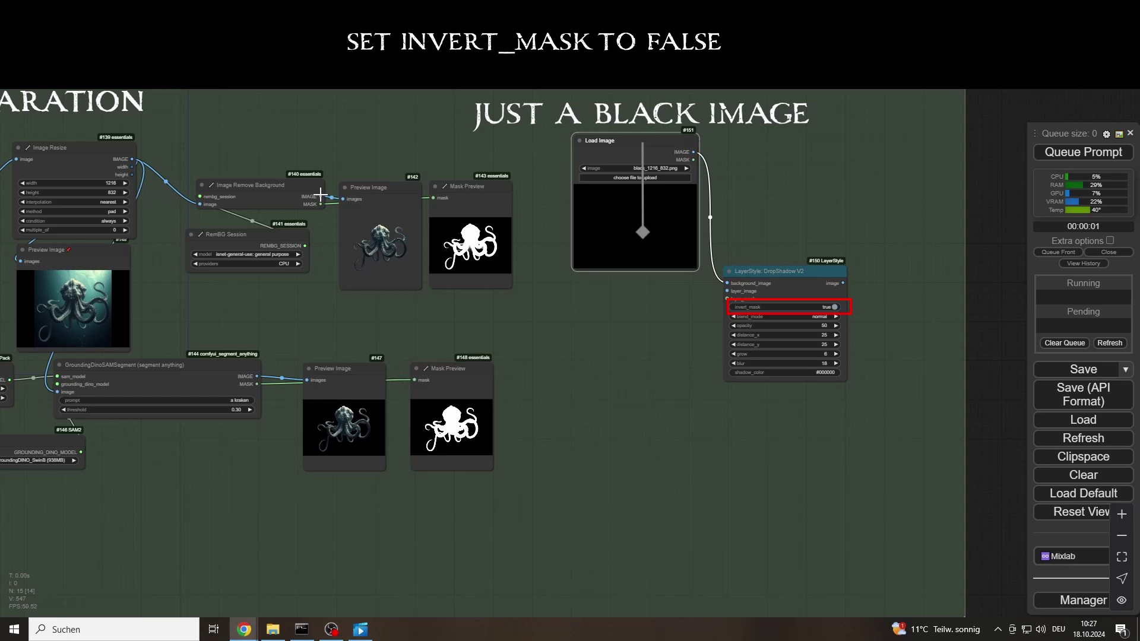
Connect Image Remove Background's image and mask to DropShadow V2's layer inputs and attach a Save Image node to its output
drag(321, 194, 729, 291)
drag(320, 205, 729, 299)
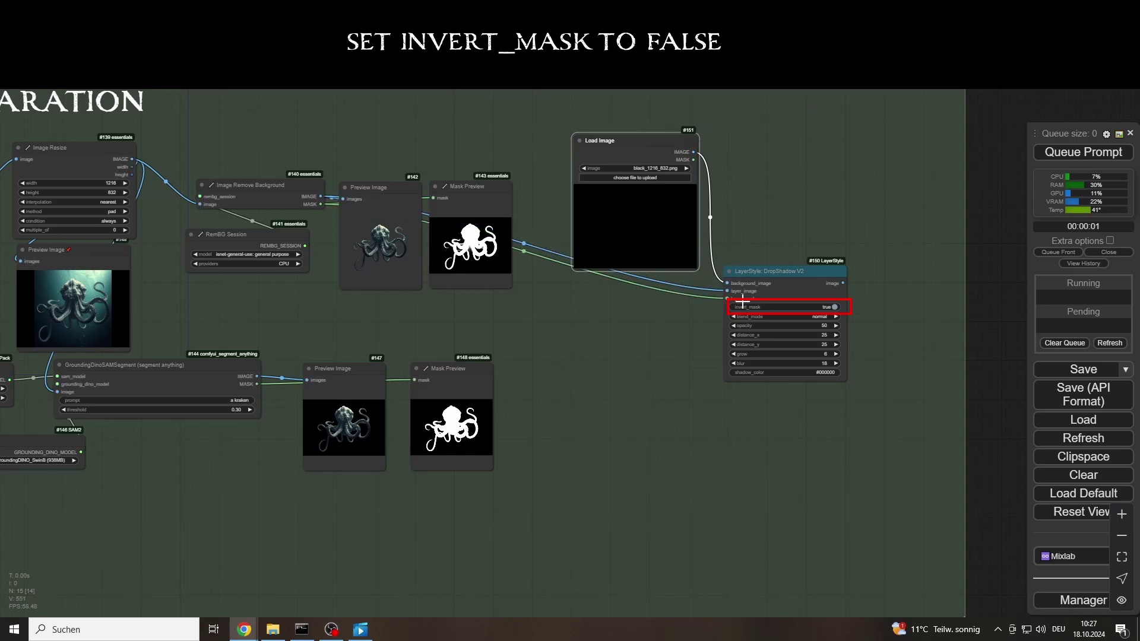
drag(843, 283, 625, 380)
click(734, 493)
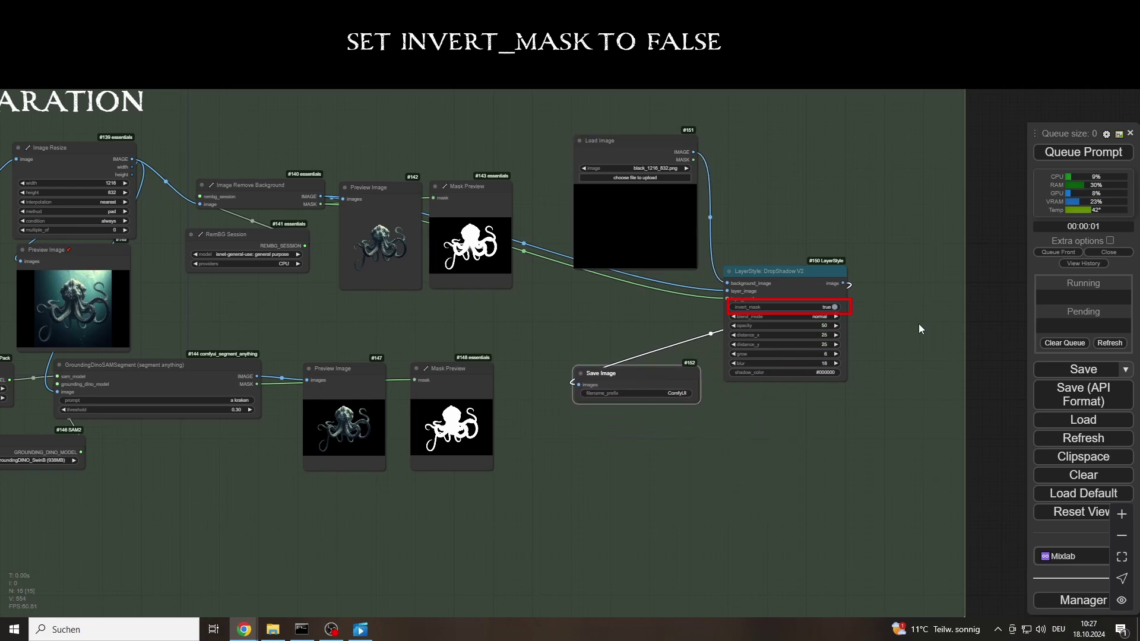
Set DropShadow V2's invert_mask to false and its shadow_color to #A9A9A9, copied from a pasted grey note
click(833, 307)
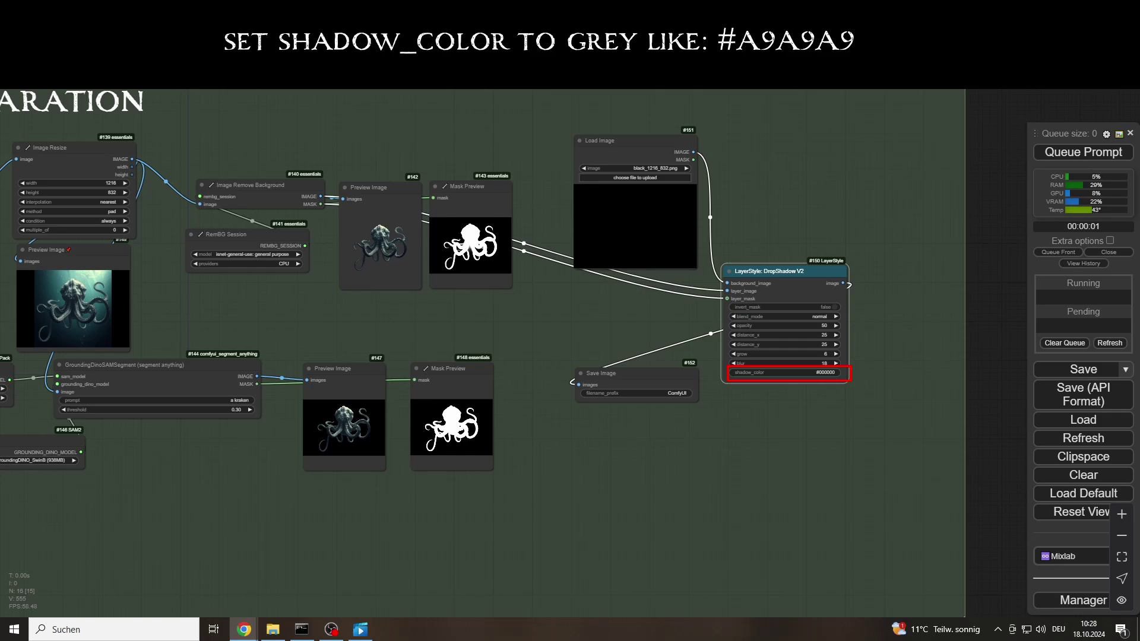
click(737, 169)
key(ctrl+v)
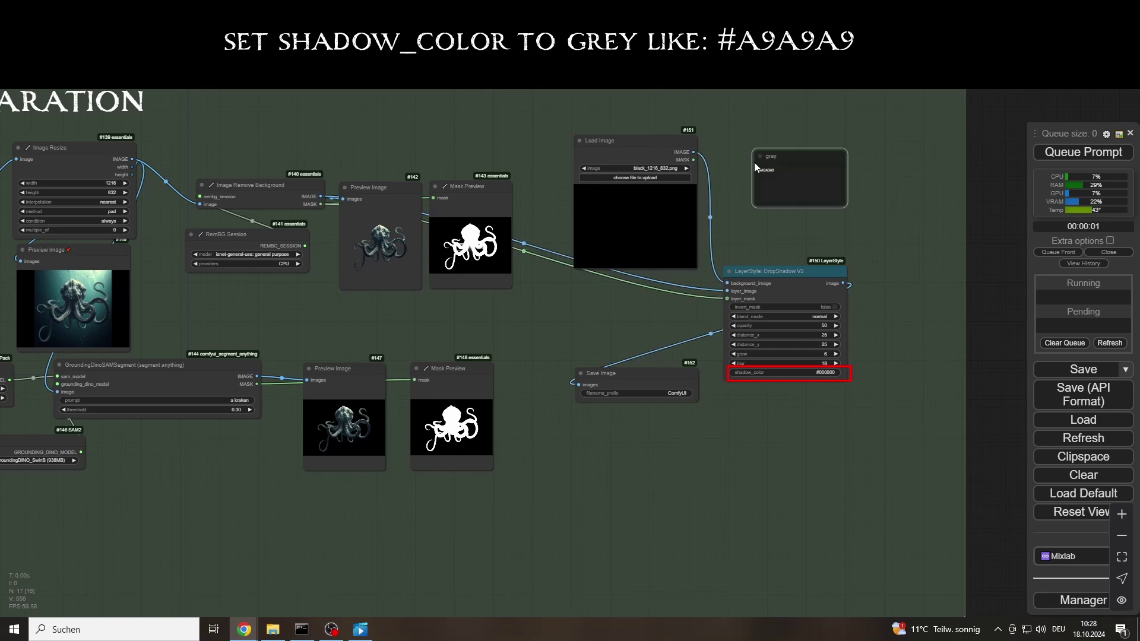
click(768, 172)
key(ctrl+a)
key(ctrl+c)
click(817, 372)
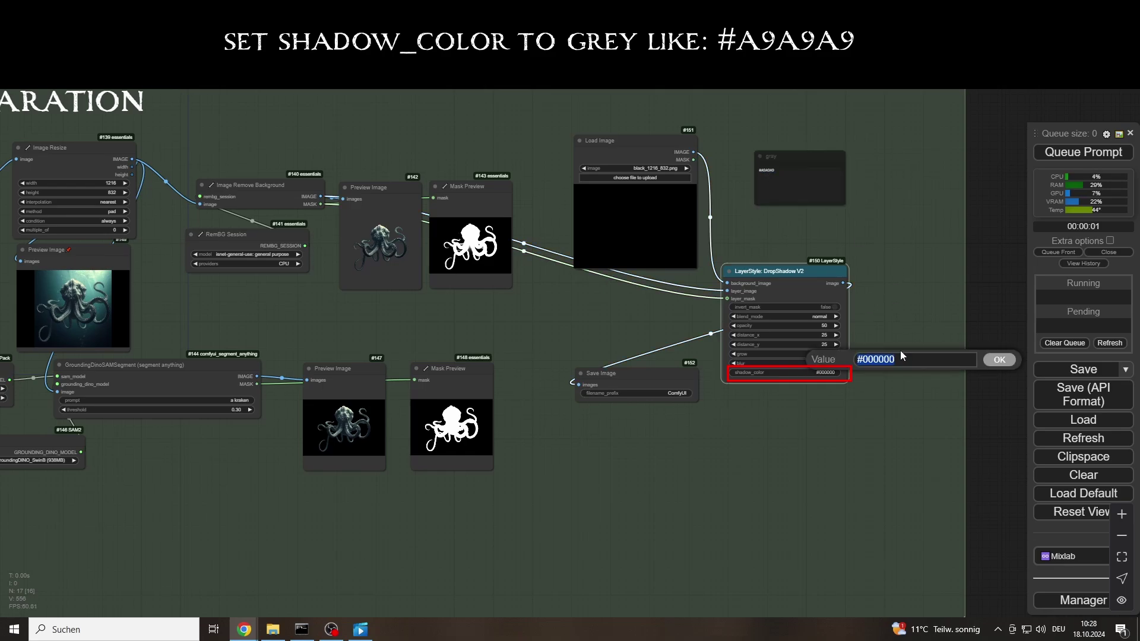
key(ctrl+v)
key(Return)
Adjust the Save Image node's position and line up SAMLoader and the GroundingDino model loader below GroundingDinoSAMSegment
drag(635, 374, 631, 361)
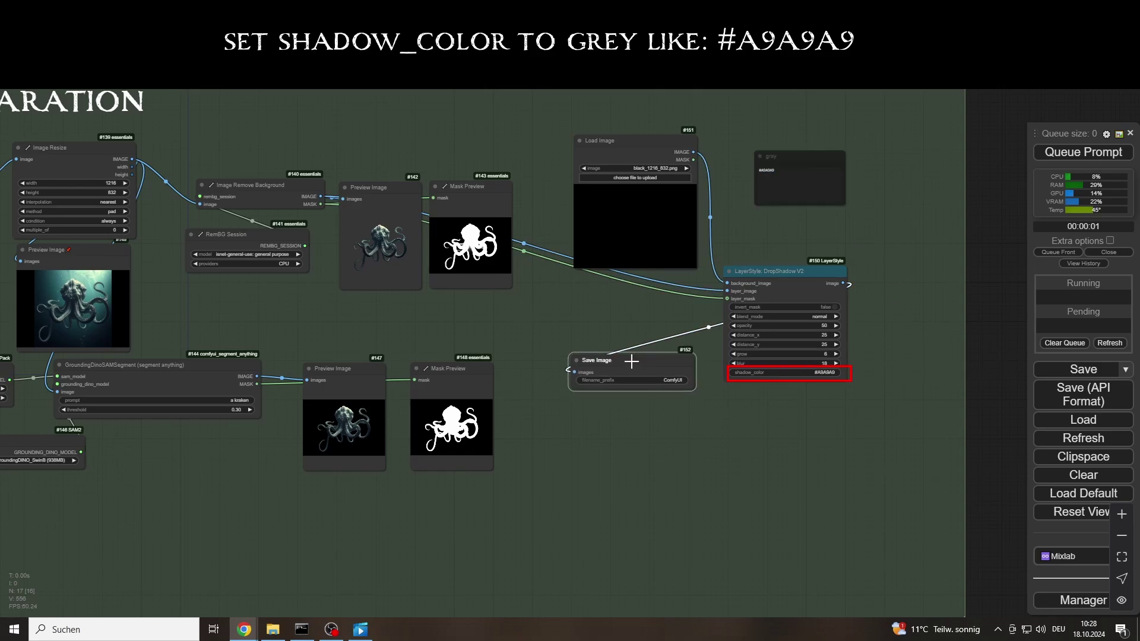
drag(147, 386, 149, 386)
drag(6, 368, 222, 430)
drag(60, 442, 69, 442)
Mute the segmentation branch including its image and mask previews, and queue the prompt
drag(181, 511, 39, 377)
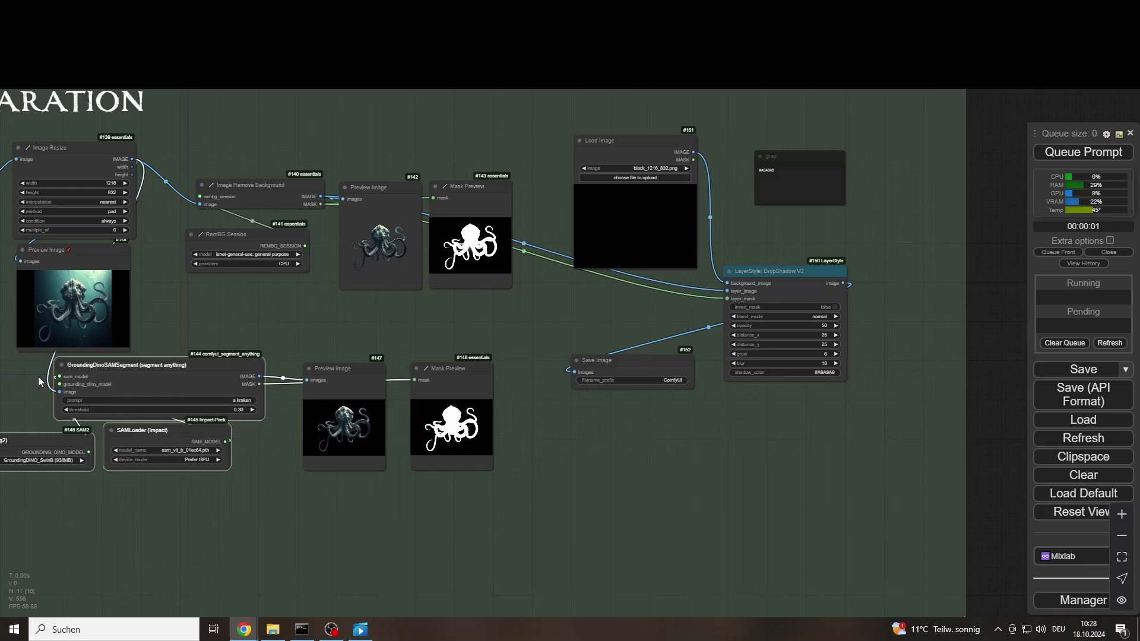
key(ctrl+m)
drag(541, 497, 368, 336)
key(ctrl+m)
drag(251, 235, 257, 234)
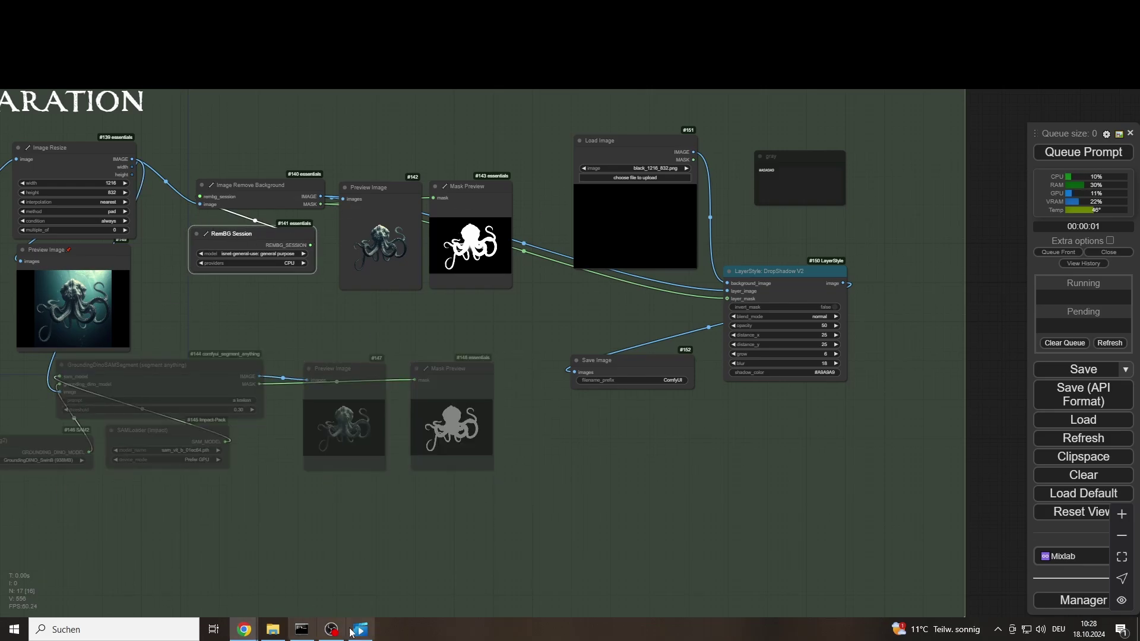
click(1088, 152)
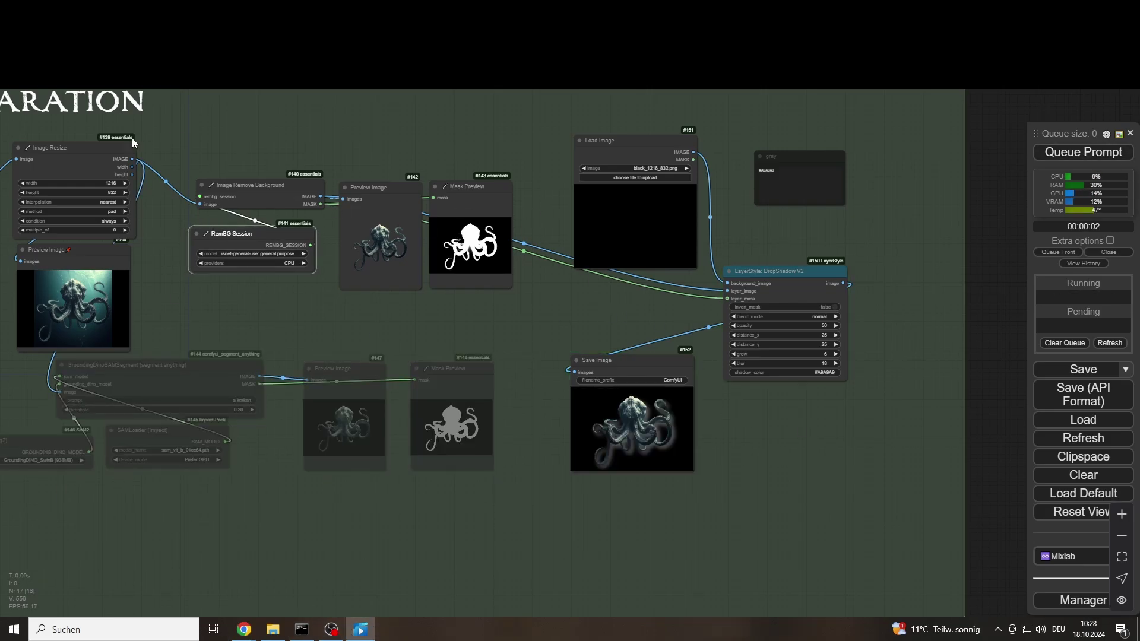
Mute the background removal branch and unmute the segmentation branch
drag(143, 146, 515, 281)
key(ctrl+m)
drag(446, 497, 51, 380)
key(ctrl+m)
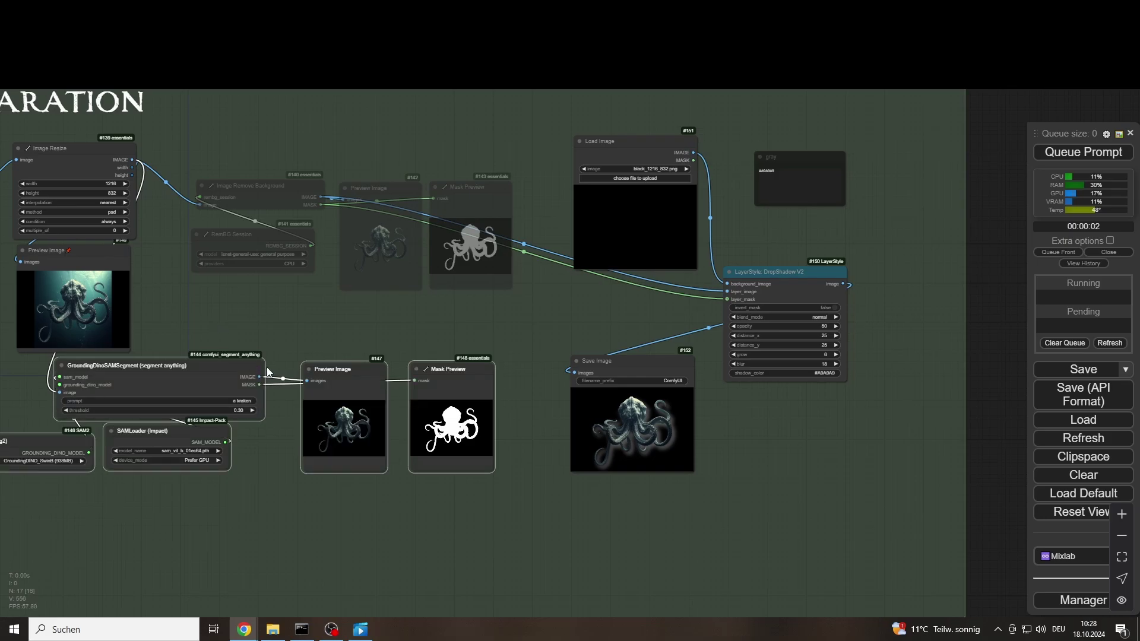
Connect GroundingDinoSAMSegment's image and mask to DropShadow V2's layer_image and layer_mask, and queue the prompt
drag(259, 377, 727, 292)
drag(259, 384, 727, 299)
click(1083, 153)
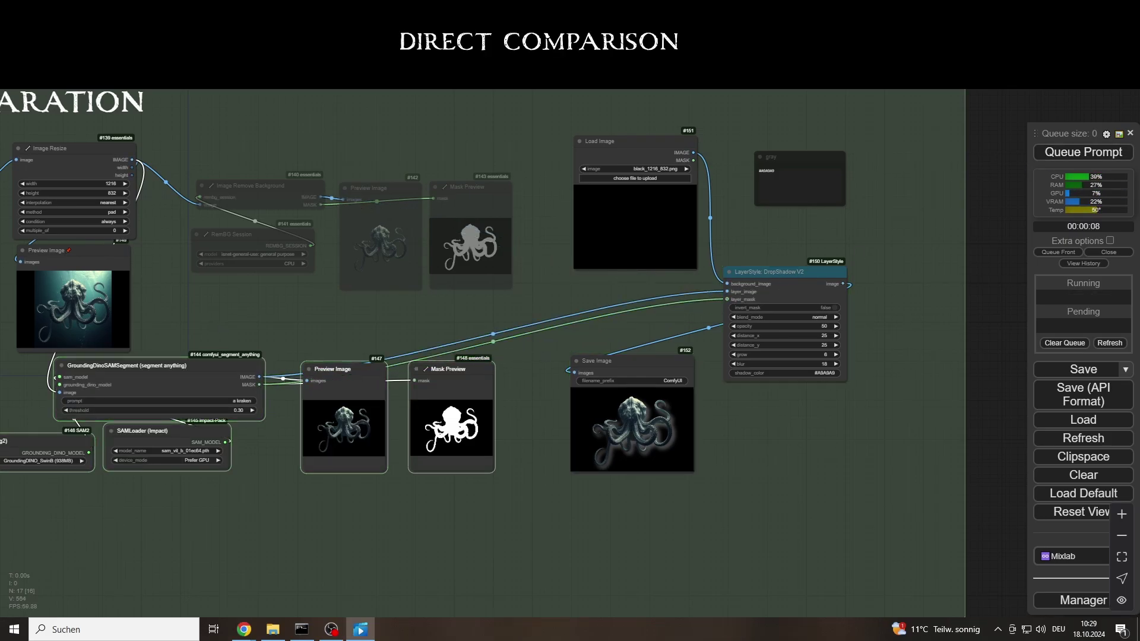
Enlarge the segmentation branch's Preview Image node and place it over the other nodes for comparison
drag(569, 320, 717, 304)
drag(486, 353, 226, 157)
drag(272, 258, 539, 401)
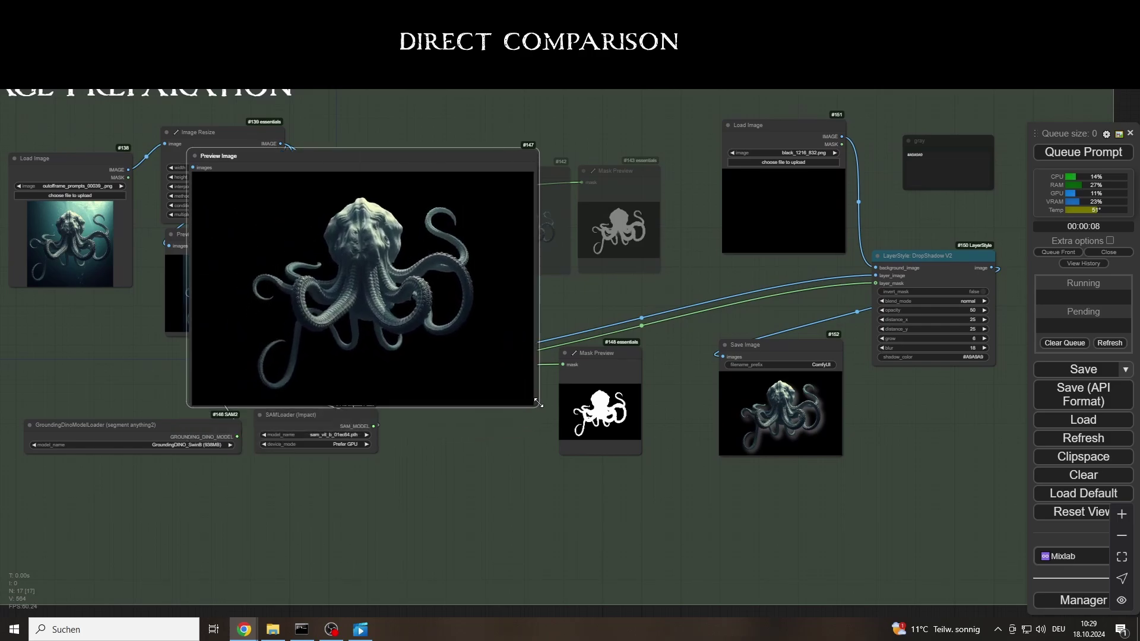
drag(451, 157, 398, 176)
Enlarge and unmute the background removal branch's Preview Image node and place it beside the segmentation preview
drag(524, 176, 549, 182)
drag(594, 280, 866, 427)
right_click(615, 262)
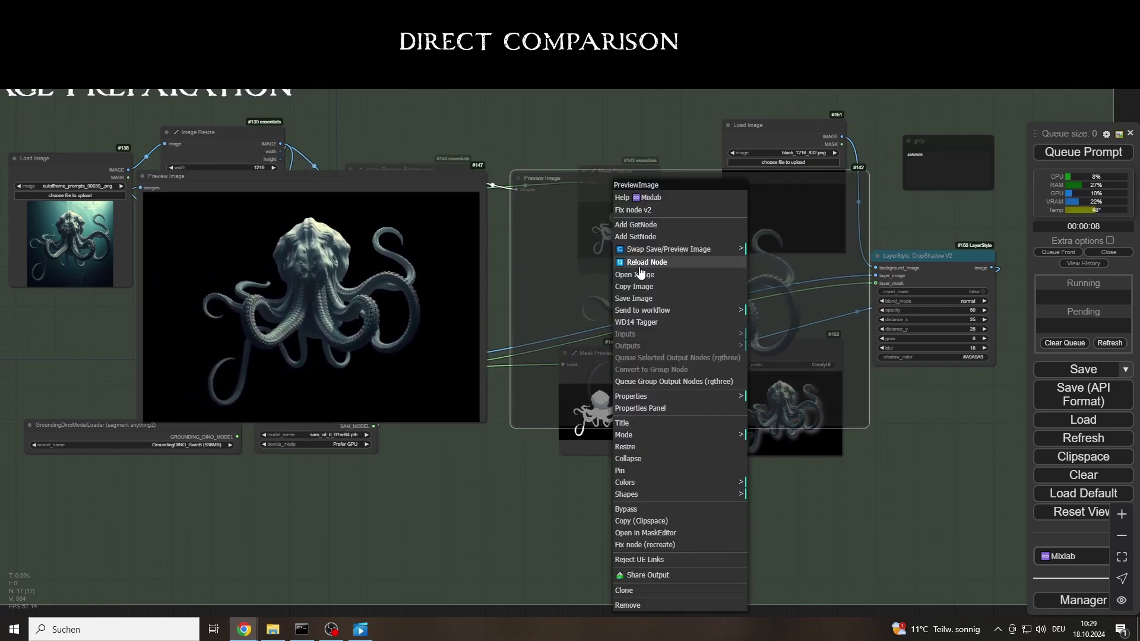
click(582, 254)
key(ctrl+m)
drag(577, 182, 568, 171)
scroll(490, 261, up, 4)
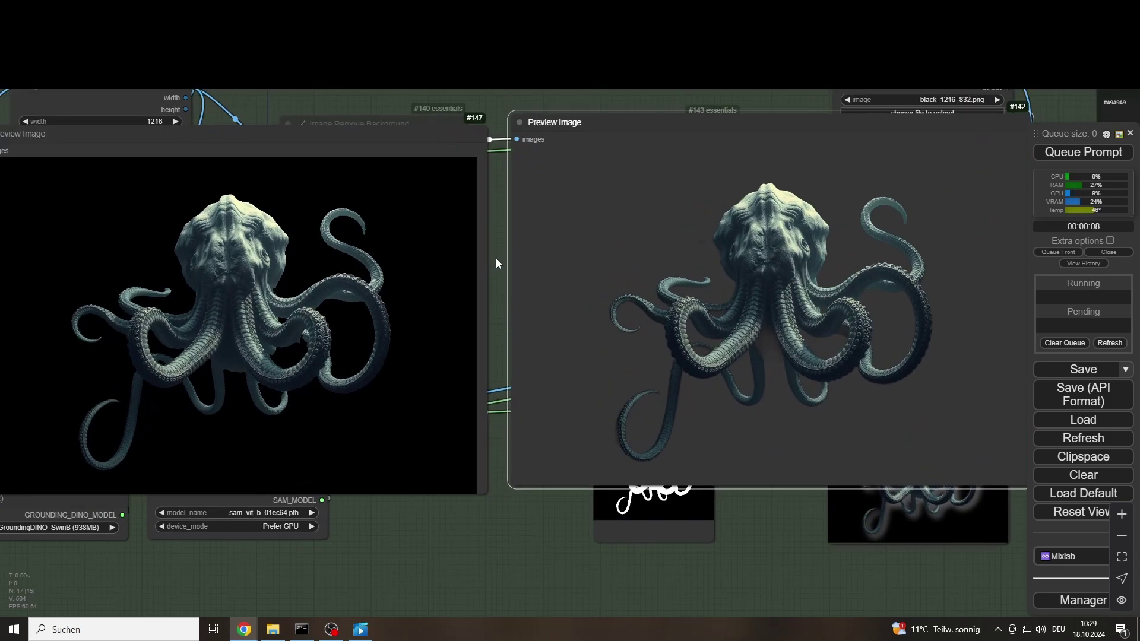
scroll(496, 258, down, 1)
Move the Save Image node over the previews and enlarge it to inspect the drop shadow result
drag(871, 501, 454, 314)
drag(542, 334, 776, 521)
drag(608, 177, 552, 124)
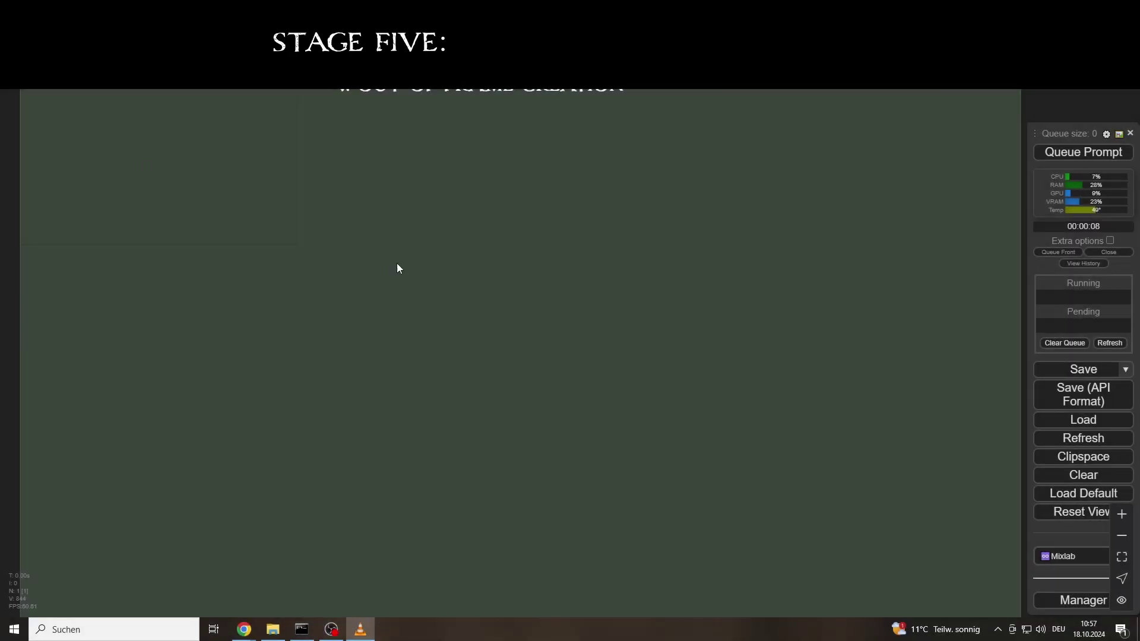
Insert the saved SDXL text-to-image node template into the empty out-of-frame creation group
right_click(300, 261)
click(356, 476)
click(445, 448)
scroll(759, 336, up, 3)
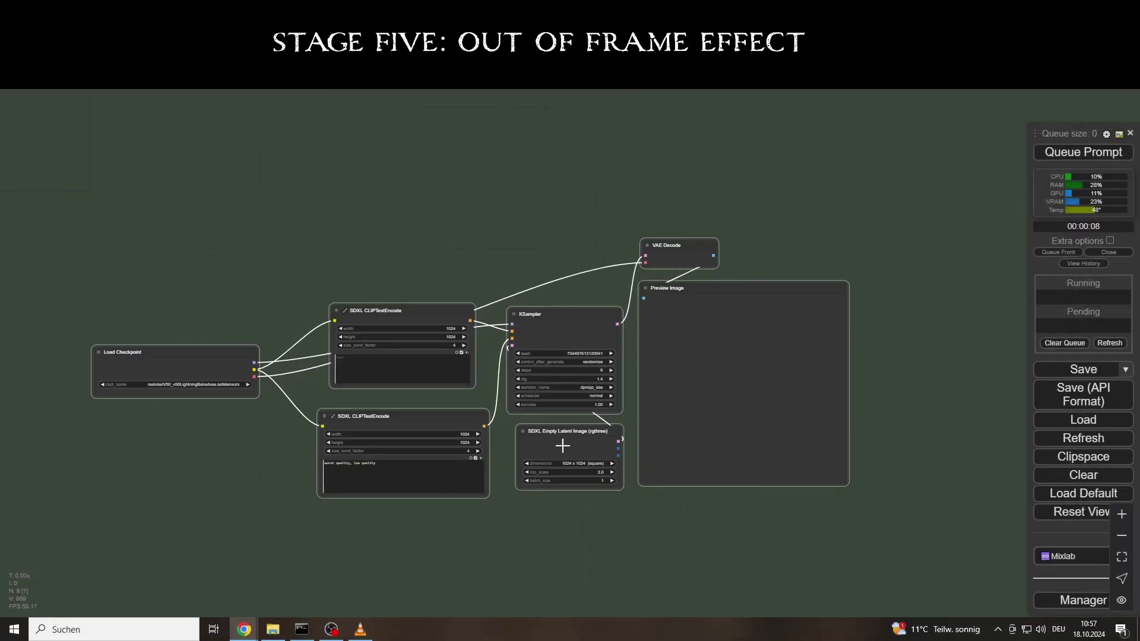
Remove the SDXL Empty Latent Image node and spread out the Preview Image, VAE Decode and Load Checkpoint nodes
drag(705, 301, 455, 97)
drag(722, 206, 742, 268)
drag(558, 255, 547, 239)
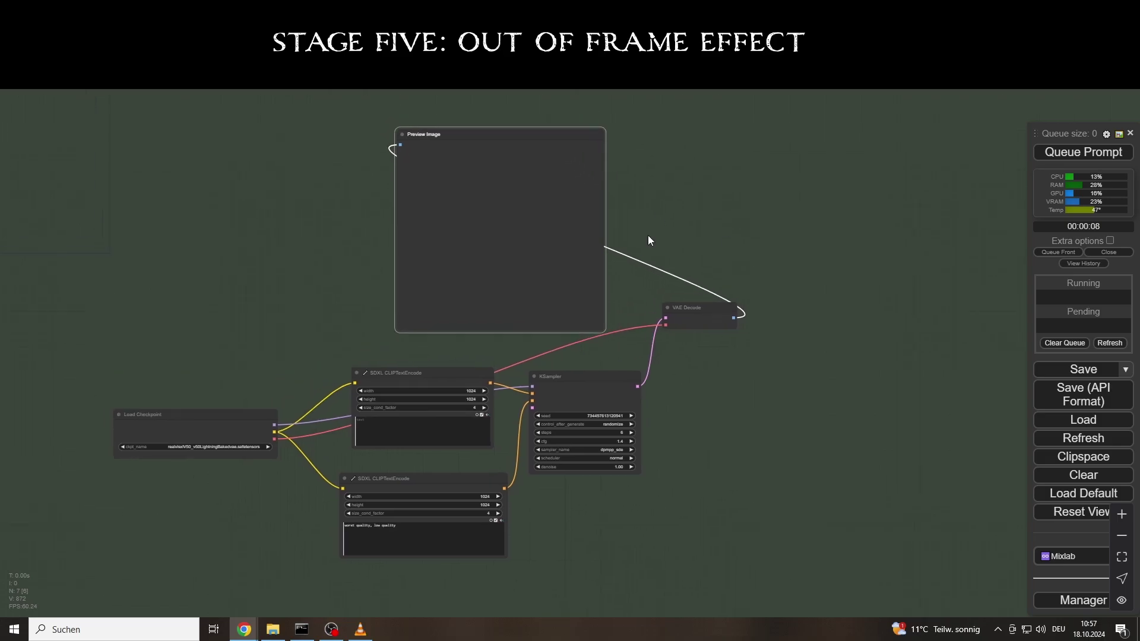
drag(683, 309, 660, 121)
drag(178, 415, 3, 399)
Add a PerturbedAttentionGuidance node and reroute the checkpoint's model link from KSampler into it
double_click(122, 323)
text(pert)
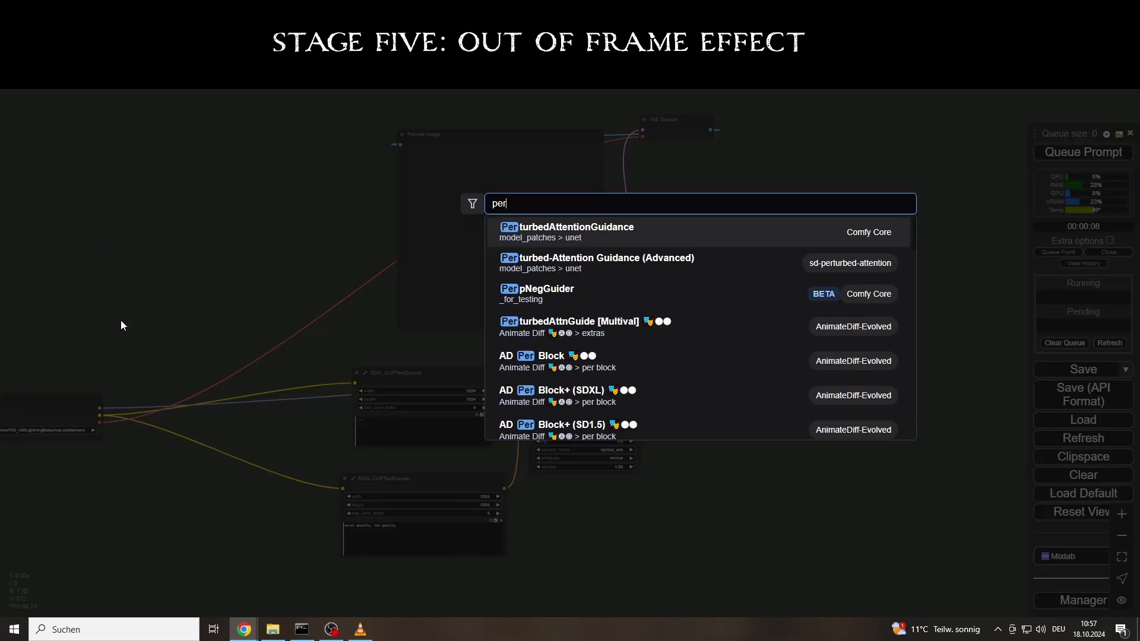
key(Return)
drag(532, 386, 124, 325)
Add a Conditioning (Set Mask) node and place it above PerturbedAttentionGuidance
double_click(307, 268)
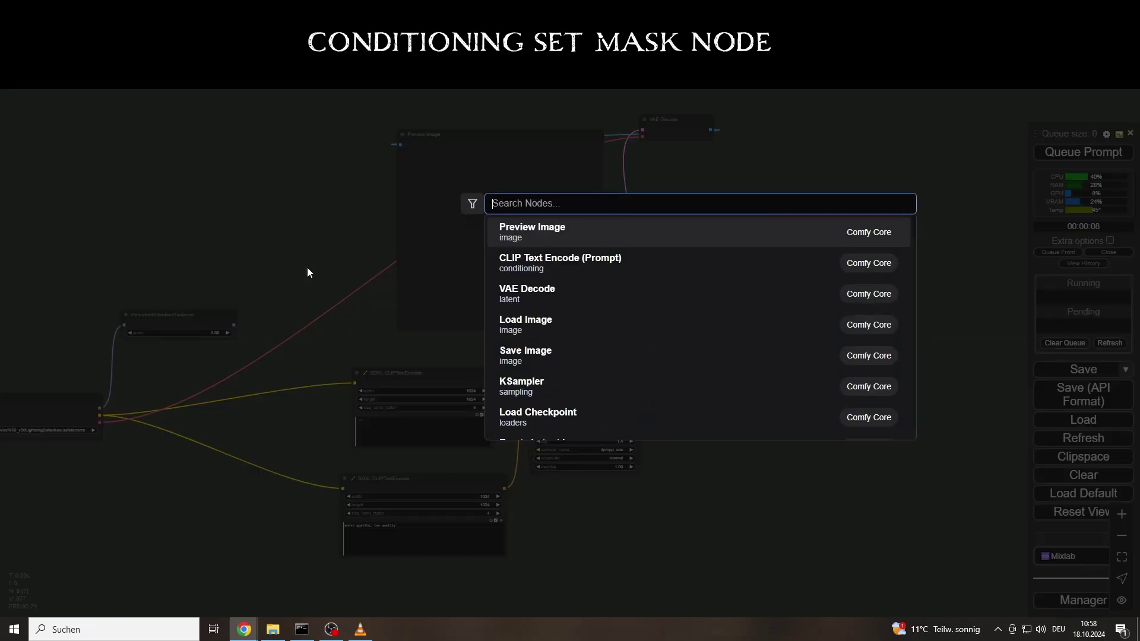
text(conditiong set)
key(Down)
key(Return)
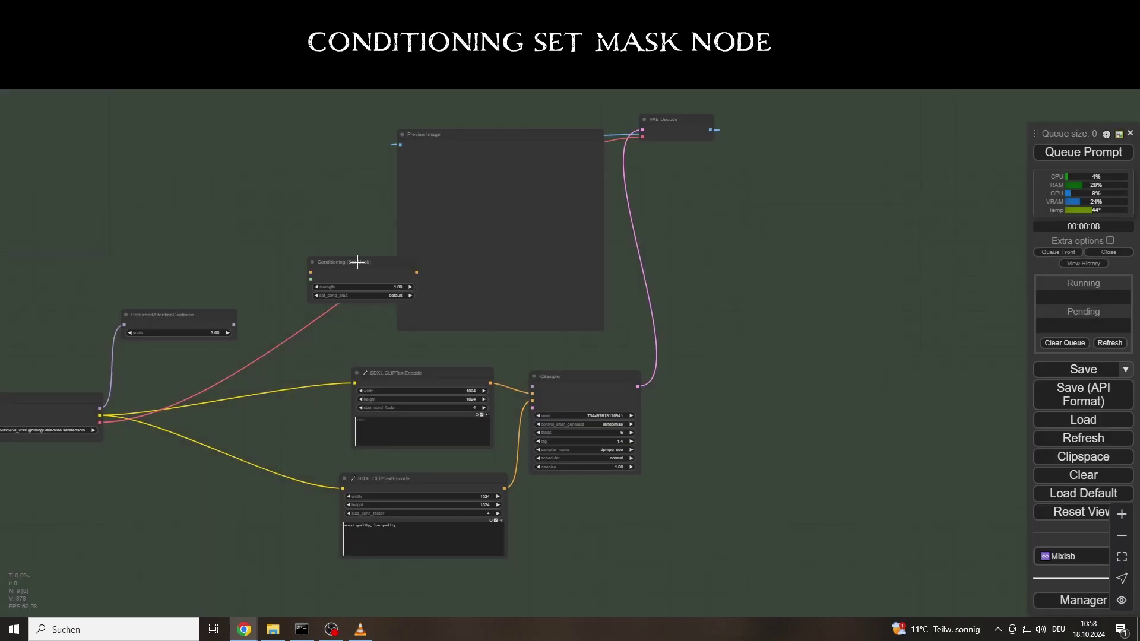
drag(359, 259, 246, 218)
scroll(233, 286, up, 1)
Add an InpaintModelConditioning node below Conditioning (Set Mask)
double_click(232, 287)
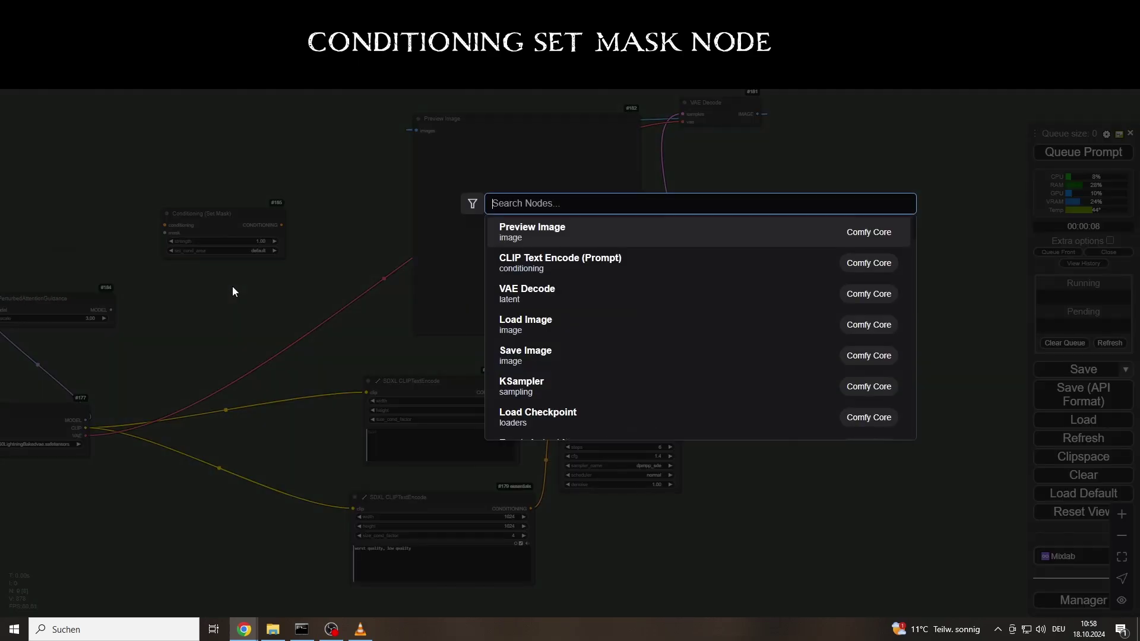
text(inpaintmo)
key(Return)
drag(153, 374, 213, 369)
Route the positive SDXL CLIPTextEncode through Conditioning (Set Mask) into InpaintModelConditioning's positive input
drag(466, 376, 250, 364)
drag(358, 375, 224, 219)
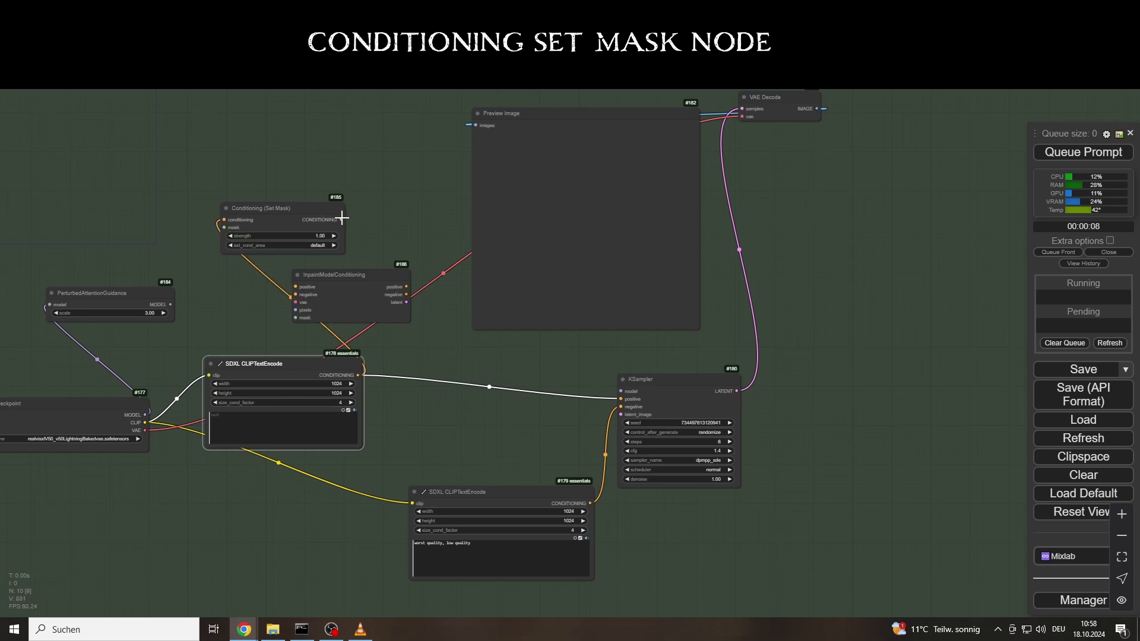
drag(341, 220, 295, 287)
Stack Conditioning (Set Mask) directly above InpaintModelConditioning and adjust the positive prompt node's position
drag(570, 168, 572, 167)
drag(287, 216, 351, 206)
drag(340, 269, 330, 254)
drag(249, 363, 239, 367)
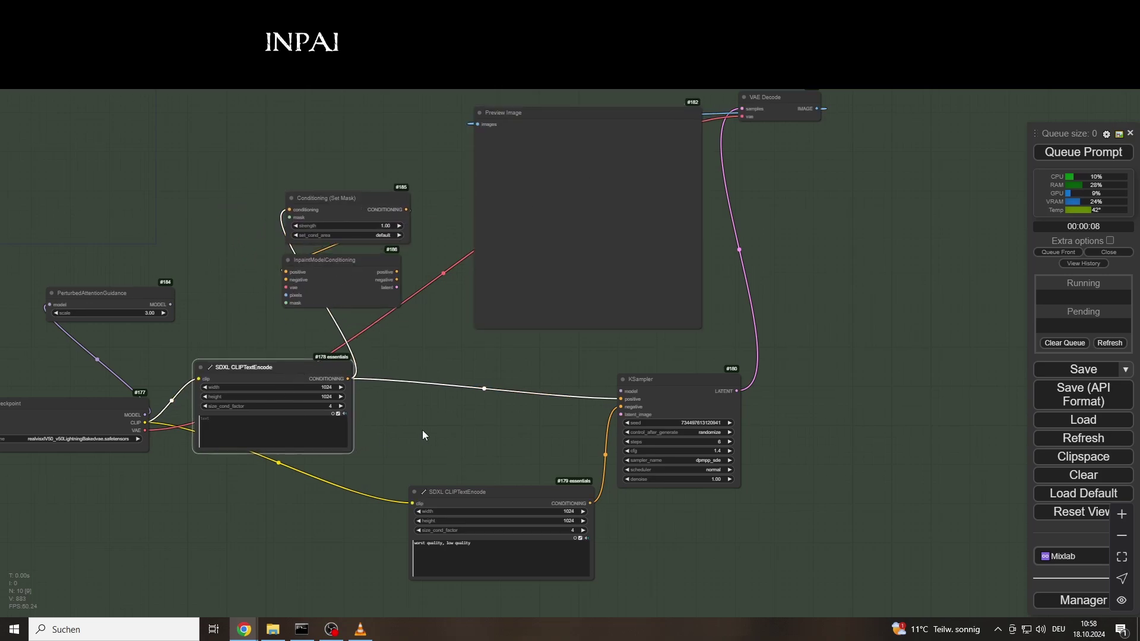
Connect the negative prompt and checkpoint VAE to InpaintModelConditioning, and its latent output to KSampler's latent_image
drag(620, 407, 283, 278)
drag(145, 429, 286, 287)
drag(397, 287, 621, 414)
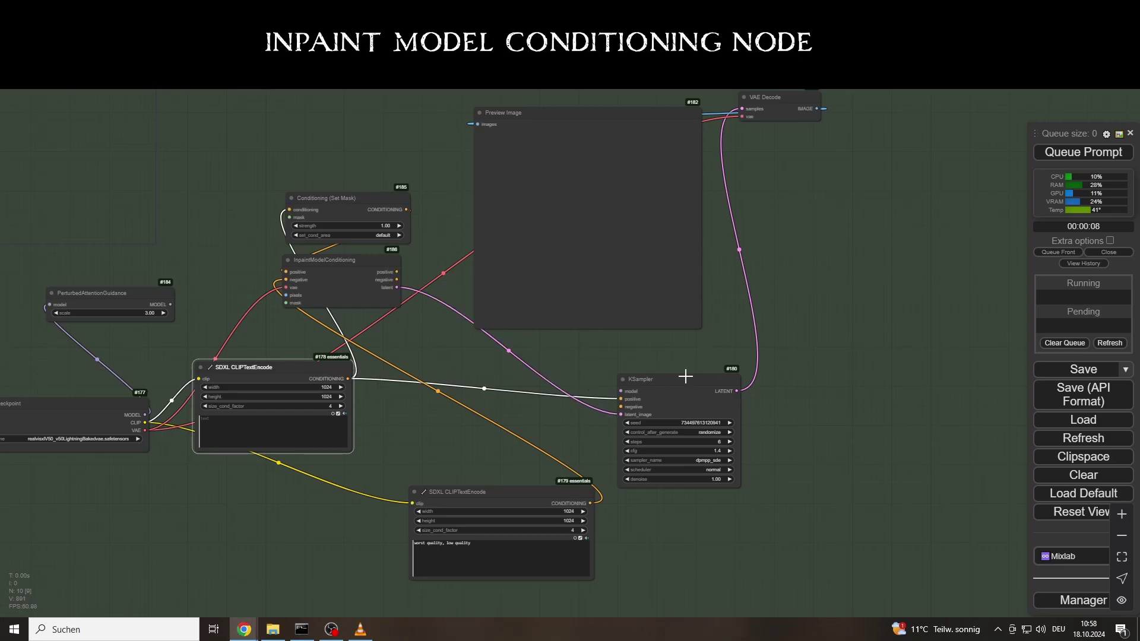
Move KSampler below VAE Decode, and shrink both SDXL CLIPTextEncode nodes with the negative prompt stacked under the positive
drag(683, 379, 784, 143)
drag(504, 500, 287, 473)
drag(377, 552, 318, 530)
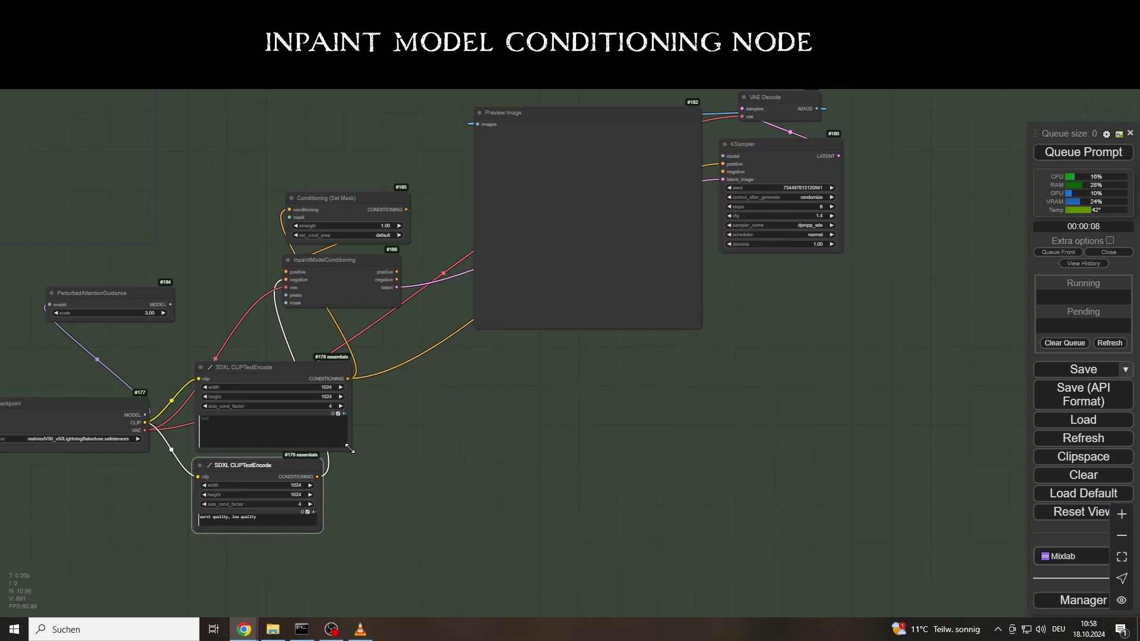
drag(349, 448, 304, 436)
drag(256, 466, 262, 459)
drag(324, 524, 305, 524)
Arrange the positive prompt, Conditioning (Set Mask) and InpaintModelConditioning in a column with the negative prompt collapsed beneath
drag(362, 313, 343, 329)
drag(336, 239, 339, 256)
drag(243, 405, 283, 143)
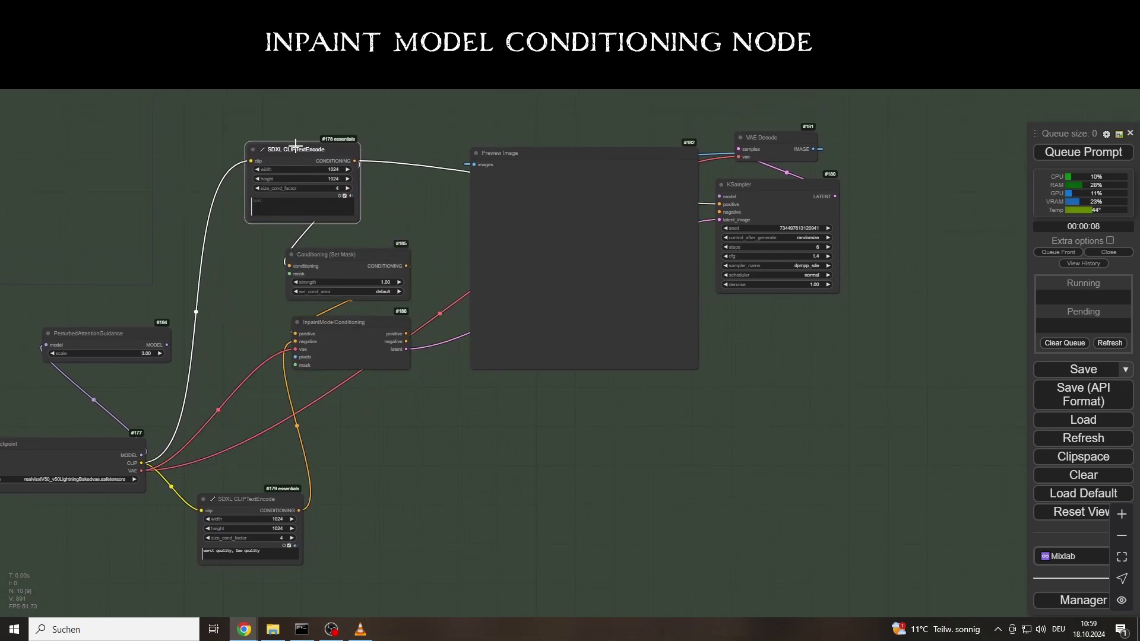
drag(335, 268, 275, 252)
drag(332, 323, 267, 304)
drag(236, 505, 265, 369)
click(230, 360)
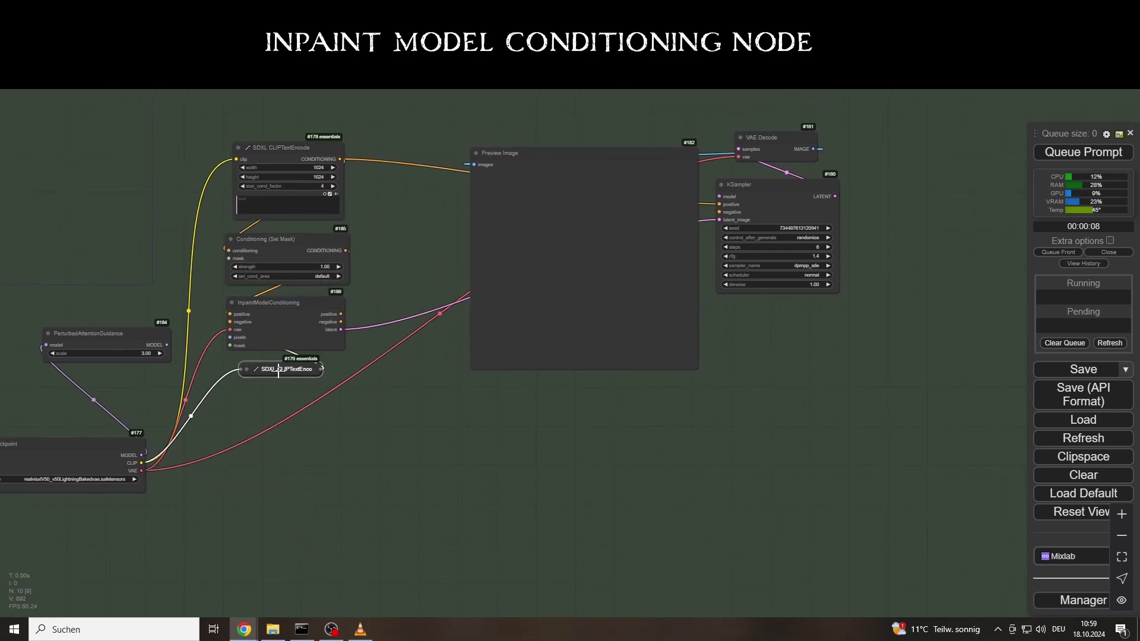
Move the Load Checkpoint and PerturbedAttentionGuidance nodes closer to the conditioning column
drag(90, 456, 152, 433)
drag(123, 338, 138, 348)
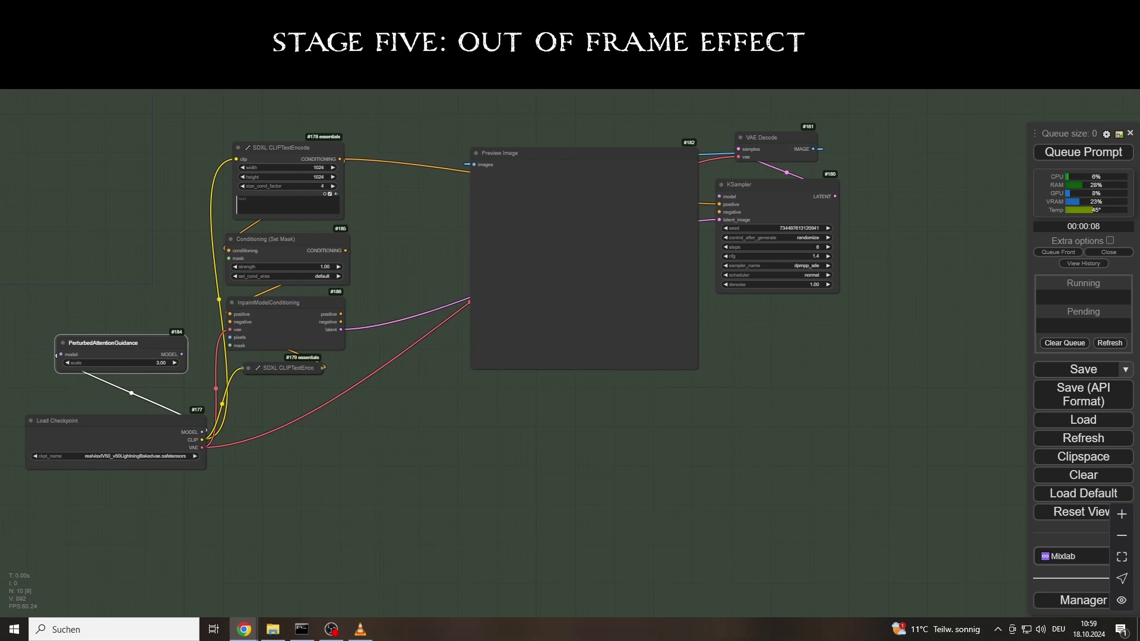
key(alt+Tab)
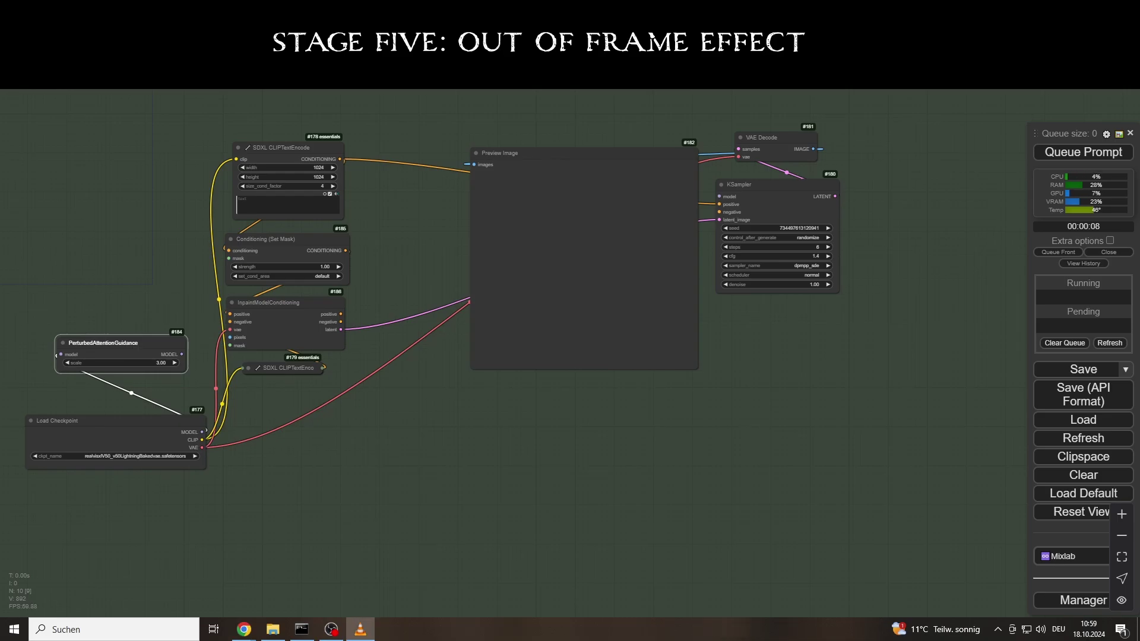
scroll(387, 271, up, 1)
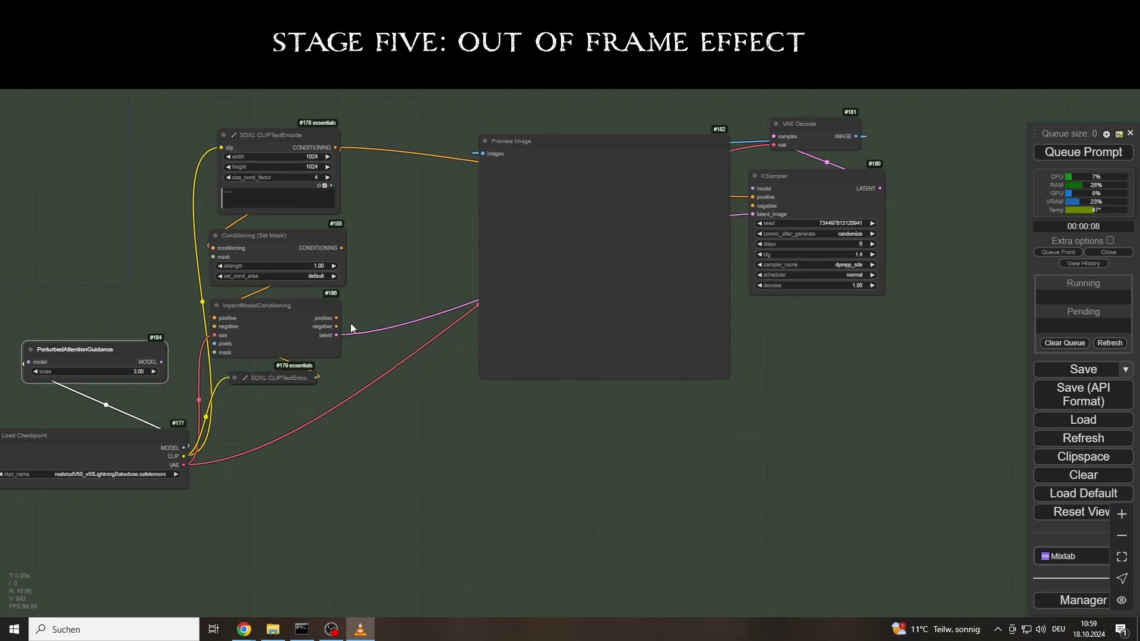
Remove the positive prompt's direct link to KSampler, keeping its conditioning wired into Conditioning (Set Mask)
click(649, 140)
drag(335, 147, 214, 246)
mouse_move(292, 136)
mouse_down()
mouse_move(162, 157)
mouse_move(292, 139)
mouse_up()
key(alt+Tab)
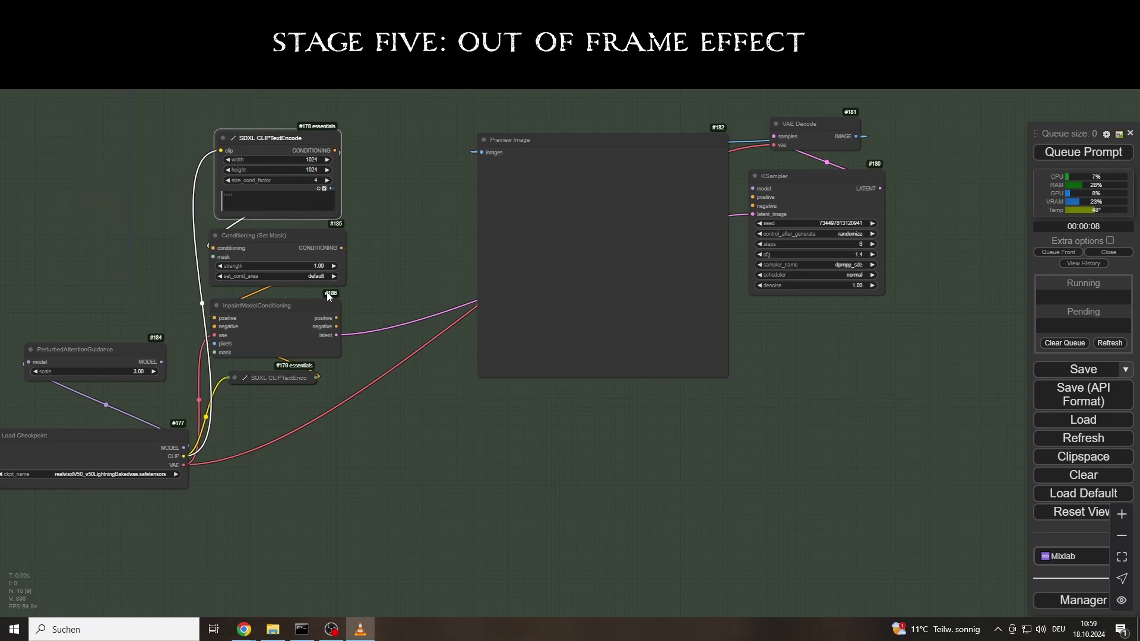
Add a Load Image node to the pixels input of InpaintModelConditioning and place it beneath the negative prompt
drag(214, 344, 263, 414)
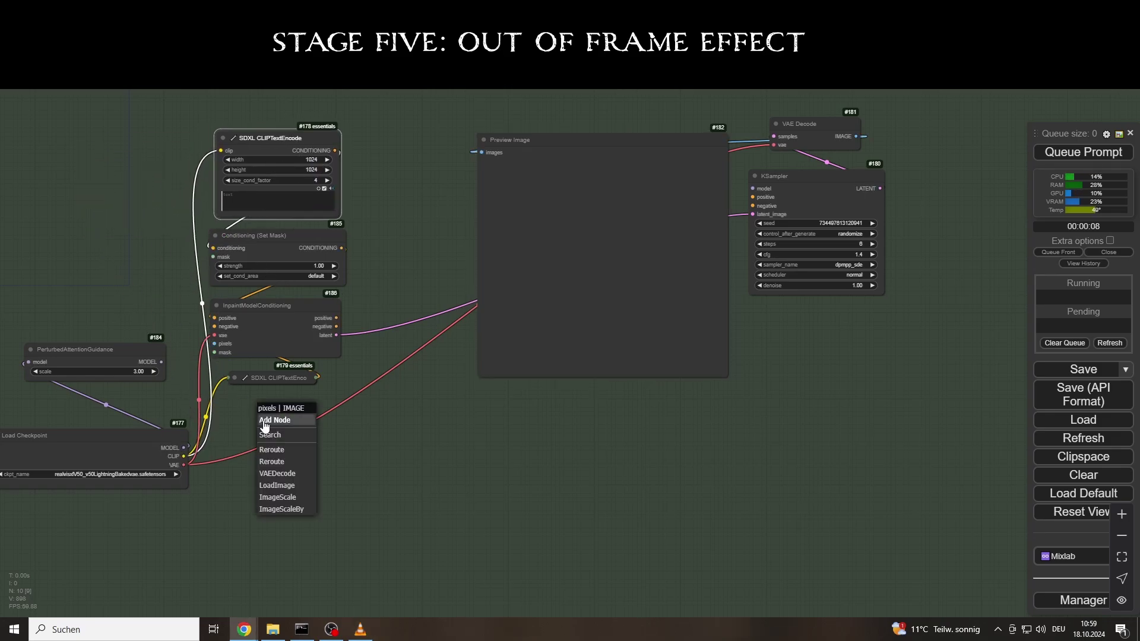
click(274, 486)
drag(320, 437, 278, 422)
Add a Load Image (as Mask) node and connect it to the mask inputs of InpaintModelConditioning and Conditioning (Set Mask)
drag(214, 353, 44, 180)
click(173, 340)
drag(119, 195, 218, 255)
drag(80, 186, 128, 192)
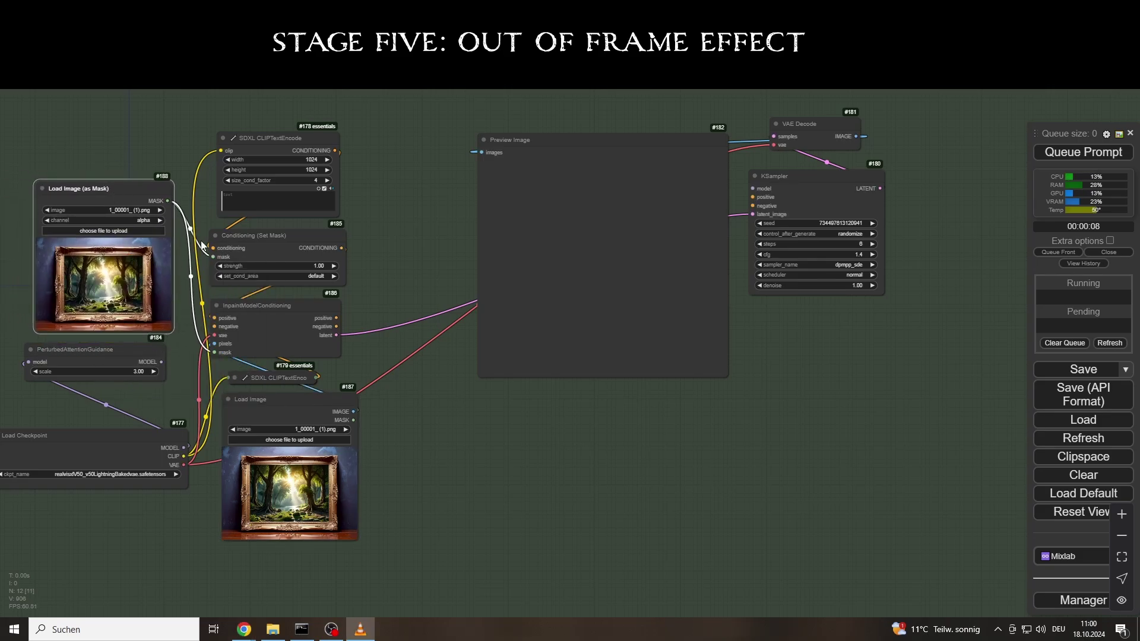
Shrink both image loaders and stack them between the conditioning column and the large Preview Image, with the mask loader on top
drag(173, 332, 163, 305)
drag(130, 194, 440, 142)
drag(549, 145, 560, 142)
drag(300, 139, 283, 139)
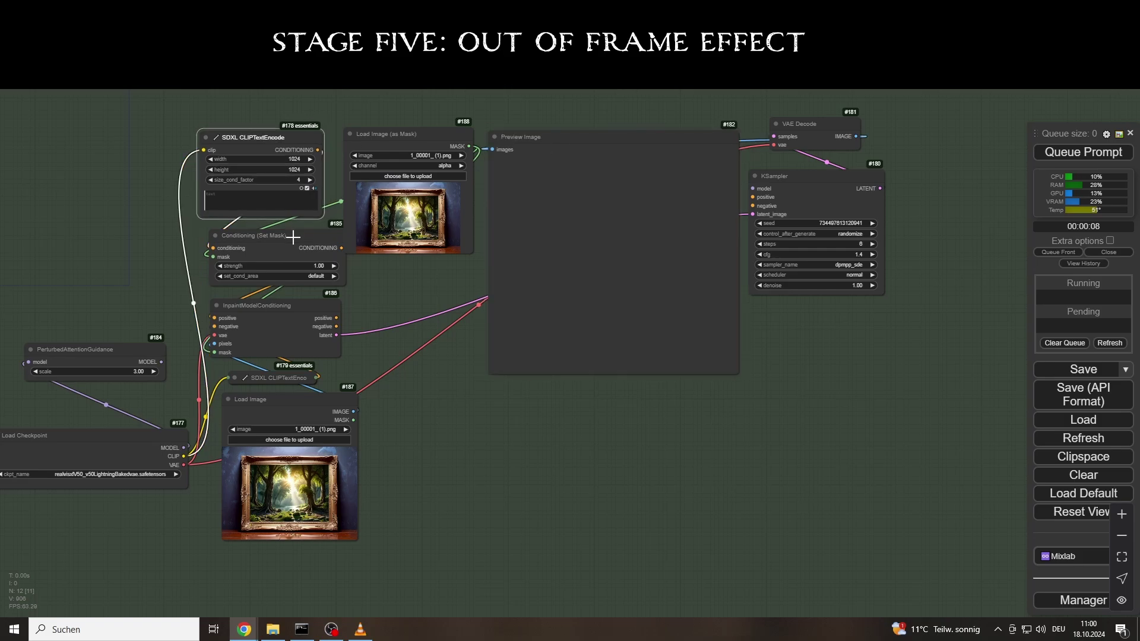
drag(293, 237, 268, 235)
drag(280, 309, 265, 310)
drag(269, 400, 320, 388)
drag(408, 528, 378, 498)
drag(333, 392, 422, 275)
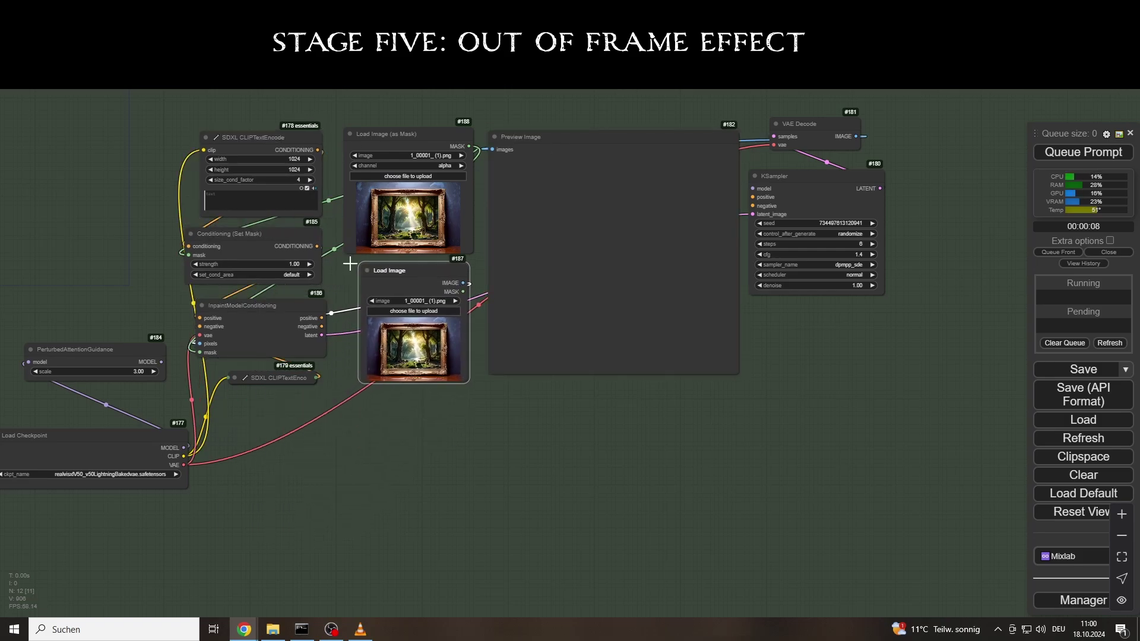
Add an Apply Advanced ControlNet node from Advanced-ControlNet below the large Preview Image
drag(466, 454, 426, 437)
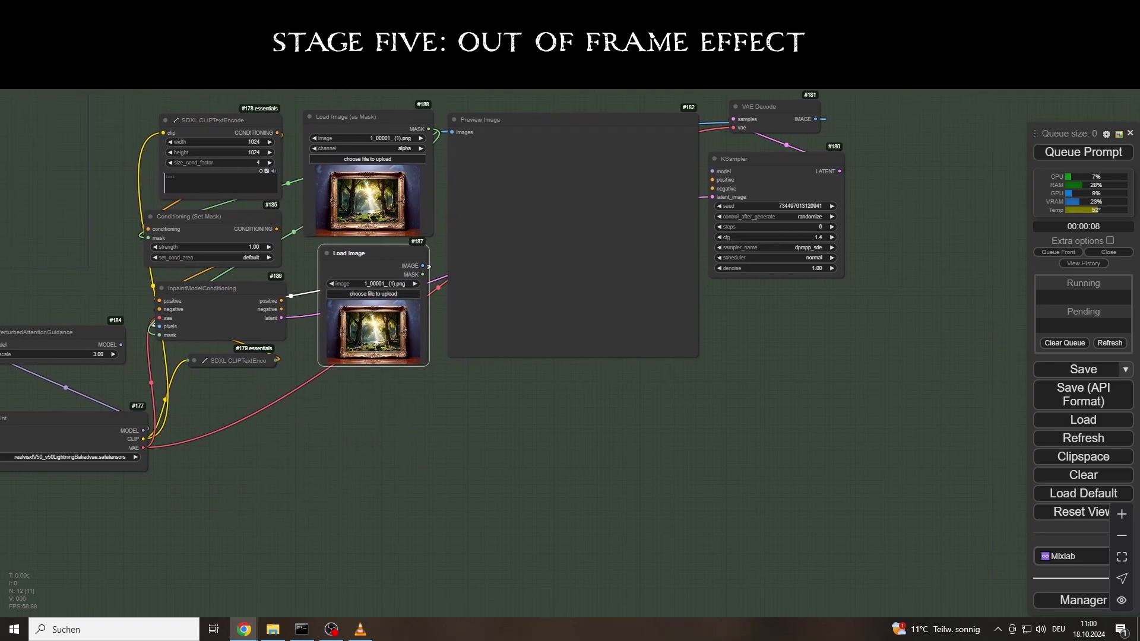
double_click(425, 438)
text(apply controlnet ad)
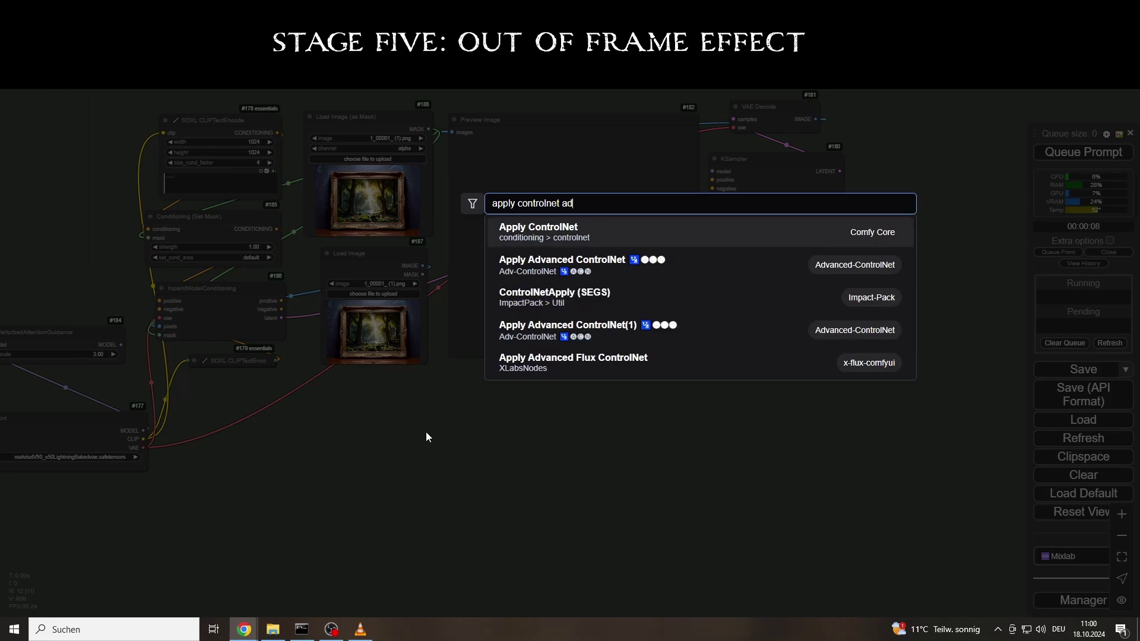
key(Down)
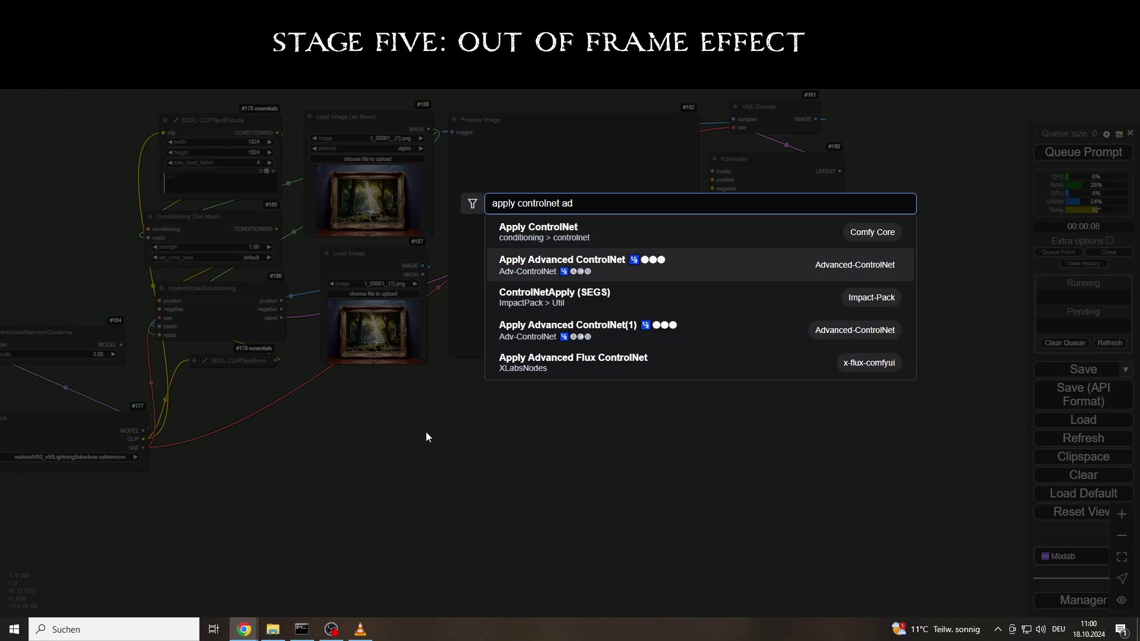
key(Down)
key(Down)
key(Up)
key(Up)
key(Return)
drag(491, 434, 568, 410)
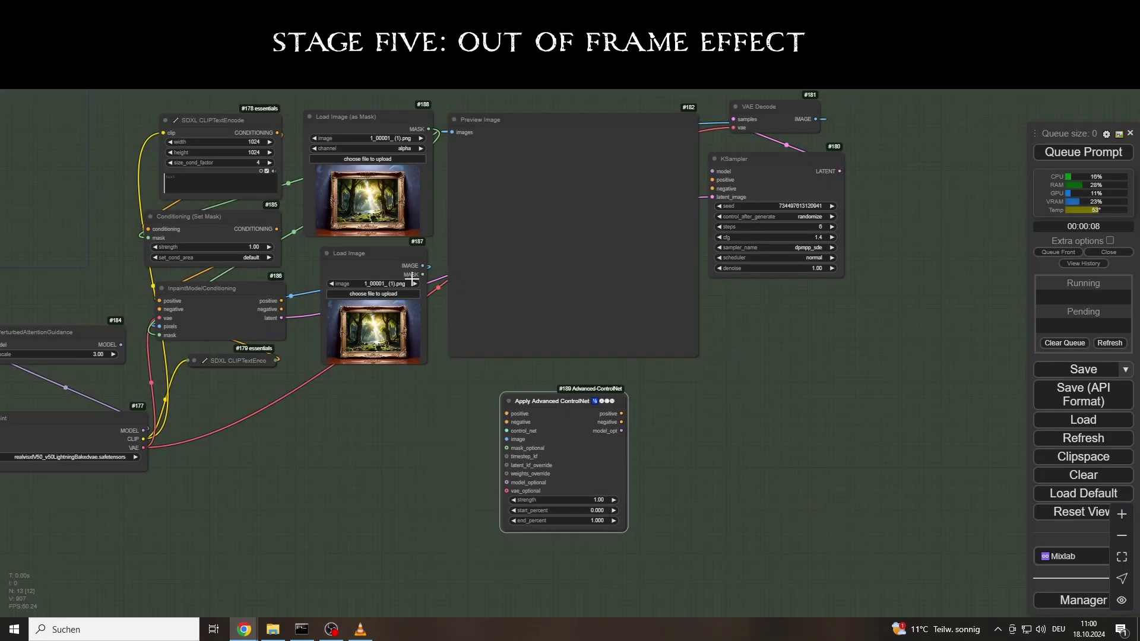
Route InpaintModelConditioning's positive and negative outputs through Apply Advanced ControlNet into KSampler
drag(282, 301, 506, 423)
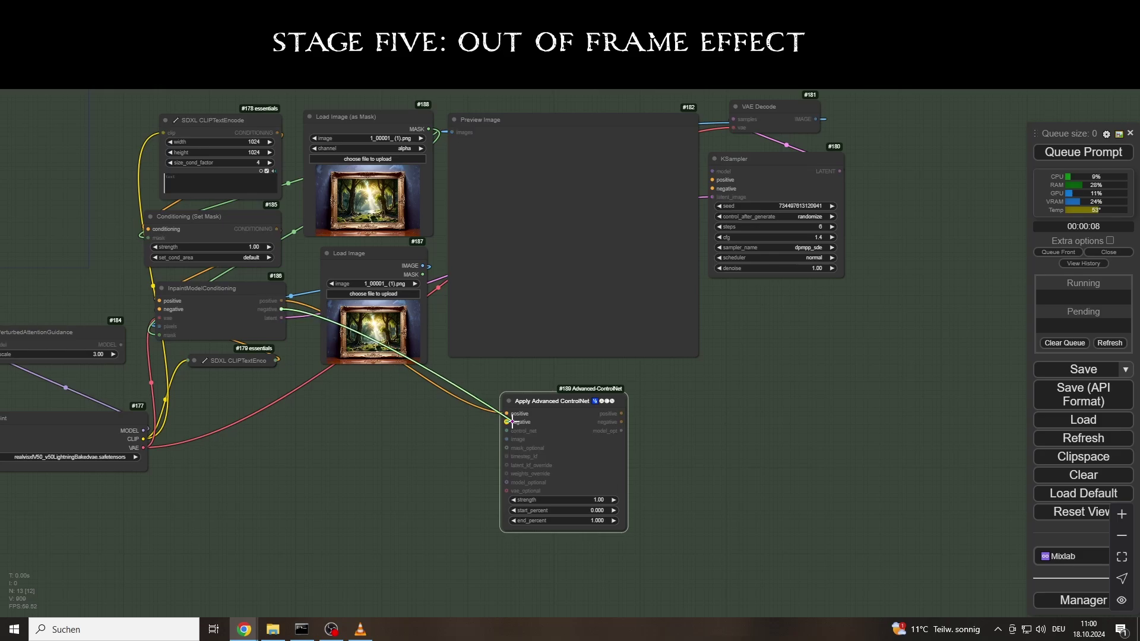
drag(621, 413, 712, 189)
drag(562, 403, 626, 402)
Add a Load Advanced ControlNet Model node to the control_net input and choose controlnet-union-sdxl-1.0-promax.safetensors
drag(572, 429, 368, 419)
click(539, 528)
click(426, 444)
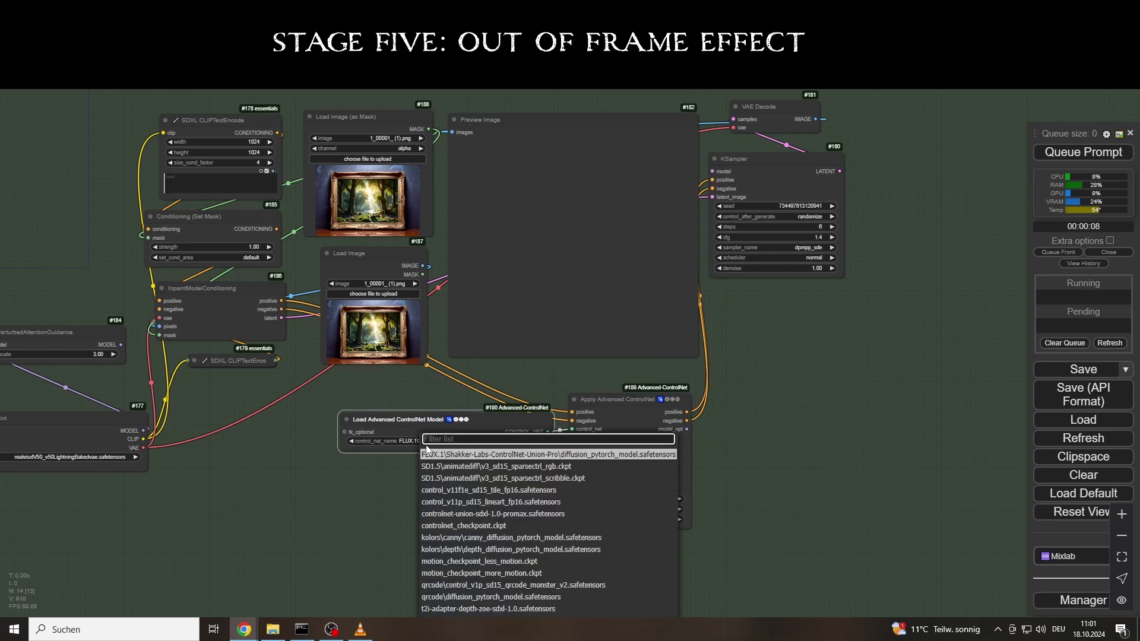
text(pro)
key(Down)
key(Return)
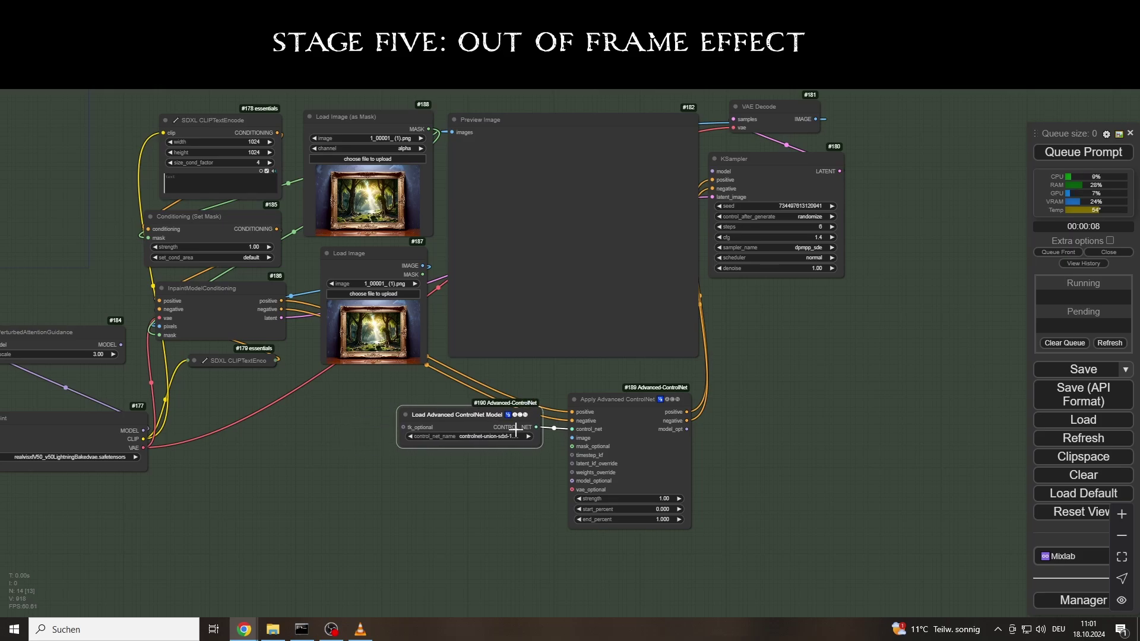
Add a Load Image node to Apply Advanced ControlNet's image input and shrink it
drag(571, 438, 434, 470)
click(514, 549)
drag(547, 606, 510, 561)
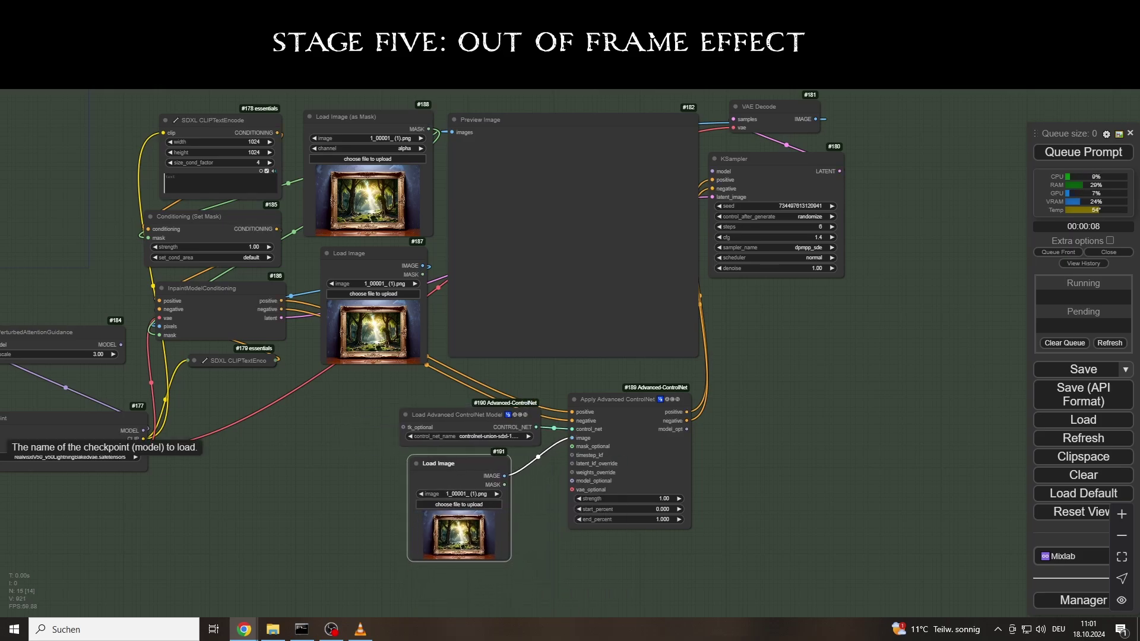
Move the ControlNet nodes below KSampler, with Load Image beside Apply Advanced ControlNet and the ControlNet model loader under it
drag(479, 465, 790, 297)
drag(636, 397, 904, 293)
drag(500, 412, 932, 441)
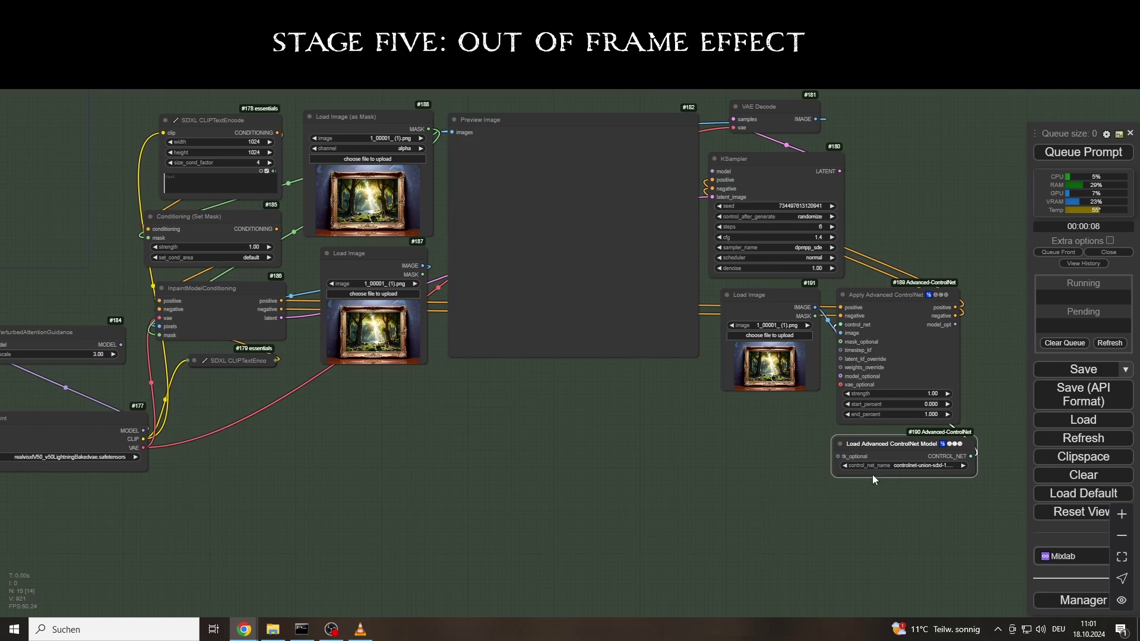
Add a Depth Anything V2 node from DepthAnythingV2 and route the ControlNet's Load Image through it into the ControlNet image input
drag(846, 490, 754, 488)
drag(716, 339, 583, 416)
double_click(621, 430)
text(depth a)
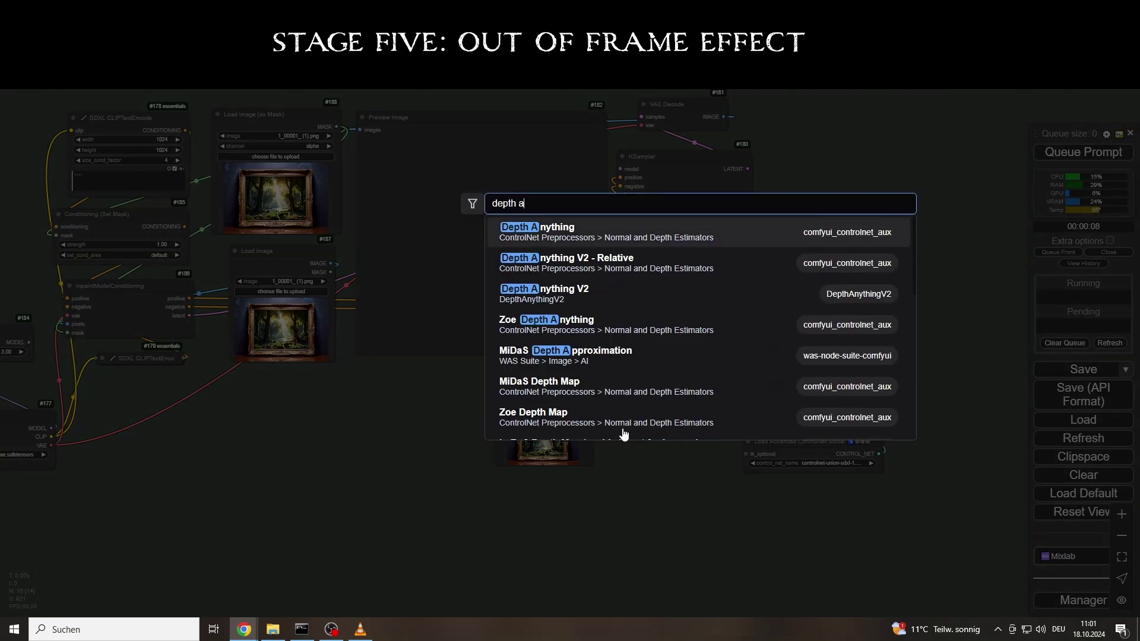
key(Down)
key(Down)
key(Return)
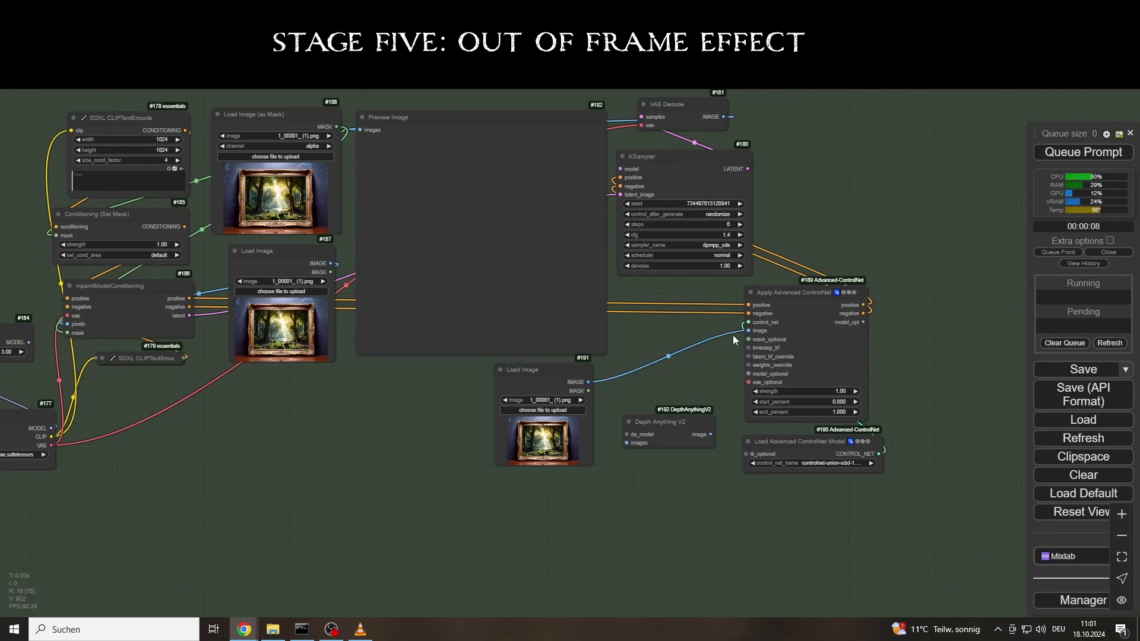
drag(748, 331, 626, 443)
drag(711, 434, 748, 332)
Add a DownloadAndLoadDepthAnythingV2Model node to the da_model input and stack it beneath Depth Anything V2
drag(668, 422, 593, 444)
click(677, 489)
drag(744, 468, 682, 468)
drag(649, 435, 705, 409)
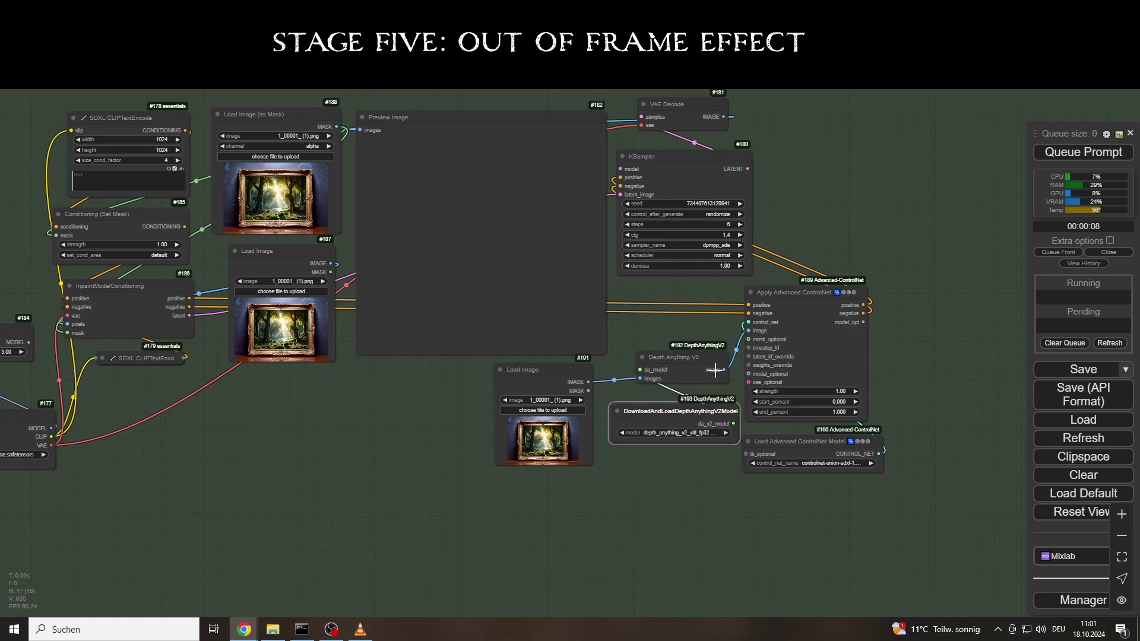
Add a Preview Image to the depth output and stack the ControlNet's Load Image, depth nodes and preview in a column under KSampler
drag(724, 370, 669, 476)
click(688, 566)
drag(683, 162, 690, 128)
drag(674, 460, 674, 478)
drag(672, 412, 672, 434)
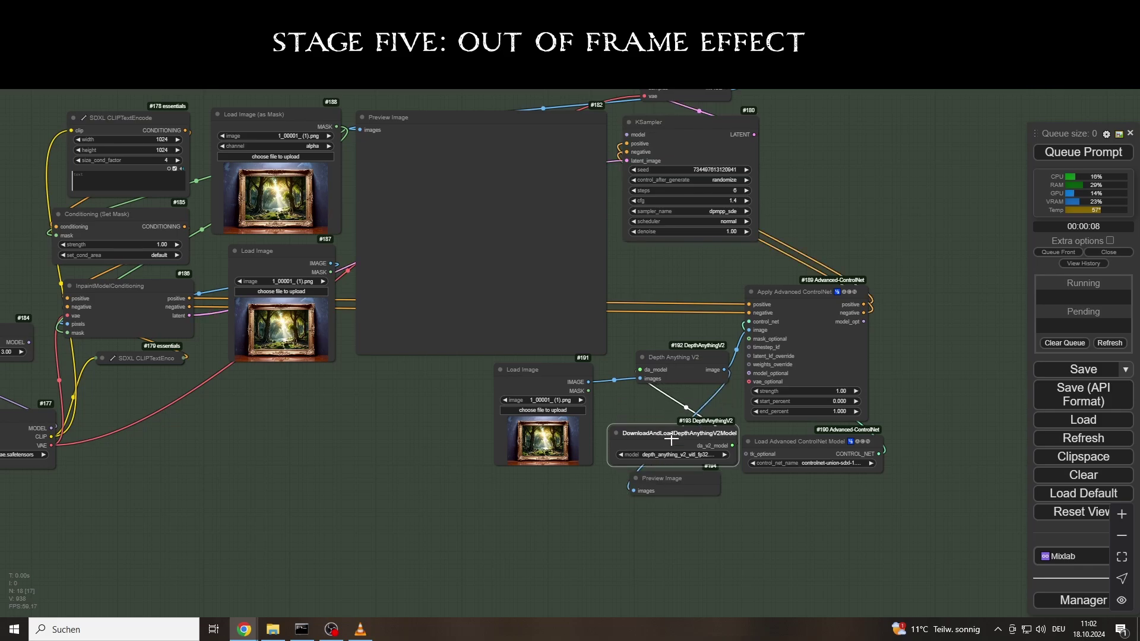
drag(673, 358, 670, 380)
drag(554, 376, 690, 262)
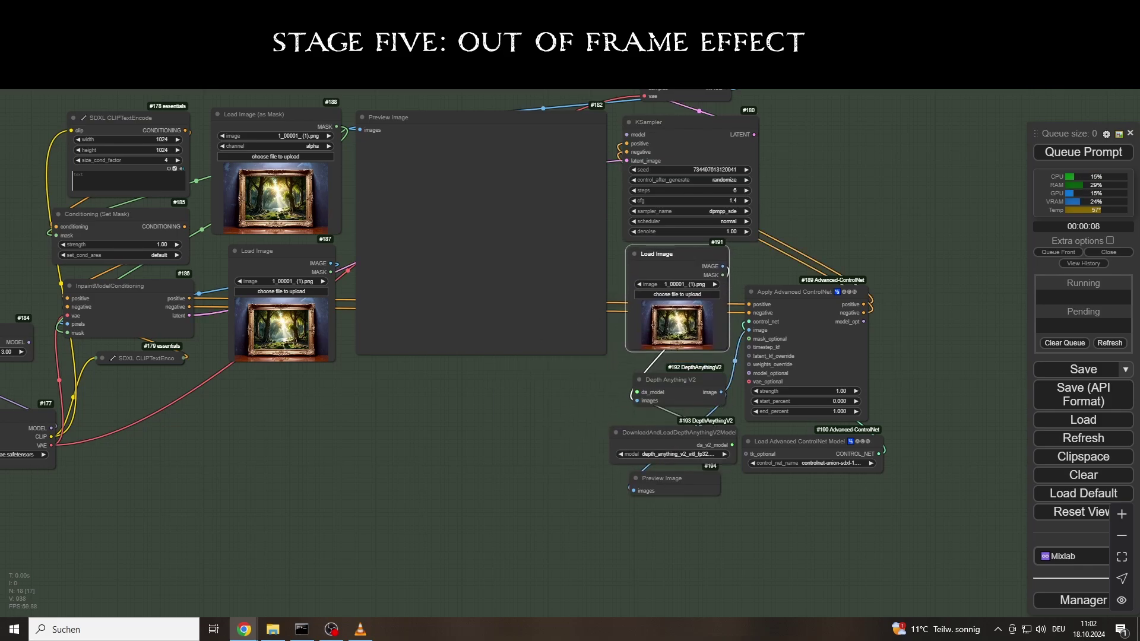
key(alt+Tab)
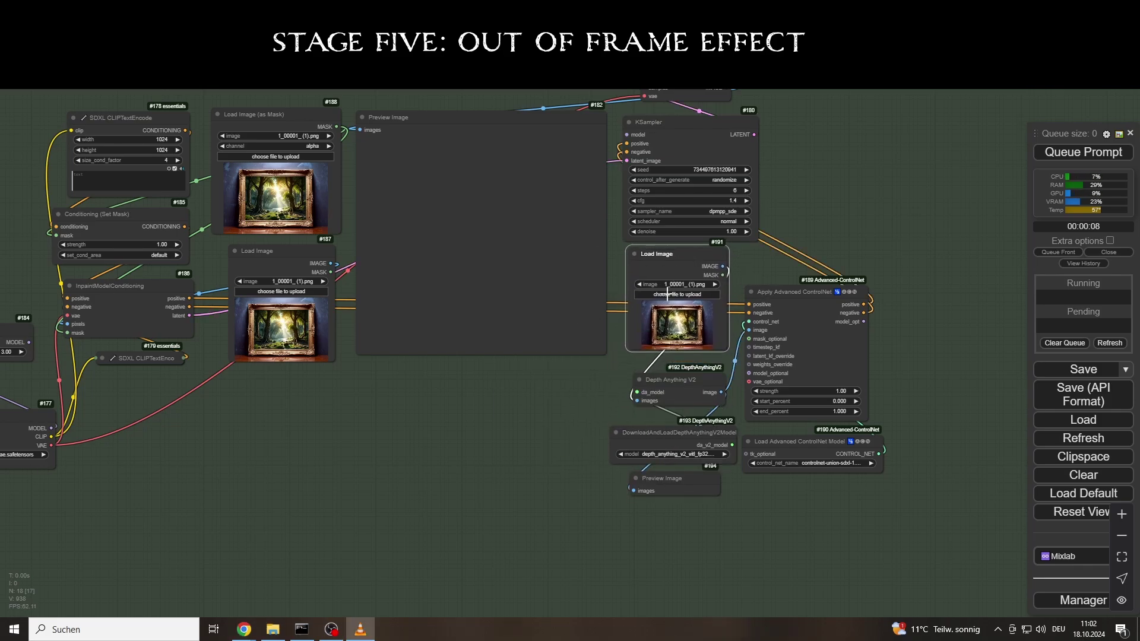
Add an IPAdapter Advanced node in the empty area below the large Preview Image
drag(468, 405, 570, 432)
double_click(468, 437)
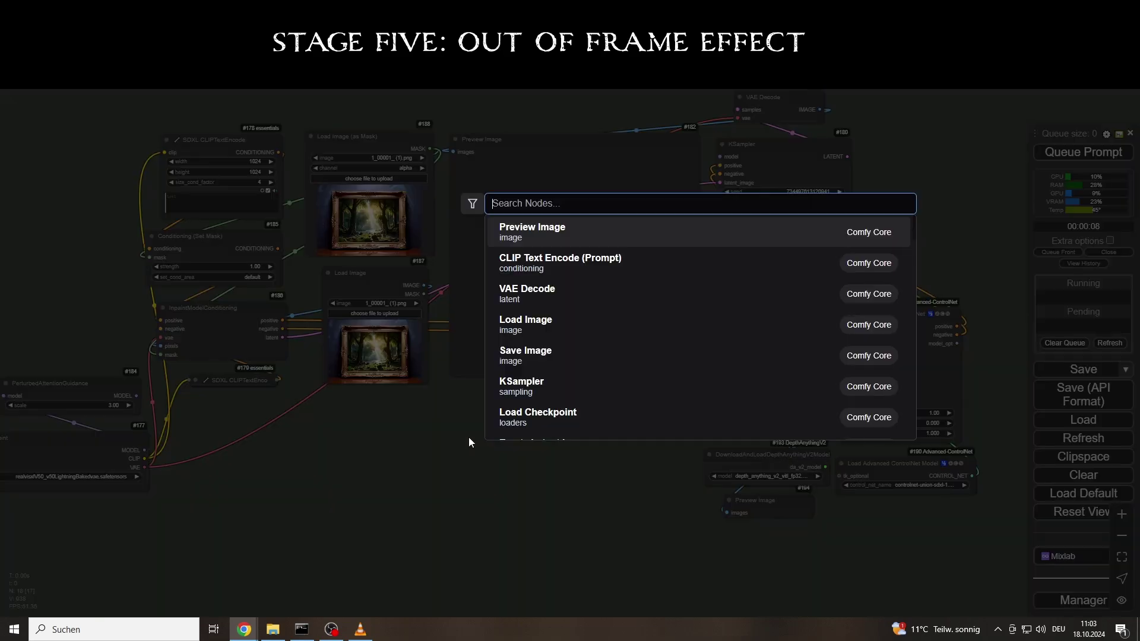
text(ipadapter a)
key(Return)
Attach Load Image and Load Image (as Mask) nodes to IPAdapter Advanced's image and attn_mask inputs, and line all three up
drag(473, 460, 439, 499)
click(422, 514)
click(462, 566)
drag(535, 444, 625, 409)
drag(474, 495, 445, 408)
drag(291, 427, 301, 415)
Add an IPAdapter Unified Loader node beneath IPAdapter Advanced
double_click(571, 557)
text(unified)
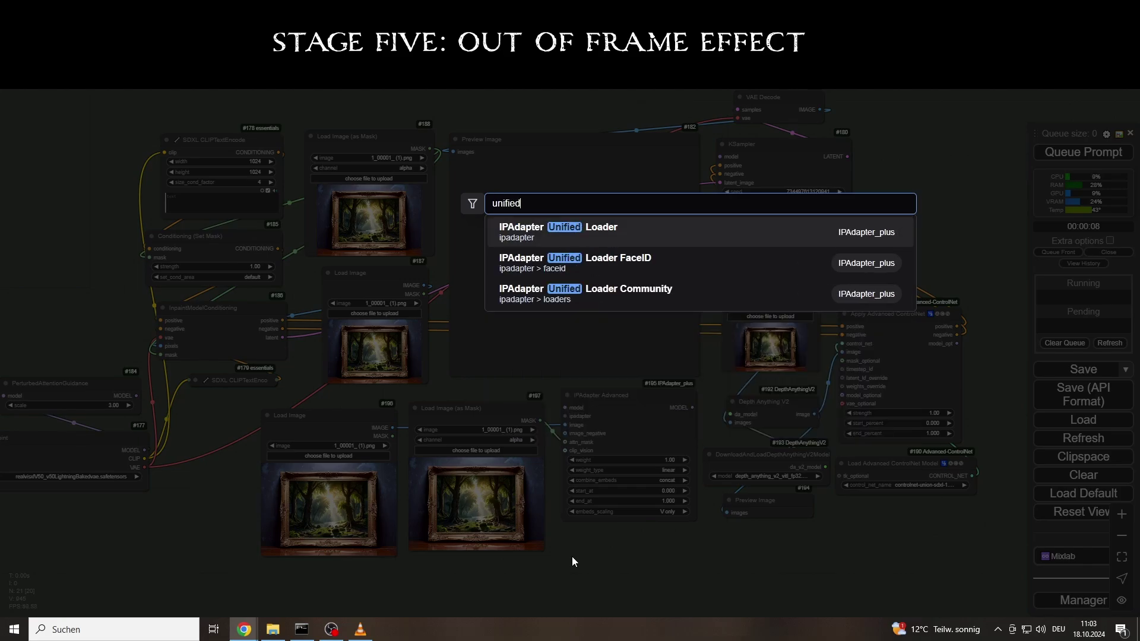
key(Return)
drag(599, 555, 588, 558)
Chain the model from PerturbedAttentionGuidance through IPAdapter Unified Loader and IPAdapter Advanced to KSampler, and link the two ipadapter ports
drag(136, 396, 566, 565)
drag(693, 565, 565, 407)
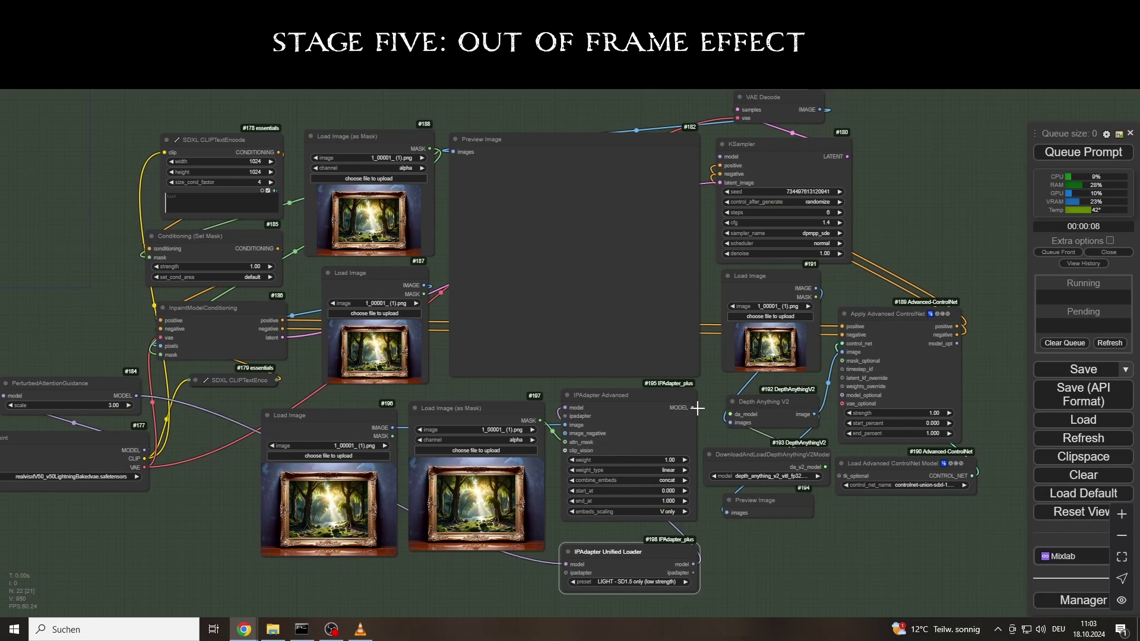
drag(697, 408, 719, 156)
drag(683, 557, 565, 417)
Set the IPAdapter Unified Loader preset to PLUS (high strength) and tidy the positions of it and the nearby Load Image nodes
click(653, 567)
click(647, 514)
click(606, 437)
drag(606, 540, 604, 541)
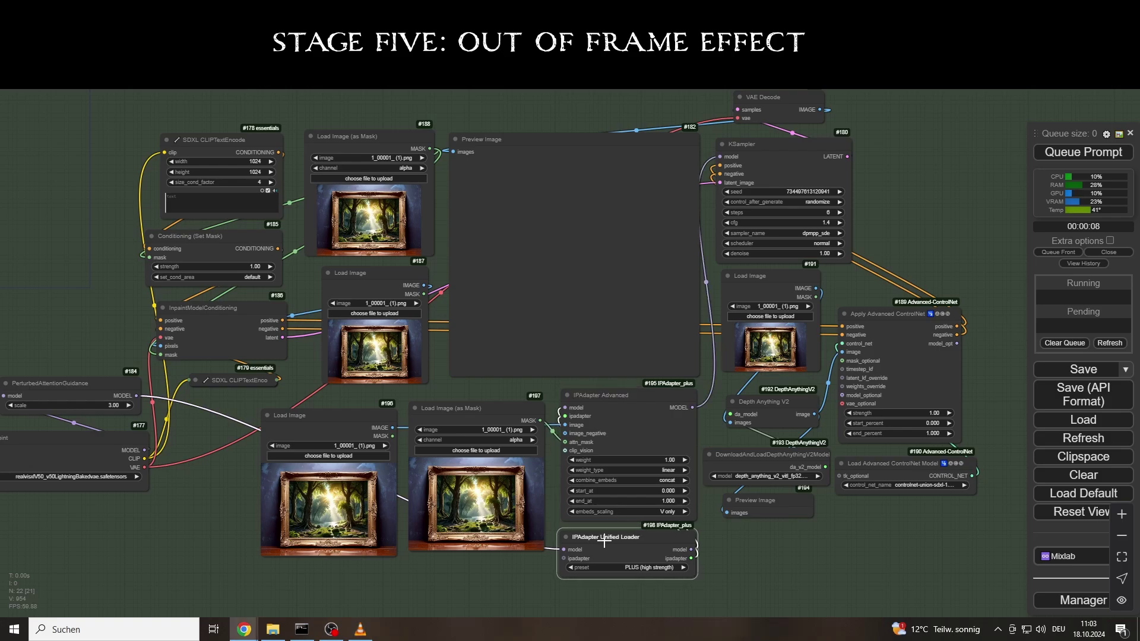
drag(331, 415, 334, 409)
drag(356, 273, 352, 272)
Colour the positive SDXL CLIPTextEncode node green
click(240, 140)
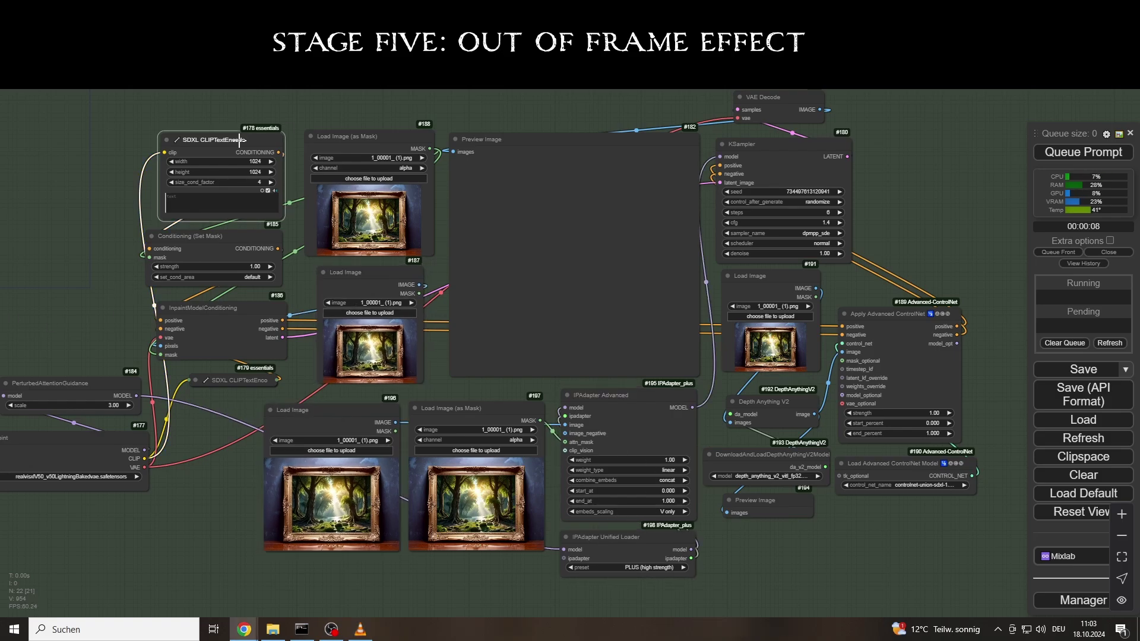
right_click(240, 141)
click(257, 354)
click(386, 390)
Colour PerturbedAttentionGuidance, Load Checkpoint, VAE Decode, KSampler and the large Preview Image black
click(52, 387)
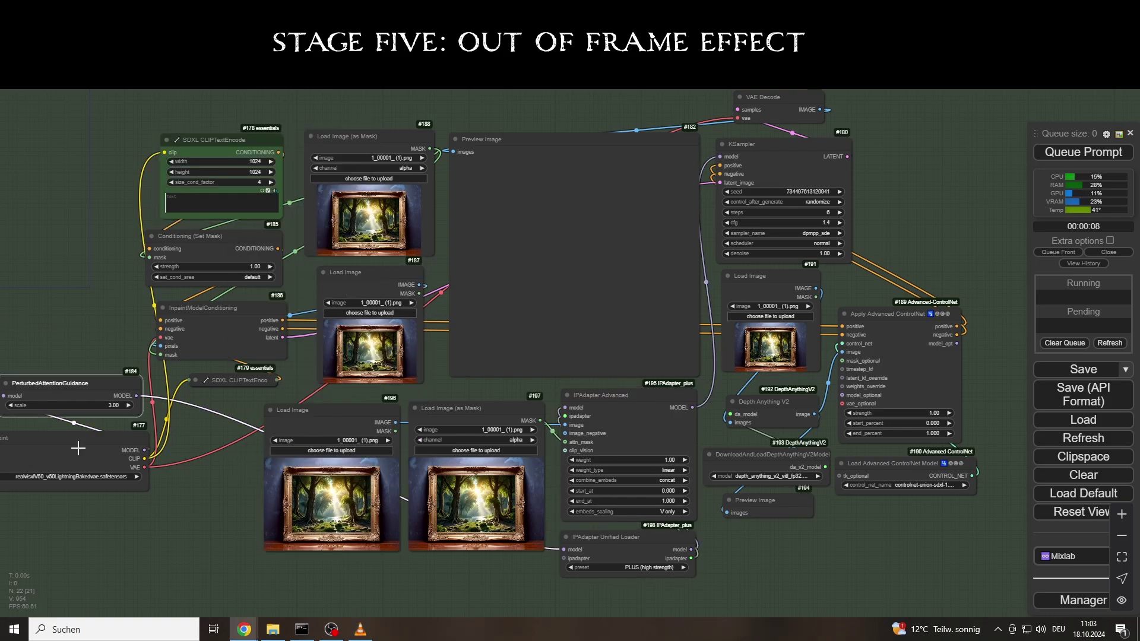
right_click(597, 137)
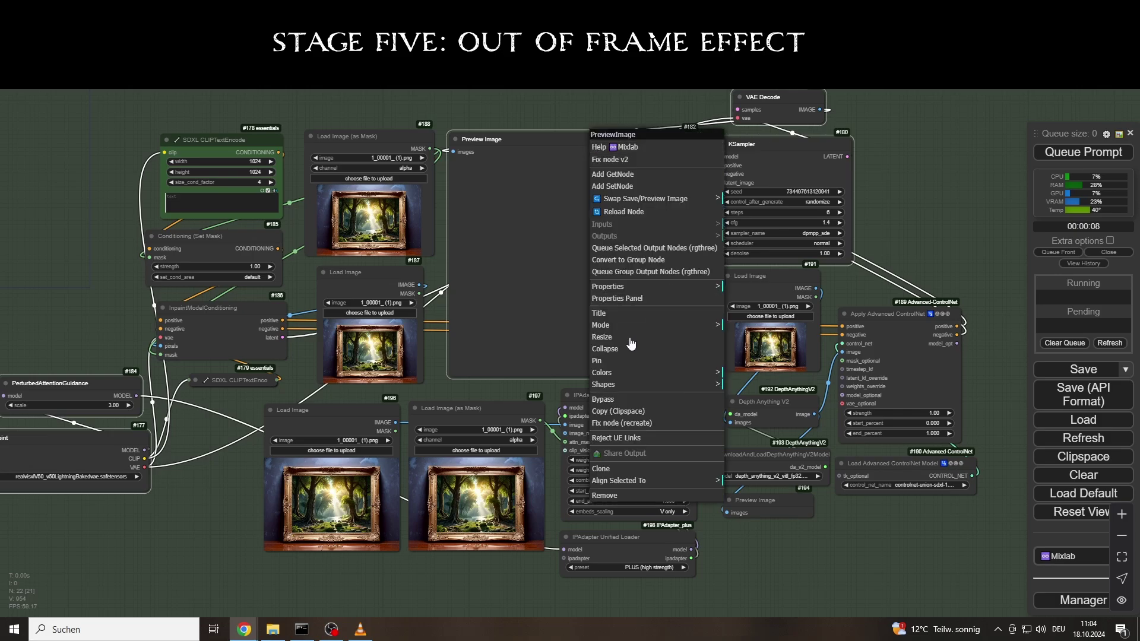
click(629, 372)
click(754, 484)
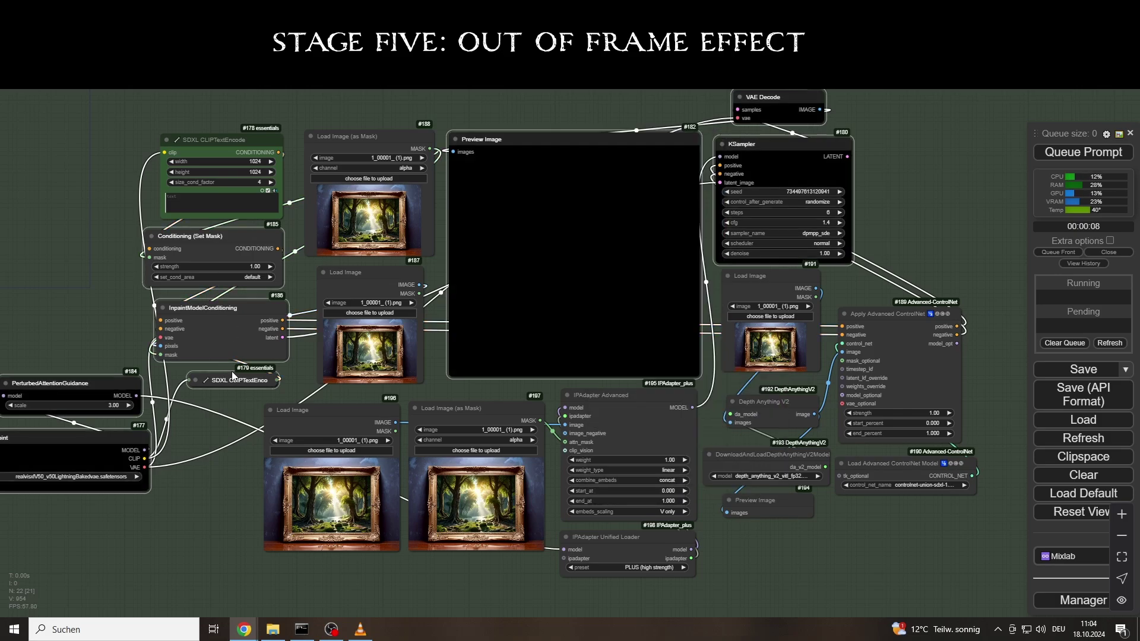
Colour Conditioning (Set Mask), InpaintModelConditioning and their Load Image and Load Image (as Mask) nodes green
click(232, 321)
ctrl+click(370, 139)
ctrl+right_click(367, 276)
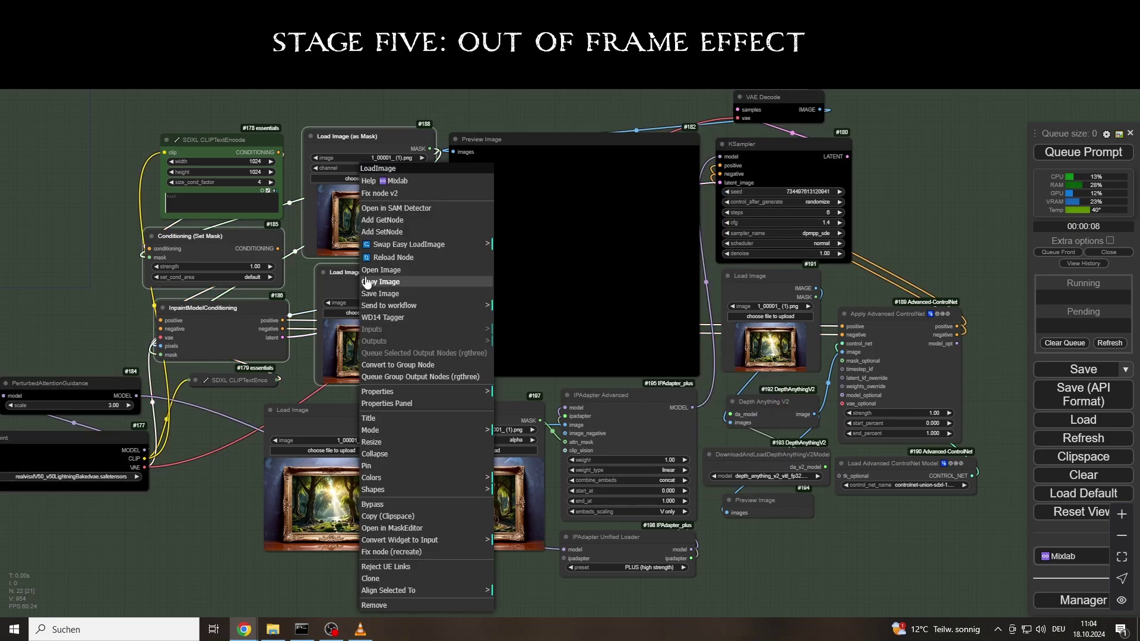
click(394, 477)
click(520, 516)
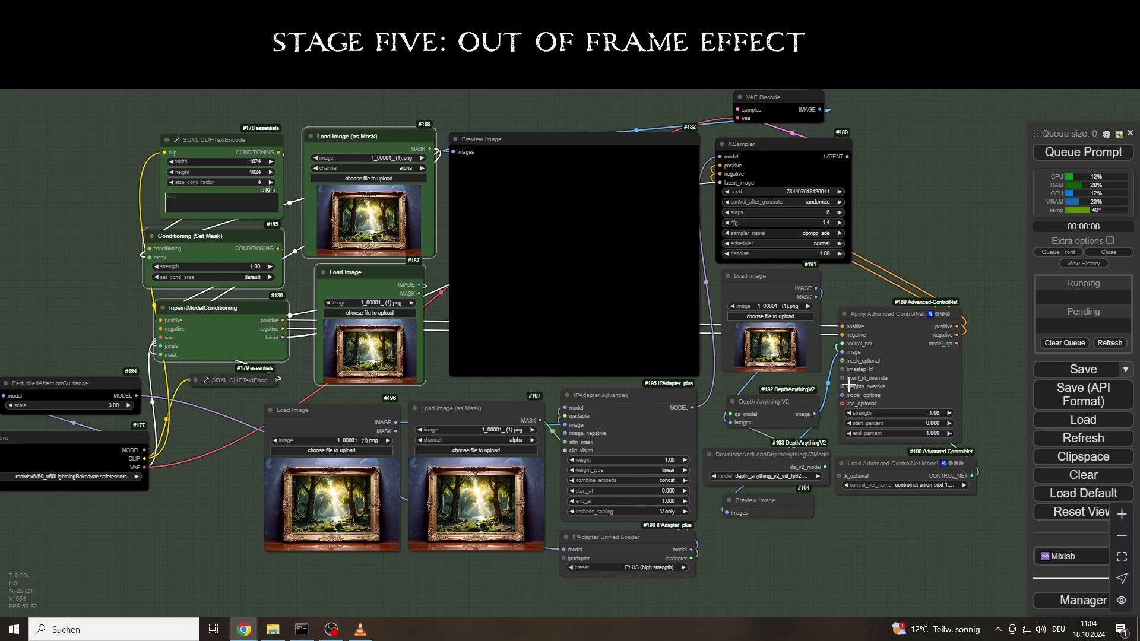
Colour the ControlNet group blue: Load Image, Apply Advanced ControlNet, Depth Anything V2, both model loaders and the depth preview
click(770, 287)
ctrl+click(905, 341)
ctrl+click(769, 406)
ctrl+click(768, 459)
ctrl+click(768, 502)
ctrl+click(868, 468)
right_click(872, 420)
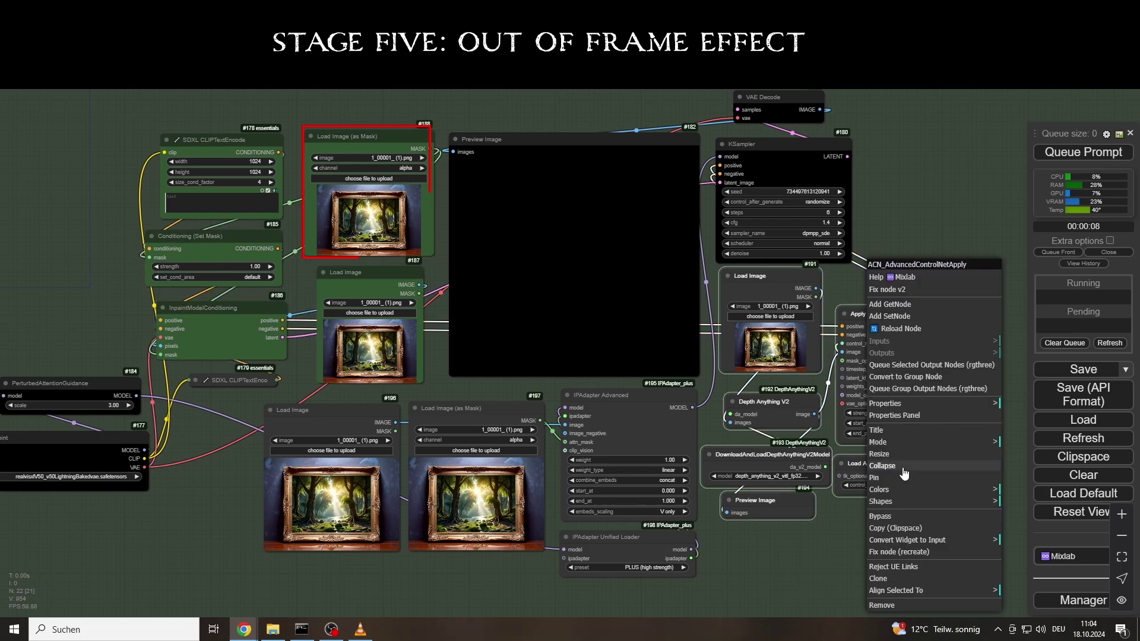
click(878, 489)
click(1021, 544)
Colour the IPAdapter group cyan: its Load Image, Load Image (as Mask), IPAdapter Advanced and IPAdapter Unified Loader nodes
click(345, 417)
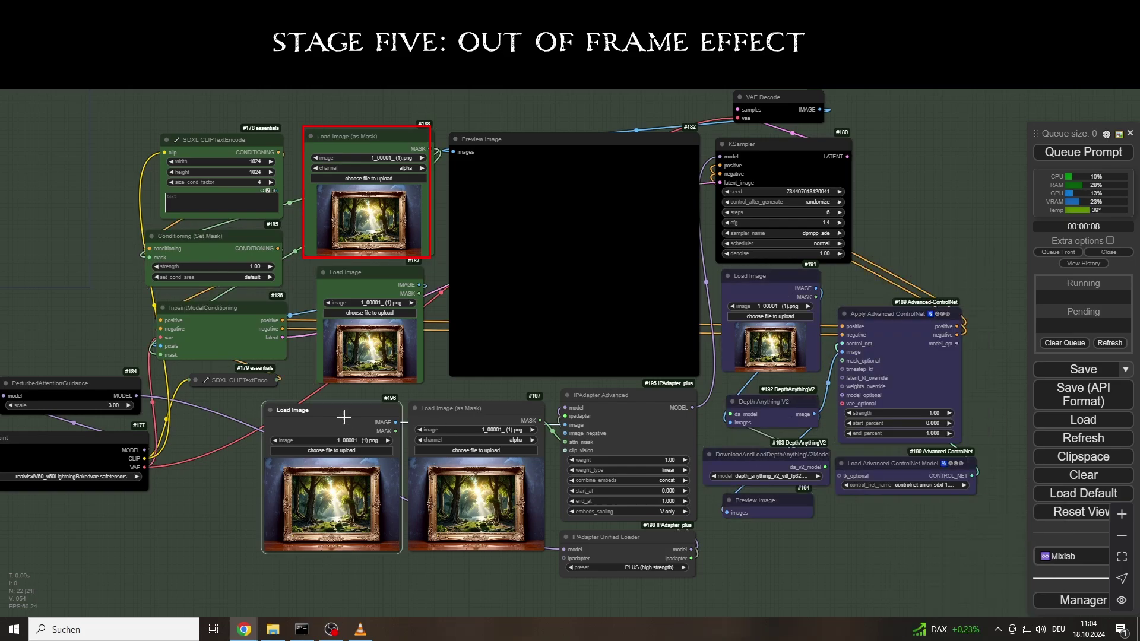
shift+click(463, 415)
shift+click(602, 395)
shift+click(605, 537)
right_click(610, 261)
click(623, 490)
click(766, 552)
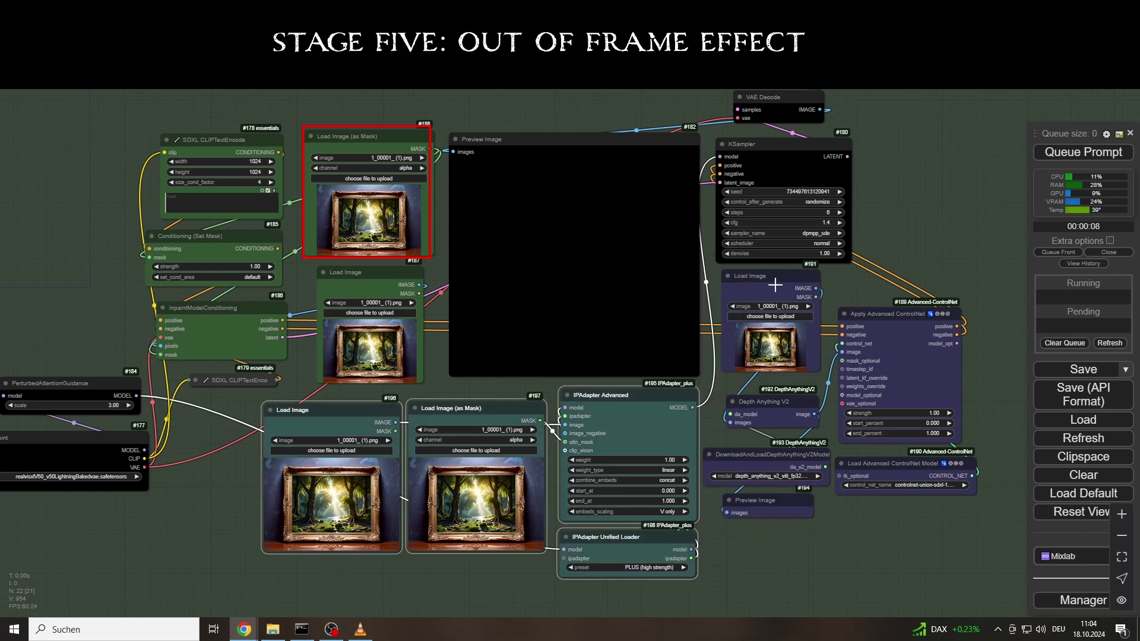
Move Load Checkpoint and PerturbedAttentionGuidance closer to the other nodes, and colour the collapsed negative SDXL CLIPTextEncode red
drag(97, 440, 166, 456)
drag(103, 385, 150, 407)
right_click(233, 381)
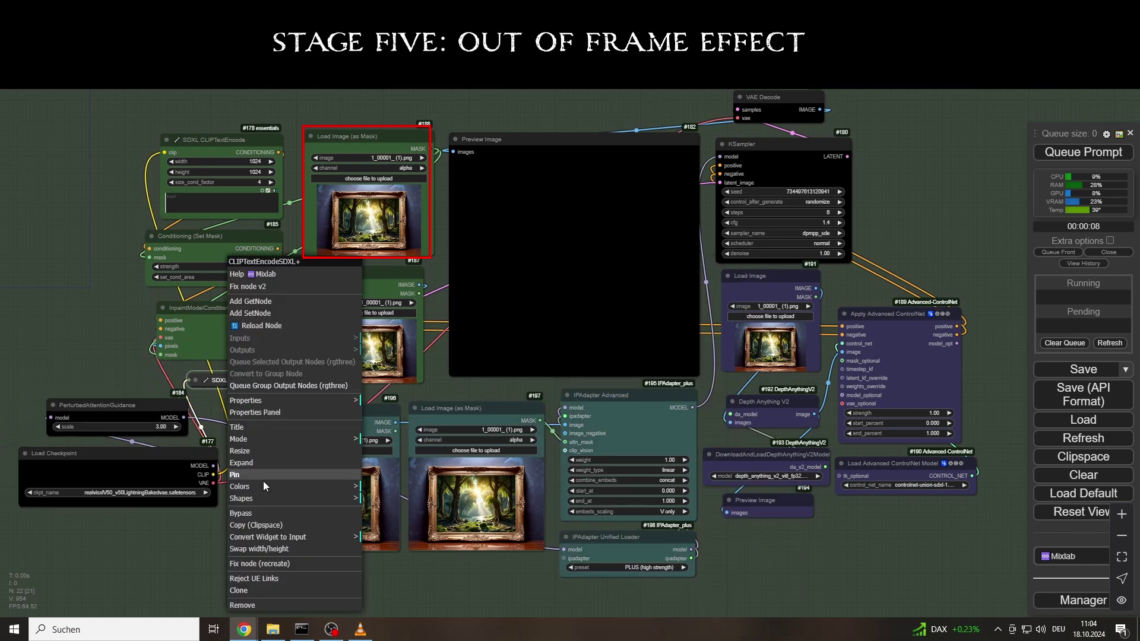
click(267, 486)
click(386, 498)
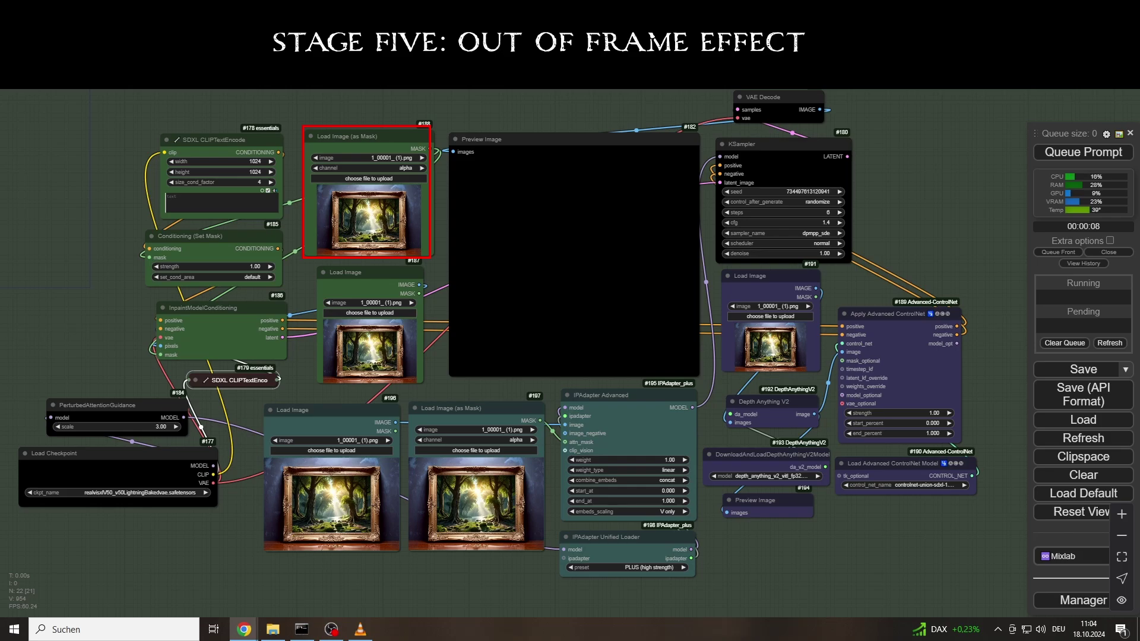
Enter a positive prompt for a hyper-realistic Kraken breaking out of the frame, with 3D depth effect:1.2 and trompe-l'œil effect:1.3, and enlarge its node
click(219, 202)
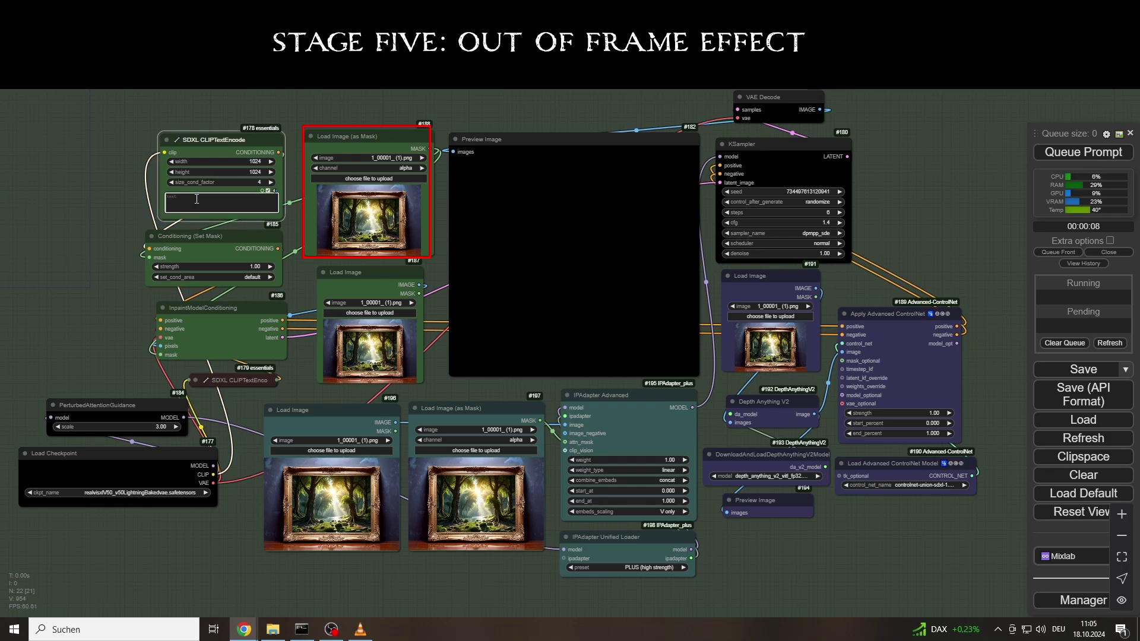
text(A hyper-realistic image of a Kraken breaking out of the frame, detailed and dynamic lighting, strong shadows, (3D depth effect:1.2), the Kraken protrudes beyond the edges of the image, (using the trompe-l'œil effect:1.3))
drag(281, 220, 291, 231)
drag(239, 135, 234, 130)
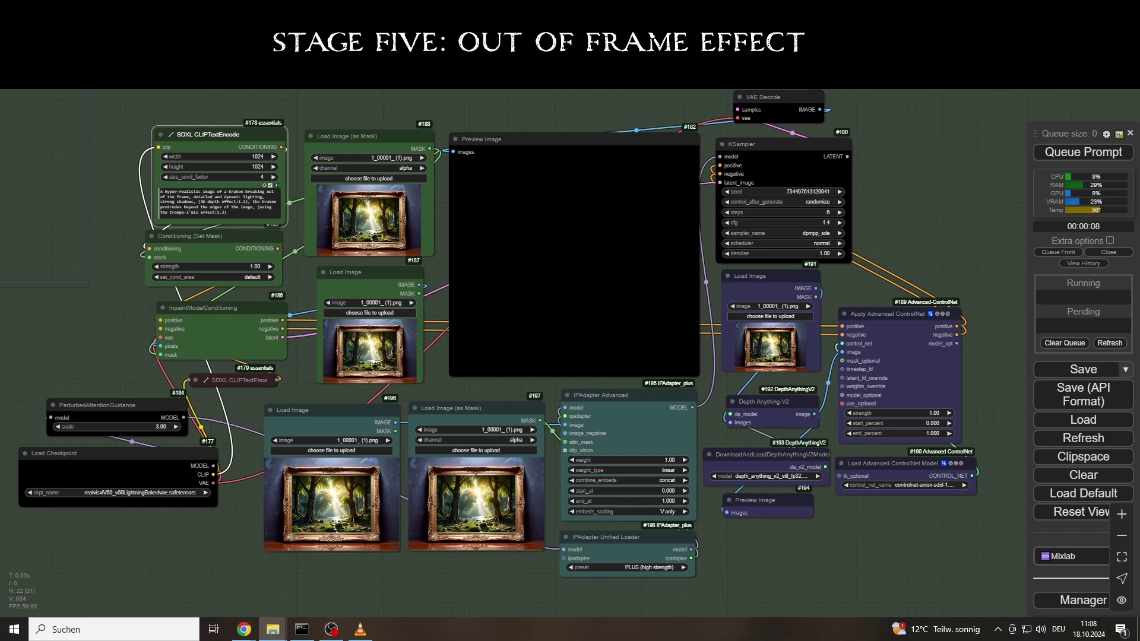
Load the underwater frame into both green loaders, the Kraken mask into the IPAdapter mask loader, and ComfyUI_00014_.png into the IPAdapter and ControlNet image loaders
drag(0, 178, 373, 363)
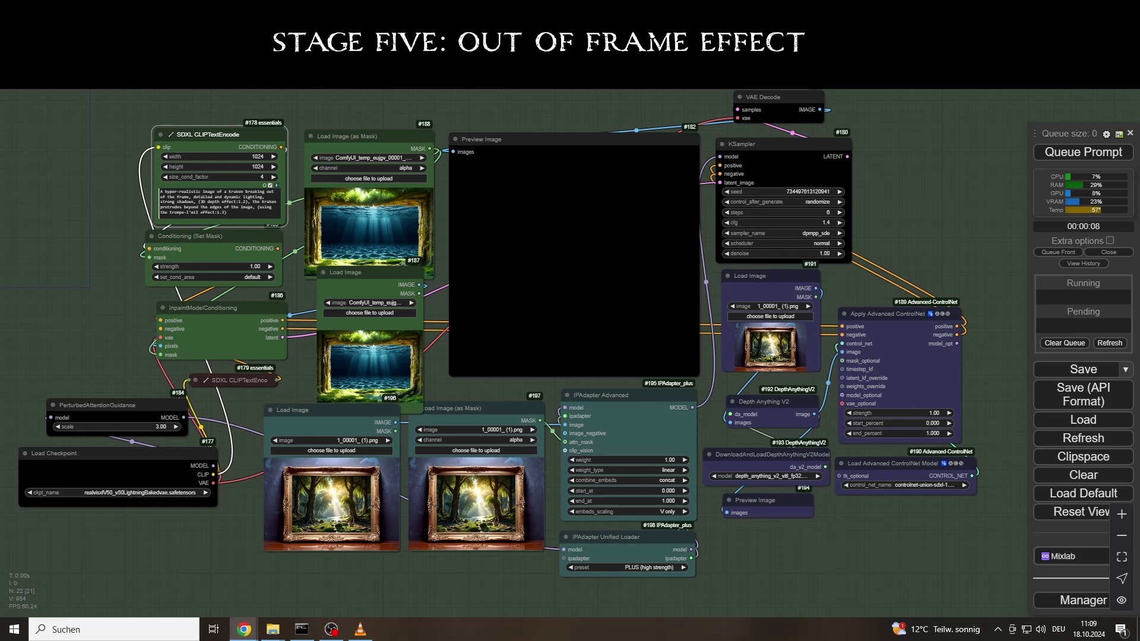
drag(0, 475, 482, 505)
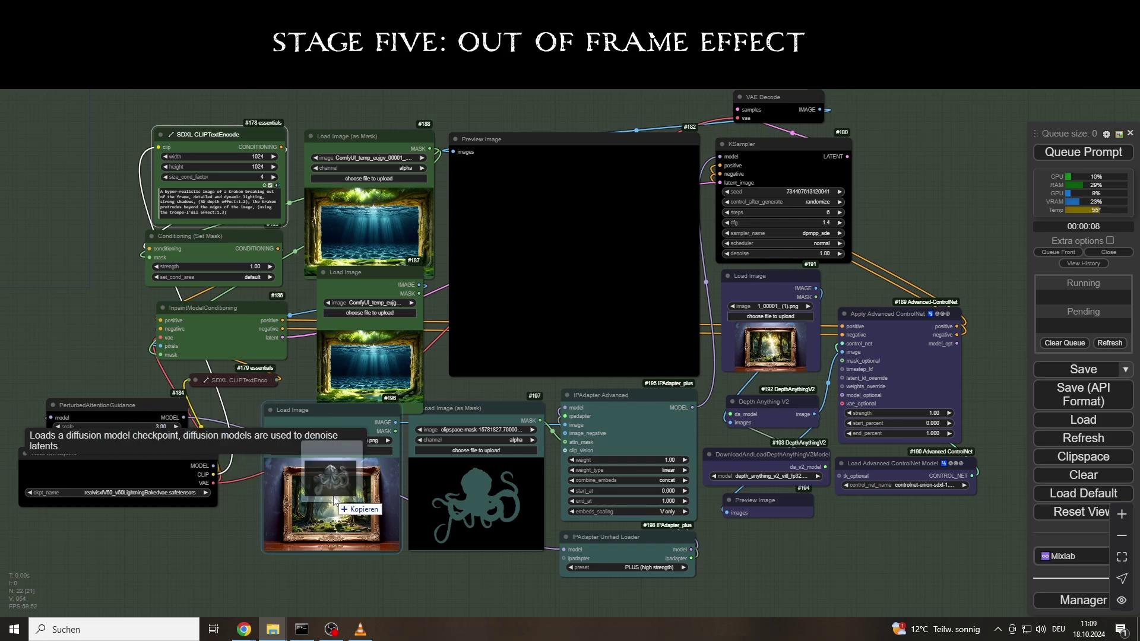
drag(0, 356, 774, 361)
Move Depth Anything V2 below its preview, and reposition and pin the green Load Image node
drag(772, 426, 773, 560)
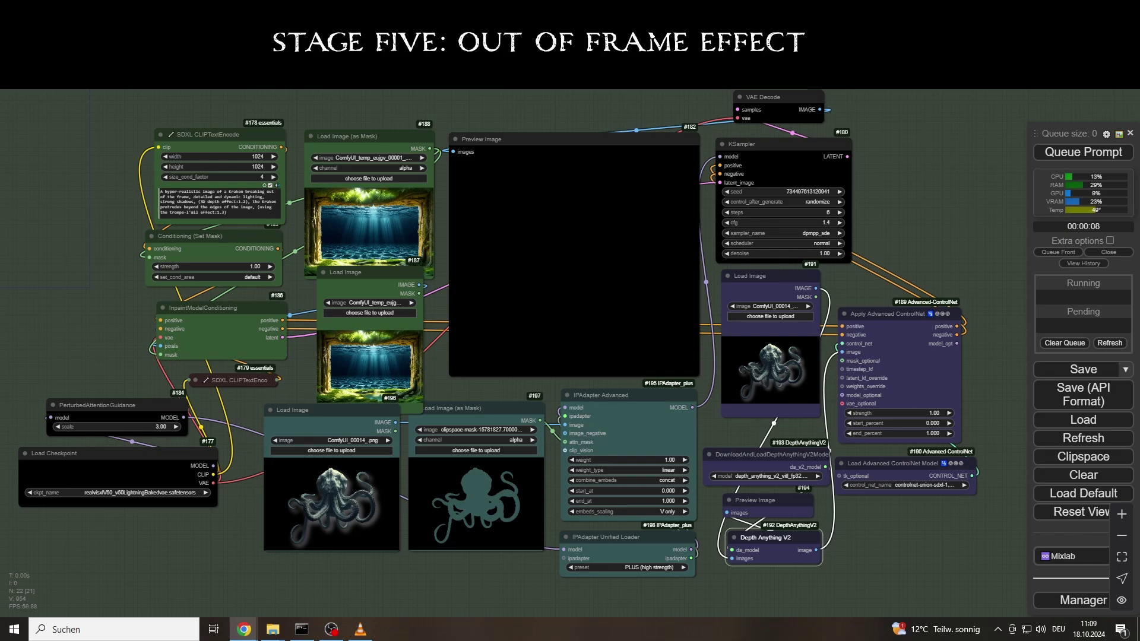
mouse_move(381, 279)
mouse_down()
mouse_move(365, 312)
mouse_move(378, 299)
mouse_up()
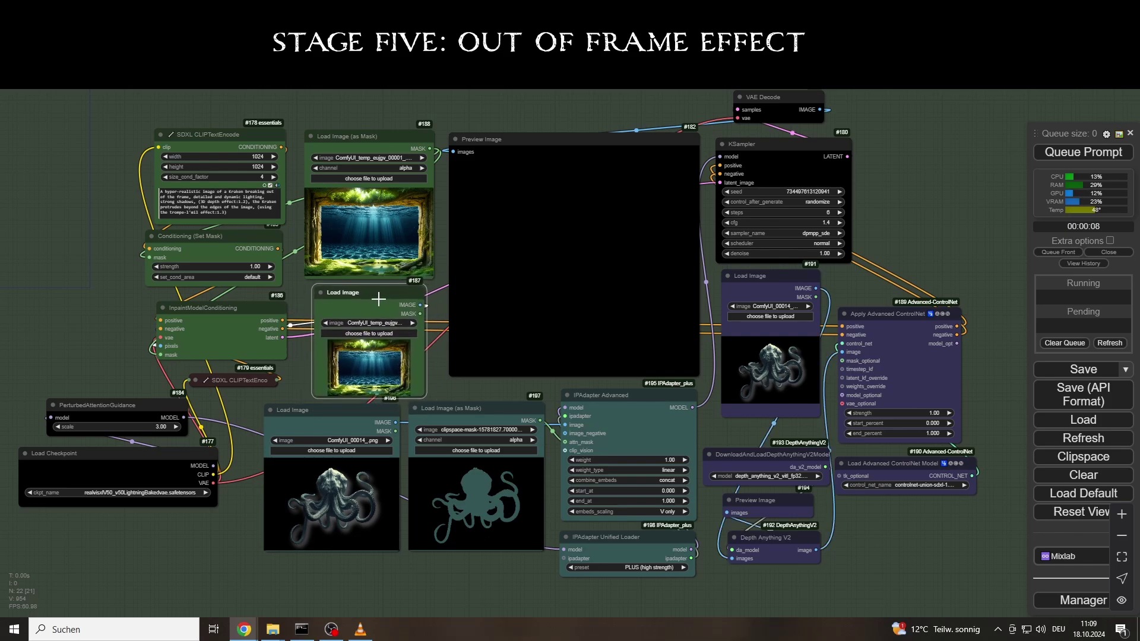
right_click(378, 299)
click(409, 471)
Set the IPAdapter Advanced weight to 0.50
key(alt+Tab)
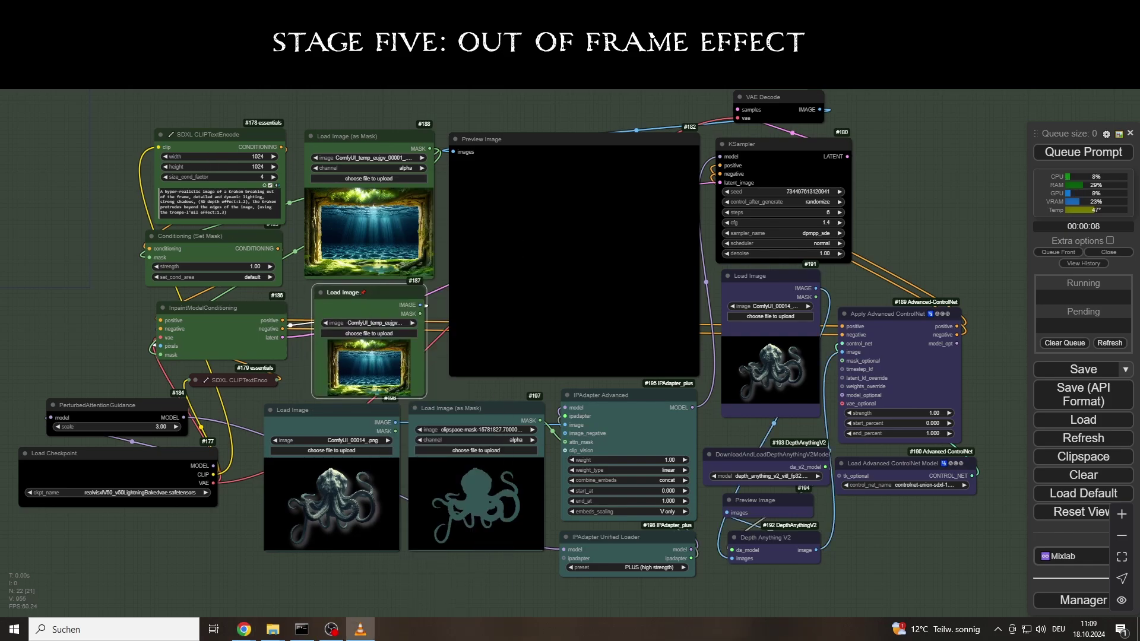
drag(653, 461, 648, 461)
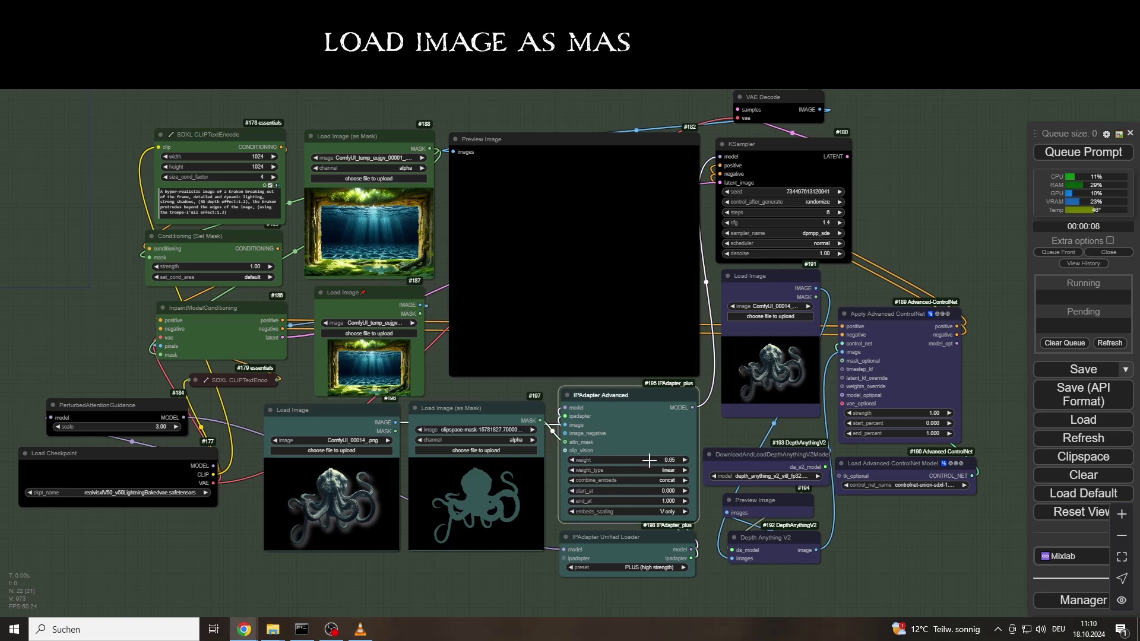
Open the green Load Image (as Mask) picture in the MaskEditor and mask the underwater opening with a large square brush
right_click(354, 214)
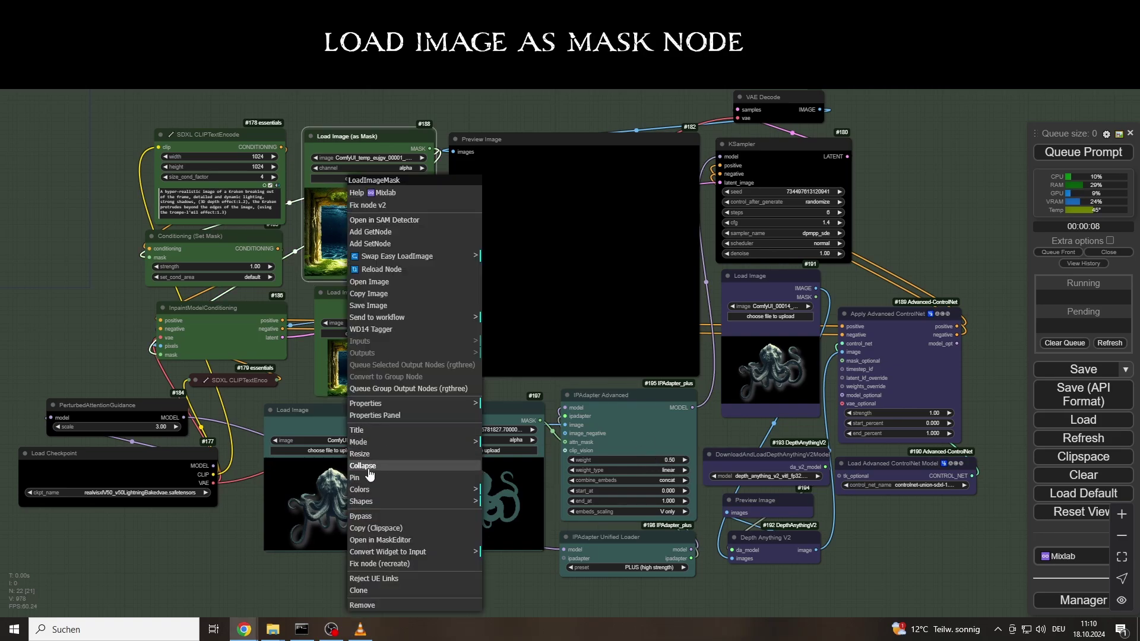
click(384, 540)
click(502, 541)
click(499, 566)
scroll(385, 365, up, 20)
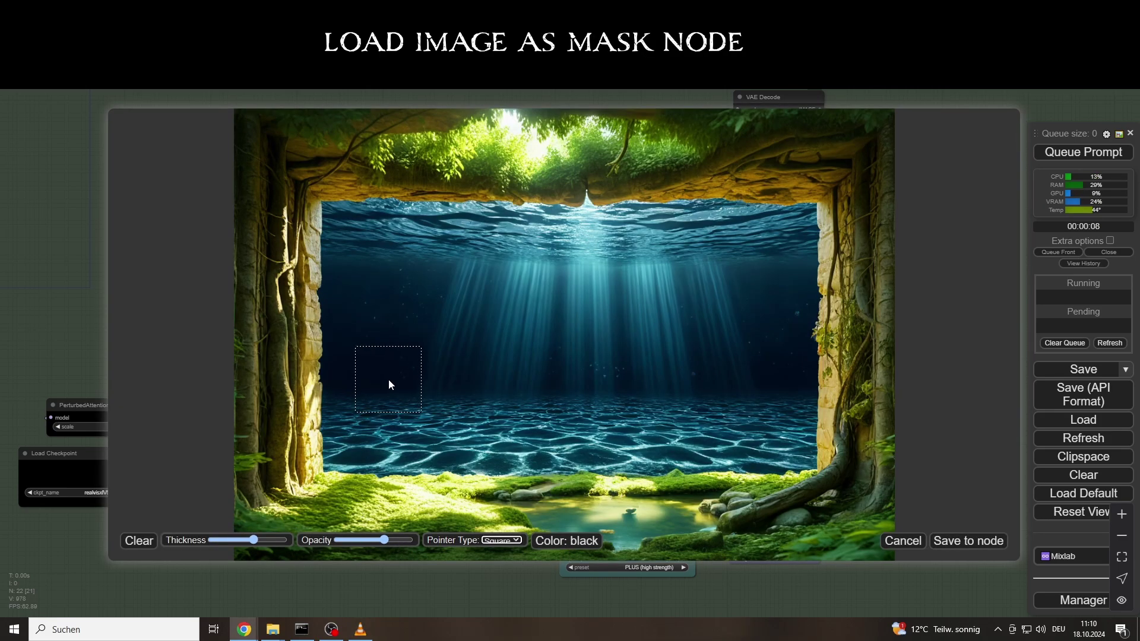
mouse_move(364, 437)
mouse_down()
mouse_move(365, 263)
mouse_move(710, 244)
mouse_move(773, 440)
mouse_move(453, 440)
mouse_move(522, 304)
mouse_move(649, 370)
mouse_up()
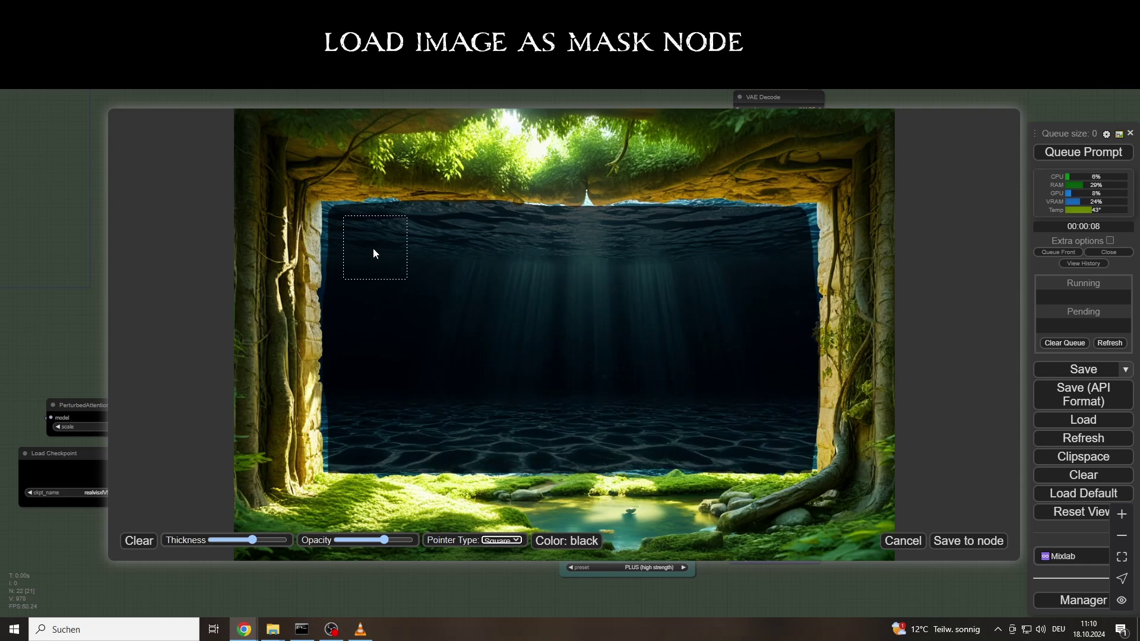
Reshape the mask into a rough Kraken outline overlapping the frame's lower edge using a circular brush, and save it to the node
click(501, 540)
click(499, 552)
scroll(386, 219, down, 1)
mouse_move(337, 254)
mouse_down()
mouse_move(373, 308)
mouse_move(710, 196)
mouse_move(752, 394)
mouse_move(681, 426)
mouse_move(656, 401)
mouse_move(821, 477)
mouse_up()
mouse_move(425, 412)
mouse_down()
mouse_move(418, 489)
mouse_move(311, 356)
mouse_up()
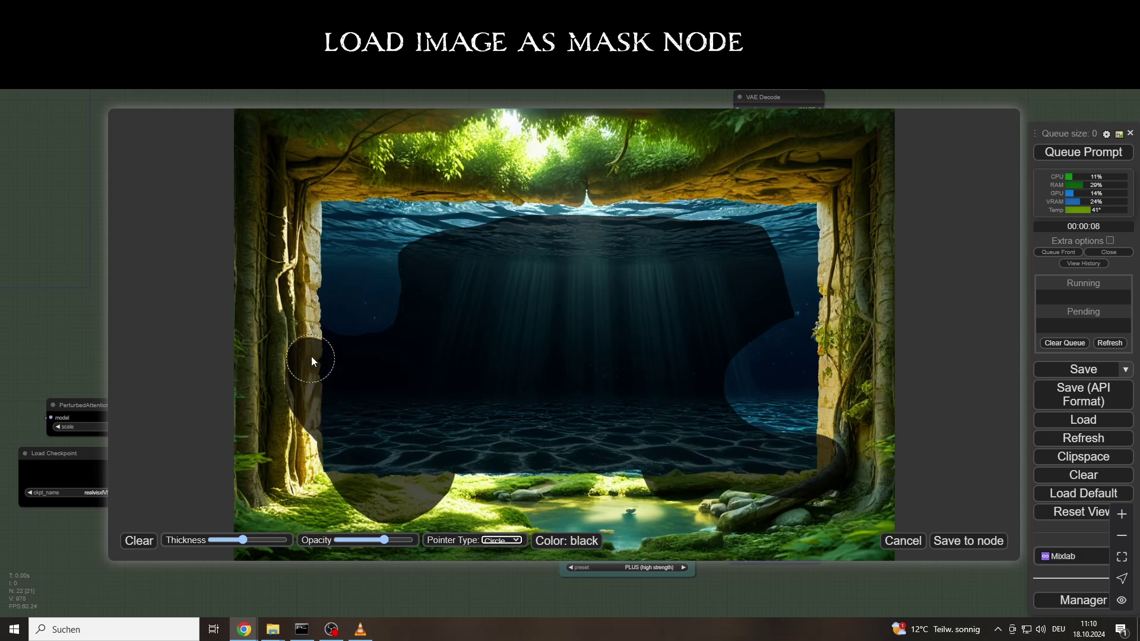
drag(375, 321, 418, 260)
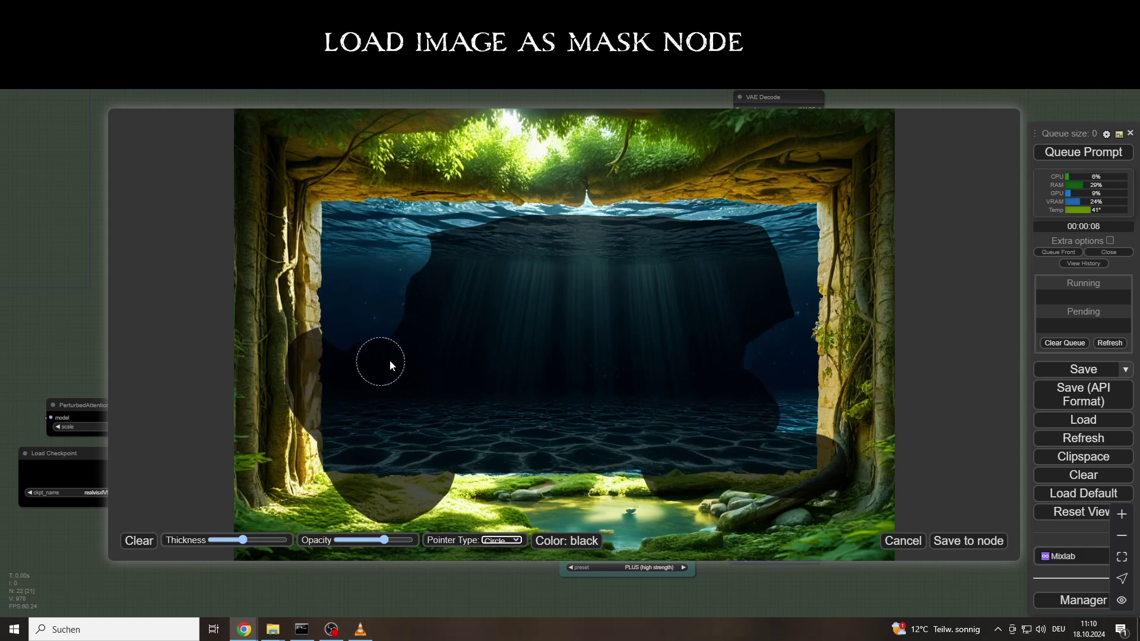
click(968, 541)
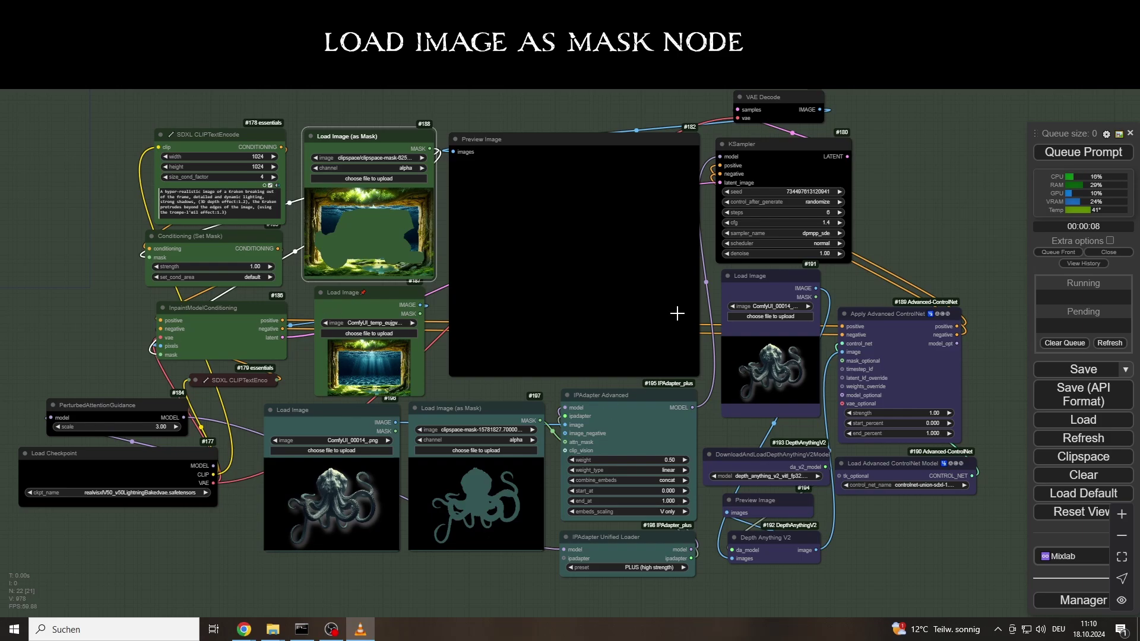
Queue the prompt and move the title "V. Out of Frame Creation" closer above the stage's nodes
click(1079, 154)
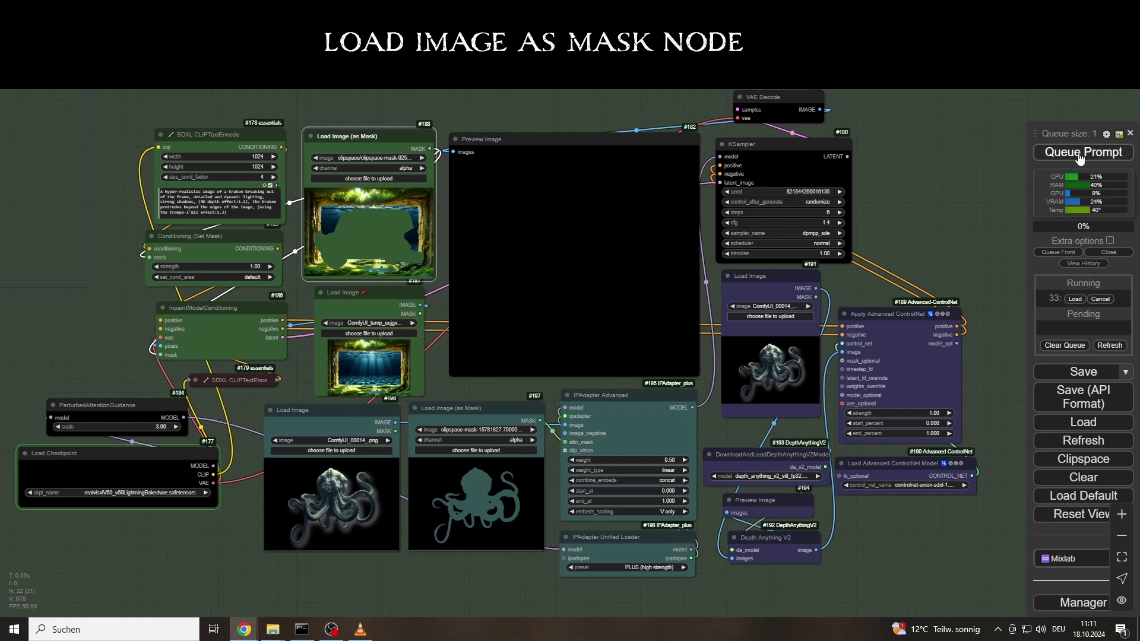
scroll(707, 261, down, 1)
drag(708, 261, 665, 313)
drag(489, 74, 561, 117)
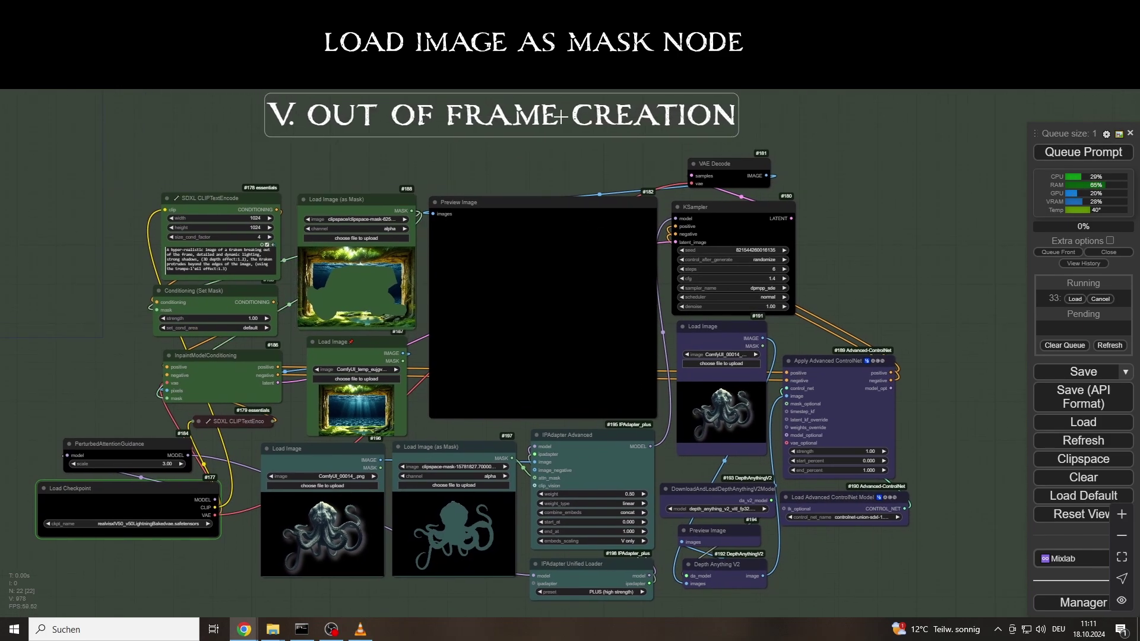
Set the IPAdapter Advanced weight to 0.40 and trim the upper-right part of the frame picture's mask
scroll(573, 166, up, 1)
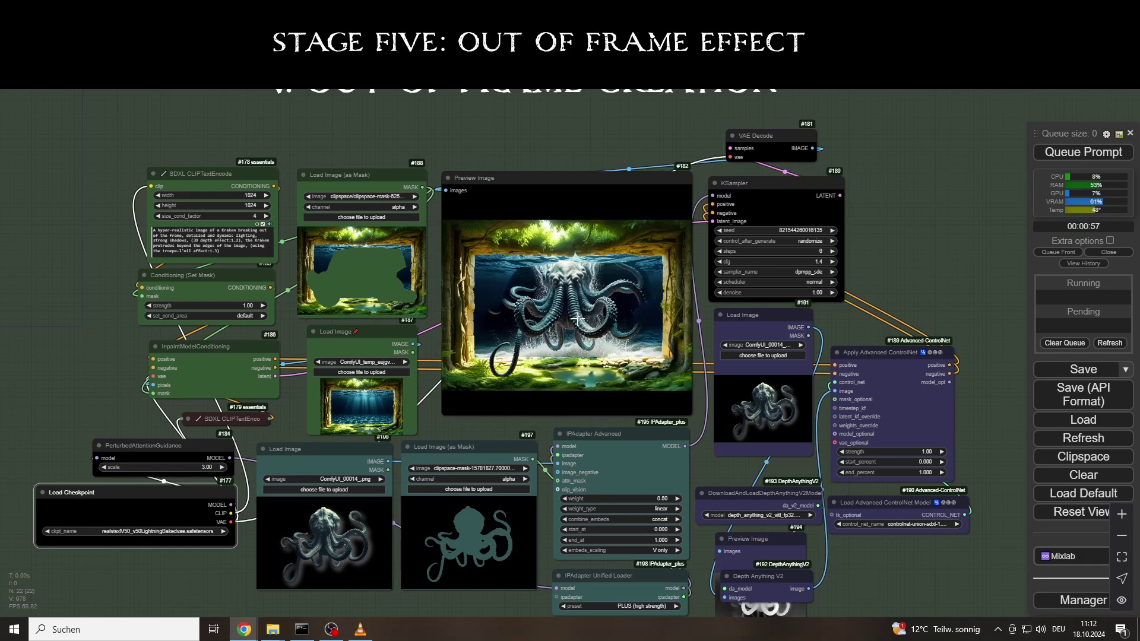
scroll(577, 319, up, 3)
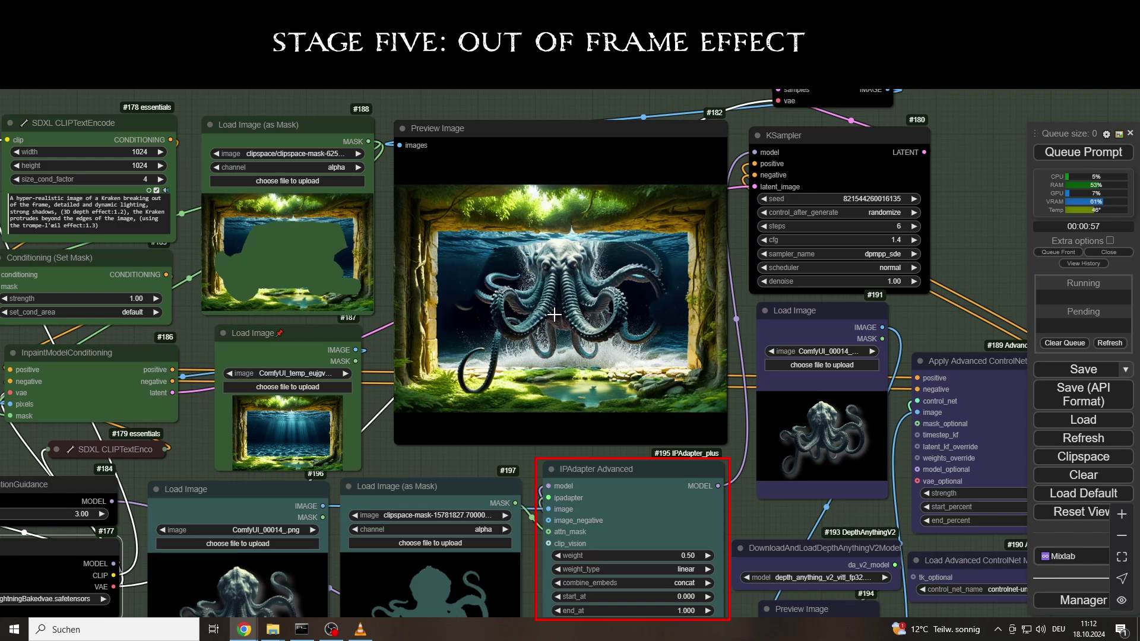
right_click(297, 257)
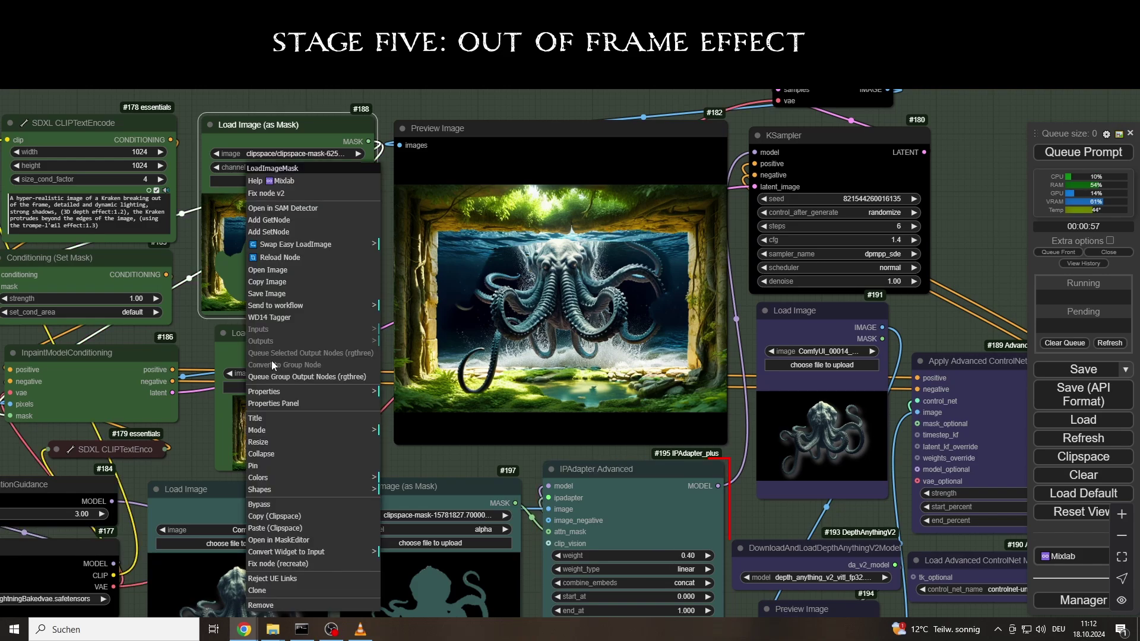
click(272, 361)
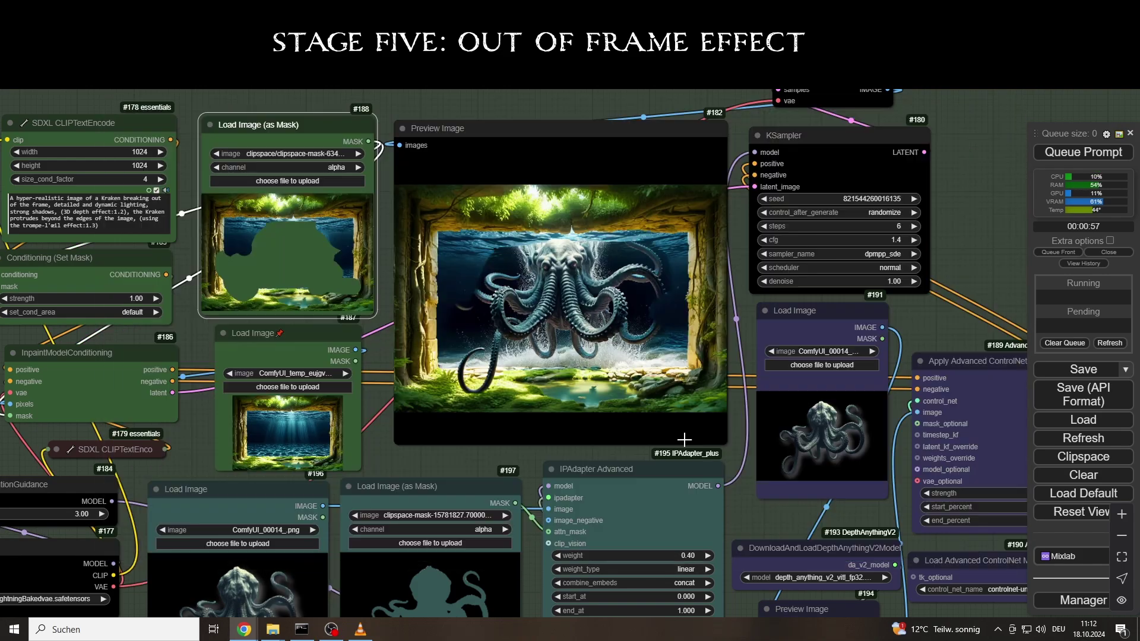
Retouch the right edge of the frame picture's mask in the MaskEditor, save it to the node and generate the image again
right_click(337, 268)
click(361, 539)
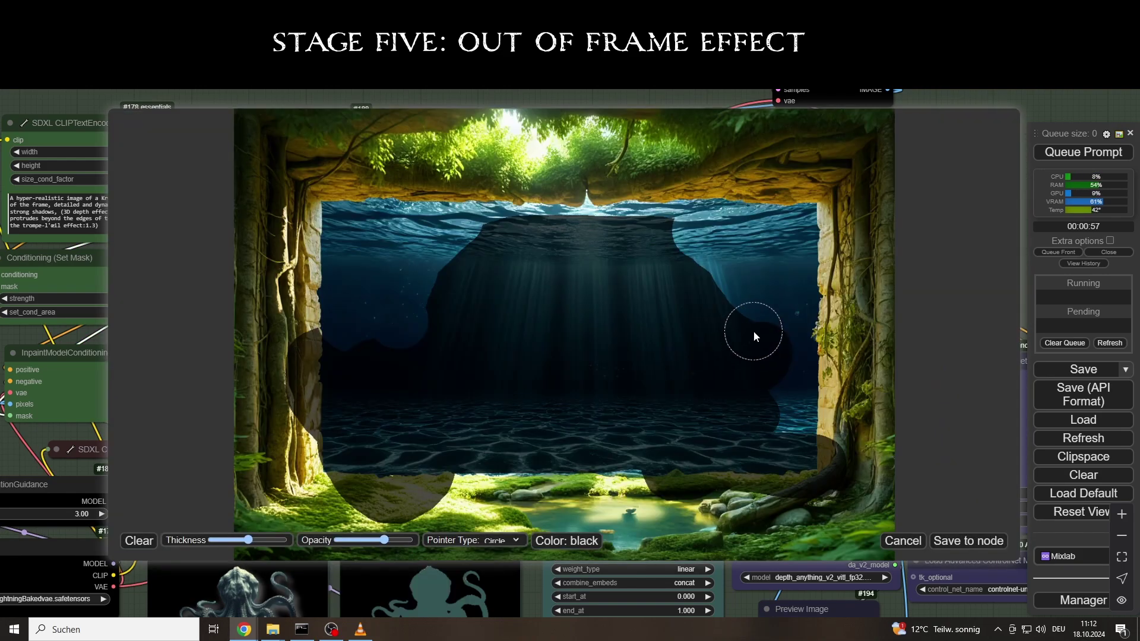
drag(753, 330, 777, 332)
click(967, 540)
click(1081, 152)
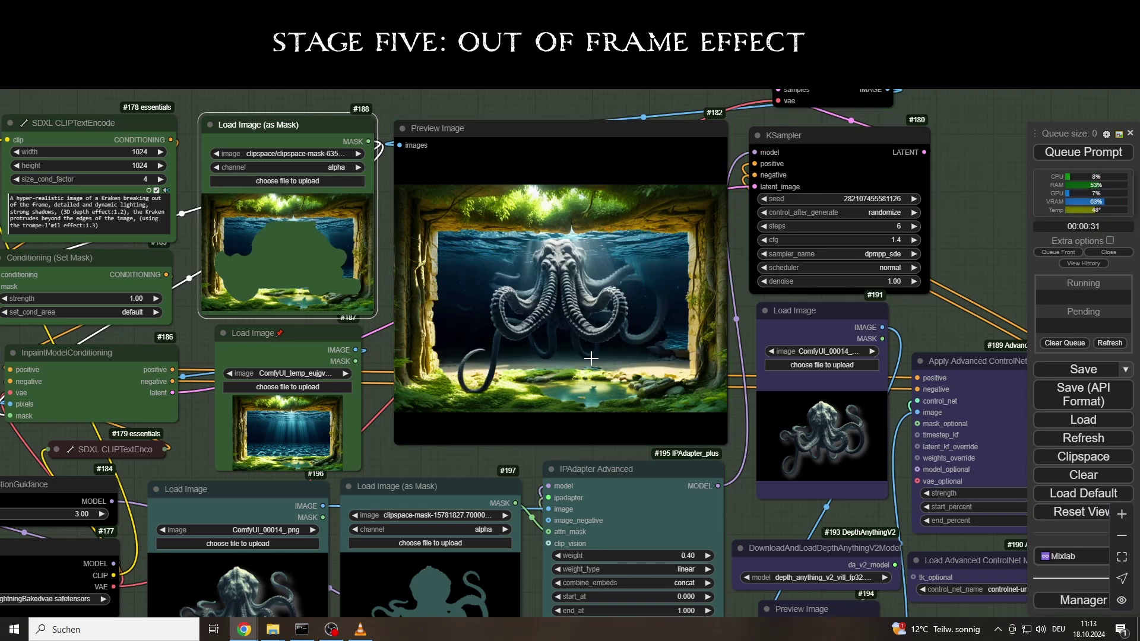
Set the IPAdapter Advanced weight to 0.35 and extend the mask up to the frame's upper edge, generating the image after each change
click(559, 556)
key(ctrl+Return)
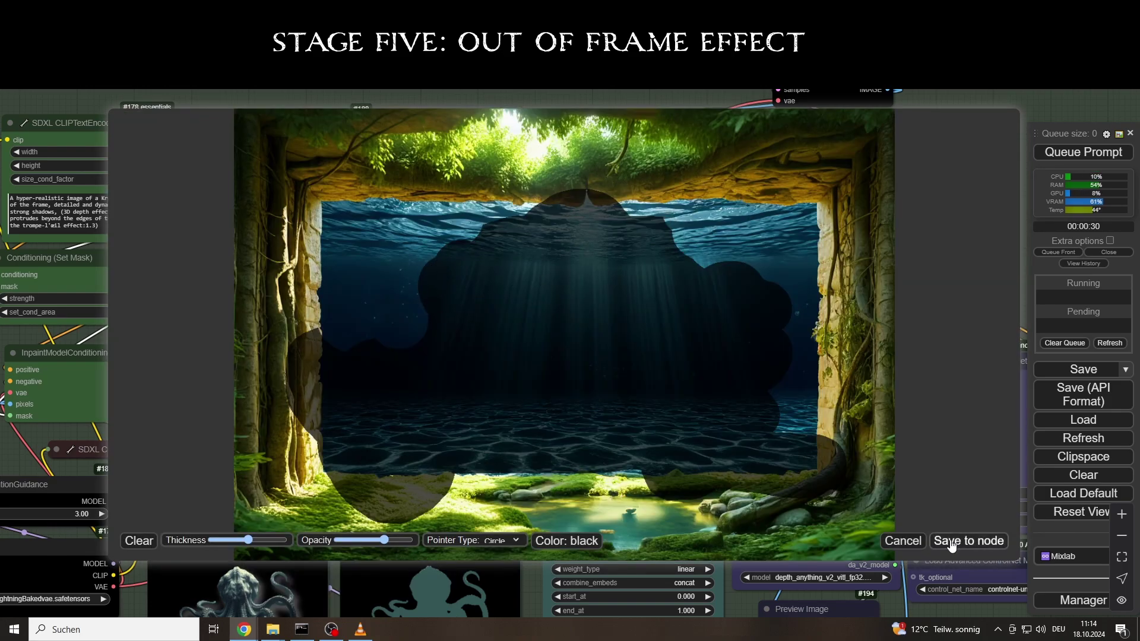
click(968, 540)
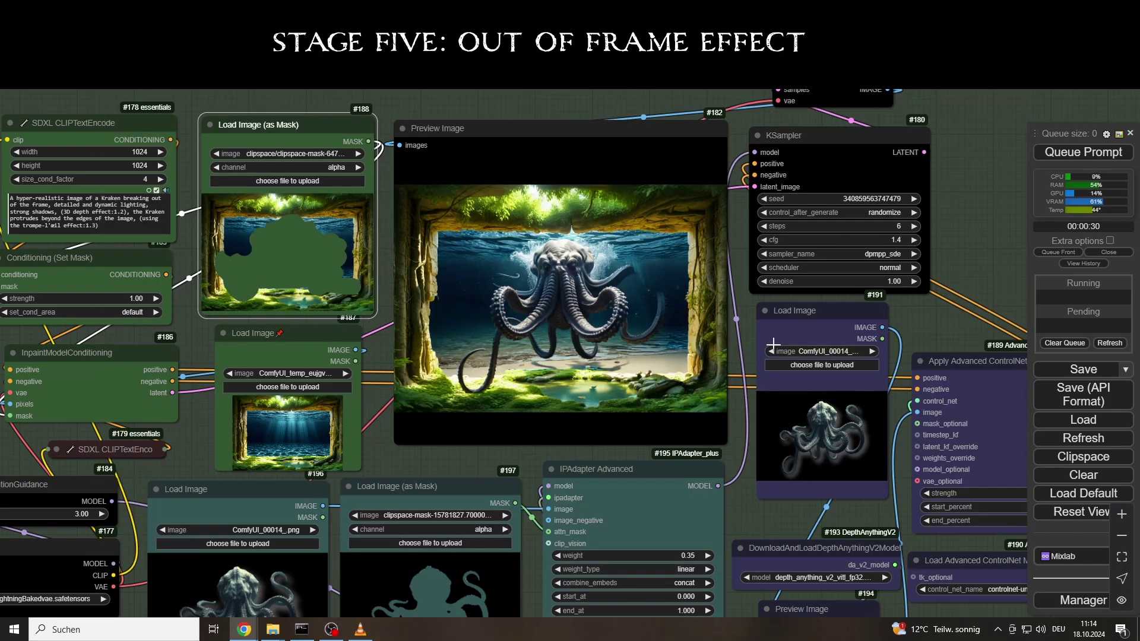
click(1059, 153)
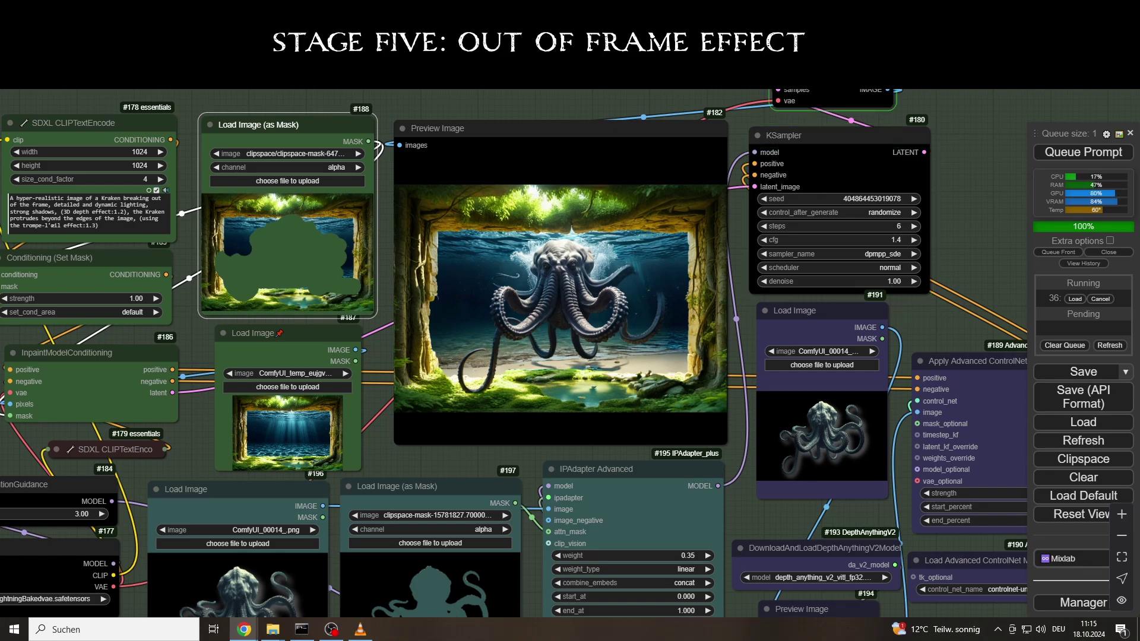
Extend the mask further over the frame's upper edge, erase it from the left stone post, save it and generate the image again
scroll(556, 253, up, 7)
scroll(557, 253, down, 4)
scroll(556, 253, down, 1)
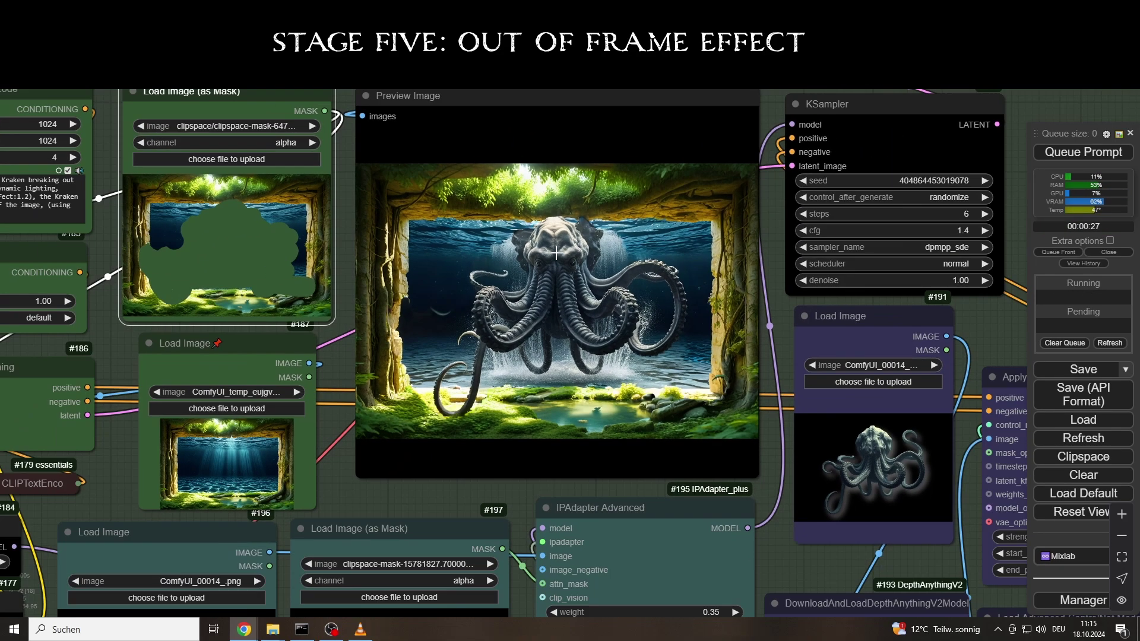
scroll(227, 210, down, 1)
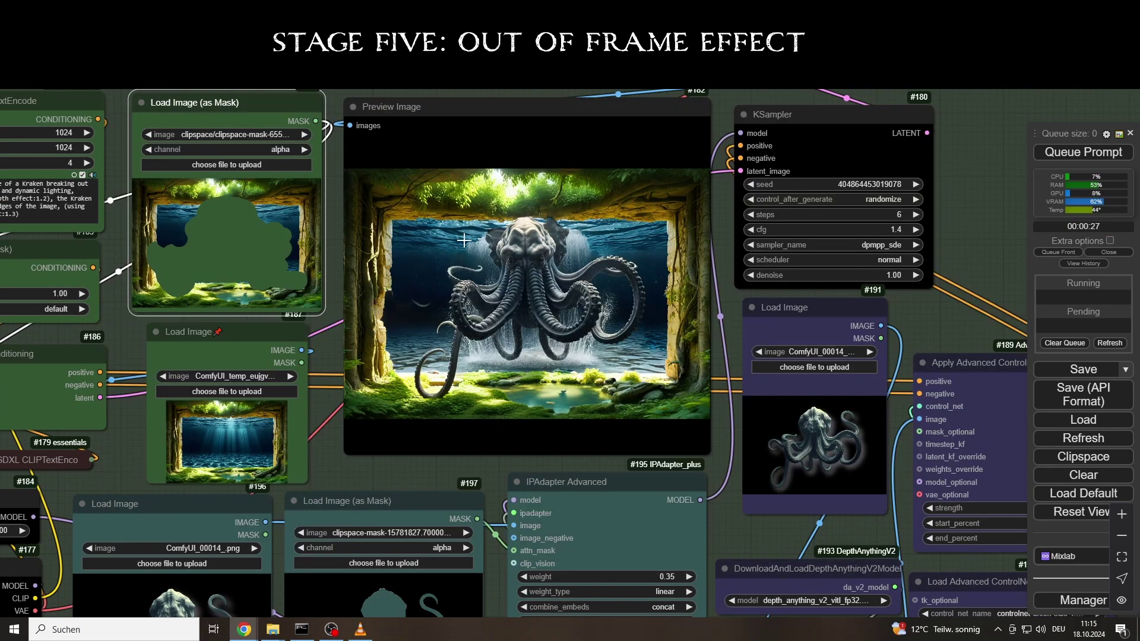
right_click(162, 246)
click(190, 536)
drag(273, 406, 277, 424)
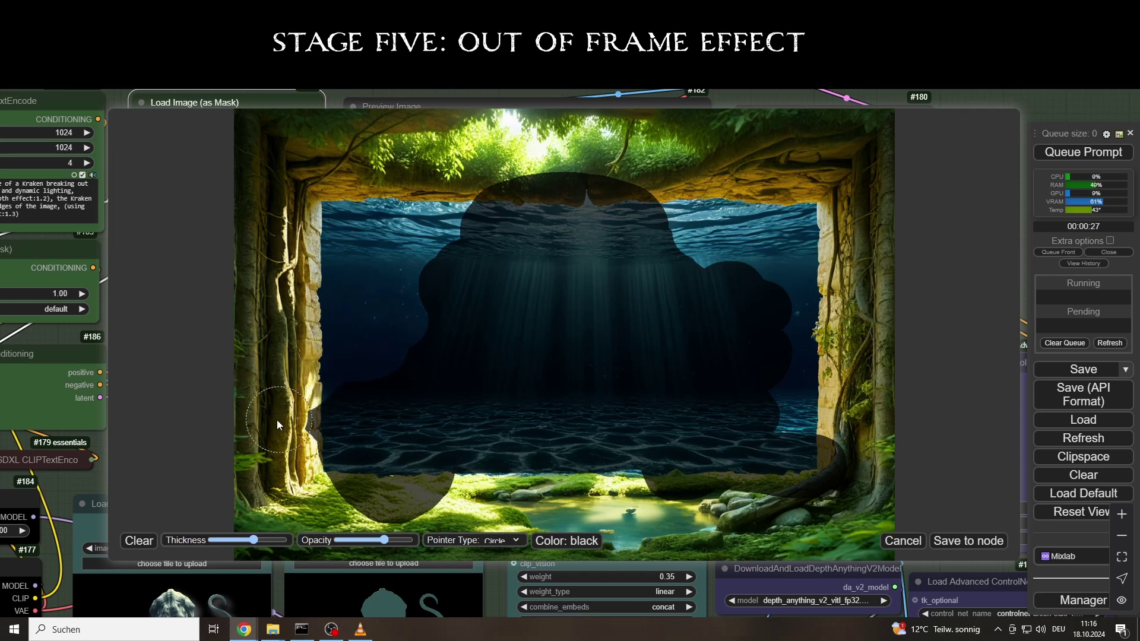
click(967, 540)
key(ctrl+Return)
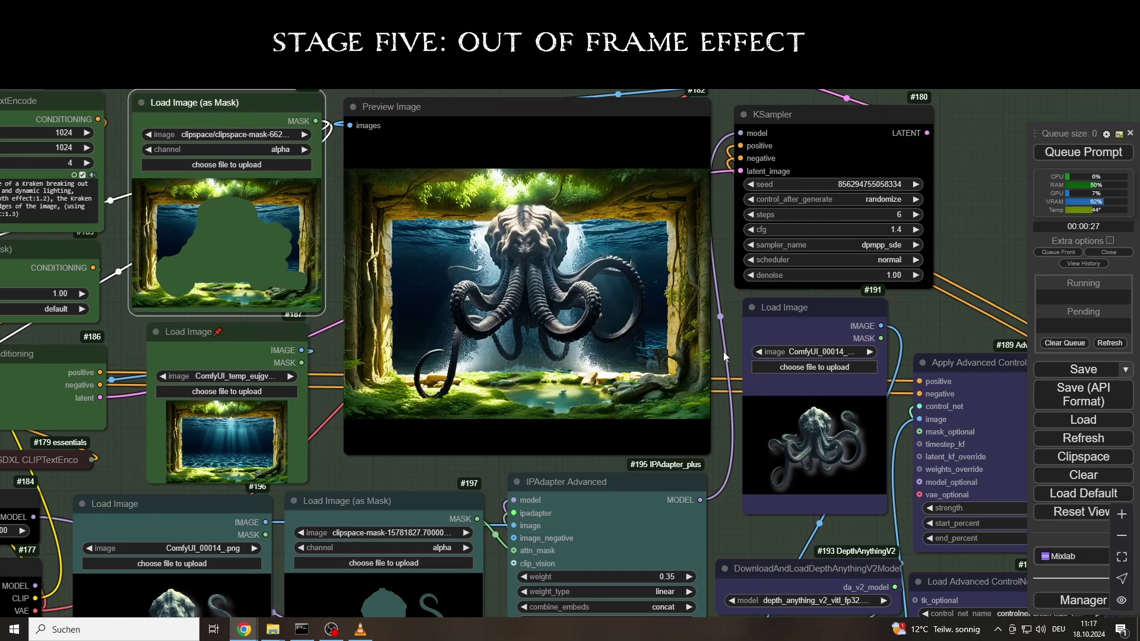
Erase the mask around the lower-right corner of the frame opening, save it to the node and generate another image
right_click(291, 273)
click(333, 487)
right_click(795, 469)
click(968, 540)
click(1038, 155)
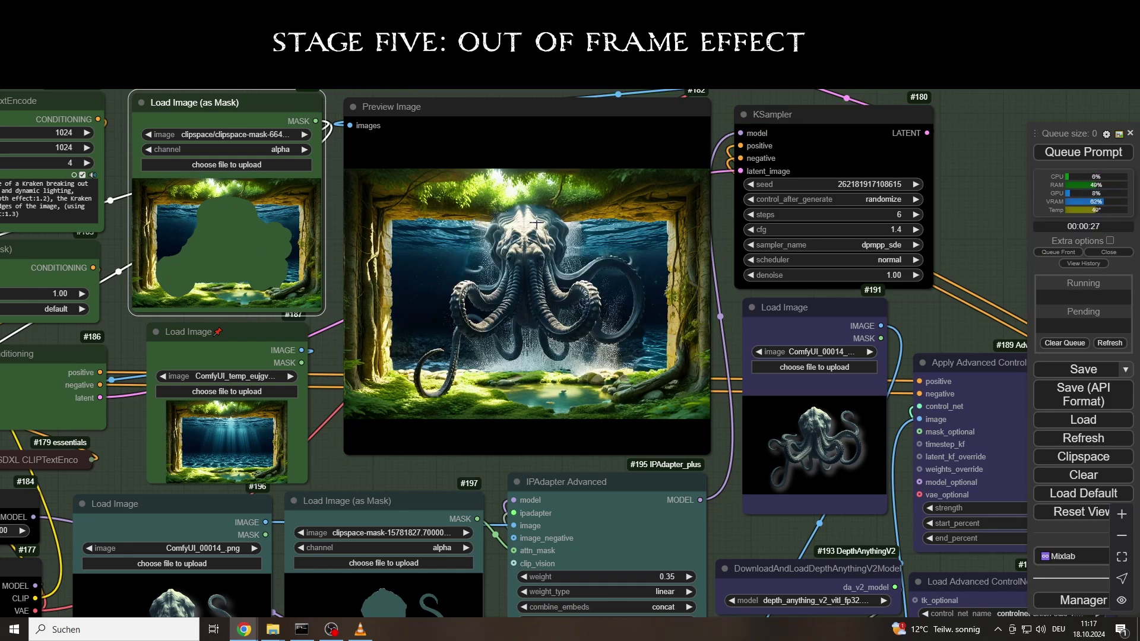
key(alt+Tab)
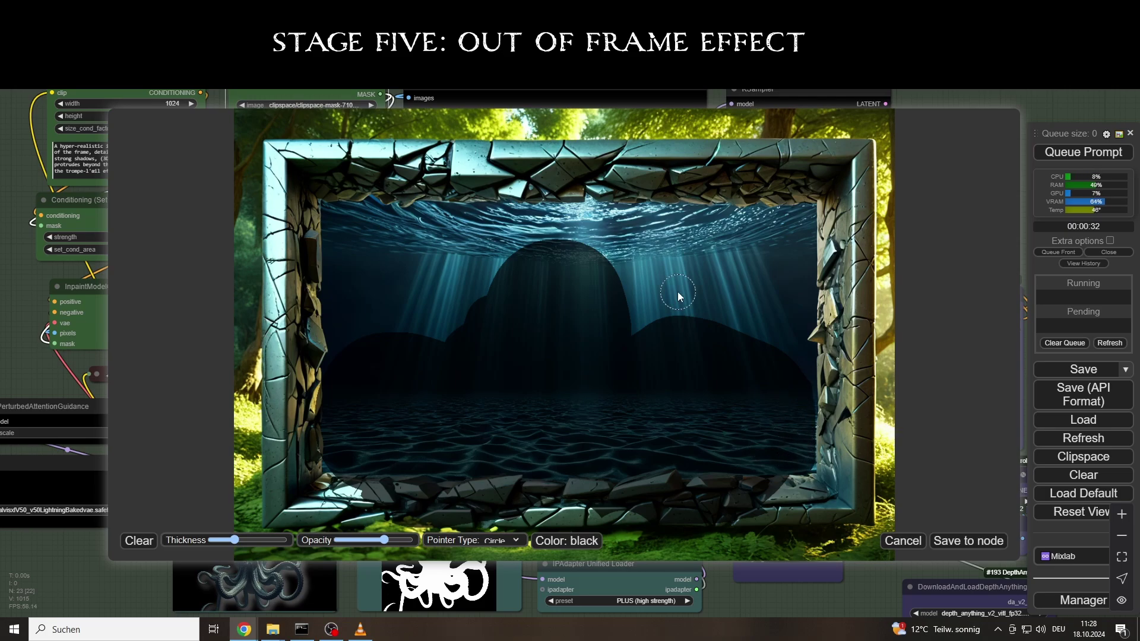
Save the landscape stone frame's mask to the node and generate the image again
click(969, 541)
key(ctrl+Return)
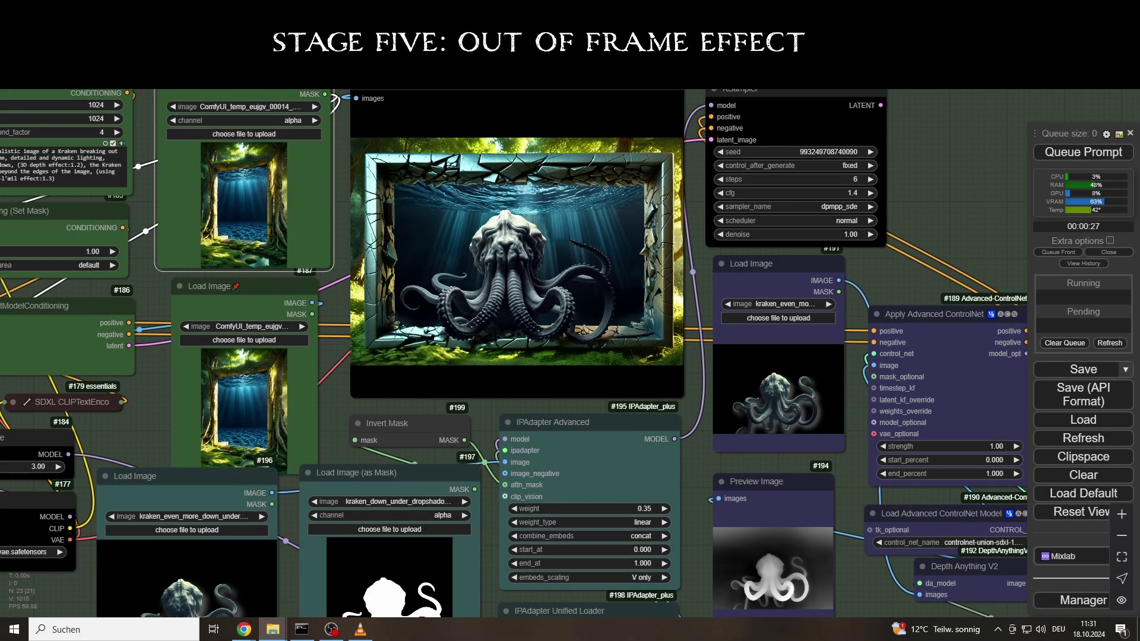
Bypass the Invert Mask node and paint a mask over the water inside the upright frame picture in the MaskEditor
scroll(694, 108, down, 2)
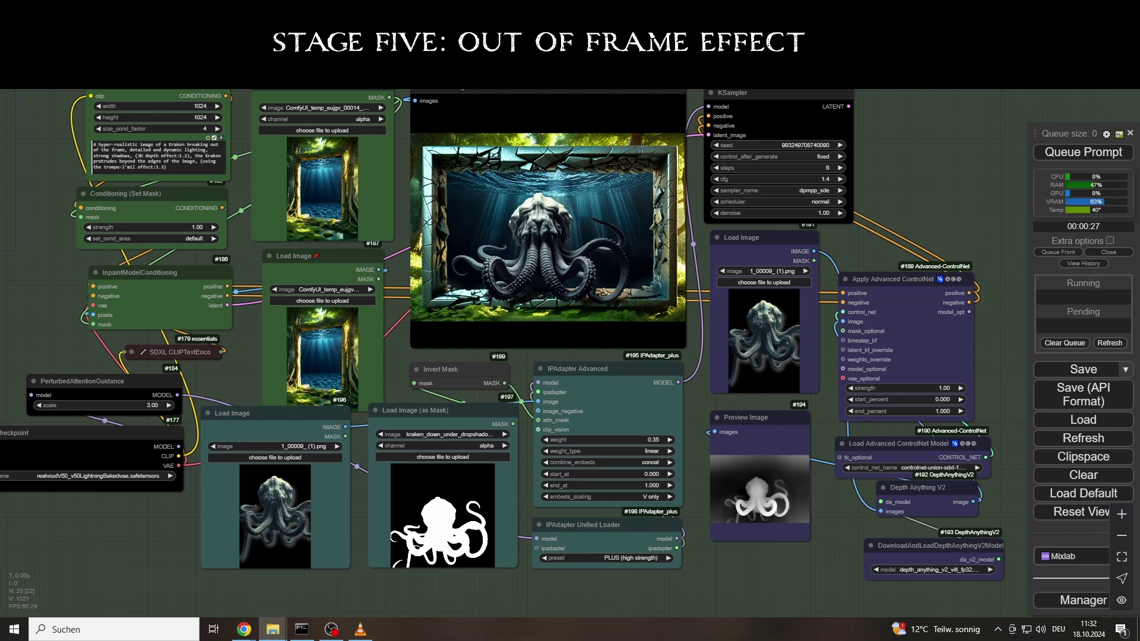
click(450, 375)
key(ctrl+b)
right_click(317, 192)
click(361, 541)
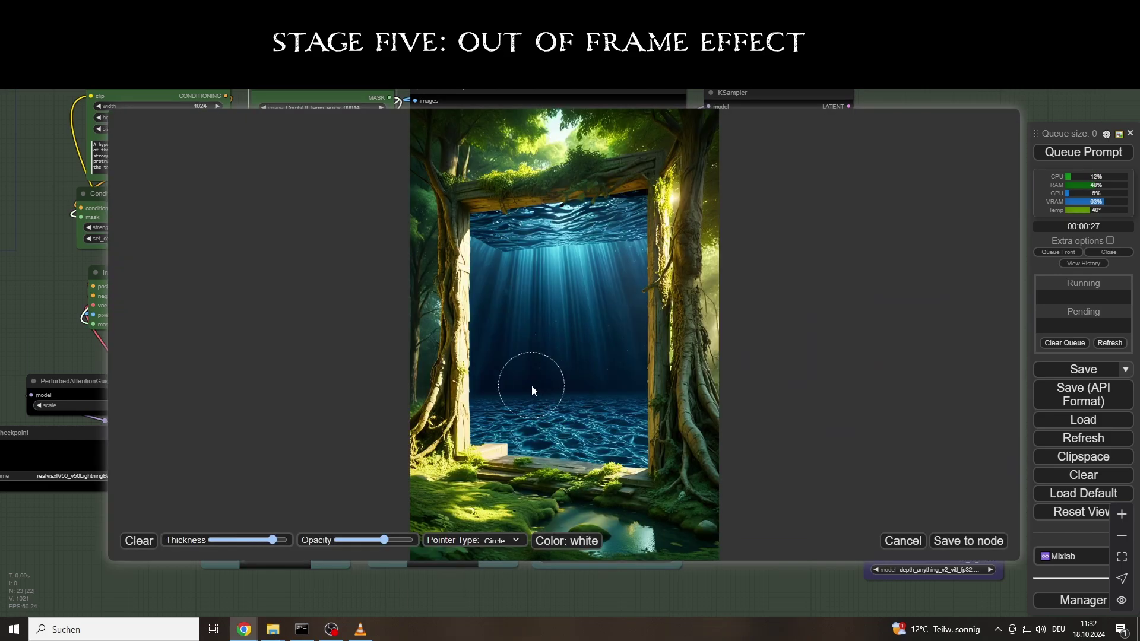
mouse_move(532, 386)
mouse_down()
mouse_move(537, 356)
mouse_move(626, 340)
mouse_move(539, 306)
mouse_up()
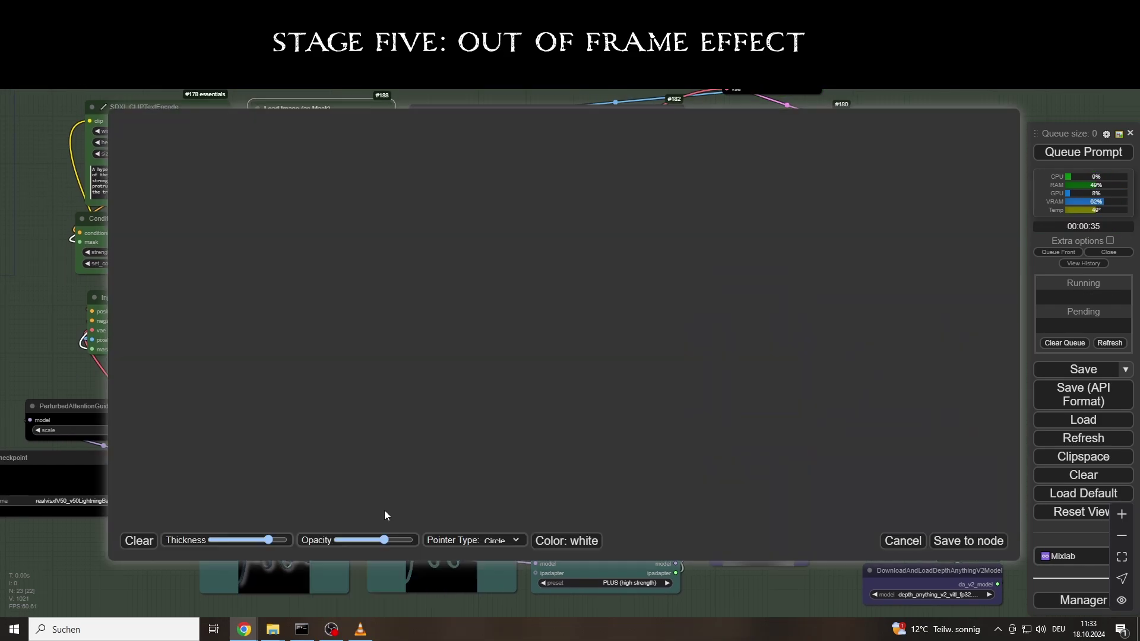
mouse_move(504, 385)
mouse_down()
mouse_move(596, 426)
mouse_move(615, 411)
mouse_up()
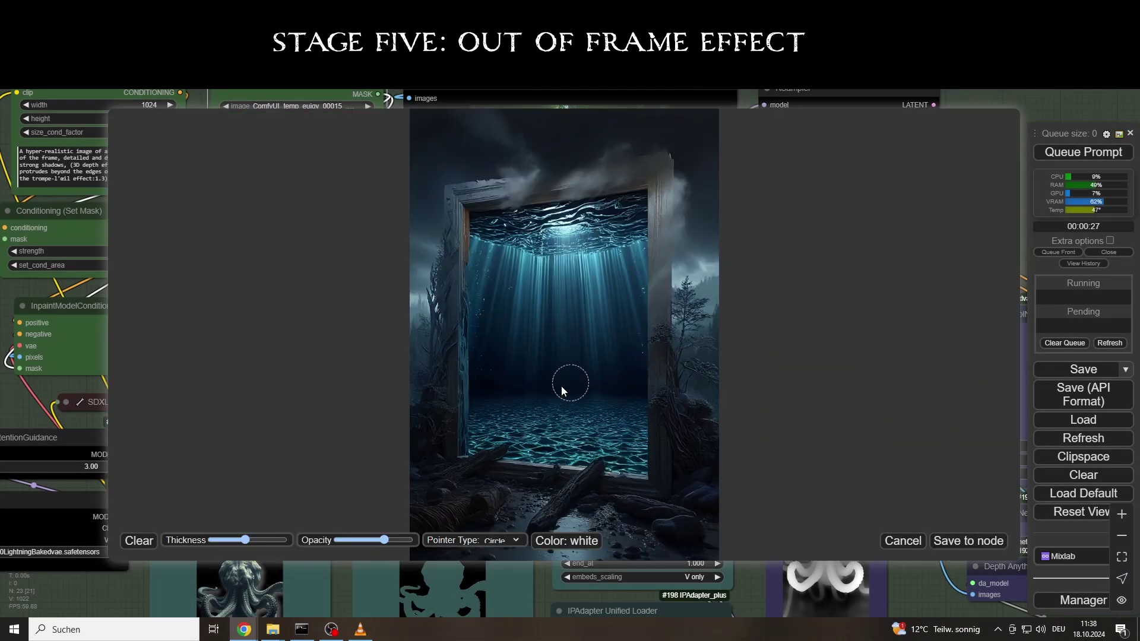
Mask the water inside the dark, stormy frame picture for the Kraken's head and tentacles, and save the mask to the node
mouse_move(564, 231)
mouse_down()
mouse_move(612, 373)
mouse_move(609, 310)
mouse_up()
scroll(513, 232, down, 20)
drag(484, 235, 489, 313)
mouse_move(633, 239)
mouse_down()
mouse_move(609, 281)
mouse_move(636, 314)
mouse_up()
click(635, 340)
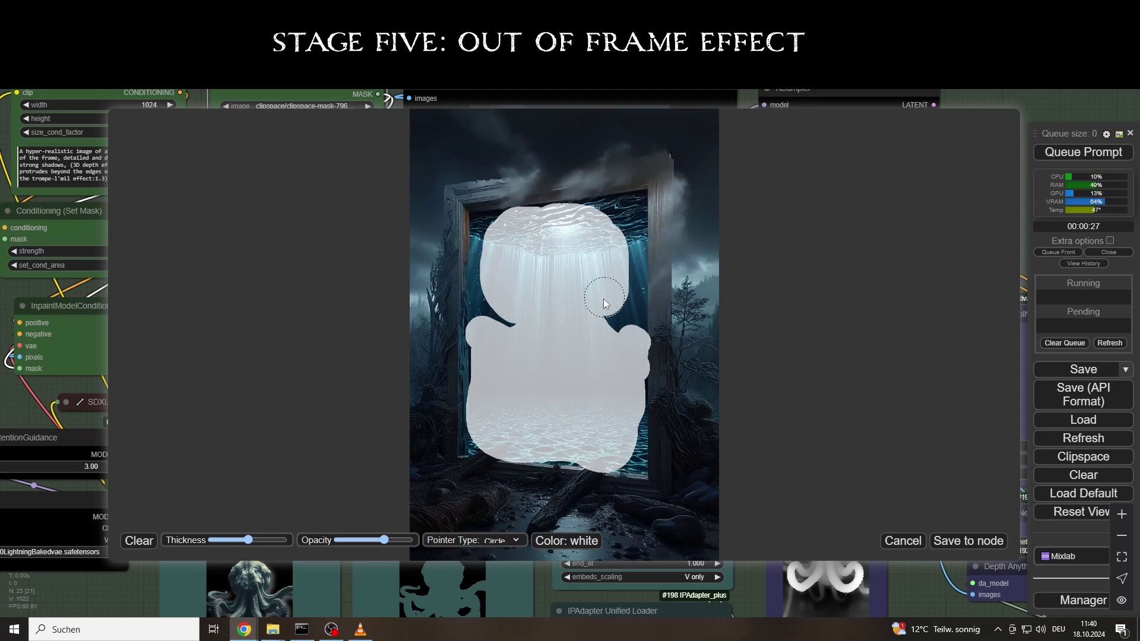
click(967, 540)
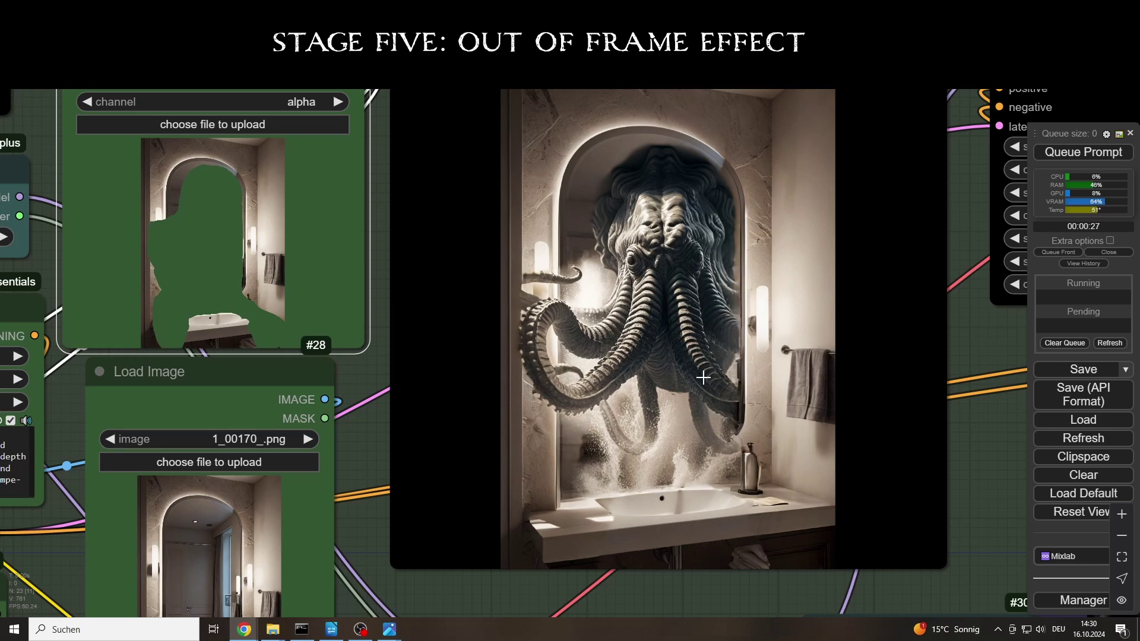
Reposition the Load Upscale Model node above the VAE Decode node and queue the bathroom mirror Kraken workflow
scroll(620, 204, up, 5)
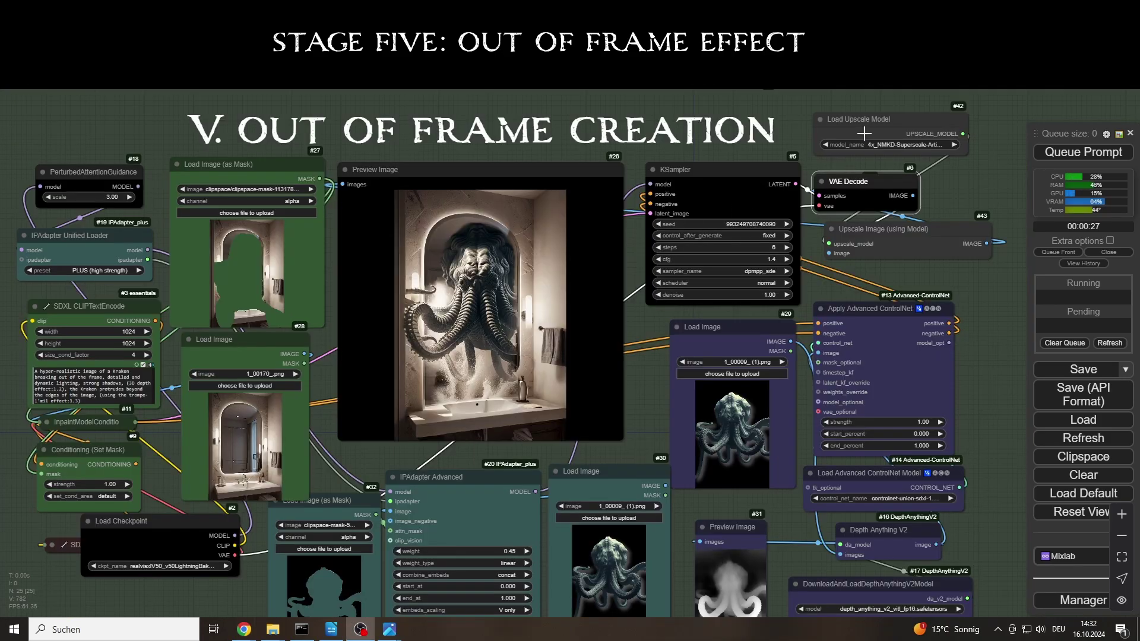
click(876, 141)
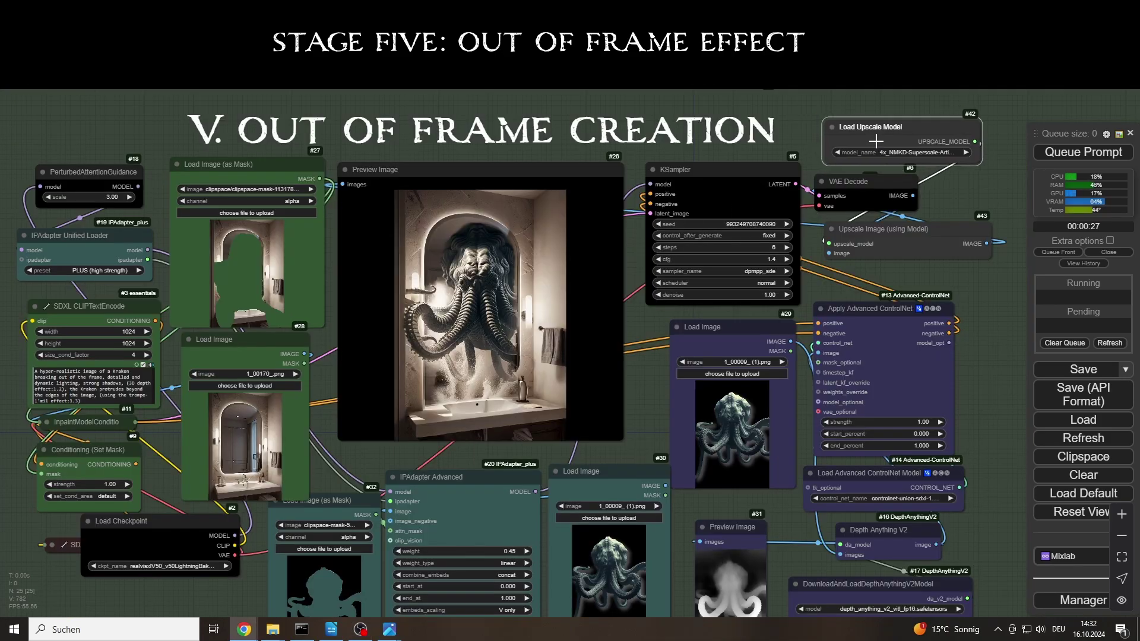
drag(877, 141, 879, 142)
click(1085, 156)
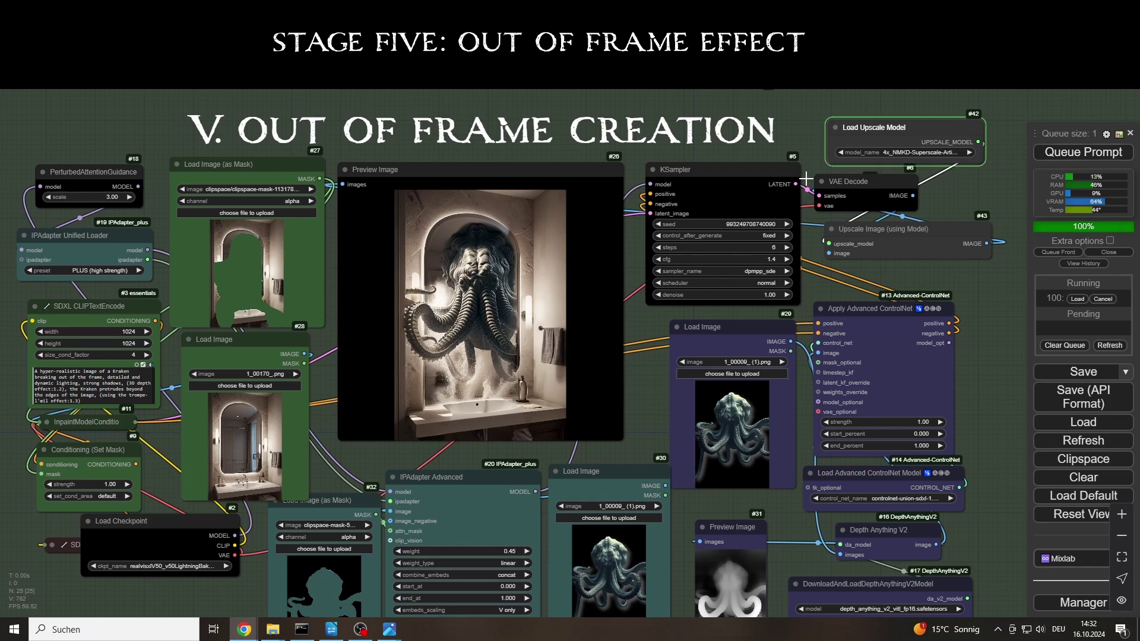